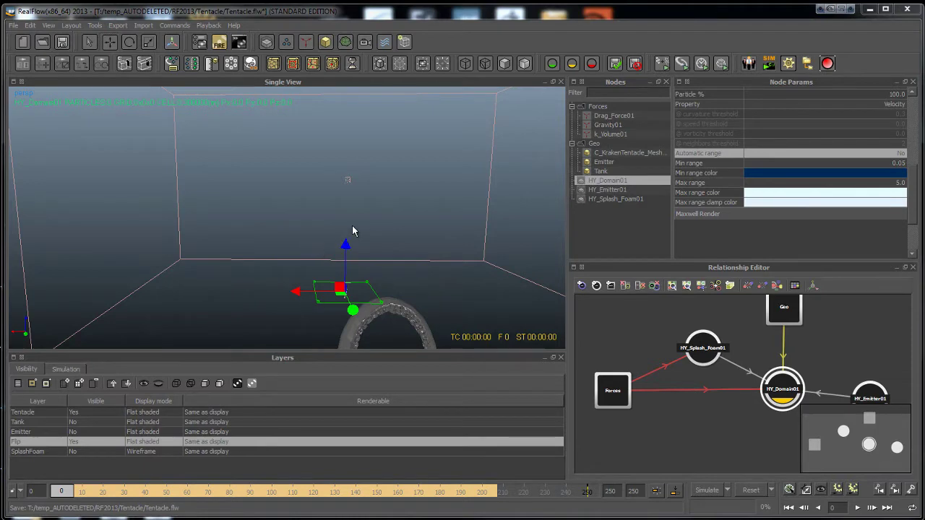
# Add a Hybrido mesh node to the scene for the fluid domain.
pyautogui.keyDown('alt'); pyautogui.moveTo(388, 246); pyautogui.dragTo(227, 230); pyautogui.keyUp('alt')
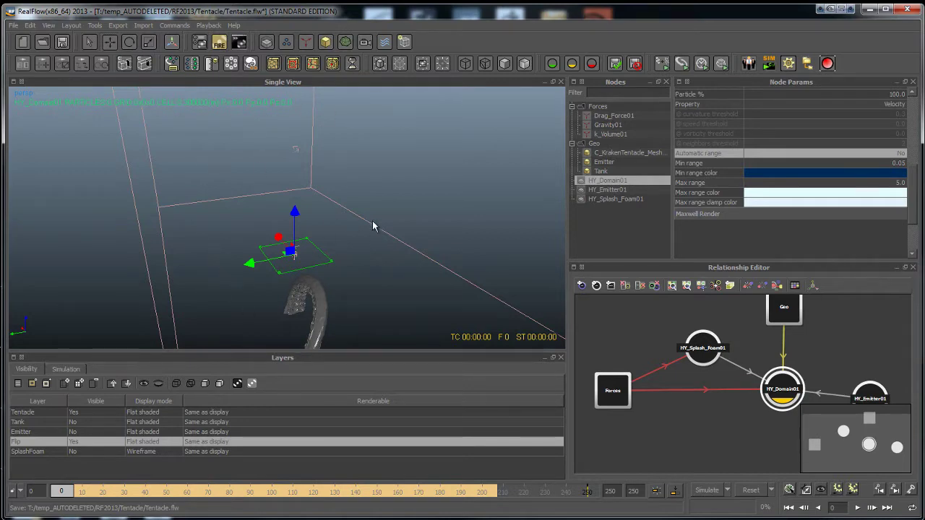
pyautogui.keyDown('alt'); pyautogui.moveTo(423, 268); pyautogui.dragTo(285, 200); pyautogui.keyUp('alt')
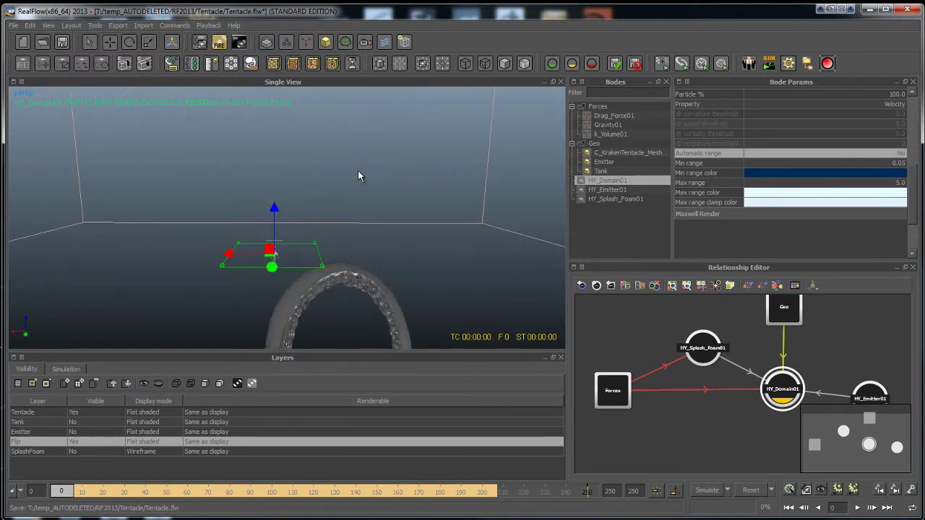
pyautogui.keyDown('alt'); pyautogui.moveTo(322, 265); pyautogui.dragTo(409, 200); pyautogui.keyUp('alt')
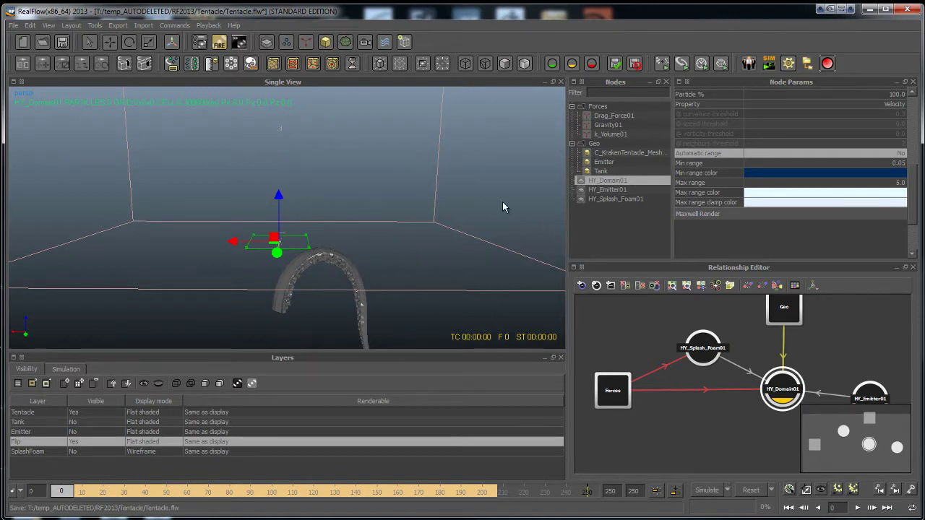
pyautogui.click(344, 41)
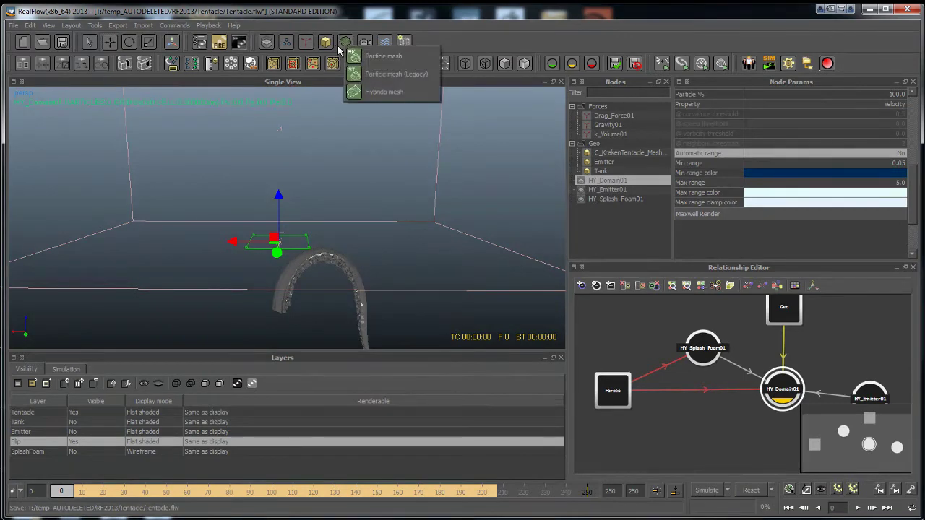
pyautogui.click(375, 92)
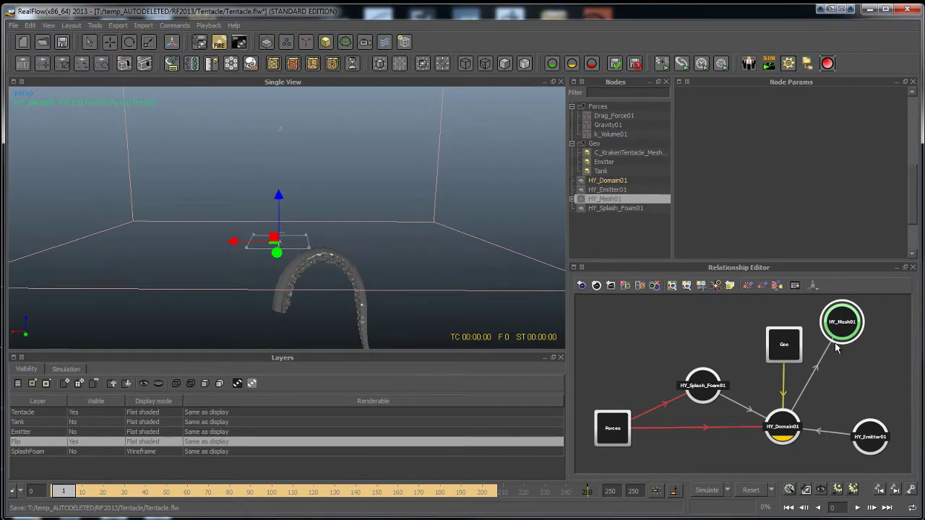
# Advance the simulation to frame 2 and hide the Flip visibility layer.
pyautogui.press('Right')
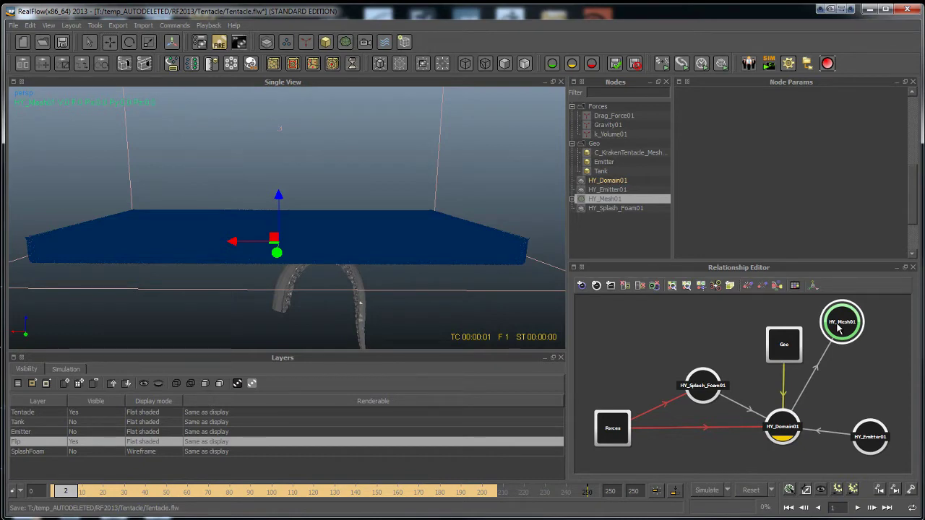
pyautogui.hotkey('ctrl', 'a')
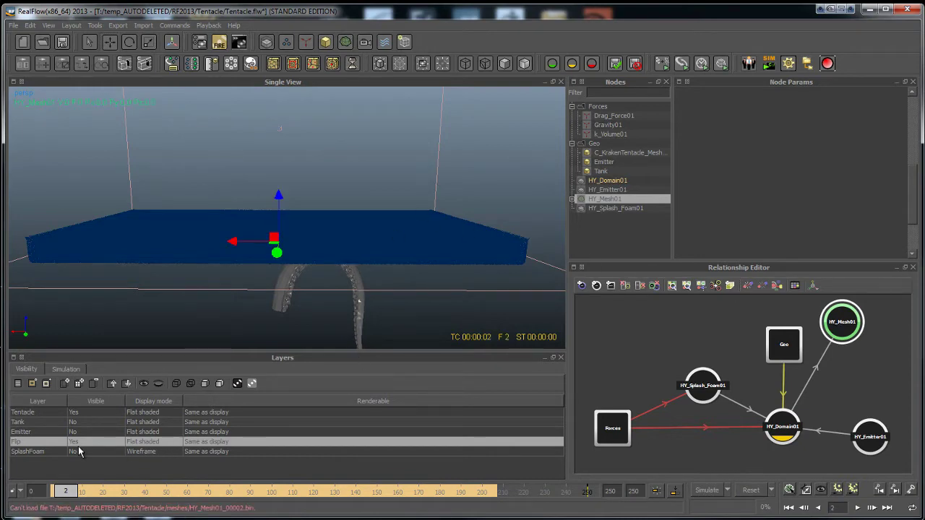
pyautogui.click(159, 384)
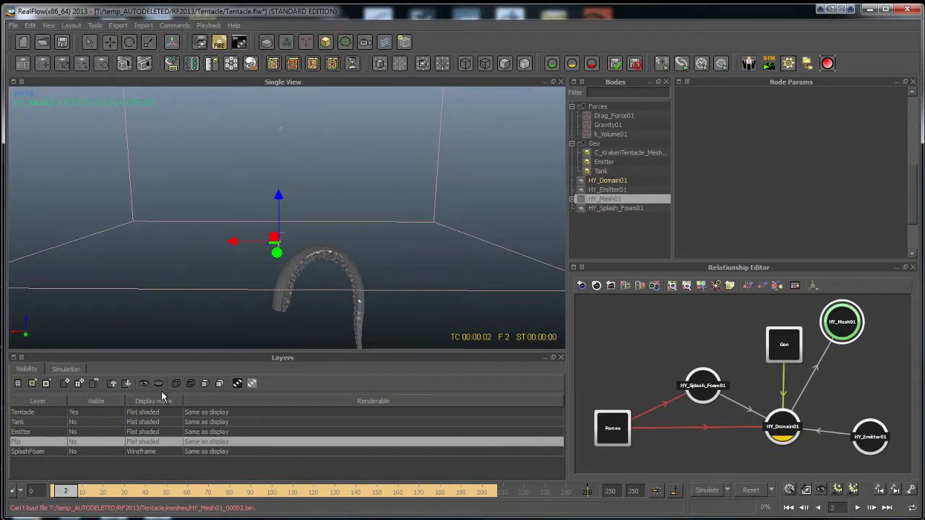
pyautogui.moveTo(843, 325); pyautogui.dragTo(849, 357)
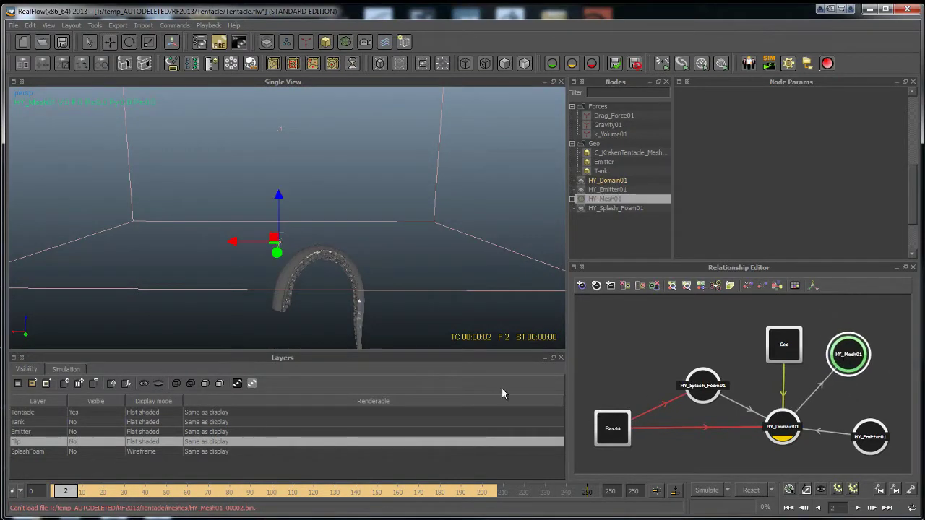
# Create a new visibility layer and name it Mesh.
pyautogui.click(79, 384)
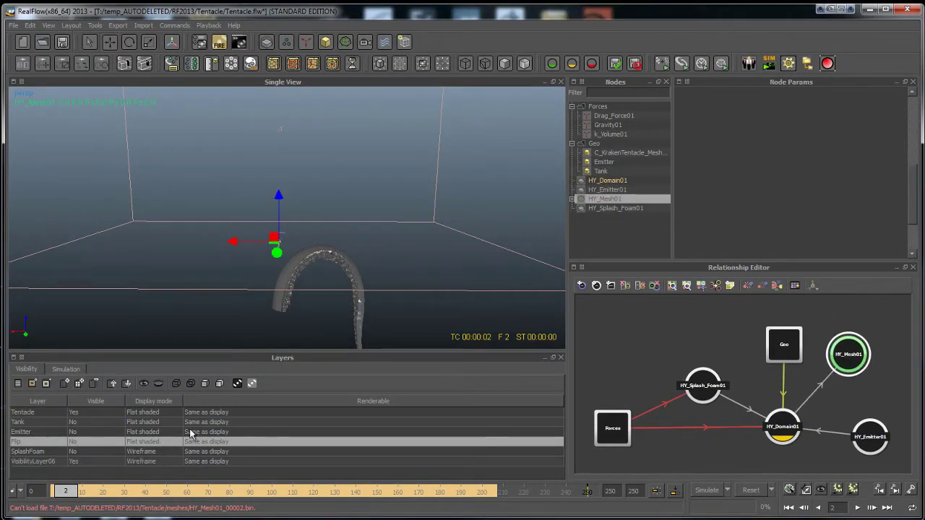
pyautogui.doubleClick(51, 461)
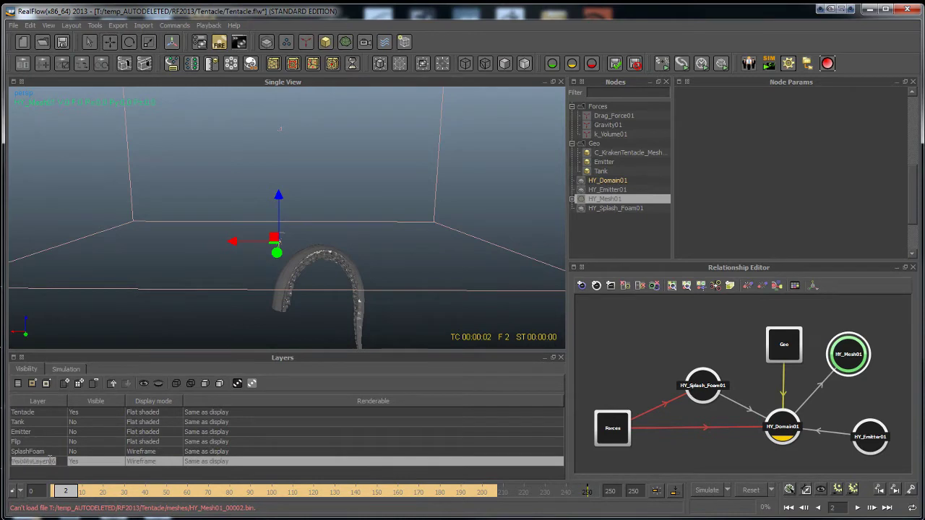
pyautogui.write('mESGH')
pyautogui.press('BackSpace')
pyautogui.press('BackSpace')
pyautogui.write('esh')
pyautogui.press('Return')
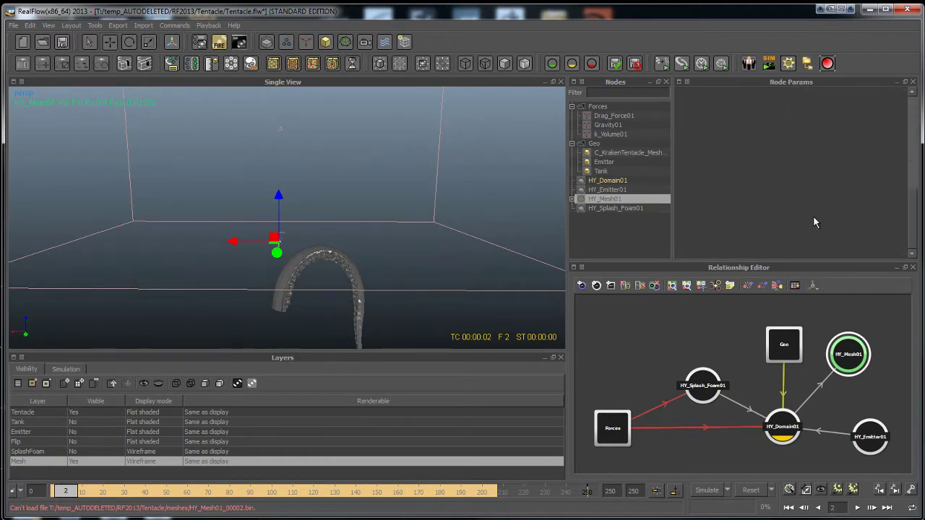
# Reposition the HY_Mesh01 node in the relationship graph and build its mesh for the current frame.
pyautogui.scroll(-3, 813, 216)
pyautogui.moveTo(852, 373); pyautogui.dragTo(846, 389)
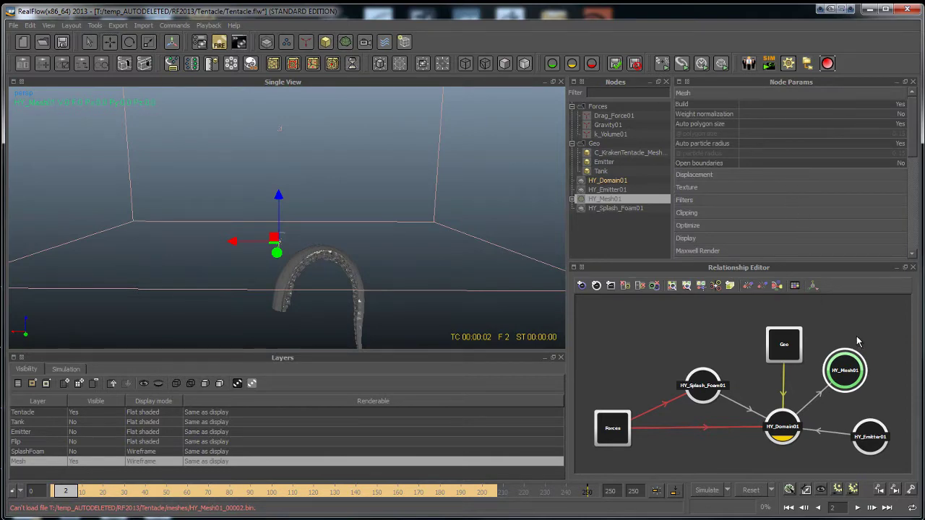
pyautogui.moveTo(843, 382); pyautogui.dragTo(868, 376)
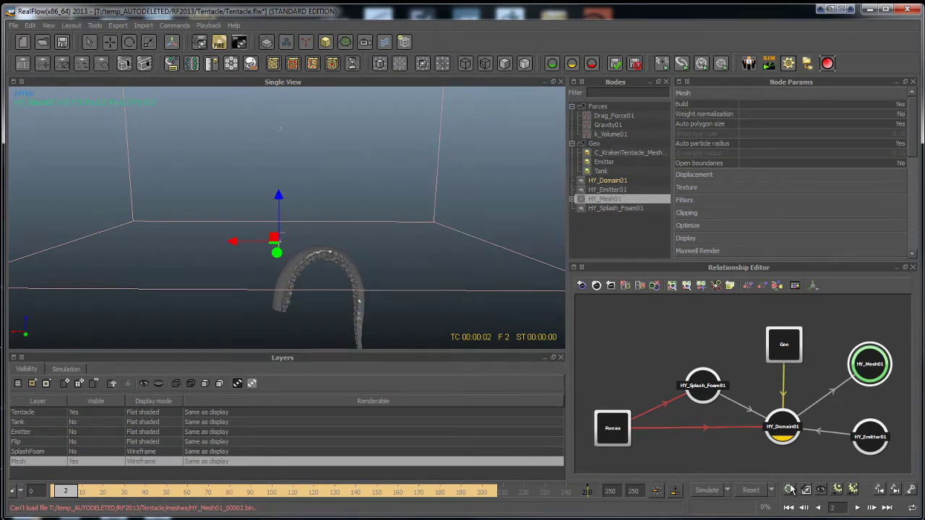
pyautogui.rightClick(609, 200)
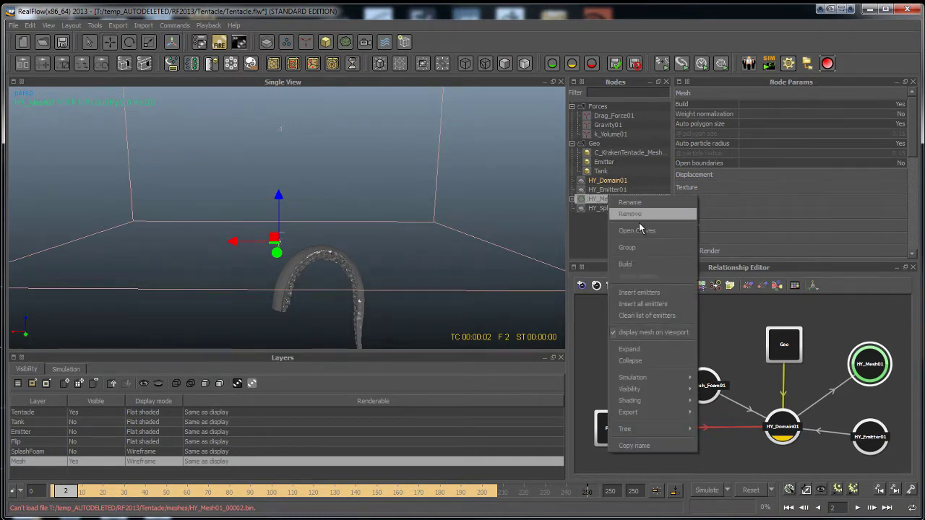
pyautogui.click(639, 265)
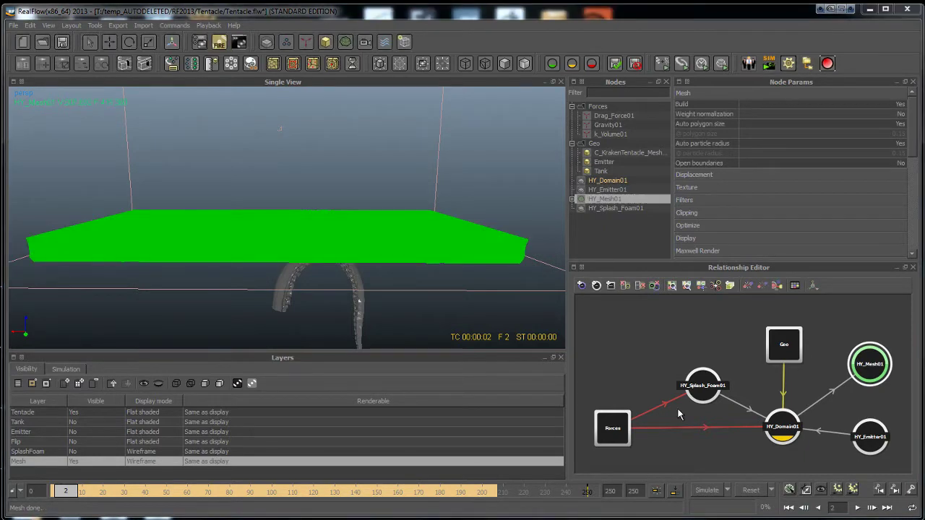
# Switch HY_Mesh01 to shaded display and examine the meshed water surface from several angles.
pyautogui.keyDown('alt'); pyautogui.moveTo(385, 178); pyautogui.dragTo(390, 281); pyautogui.keyUp('alt')
pyautogui.scroll(2, 391, 281)
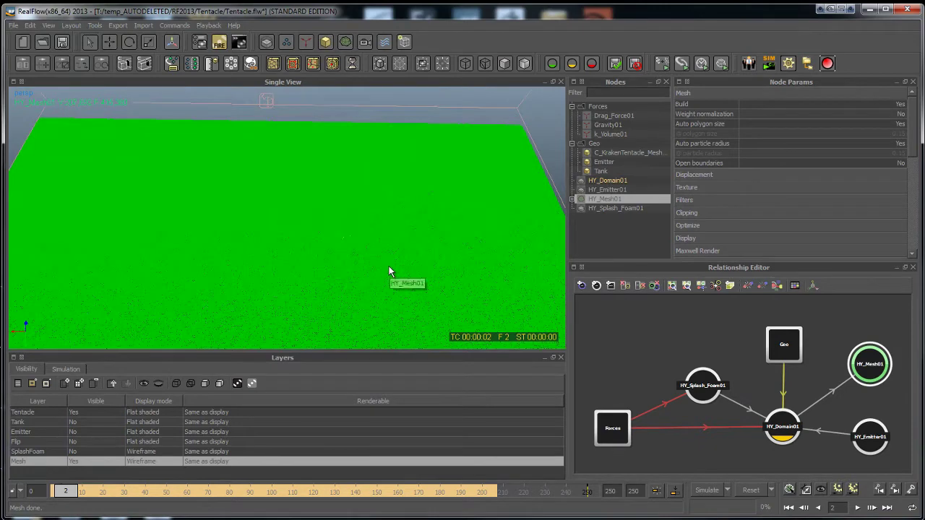
pyautogui.press('9')
pyautogui.keyDown('alt'); pyautogui.moveTo(416, 251); pyautogui.dragTo(545, 180); pyautogui.keyUp('alt')
pyautogui.click(544, 181)
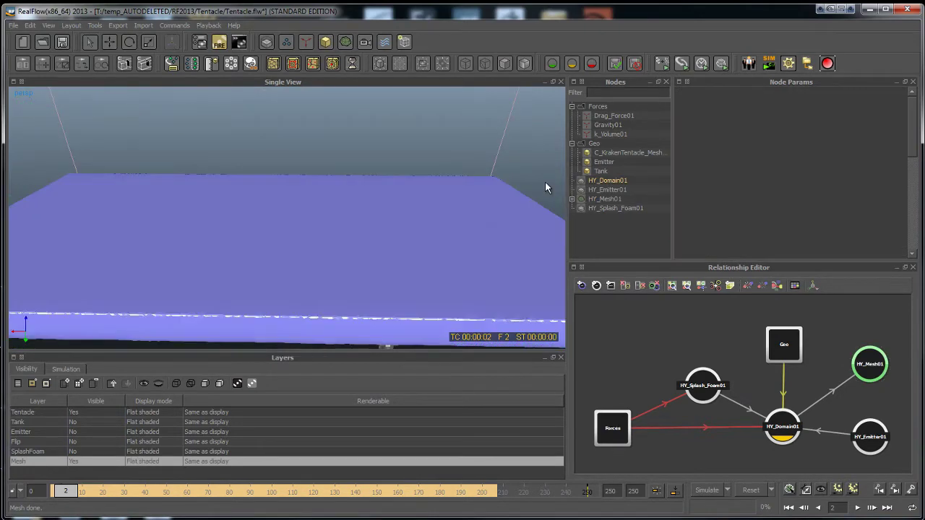
pyautogui.keyDown('alt'); pyautogui.moveTo(395, 270); pyautogui.dragTo(364, 242); pyautogui.keyUp('alt')
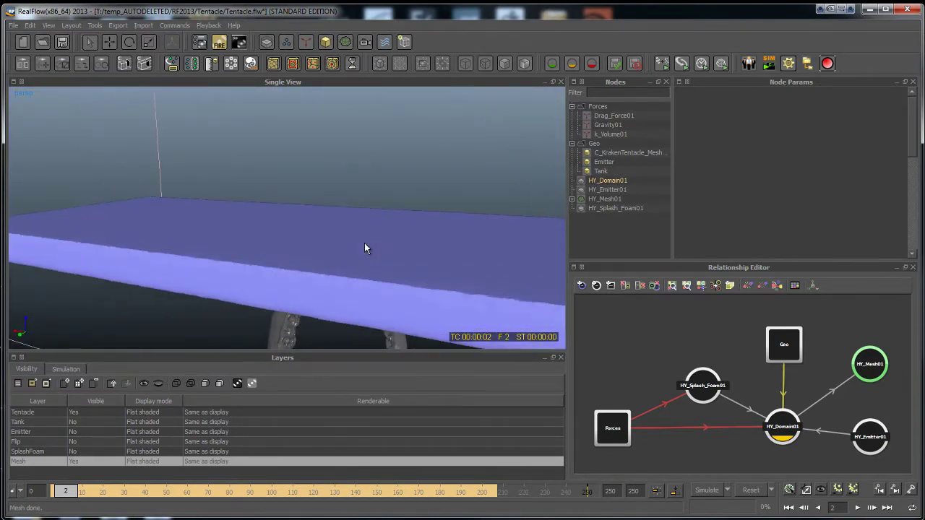
pyautogui.click(425, 231)
pyautogui.keyDown('alt'); pyautogui.moveTo(433, 223); pyautogui.dragTo(412, 192); pyautogui.keyUp('alt')
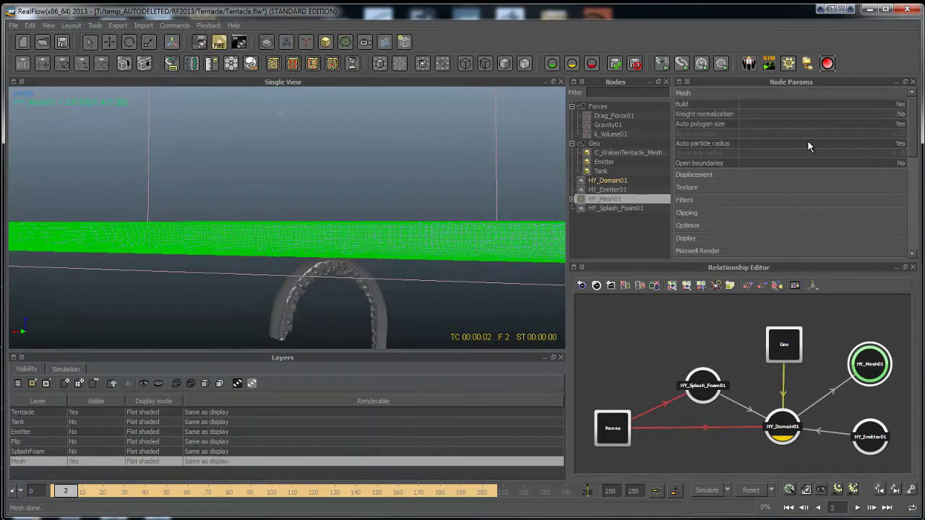
pyautogui.keyDown('alt'); pyautogui.moveTo(417, 178); pyautogui.dragTo(387, 206); pyautogui.keyUp('alt')
pyautogui.keyDown('alt'); pyautogui.moveTo(429, 180); pyautogui.dragTo(504, 213); pyautogui.keyUp('alt')
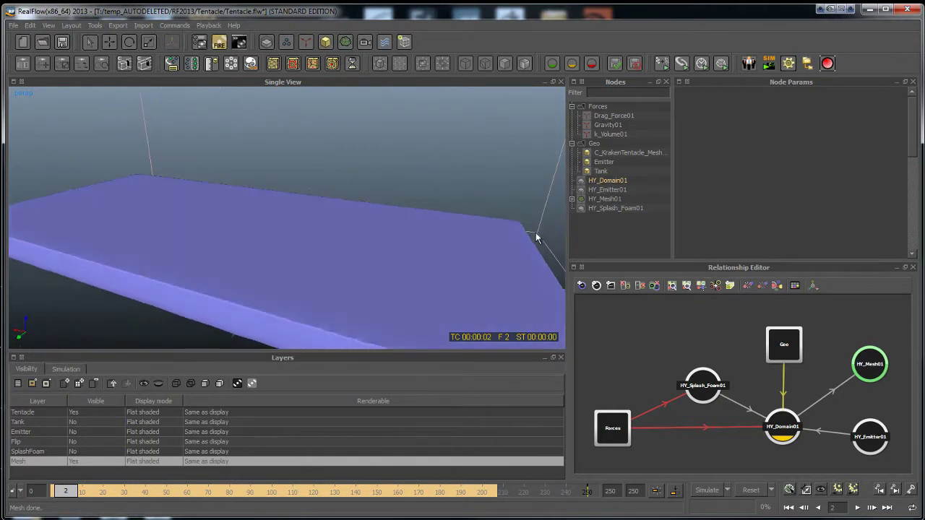
# Try toggling the Build, Weight normalization and Auto polygon size options of HY_Mesh01.
pyautogui.click(867, 367)
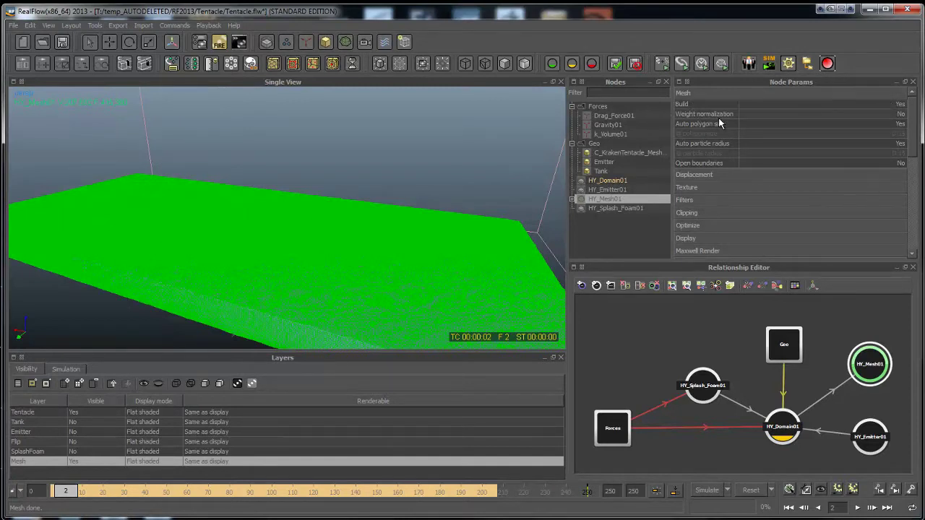
pyautogui.moveTo(723, 116)
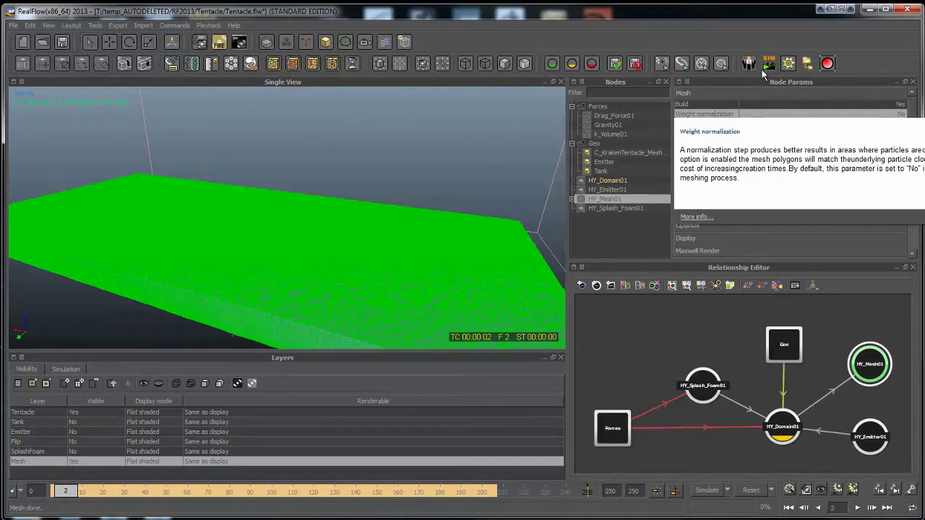
pyautogui.click(795, 104)
pyautogui.click(818, 116)
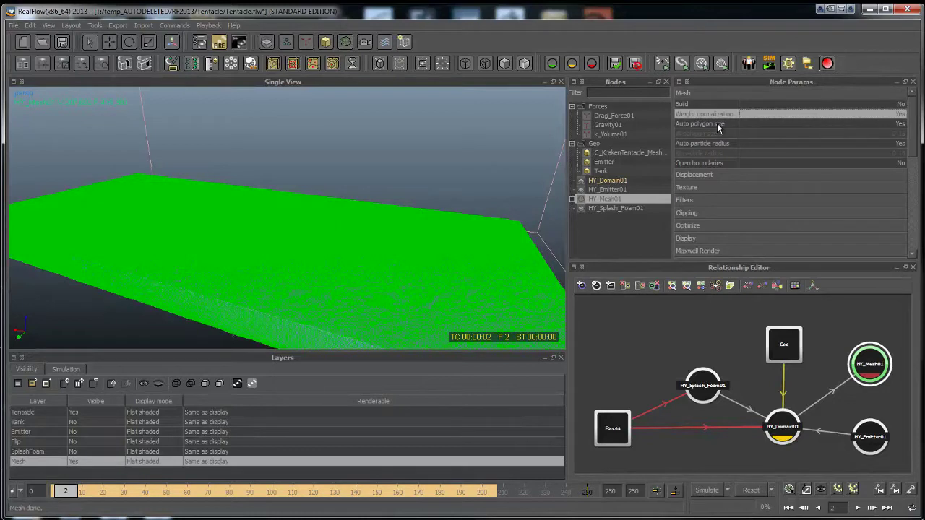
pyautogui.click(806, 124)
pyautogui.click(798, 104)
pyautogui.click(812, 115)
pyautogui.click(812, 118)
pyautogui.keyDown('alt'); pyautogui.moveTo(326, 207); pyautogui.dragTo(258, 169); pyautogui.keyUp('alt')
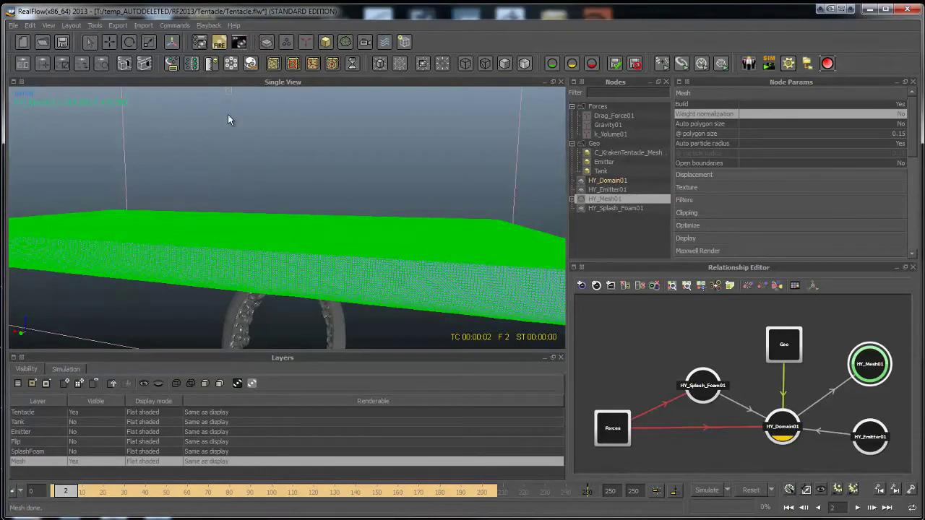
pyautogui.keyDown('alt'); pyautogui.moveTo(393, 225); pyautogui.dragTo(322, 147); pyautogui.keyUp('alt')
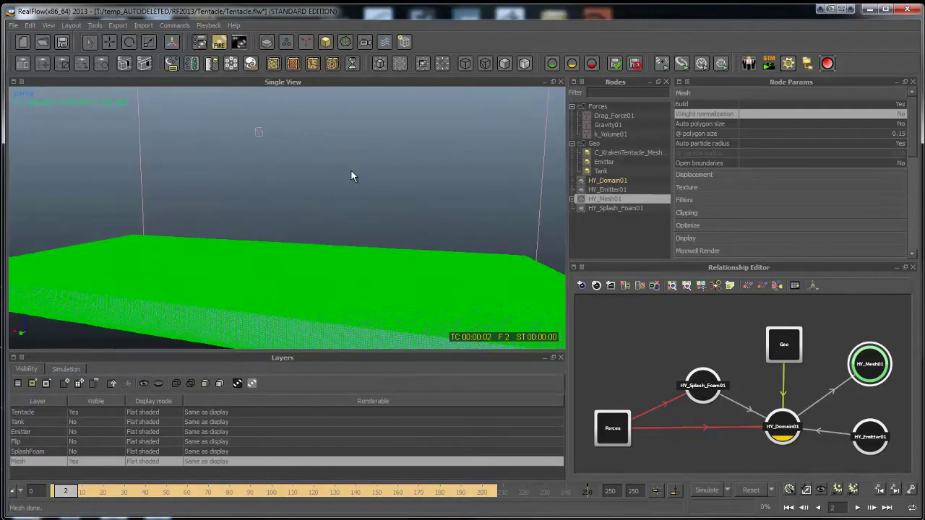
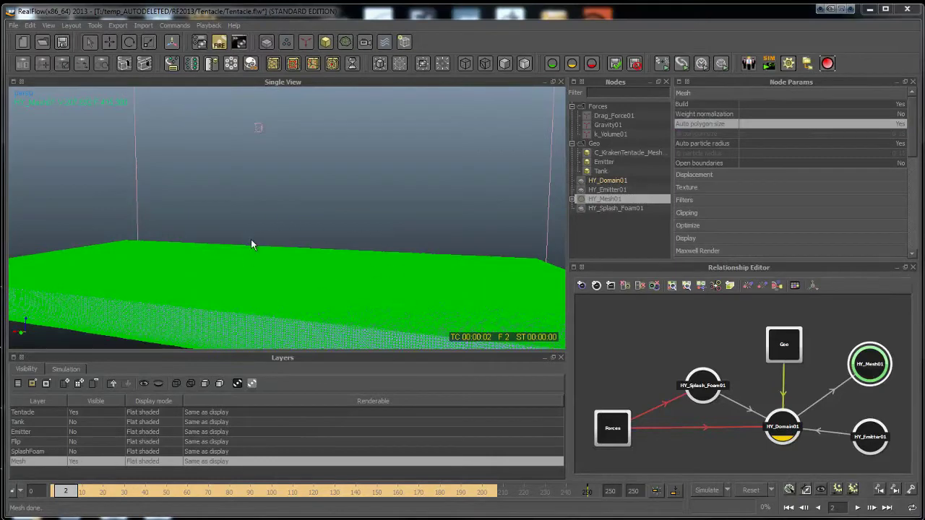
# Turn off Auto polygon size for HY_Mesh01 and set its polygon size to 0.5.
pyautogui.keyDown('alt'); pyautogui.moveTo(299, 241); pyautogui.dragTo(377, 239); pyautogui.keyUp('alt')
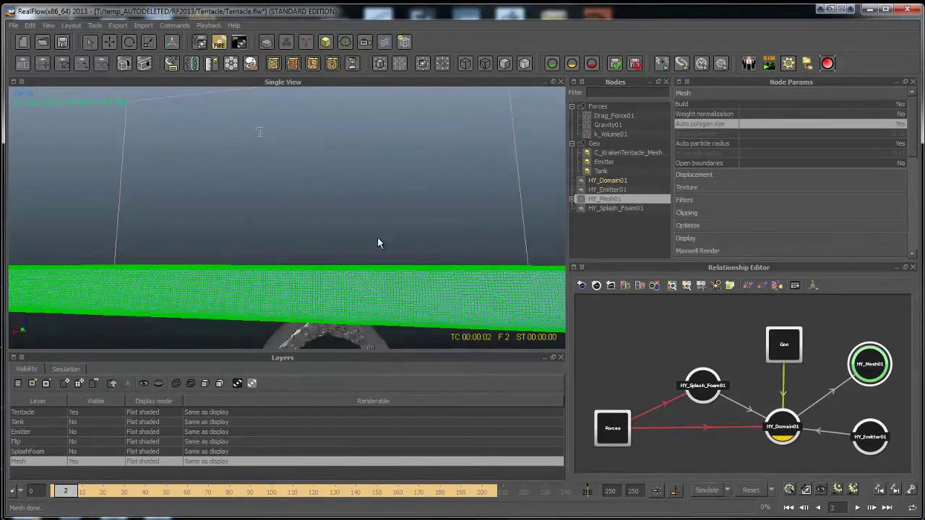
pyautogui.click(824, 126)
pyautogui.doubleClick(824, 133)
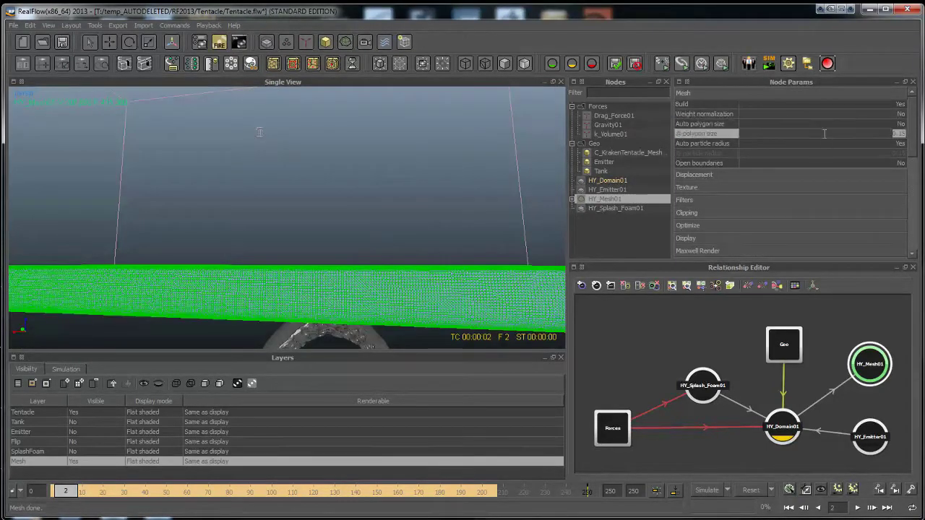
pyautogui.write('0.5')
pyautogui.press('Return')
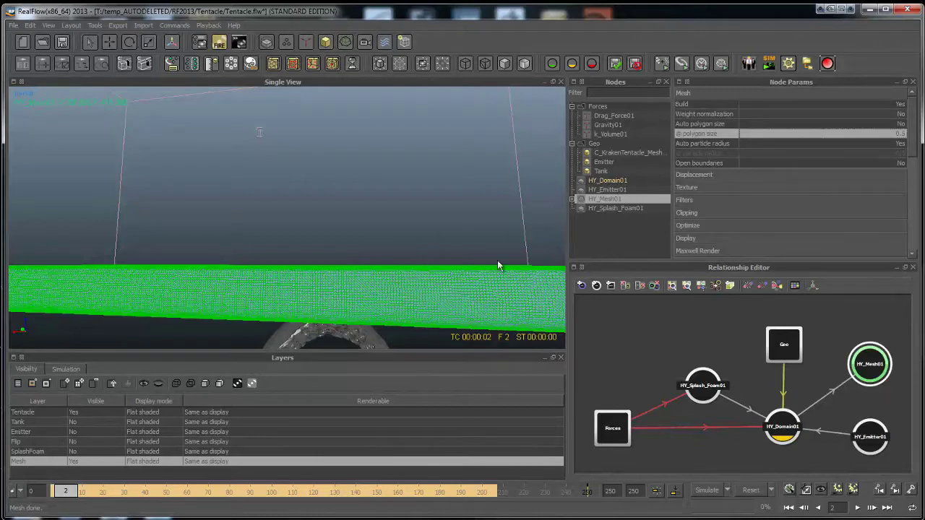
# Rebuild HY_Mesh01 and inspect the density of the resulting polygons.
pyautogui.rightClick(628, 202)
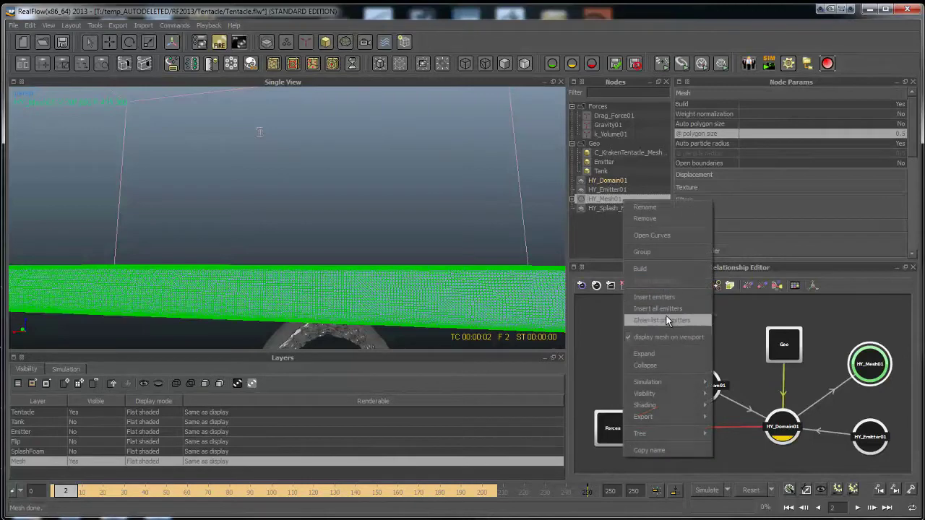
pyautogui.click(653, 267)
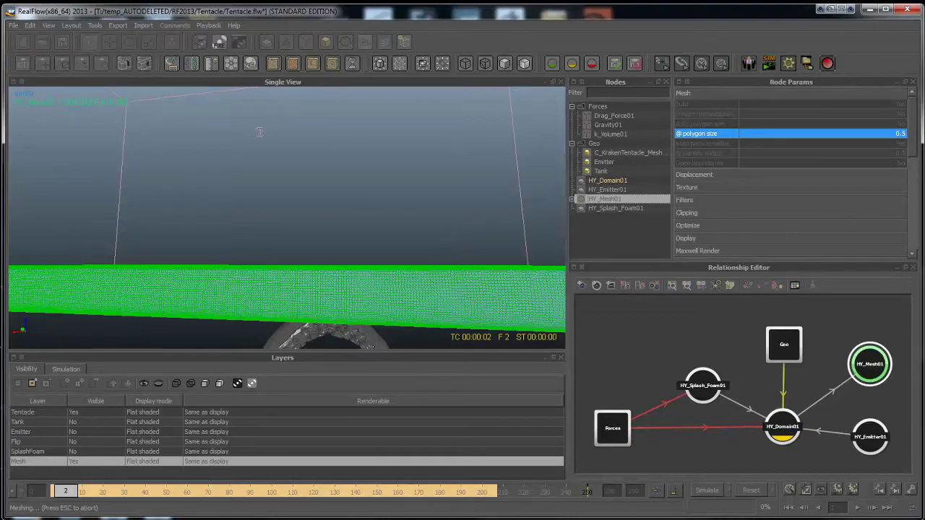
pyautogui.keyDown('alt'); pyautogui.moveTo(454, 224); pyautogui.dragTo(444, 265); pyautogui.keyUp('alt')
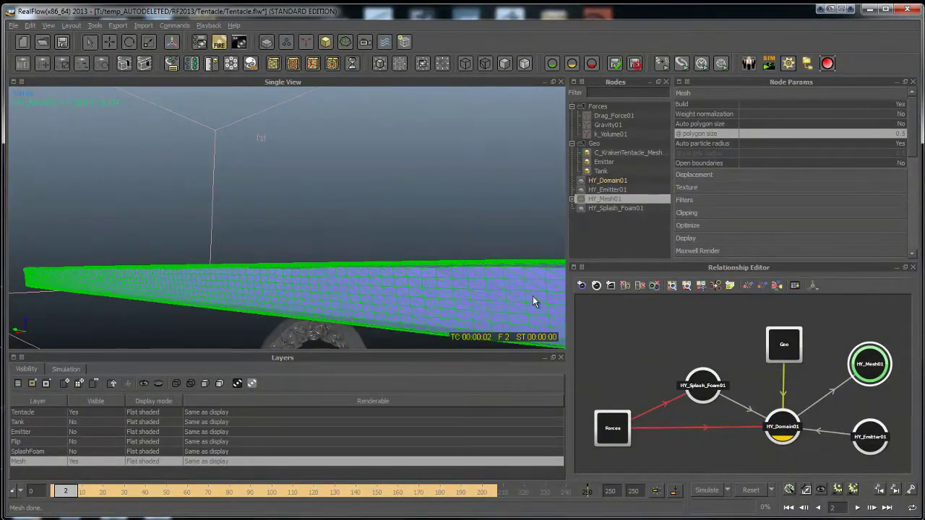
pyautogui.keyDown('alt'); pyautogui.moveTo(533, 295); pyautogui.dragTo(398, 270); pyautogui.keyUp('alt')
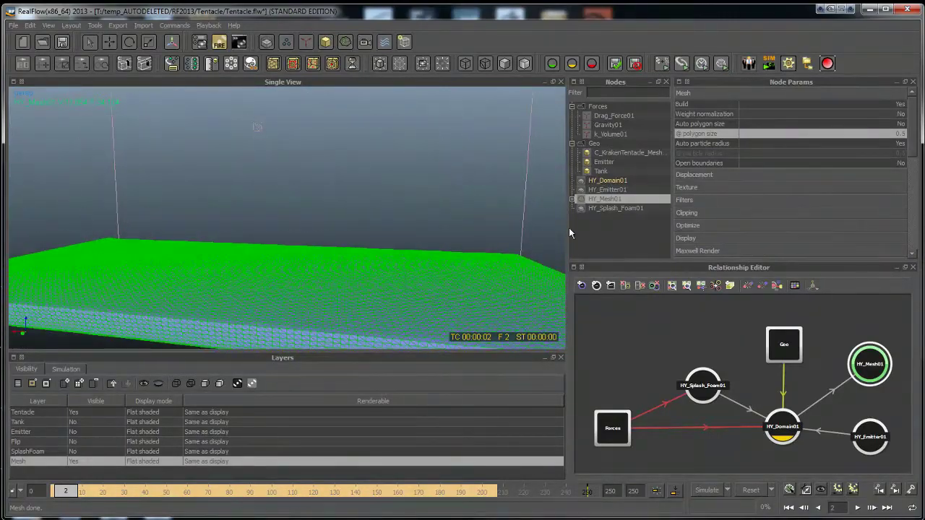
# Set the polygon size of HY_Mesh01 to 0.3 and compare it with the grid cell size of HY_Domain01.
pyautogui.doubleClick(850, 135)
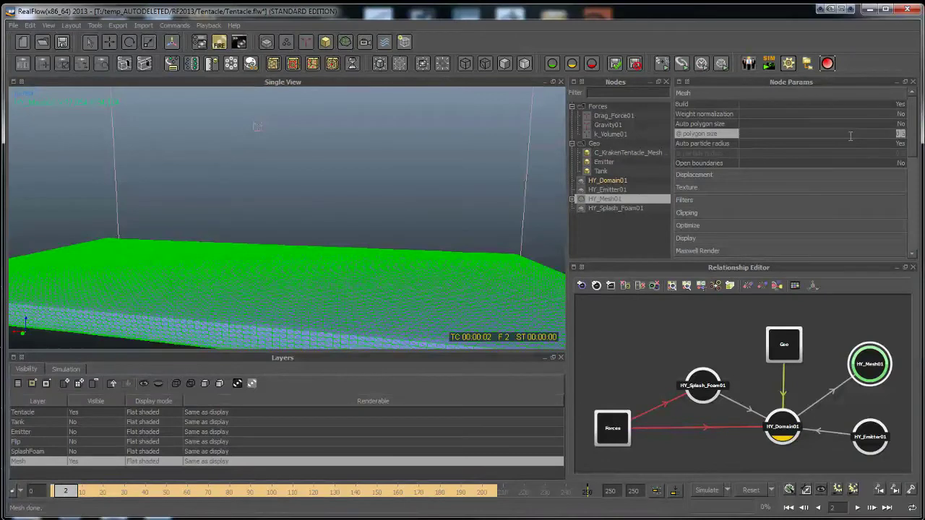
pyautogui.press('BackSpace')
pyautogui.write('0.3')
pyautogui.press('Return')
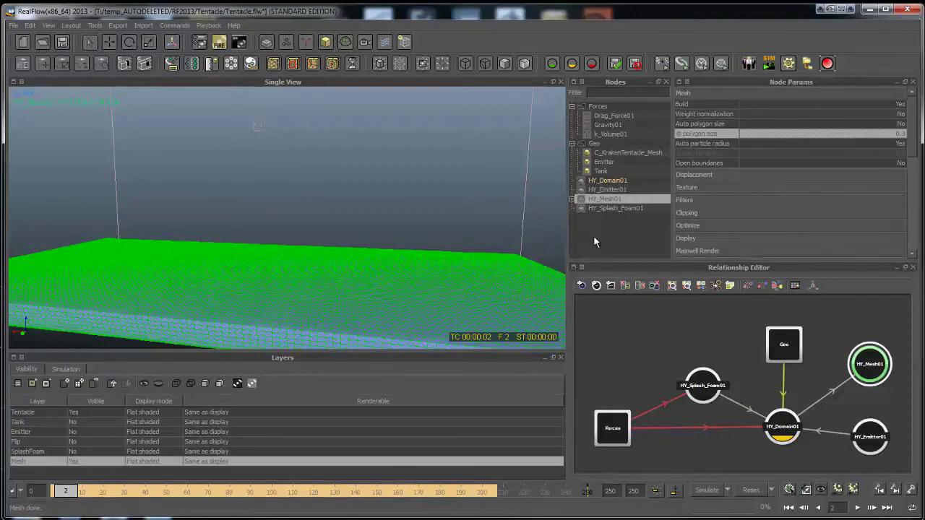
pyautogui.moveTo(412, 228)
pyautogui.keyDown('alt'); pyautogui.mouseDown()
pyautogui.moveTo(387, 266)
pyautogui.moveTo(402, 218)
pyautogui.mouseUp(); pyautogui.keyUp('alt')
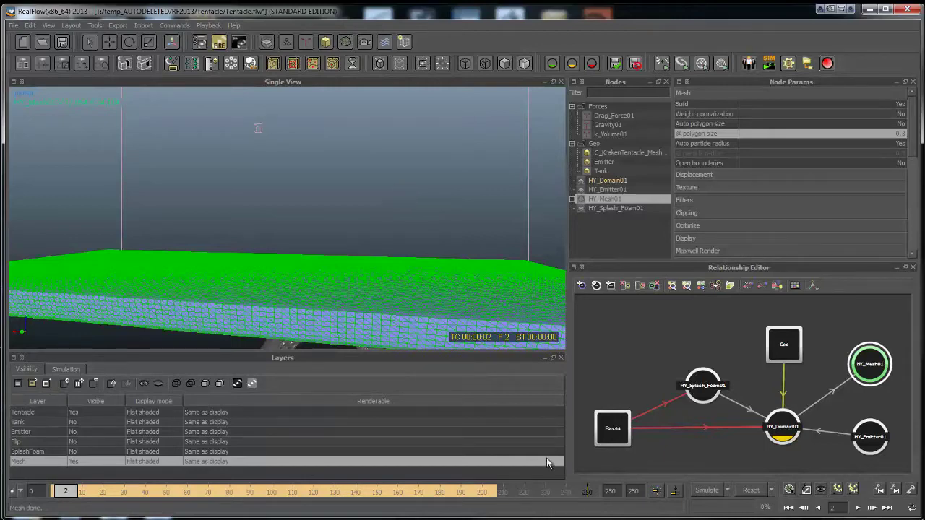
pyautogui.click(784, 426)
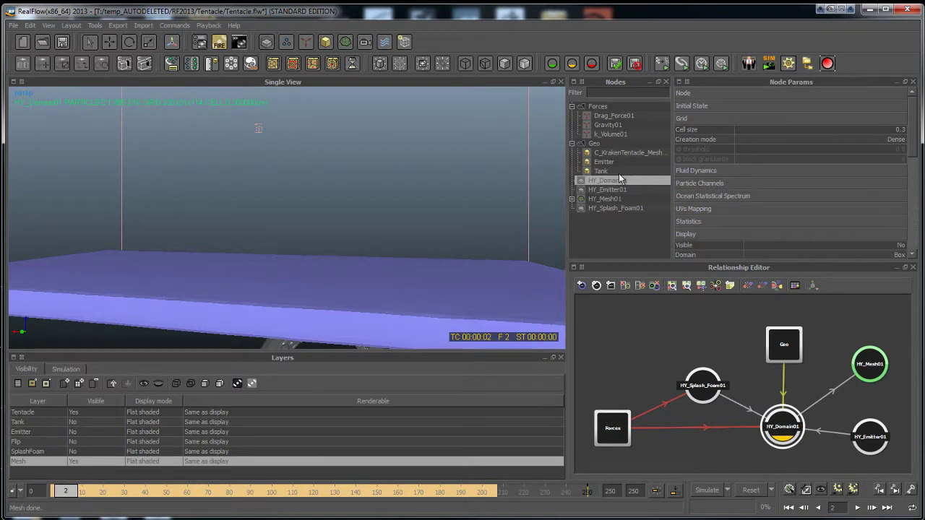
pyautogui.click(599, 200)
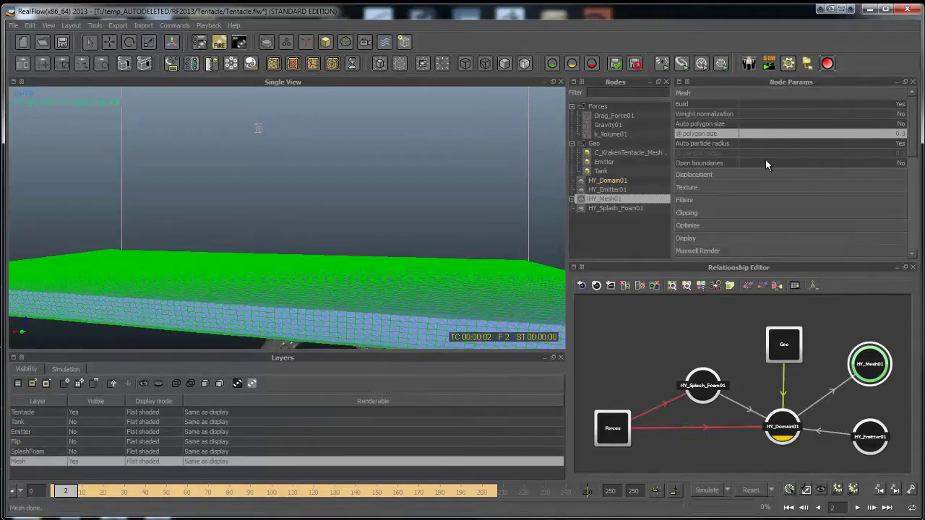
# Return the timeline to frame 0 and step forward to frame 2 to check the mesh.
pyautogui.keyDown('alt'); pyautogui.moveTo(320, 302); pyautogui.dragTo(455, 318); pyautogui.keyUp('alt')
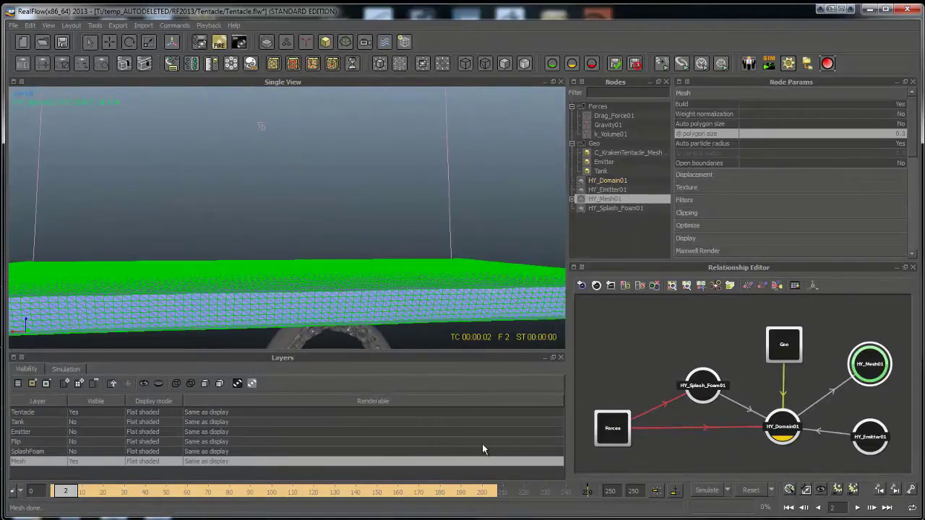
pyautogui.moveTo(64, 499); pyautogui.dragTo(58, 498)
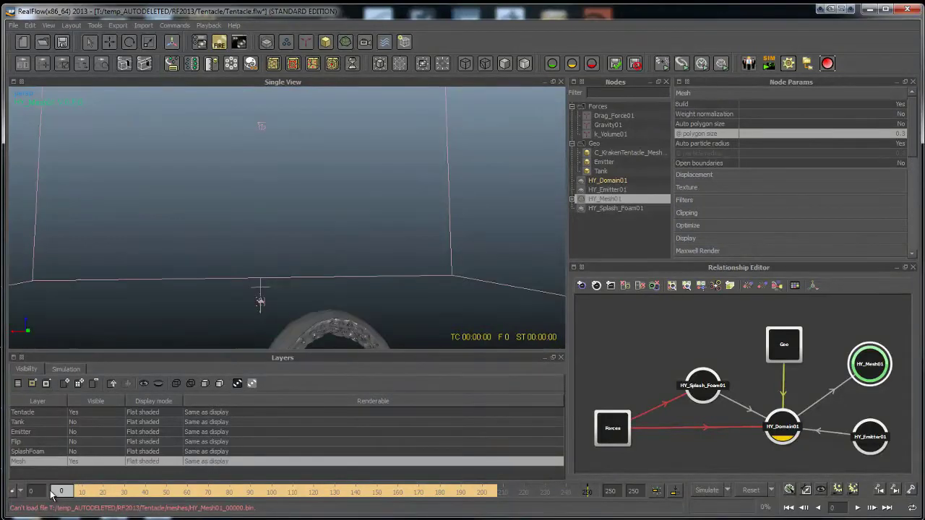
pyautogui.keyDown('alt'); pyautogui.moveTo(200, 268); pyautogui.dragTo(296, 273); pyautogui.keyUp('alt')
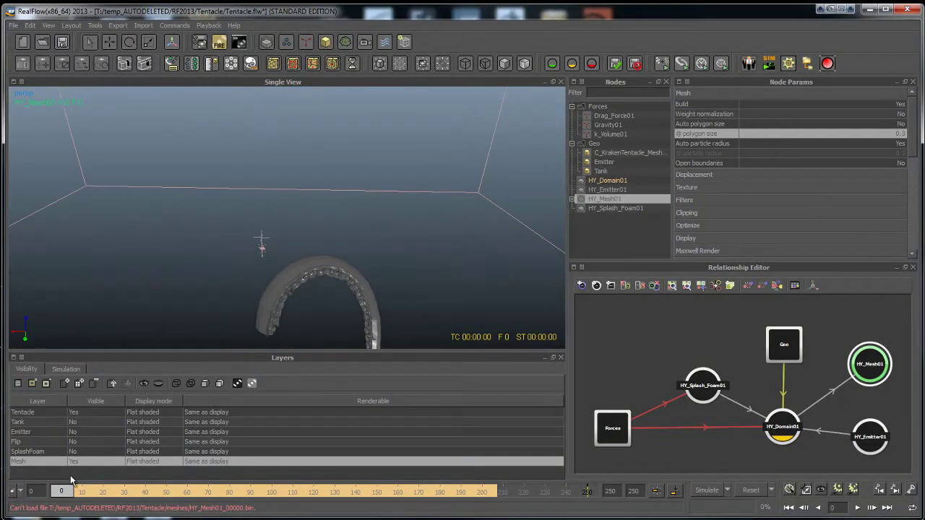
pyautogui.click(66, 499)
pyautogui.press('Right')
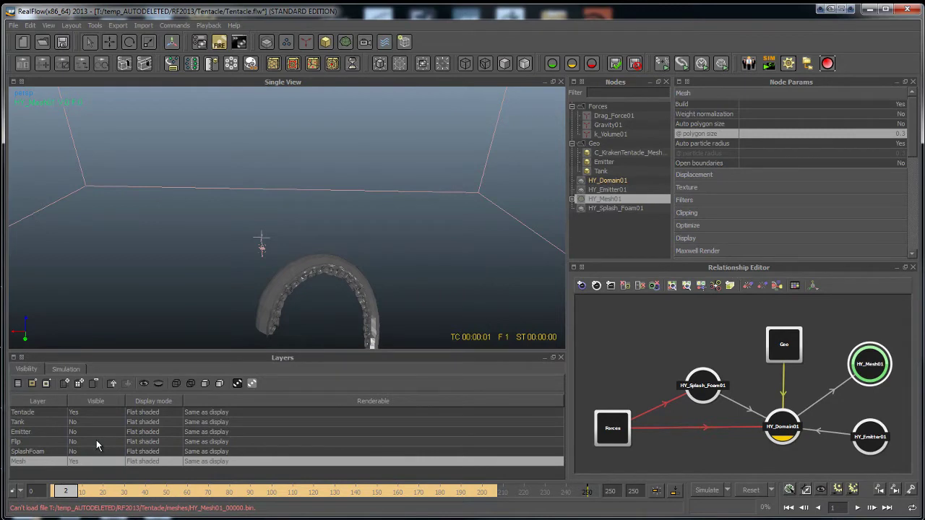
# Make the Flip layer visible, select HY_Domain01 and inspect how the fluid particles surround the mesh.
pyautogui.click(96, 441)
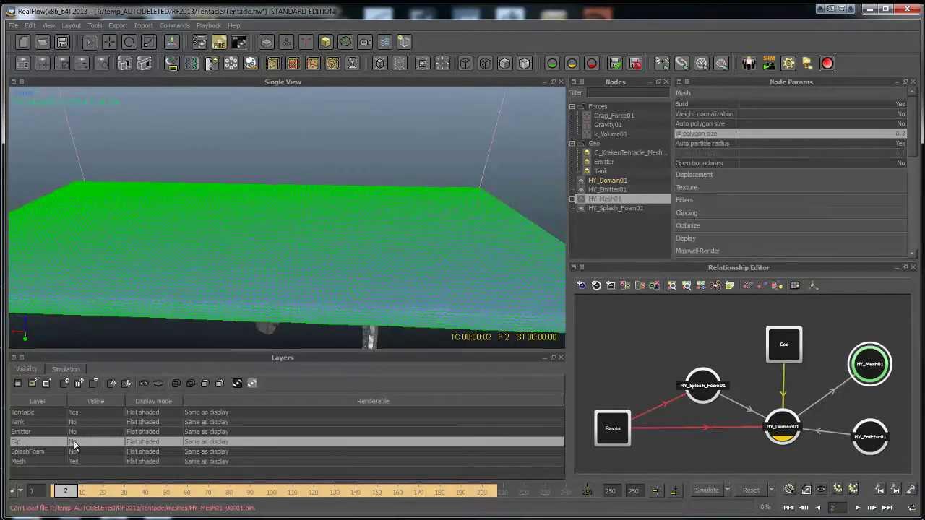
pyautogui.click(146, 384)
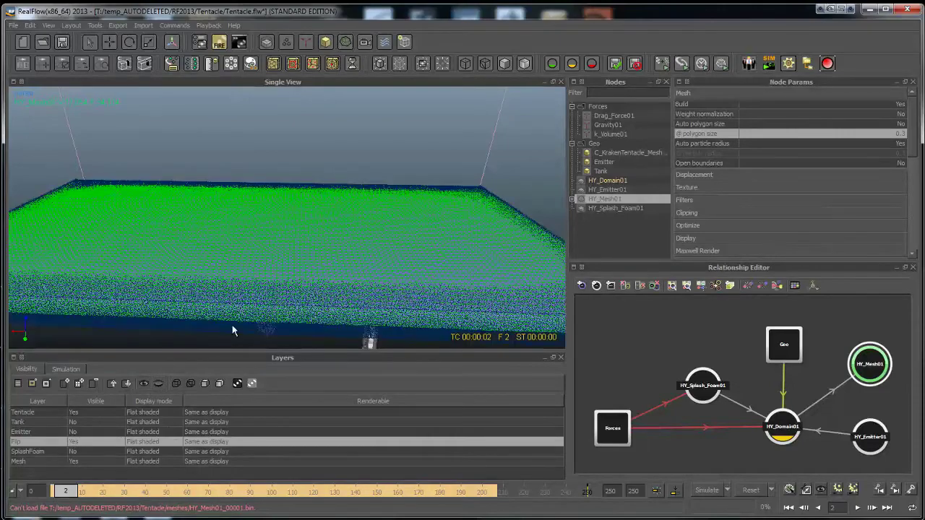
pyautogui.keyDown('alt'); pyautogui.moveTo(282, 251); pyautogui.dragTo(308, 262); pyautogui.keyUp('alt')
pyautogui.click(308, 262)
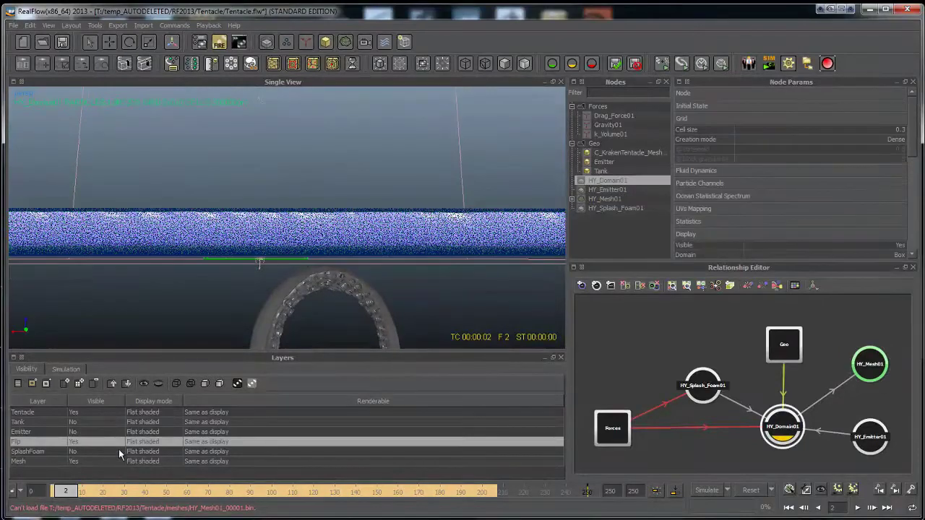
pyautogui.keyDown('alt'); pyautogui.moveTo(236, 225); pyautogui.dragTo(245, 233); pyautogui.keyUp('alt')
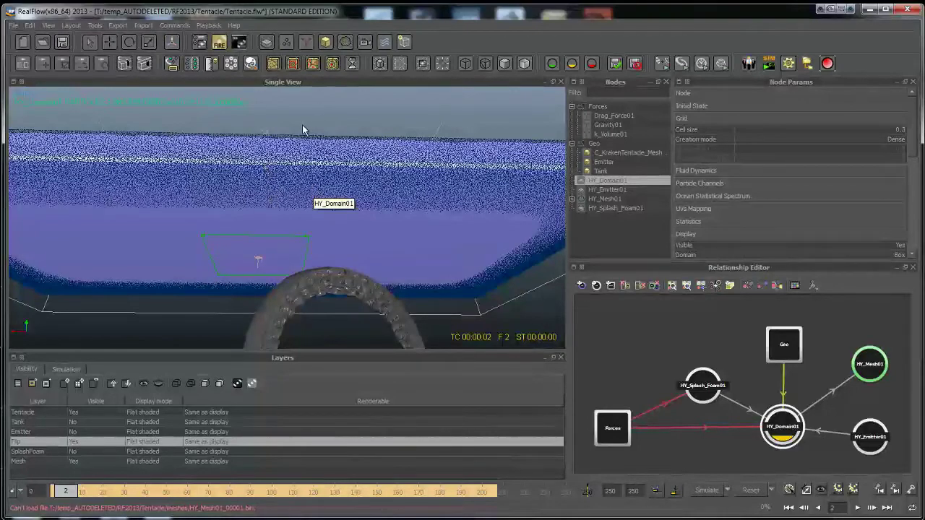
pyautogui.keyDown('alt'); pyautogui.moveTo(302, 126); pyautogui.dragTo(301, 153); pyautogui.keyUp('alt')
pyautogui.keyDown('alt'); pyautogui.moveTo(299, 193); pyautogui.dragTo(294, 140); pyautogui.keyUp('alt')
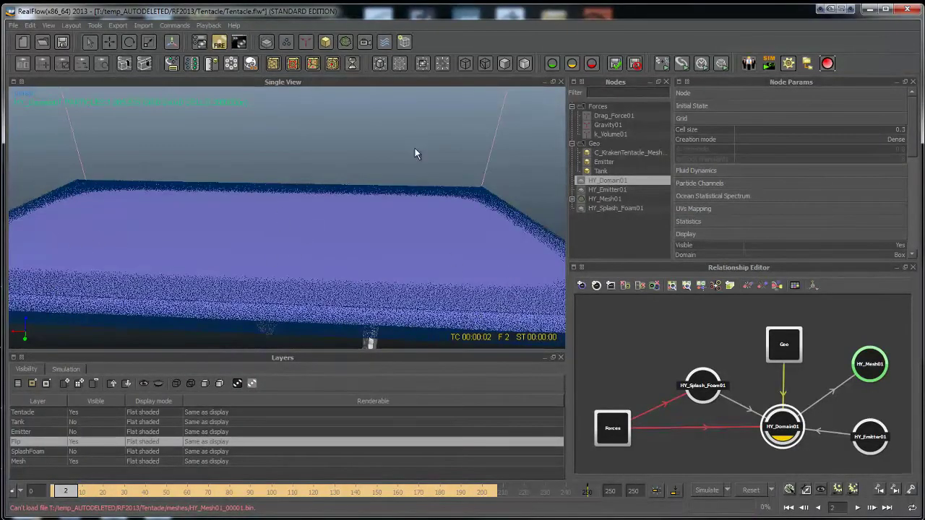
pyautogui.keyDown('alt'); pyautogui.moveTo(212, 237); pyautogui.dragTo(393, 227); pyautogui.keyUp('alt')
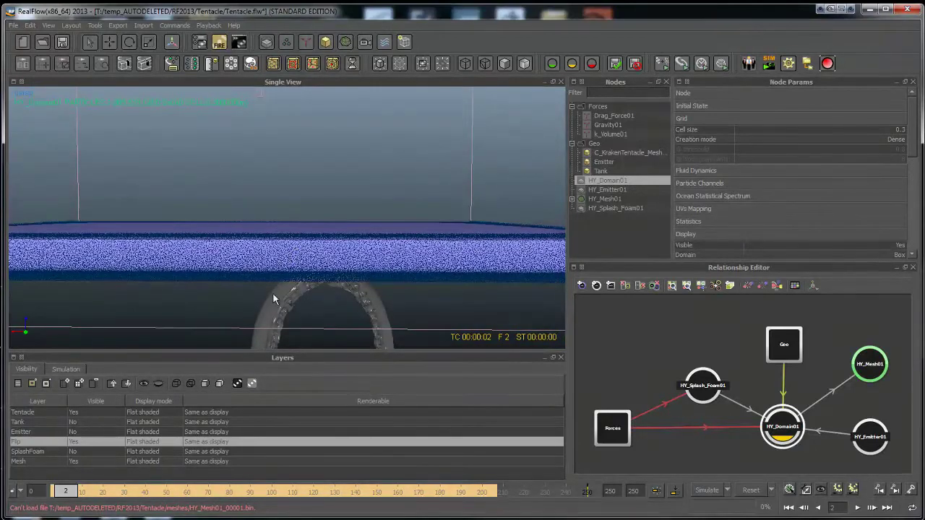
pyautogui.keyDown('alt'); pyautogui.moveTo(295, 257); pyautogui.dragTo(294, 186); pyautogui.keyUp('alt')
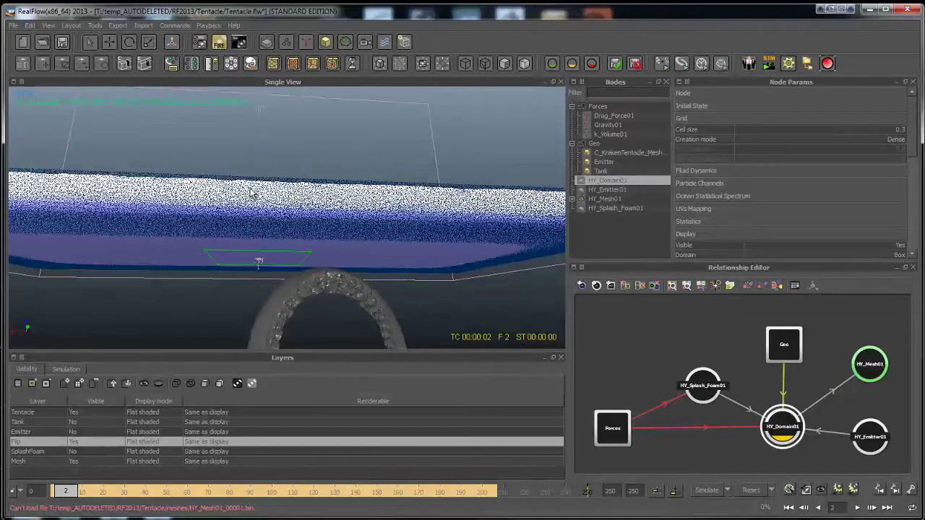
# Move HY_Domain01 straight up to about the level of the water surface.
pyautogui.press('w')
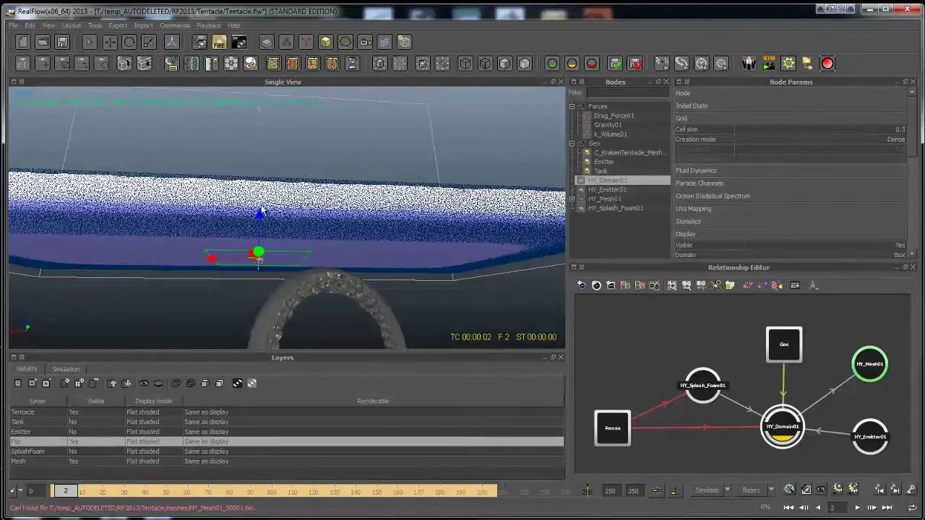
pyautogui.keyDown('alt'); pyautogui.moveTo(325, 254); pyautogui.dragTo(246, 251); pyautogui.keyUp('alt')
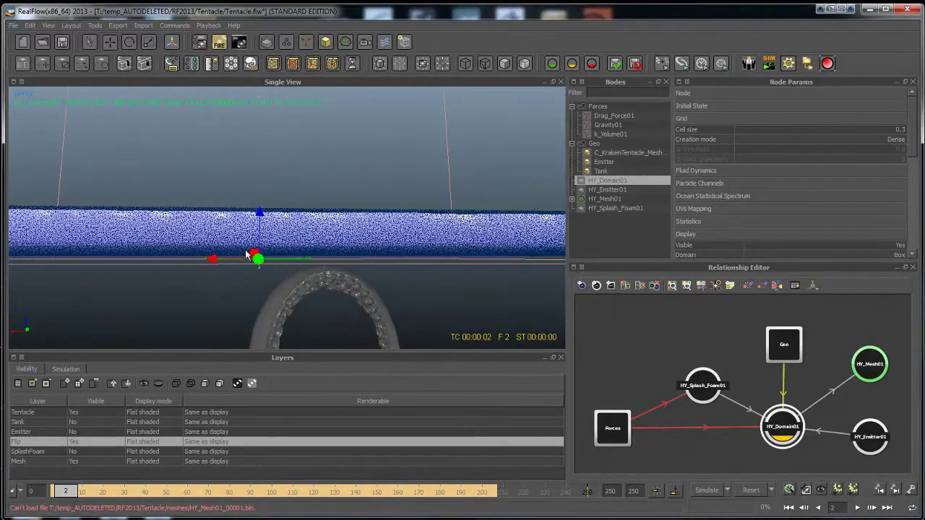
pyautogui.moveTo(259, 211); pyautogui.dragTo(260, 161)
pyautogui.keyDown('alt'); pyautogui.moveTo(335, 169); pyautogui.dragTo(329, 268); pyautogui.keyUp('alt')
pyautogui.keyDown('alt'); pyautogui.moveTo(299, 180); pyautogui.dragTo(303, 231); pyautogui.keyUp('alt')
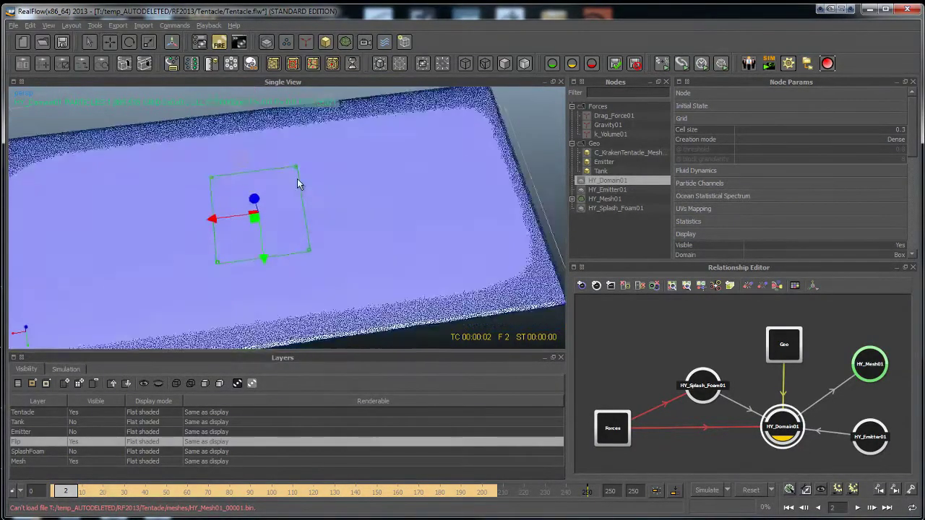
pyautogui.keyDown('alt'); pyautogui.moveTo(302, 273); pyautogui.dragTo(317, 198); pyautogui.keyUp('alt')
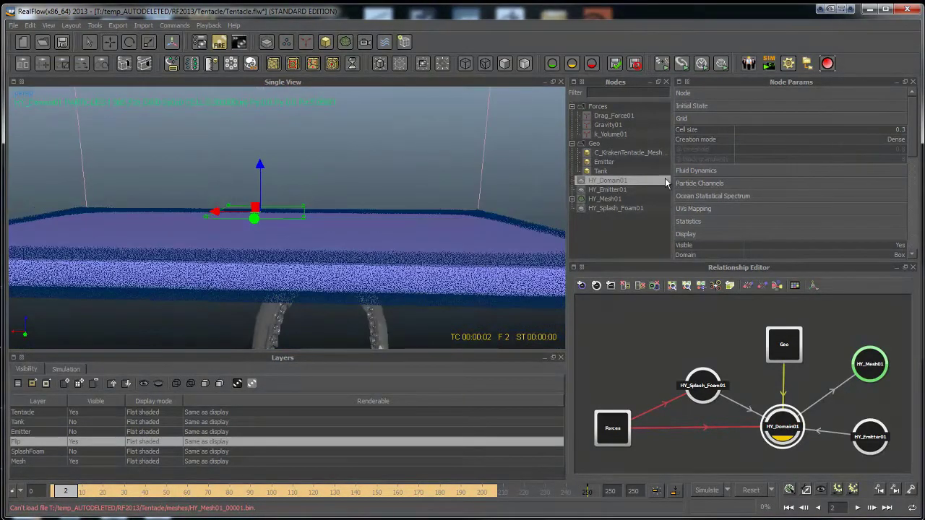
# Enable Open boundaries for HY_Mesh01 and rebuild the mesh.
pyautogui.click(611, 199)
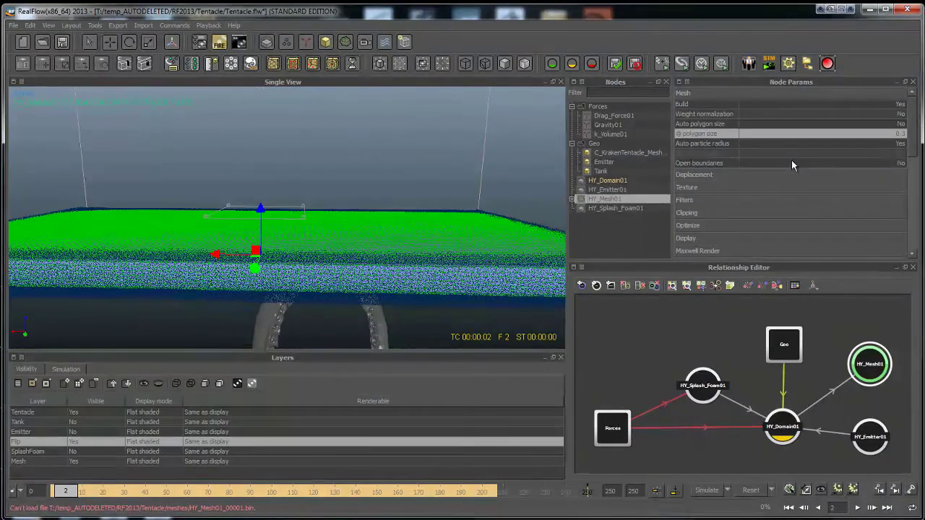
pyautogui.click(790, 163)
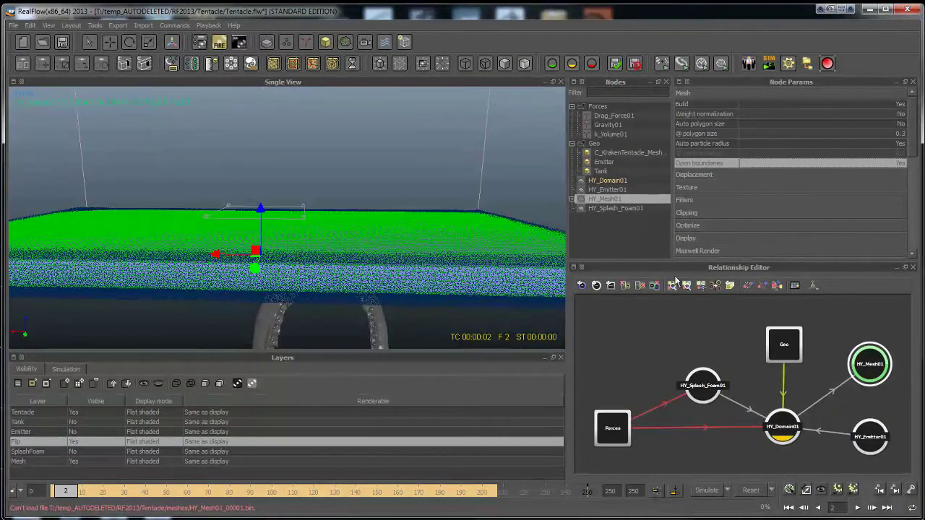
pyautogui.rightClick(623, 203)
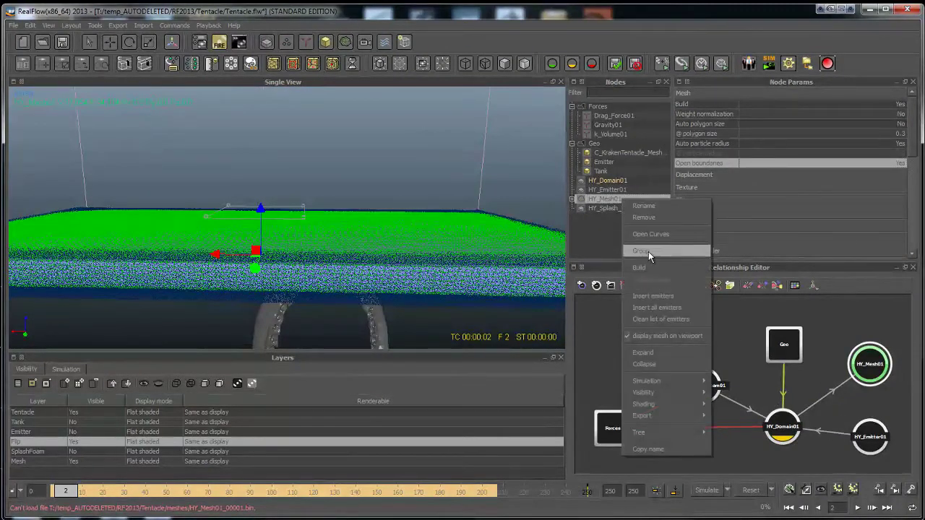
pyautogui.click(648, 265)
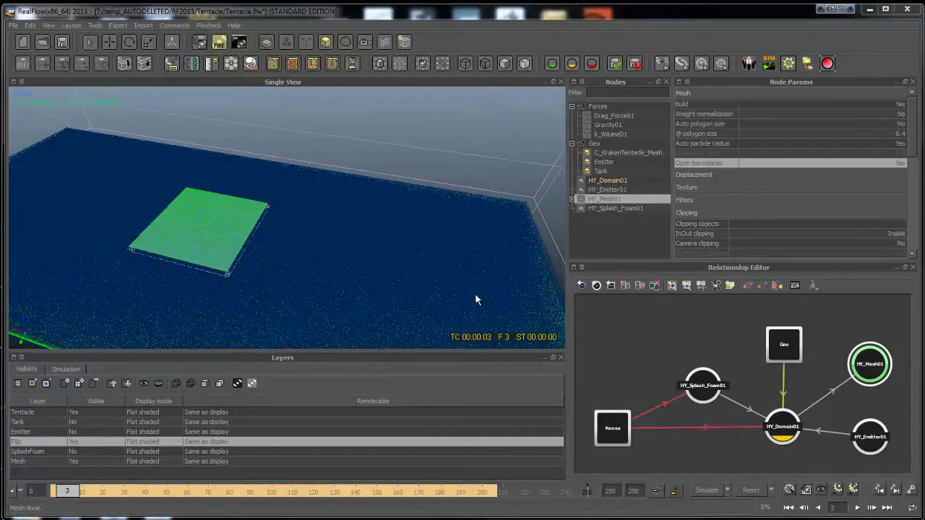
# Select HY_Domain01 and examine the rebuilt mesh, the domain patch and the surrounding particles from several angles.
pyautogui.moveTo(285, 210)
pyautogui.mouseDown()
pyautogui.moveTo(293, 251)
pyautogui.moveTo(267, 230)
pyautogui.moveTo(331, 227)
pyautogui.moveTo(343, 203)
pyautogui.moveTo(342, 221)
pyautogui.moveTo(282, 212)
pyautogui.mouseUp()
pyautogui.click(337, 248)
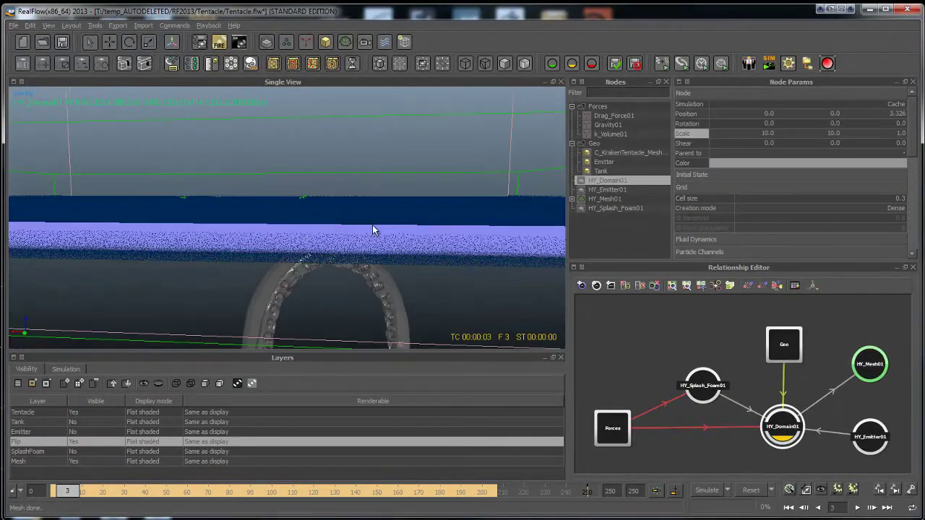
pyautogui.keyDown('alt'); pyautogui.moveTo(374, 230); pyautogui.dragTo(340, 212); pyautogui.keyUp('alt')
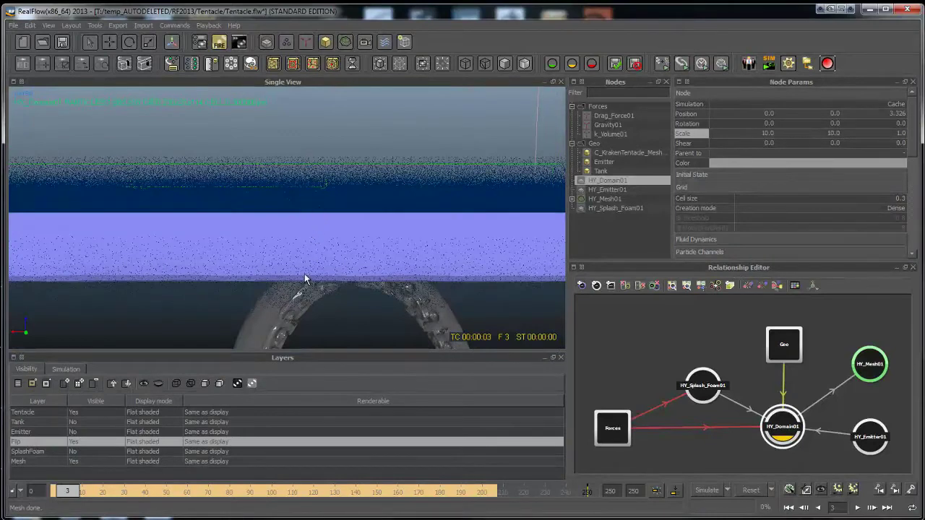
pyautogui.keyDown('alt'); pyautogui.moveTo(303, 208); pyautogui.dragTo(323, 226); pyautogui.keyUp('alt')
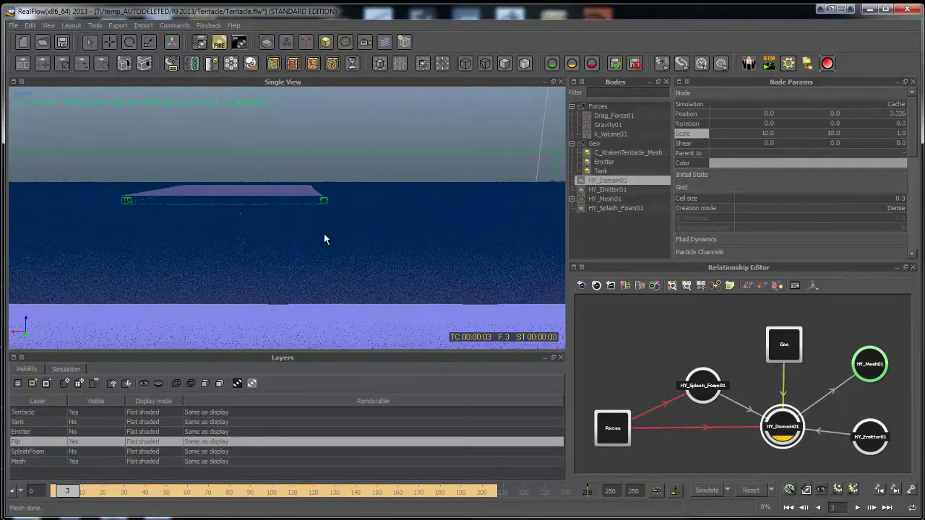
pyautogui.keyDown('alt'); pyautogui.moveTo(384, 314); pyautogui.dragTo(264, 233); pyautogui.keyUp('alt')
pyautogui.keyDown('alt'); pyautogui.moveTo(422, 231); pyautogui.dragTo(356, 252); pyautogui.keyUp('alt')
pyautogui.scroll(5, 347, 237)
pyautogui.scroll(-7, 333, 202)
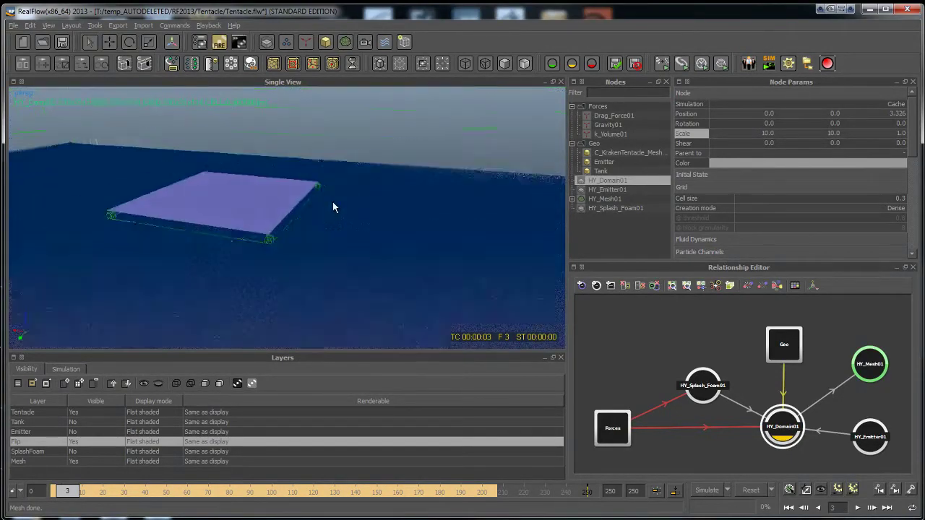
pyautogui.scroll(2, 354, 282)
pyautogui.moveTo(356, 288)
pyautogui.keyDown('alt'); pyautogui.mouseDown()
pyautogui.moveTo(366, 264)
pyautogui.moveTo(345, 292)
pyautogui.mouseUp(); pyautogui.keyUp('alt')
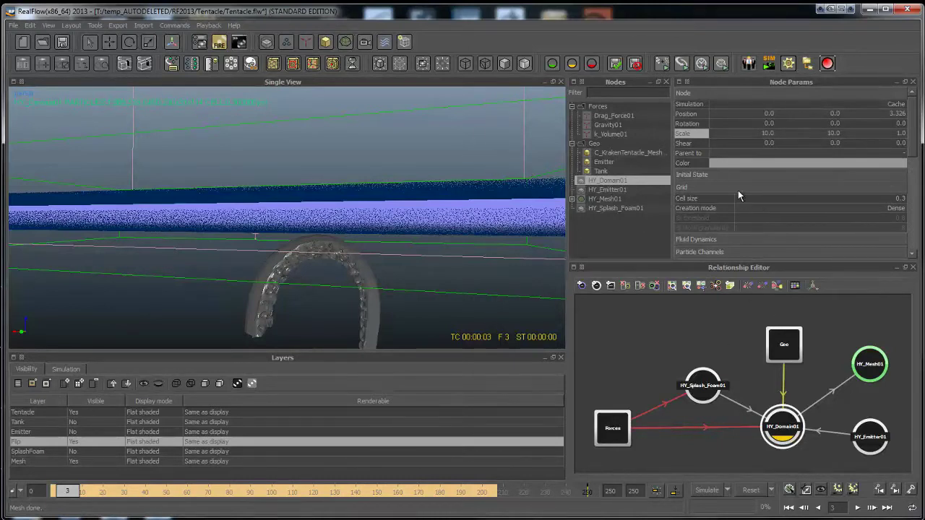
# Review the clipping parameters of HY_Mesh01 against the mesh and the extents of the fluid.
pyautogui.click(614, 198)
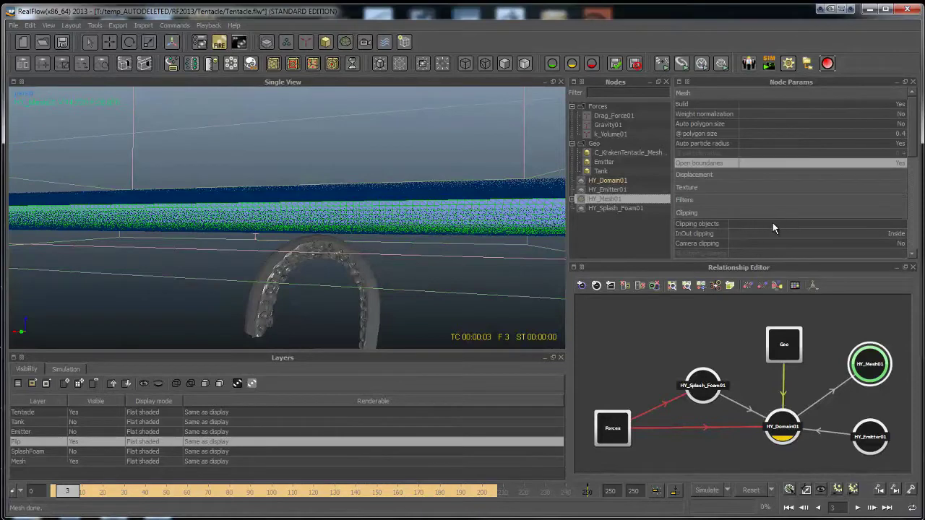
pyautogui.scroll(-4, 723, 213)
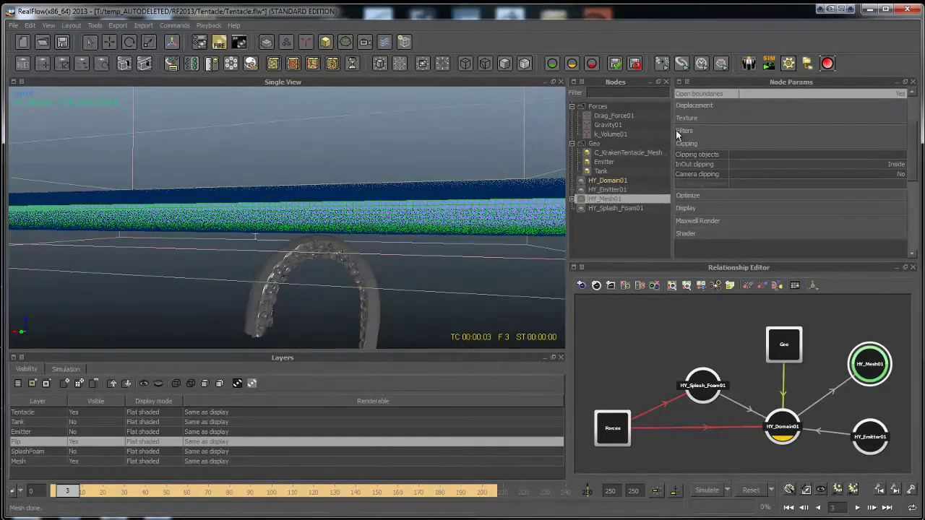
pyautogui.keyDown('alt'); pyautogui.moveTo(363, 196); pyautogui.dragTo(422, 249); pyautogui.keyUp('alt')
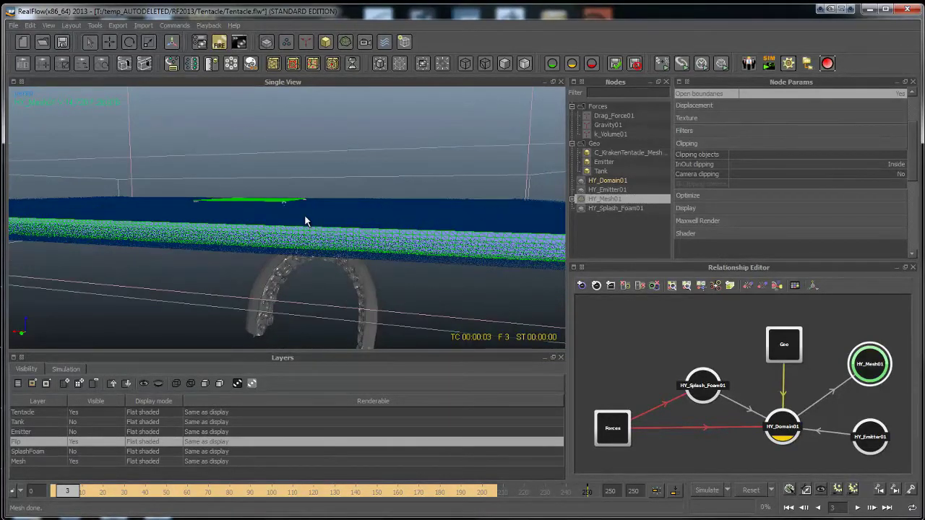
pyautogui.keyDown('alt'); pyautogui.moveTo(436, 218); pyautogui.dragTo(411, 189, button='right'); pyautogui.keyUp('alt')
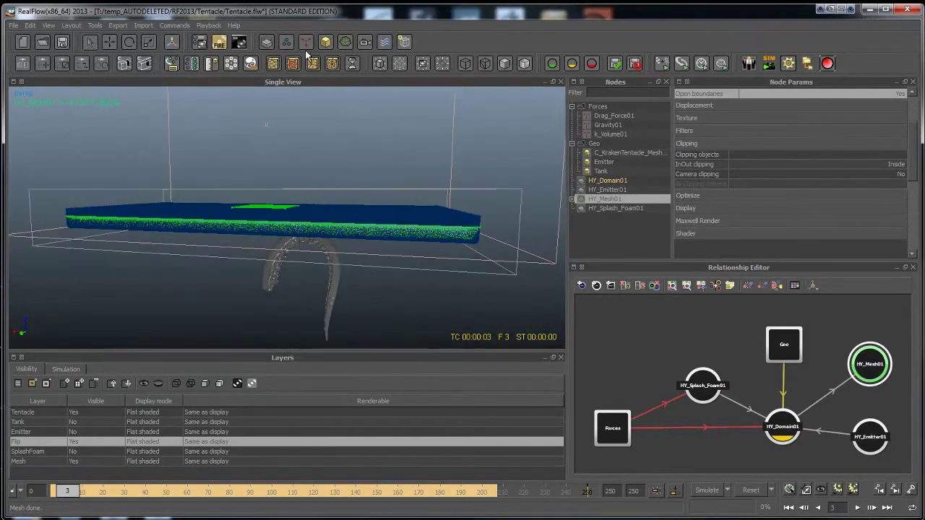
# Add a cube object to the scene and scale it along its X axis across the water.
pyautogui.click(327, 42)
pyautogui.click(361, 91)
pyautogui.press('r')
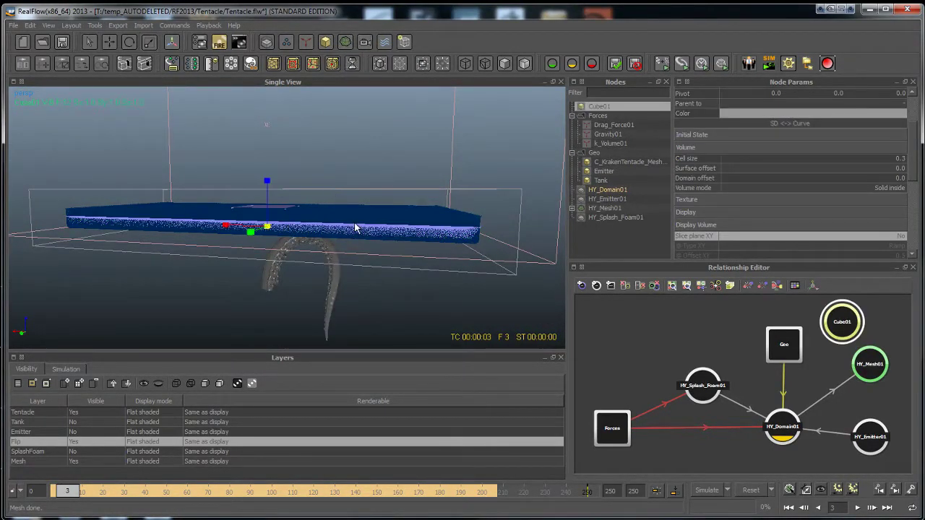
pyautogui.moveTo(225, 225); pyautogui.dragTo(380, 205)
pyautogui.moveTo(285, 215)
pyautogui.keyDown('alt'); pyautogui.mouseDown()
pyautogui.moveTo(264, 293)
pyautogui.moveTo(300, 135)
pyautogui.moveTo(305, 194)
pyautogui.moveTo(268, 182)
pyautogui.moveTo(270, 208)
pyautogui.mouseUp(); pyautogui.keyUp('alt')
pyautogui.keyDown('alt'); pyautogui.moveTo(370, 220); pyautogui.dragTo(366, 243); pyautogui.keyUp('alt')
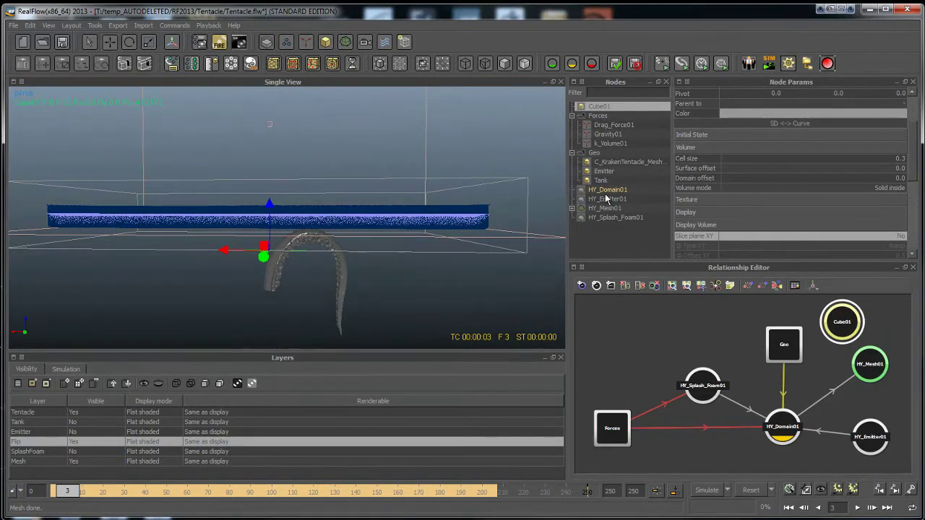
# Set the scale of Cube01 to 650 in X, 350 in Y and 50 in Z.
pyautogui.scroll(2, 823, 139)
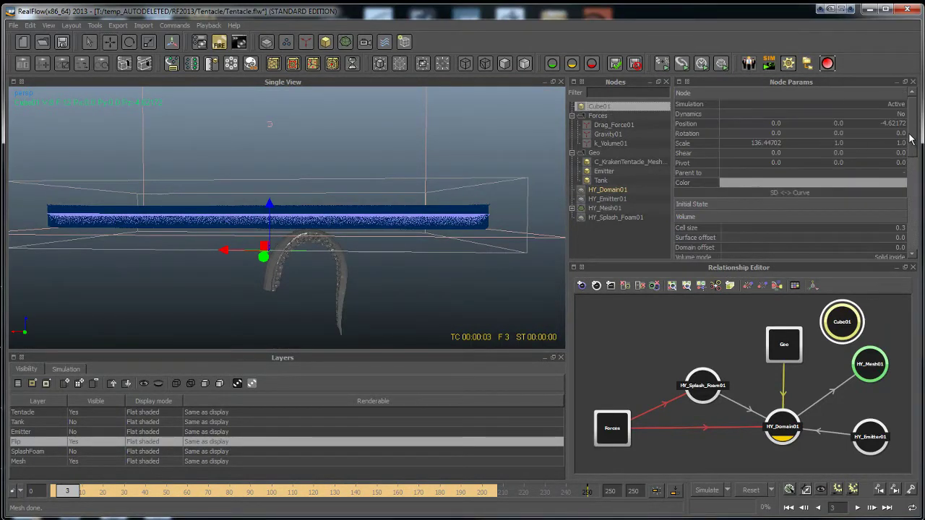
pyautogui.click(766, 143)
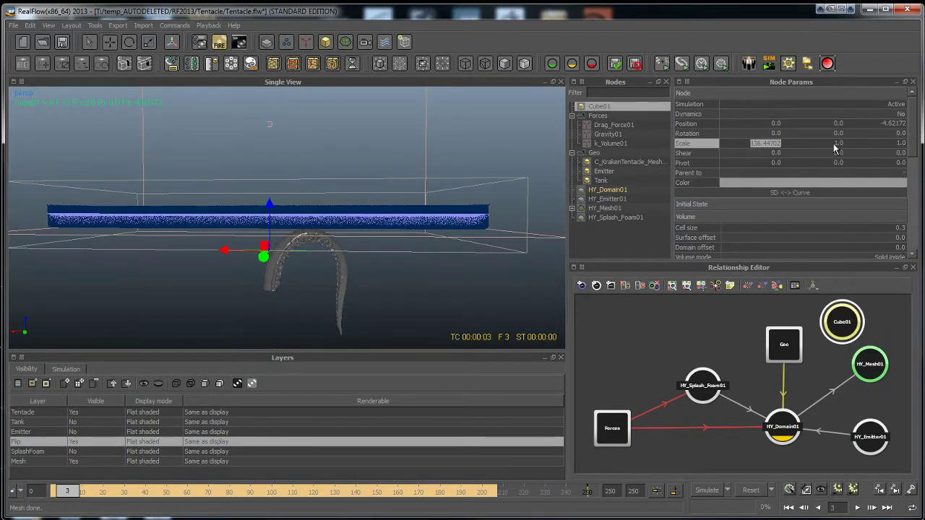
pyautogui.write('650')
pyautogui.press('Return')
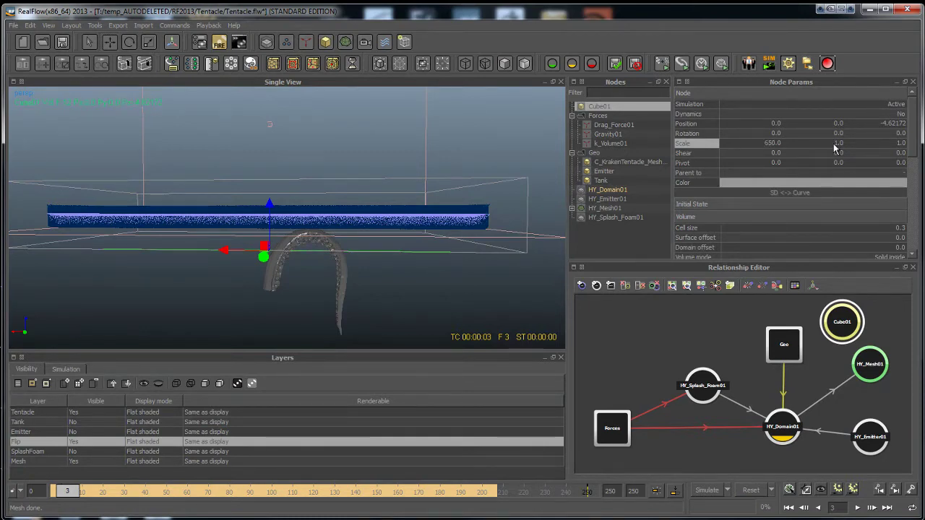
pyautogui.click(838, 143)
pyautogui.write('350')
pyautogui.press('Return')
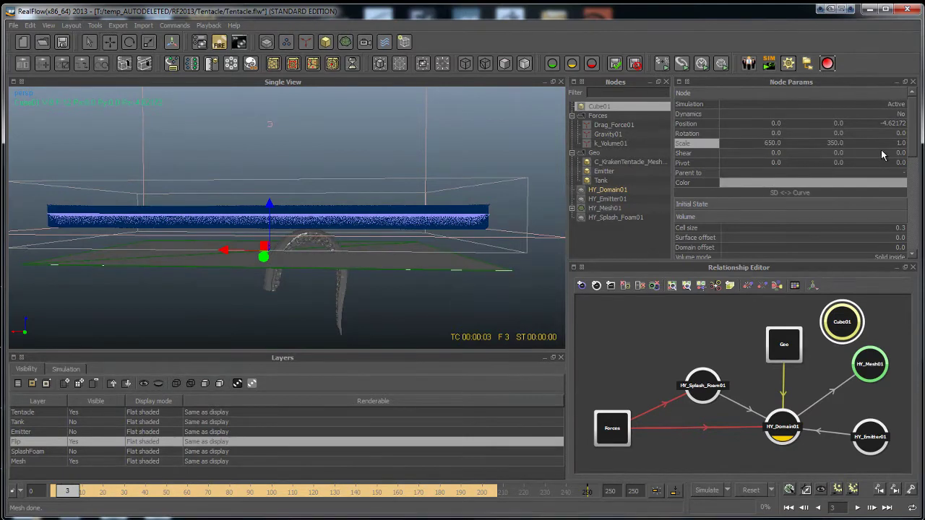
pyautogui.click(877, 144)
pyautogui.write('50')
pyautogui.press('Return')
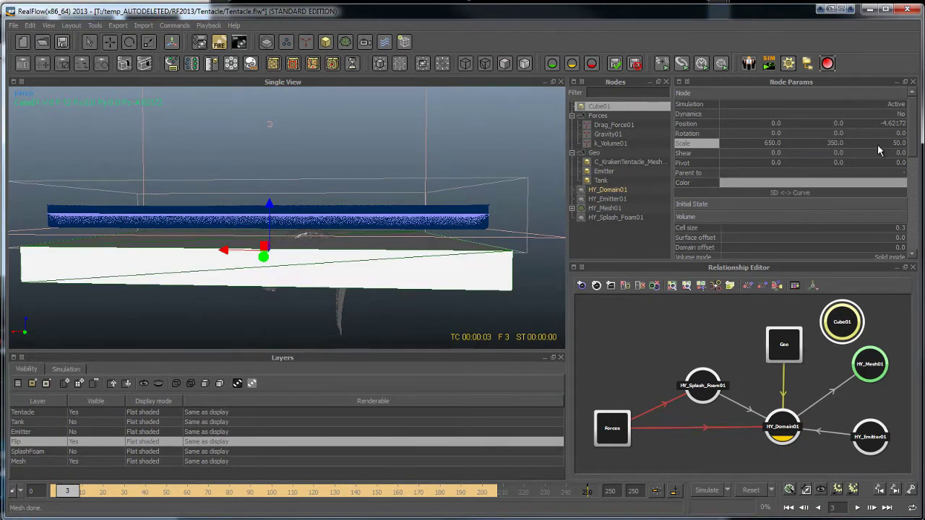
# Raise Cube01 along Z to about -0.13 so that it reaches up into the water volume.
pyautogui.moveTo(268, 209); pyautogui.dragTo(268, 177)
pyautogui.keyDown('alt'); pyautogui.moveTo(425, 228); pyautogui.dragTo(363, 239); pyautogui.keyUp('alt')
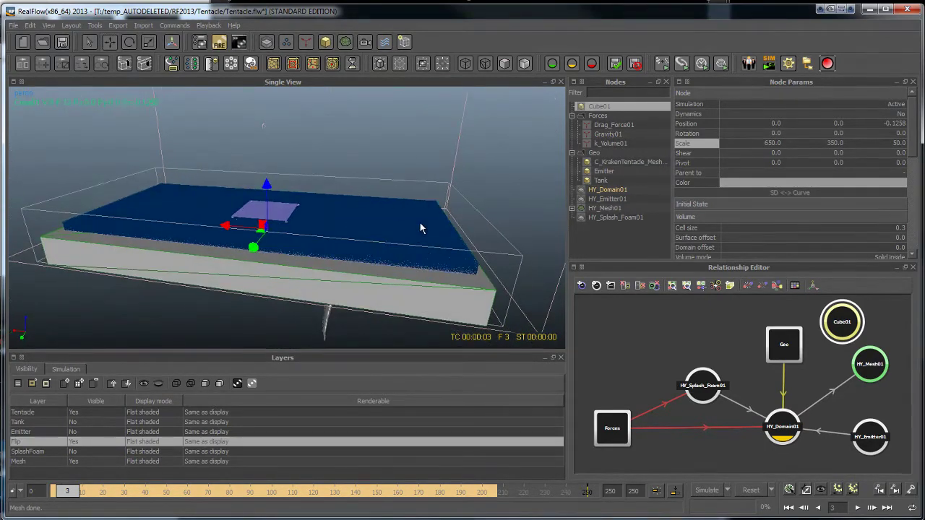
pyautogui.keyDown('alt'); pyautogui.moveTo(421, 224); pyautogui.dragTo(559, 241, button='right'); pyautogui.keyUp('alt')
# Assign Cube01 as the clipping object of HY_Mesh01.
pyautogui.scroll(-3, 788, 225)
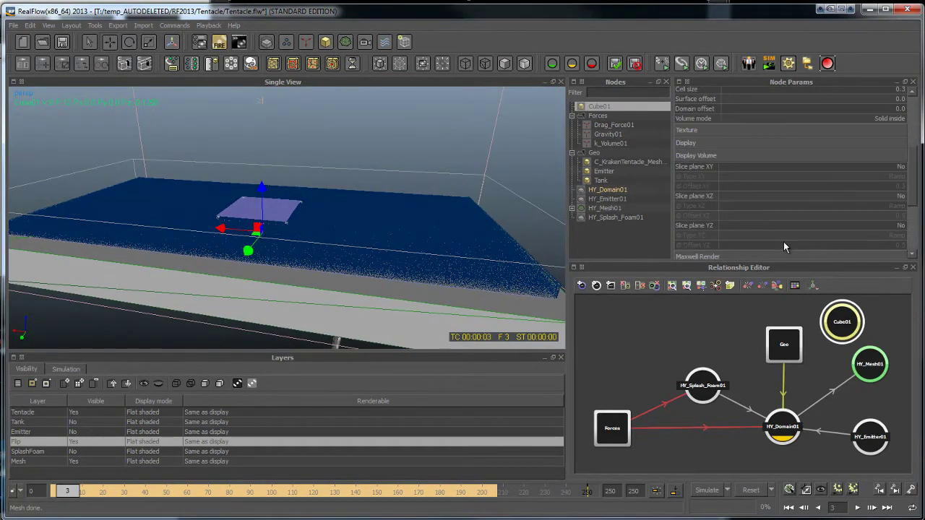
pyautogui.click(620, 208)
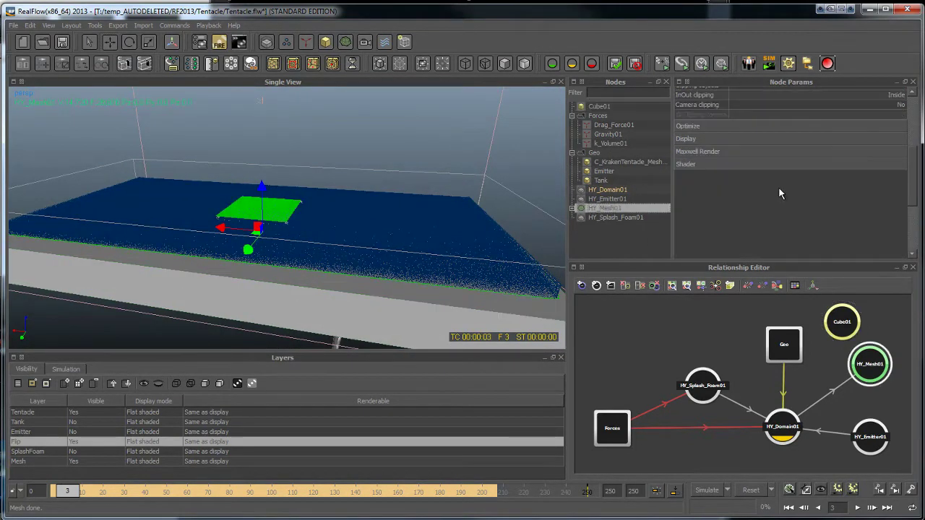
pyautogui.scroll(3, 755, 152)
pyautogui.click(800, 189)
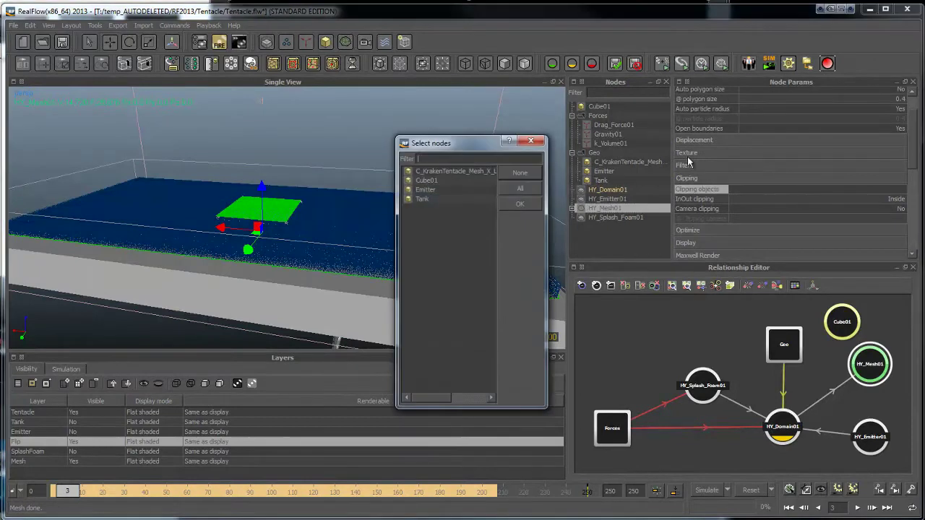
pyautogui.click(427, 180)
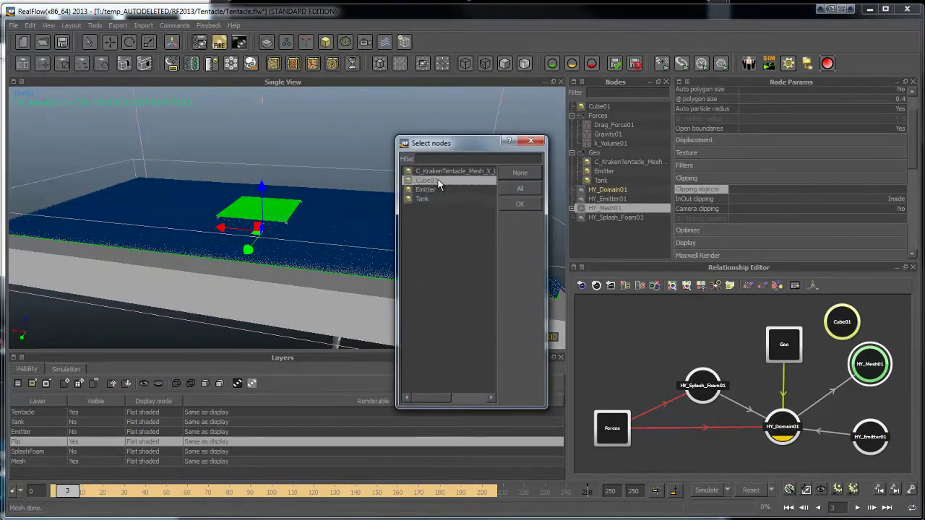
pyautogui.click(521, 205)
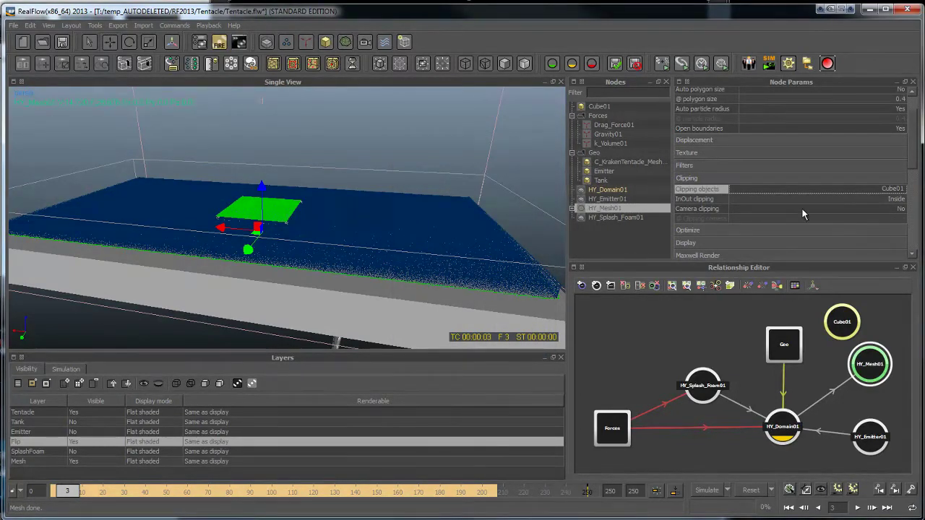
# Check how the cube overlaps the fluid and rebuild HY_Mesh01 with the clipping applied.
pyautogui.keyDown('alt'); pyautogui.moveTo(411, 261); pyautogui.dragTo(385, 270); pyautogui.keyUp('alt')
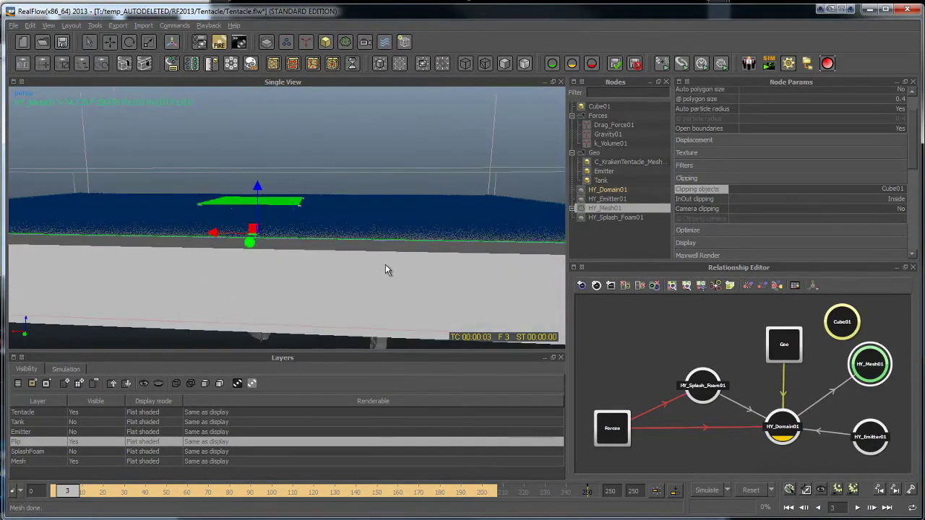
pyautogui.keyDown('alt'); pyautogui.moveTo(326, 254); pyautogui.dragTo(259, 213); pyautogui.keyUp('alt')
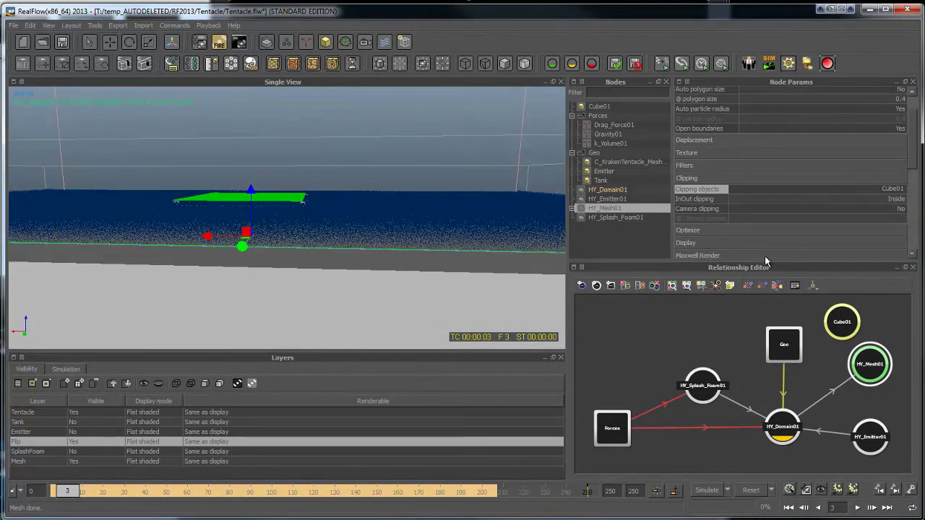
pyautogui.rightClick(605, 213)
pyautogui.click(650, 284)
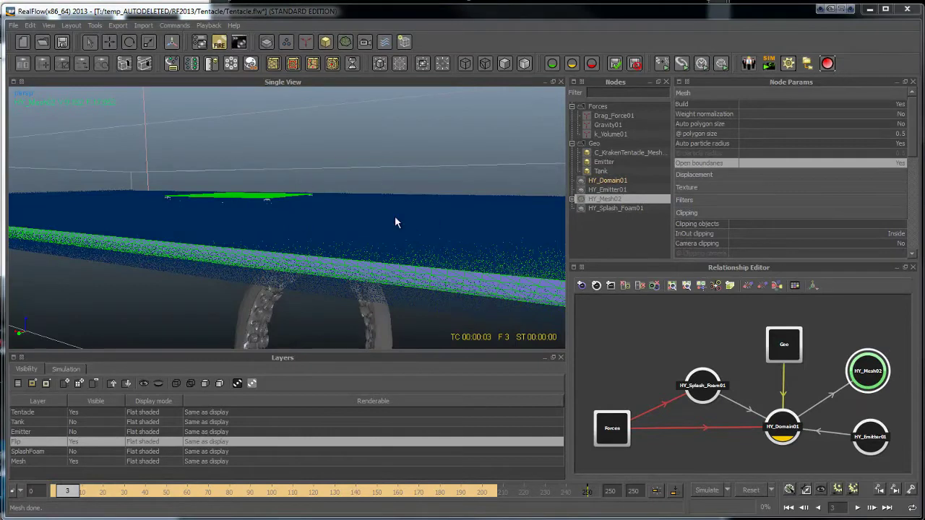
# Examine HY_Mesh02 along the fluid's borders and at the domain patch from above, the side and up close.
pyautogui.keyDown('alt'); pyautogui.moveTo(395, 222); pyautogui.dragTo(223, 263); pyautogui.keyUp('alt')
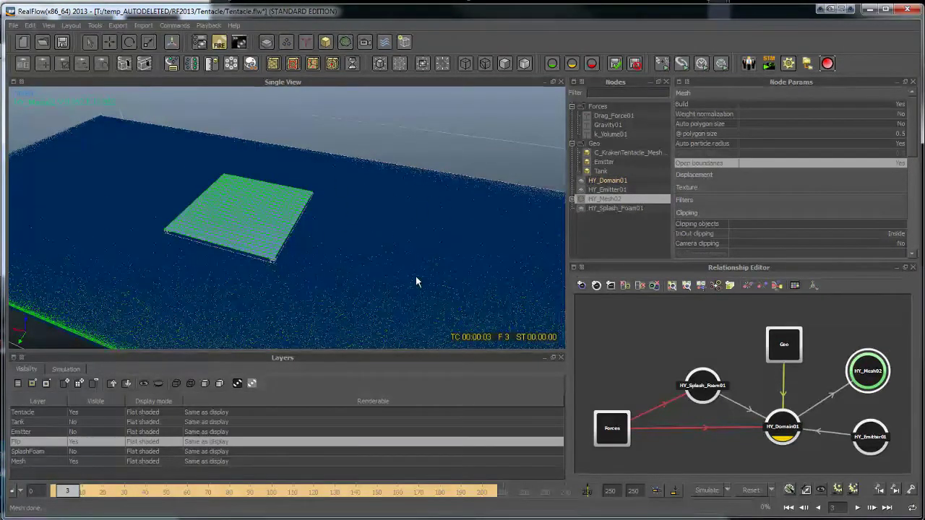
pyautogui.keyDown('alt'); pyautogui.moveTo(416, 276); pyautogui.dragTo(343, 191); pyautogui.keyUp('alt')
pyautogui.keyDown('alt'); pyautogui.moveTo(272, 247); pyautogui.dragTo(310, 177); pyautogui.keyUp('alt')
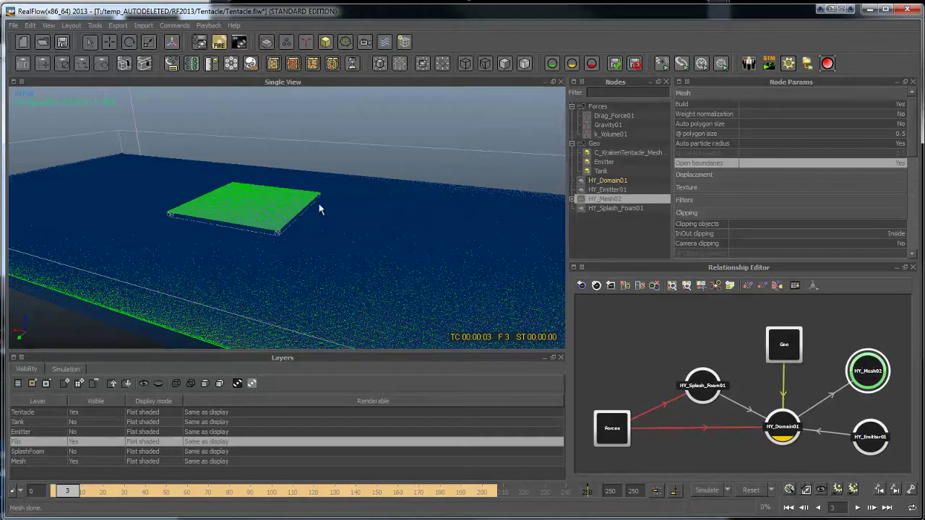
pyautogui.keyDown('alt'); pyautogui.moveTo(325, 224); pyautogui.dragTo(558, 229); pyautogui.keyUp('alt')
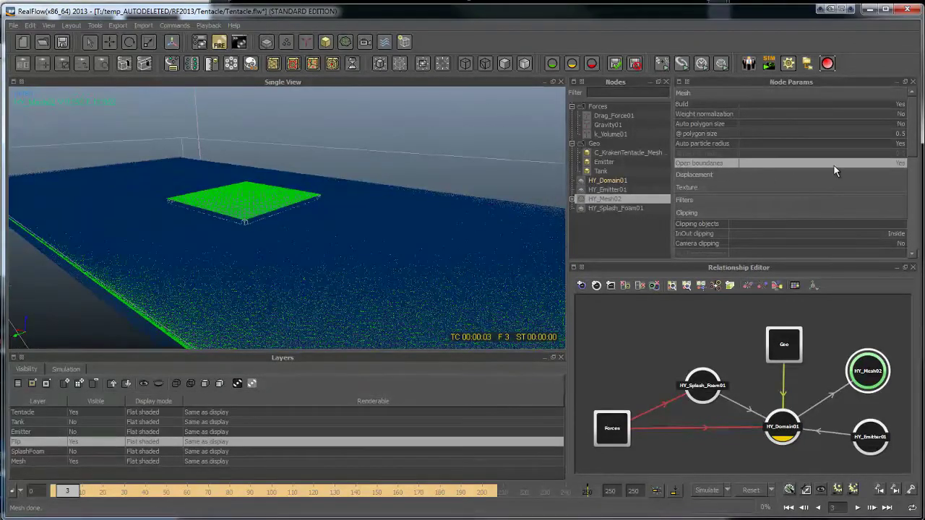
pyautogui.keyDown('alt'); pyautogui.moveTo(401, 217); pyautogui.dragTo(392, 280); pyautogui.keyUp('alt')
pyautogui.moveTo(345, 240)
pyautogui.keyDown('alt'); pyautogui.mouseDown()
pyautogui.moveTo(347, 314)
pyautogui.moveTo(335, 239)
pyautogui.mouseUp(); pyautogui.keyUp('alt')
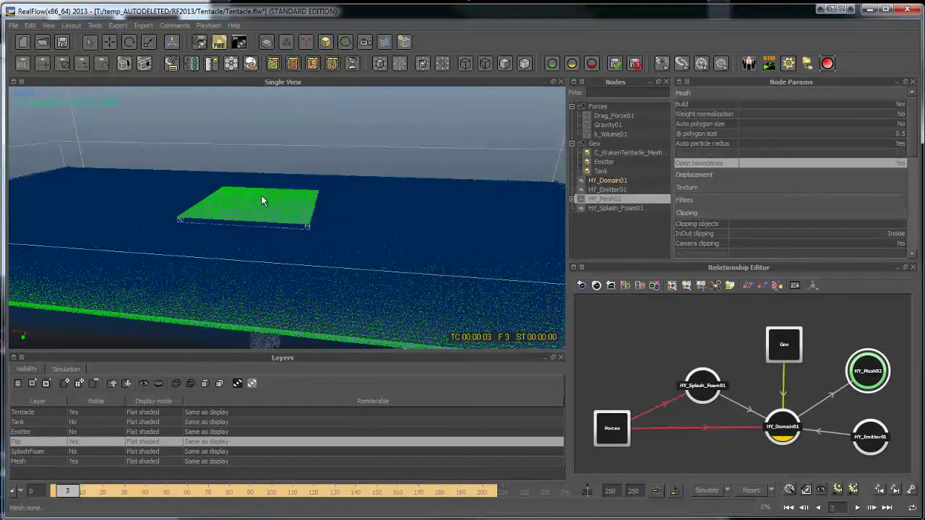
pyautogui.keyDown('alt'); pyautogui.moveTo(345, 209); pyautogui.dragTo(303, 170); pyautogui.keyUp('alt')
pyautogui.keyDown('alt'); pyautogui.moveTo(321, 121); pyautogui.dragTo(411, 239); pyautogui.keyUp('alt')
pyautogui.keyDown('alt'); pyautogui.moveTo(311, 226); pyautogui.dragTo(278, 233); pyautogui.keyUp('alt')
pyautogui.keyDown('alt'); pyautogui.moveTo(181, 213); pyautogui.dragTo(296, 211); pyautogui.keyUp('alt')
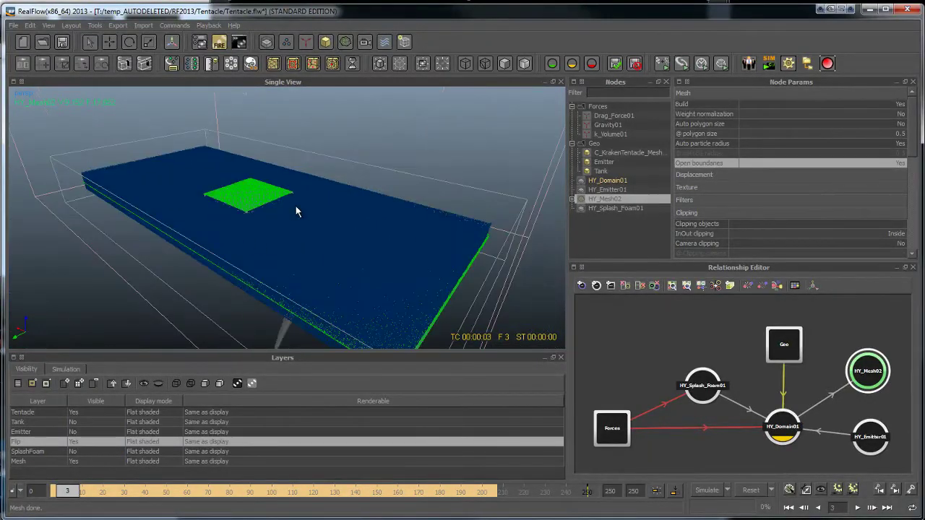
pyautogui.keyDown('alt'); pyautogui.moveTo(359, 211); pyautogui.dragTo(417, 238); pyautogui.keyUp('alt')
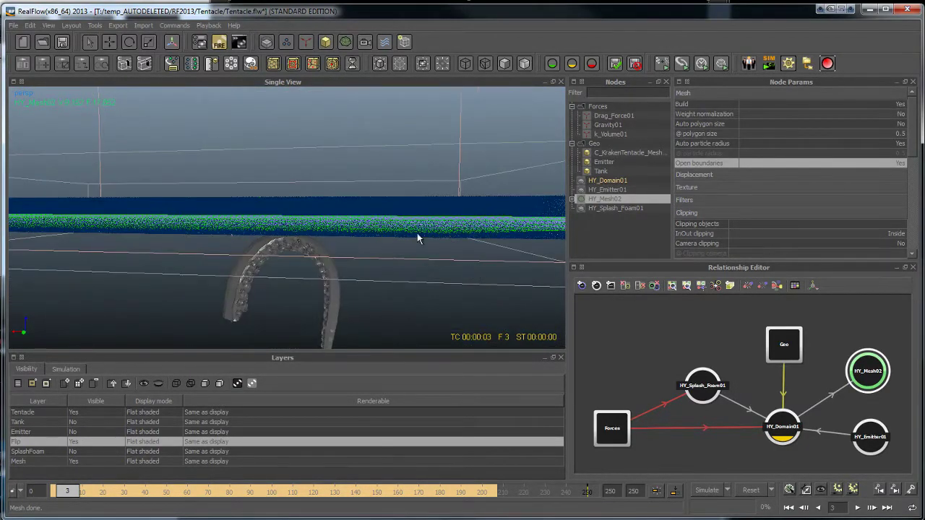
pyautogui.keyDown('alt'); pyautogui.moveTo(306, 225); pyautogui.dragTo(282, 242); pyautogui.keyUp('alt')
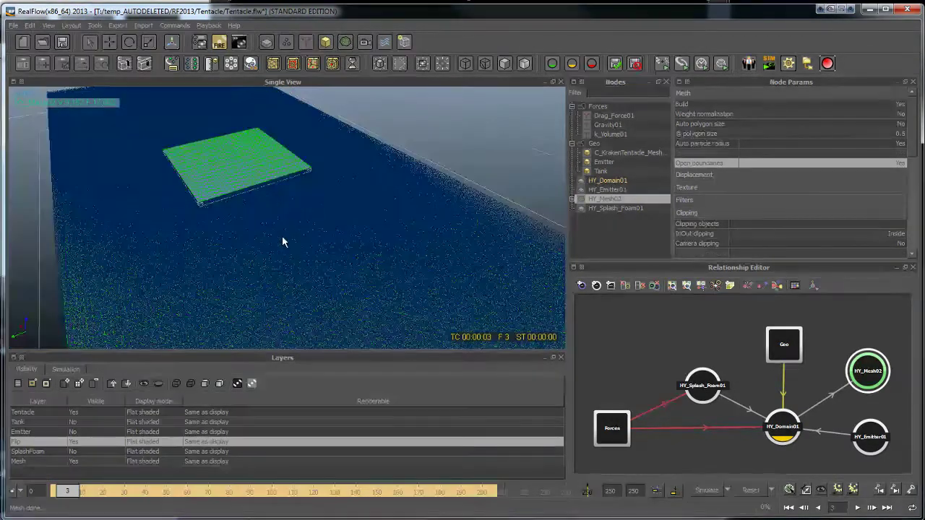
pyautogui.keyDown('alt'); pyautogui.moveTo(219, 208); pyautogui.dragTo(717, 218); pyautogui.keyUp('alt')
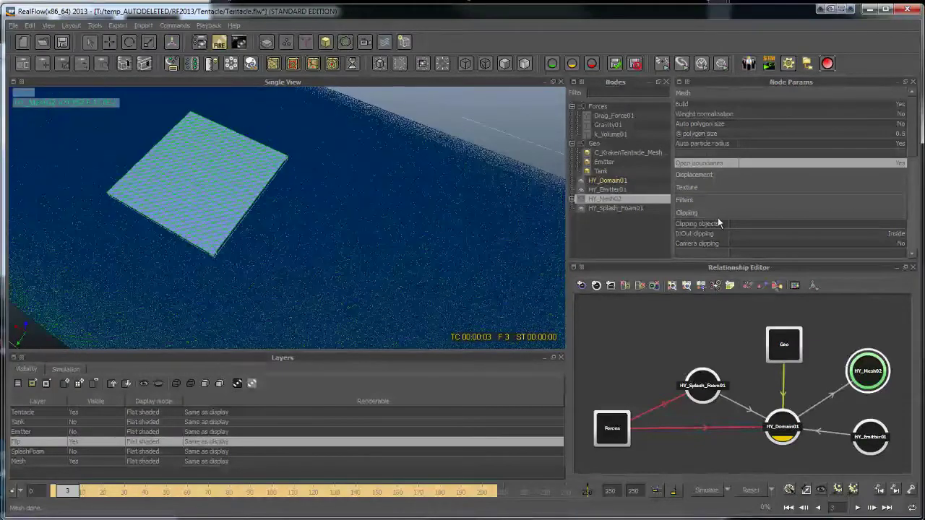
pyautogui.keyDown('alt'); pyautogui.moveTo(267, 228); pyautogui.dragTo(364, 209); pyautogui.keyUp('alt')
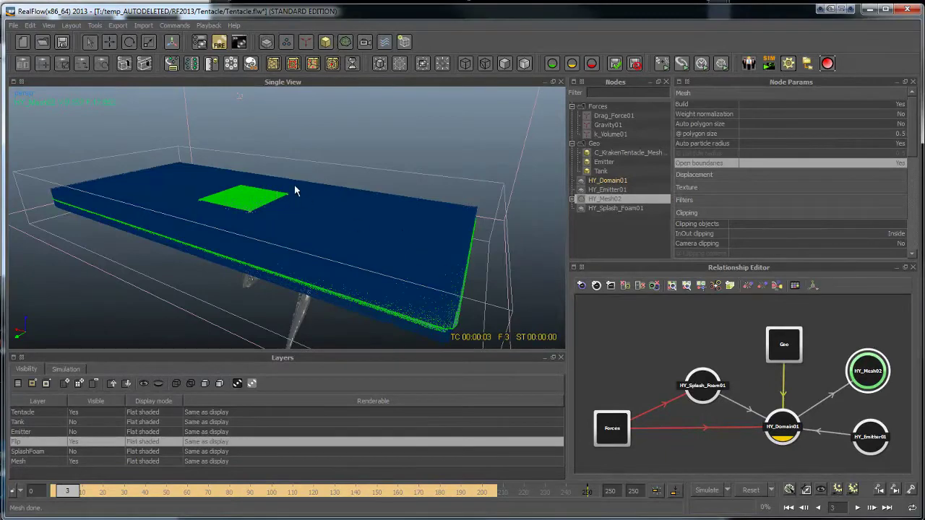
pyautogui.keyDown('alt'); pyautogui.moveTo(406, 310); pyautogui.dragTo(406, 268); pyautogui.keyUp('alt')
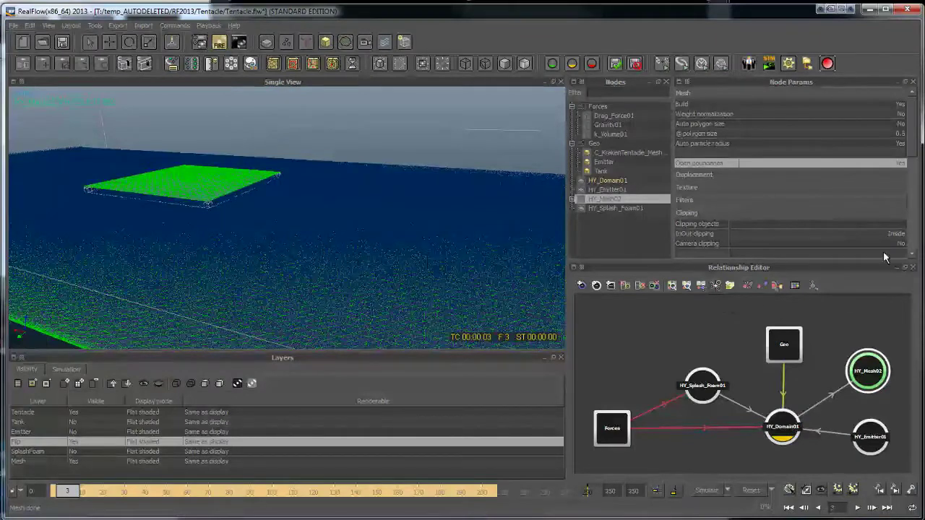
# Disable Open boundaries for HY_Mesh02 and set its polygon size to 0.8.
pyautogui.click(799, 163)
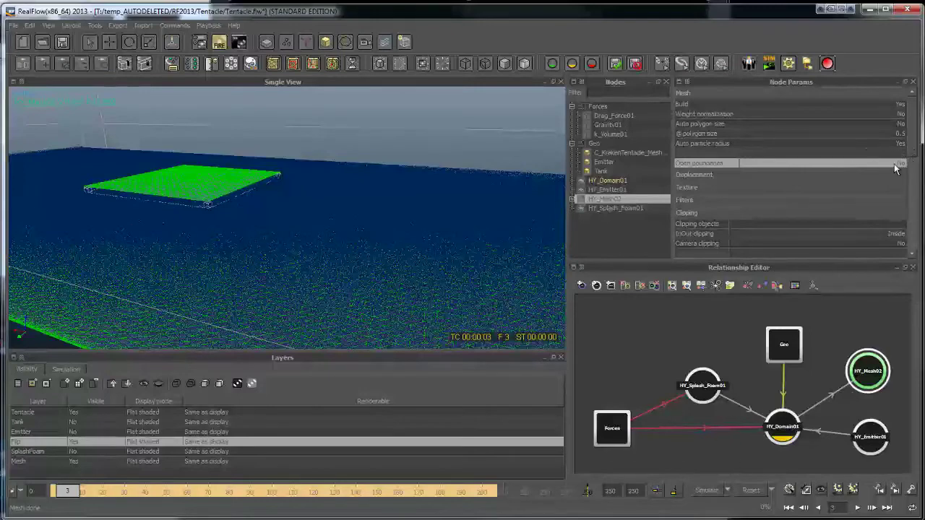
pyautogui.click(884, 136)
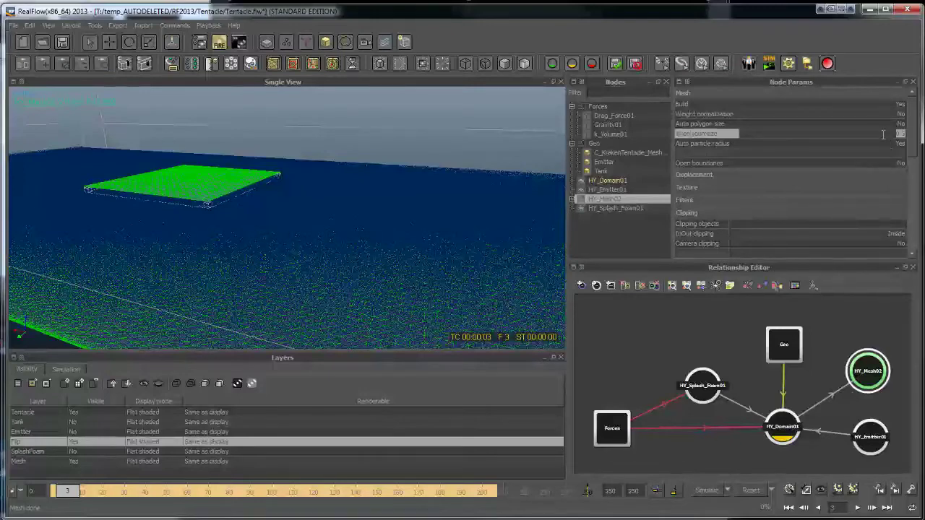
pyautogui.write('.8')
pyautogui.press('Return')
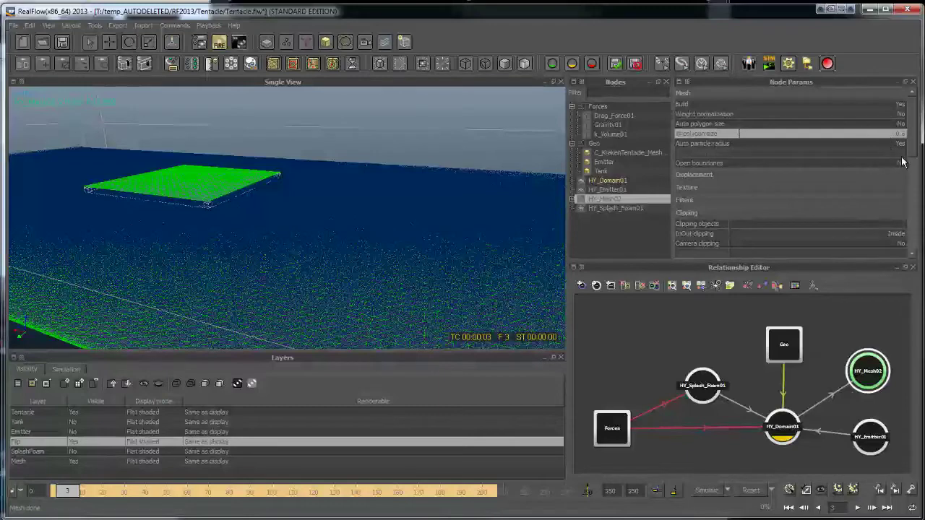
# Set the polygon size of HY_Mesh02 to 0.5, rebuild the mesh and view its surface and sides.
pyautogui.click(898, 134)
pyautogui.moveTo(906, 135); pyautogui.dragTo(893, 137)
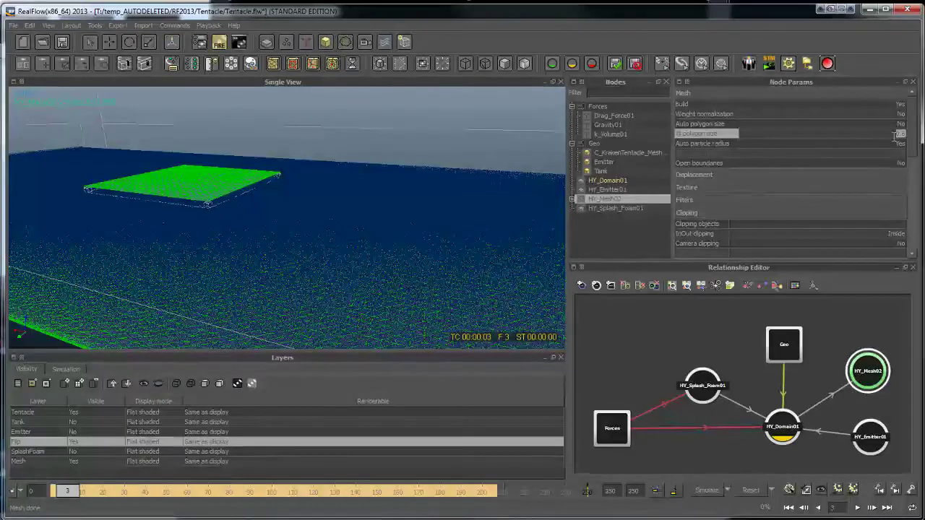
pyautogui.write('.5')
pyautogui.press('Return')
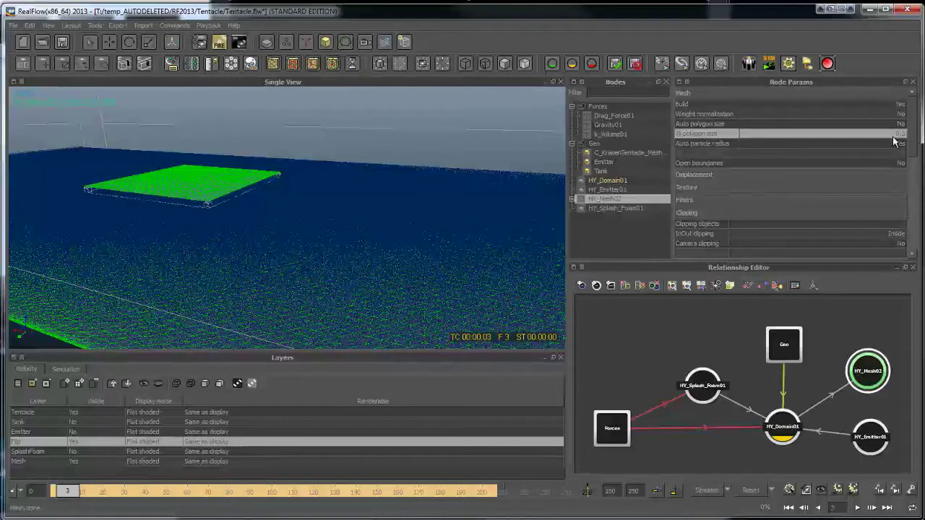
pyautogui.rightClick(613, 195)
pyautogui.click(633, 266)
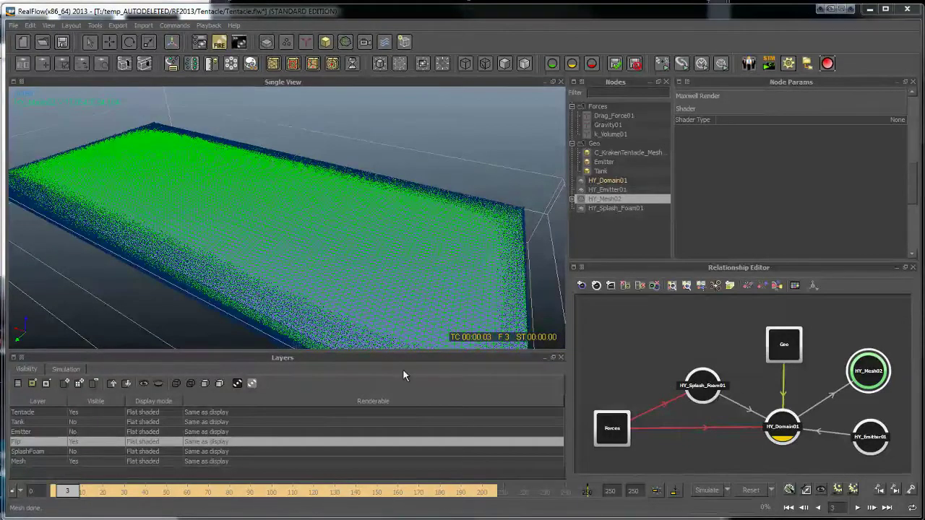
pyautogui.keyDown('alt'); pyautogui.moveTo(200, 264); pyautogui.dragTo(280, 222); pyautogui.keyUp('alt')
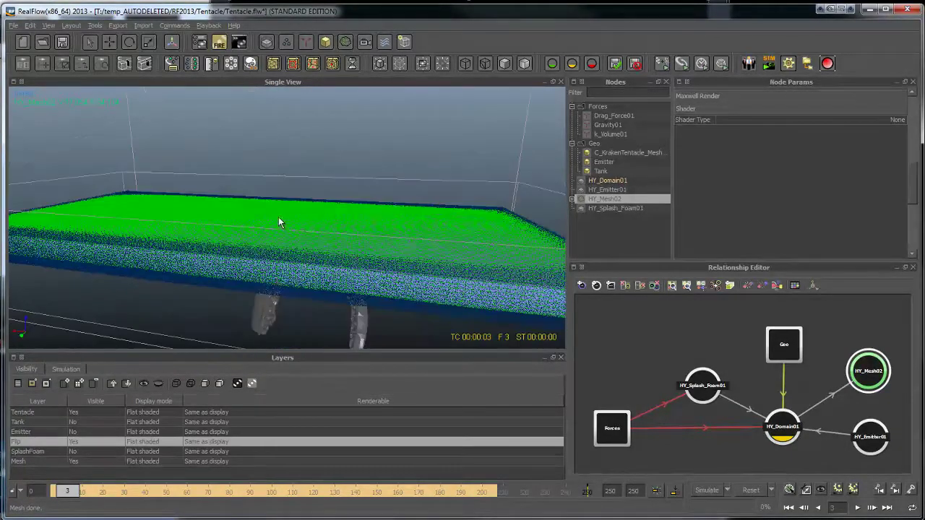
# Go to frame 88 to view the splash, and move back to frame 75.
pyautogui.click(247, 491)
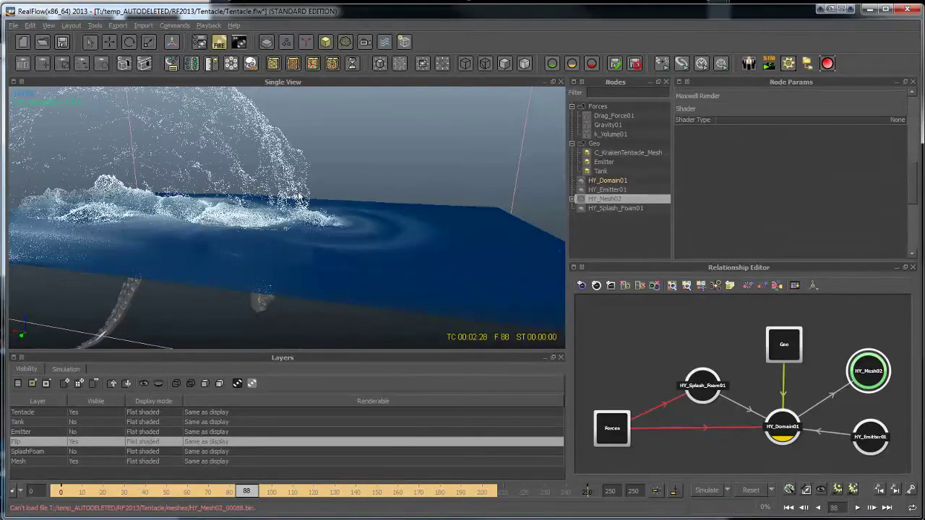
pyautogui.keyDown('alt'); pyautogui.moveTo(244, 156); pyautogui.dragTo(291, 240); pyautogui.keyUp('alt')
pyautogui.click(220, 492)
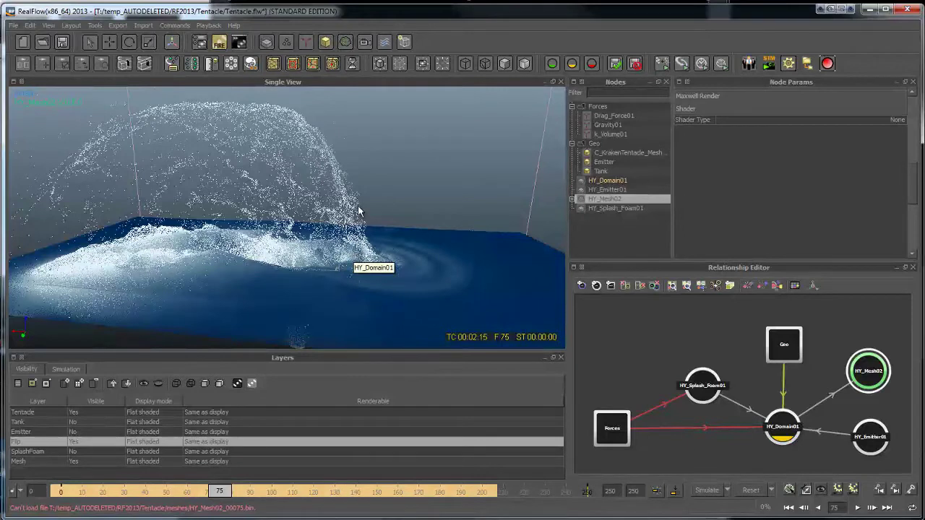
# Select HY_Mesh02 and rebuild its mesh at frame 75.
pyautogui.moveTo(868, 370); pyautogui.dragTo(851, 369)
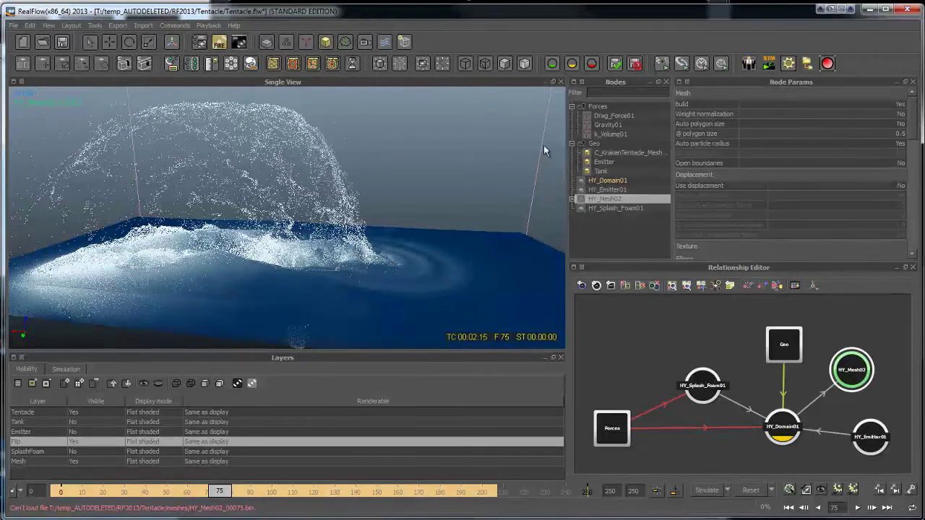
pyautogui.moveTo(211, 228)
pyautogui.keyDown('alt'); pyautogui.mouseDown()
pyautogui.moveTo(357, 194)
pyautogui.moveTo(214, 208)
pyautogui.moveTo(204, 223)
pyautogui.mouseUp(); pyautogui.keyUp('alt')
pyautogui.rightClick(613, 200)
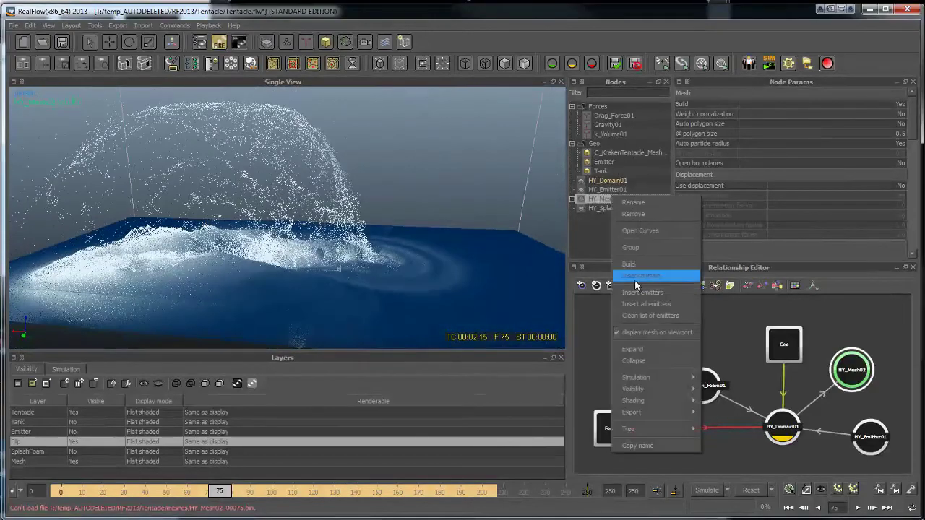
pyautogui.click(639, 272)
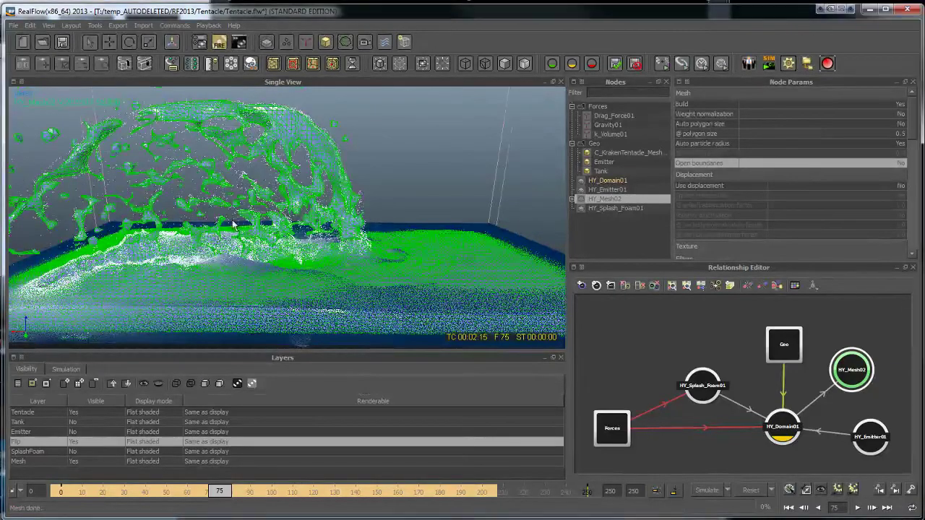
# Examine the rebuilt splash mesh up close and from several angles, with HY_Mesh02 deselected to show its shaded surface.
pyautogui.keyDown('alt'); pyautogui.moveTo(268, 185); pyautogui.dragTo(332, 277); pyautogui.keyUp('alt')
pyautogui.scroll(4, 332, 276)
pyautogui.keyDown('alt'); pyautogui.moveTo(287, 256); pyautogui.dragTo(180, 181, button='right'); pyautogui.keyUp('alt')
pyautogui.keyDown('alt'); pyautogui.moveTo(187, 176); pyautogui.dragTo(437, 207); pyautogui.keyUp('alt')
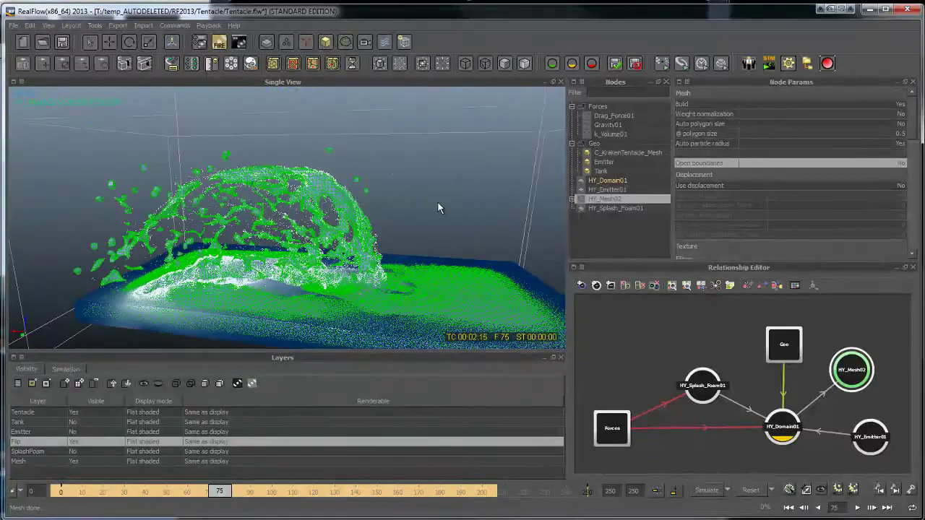
pyautogui.click(437, 201)
pyautogui.keyDown('alt'); pyautogui.moveTo(442, 266); pyautogui.dragTo(383, 241); pyautogui.keyUp('alt')
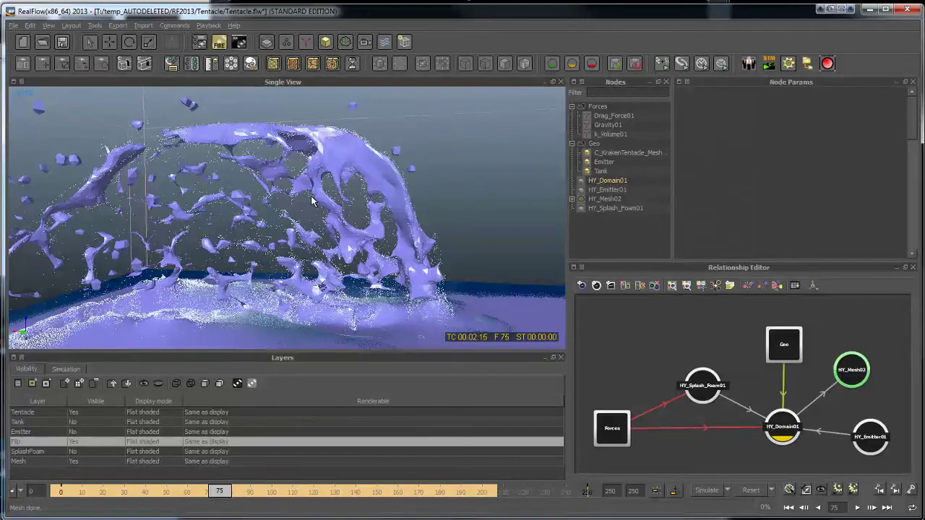
pyautogui.keyDown('alt'); pyautogui.moveTo(314, 198); pyautogui.dragTo(445, 270); pyautogui.keyUp('alt')
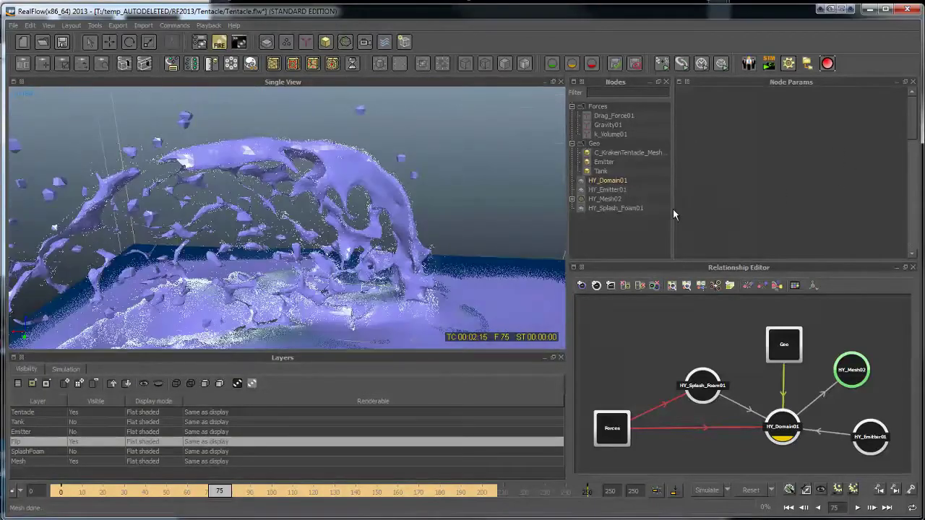
# Set the polygon size of HY_Mesh02 to 0.1.
pyautogui.click(615, 200)
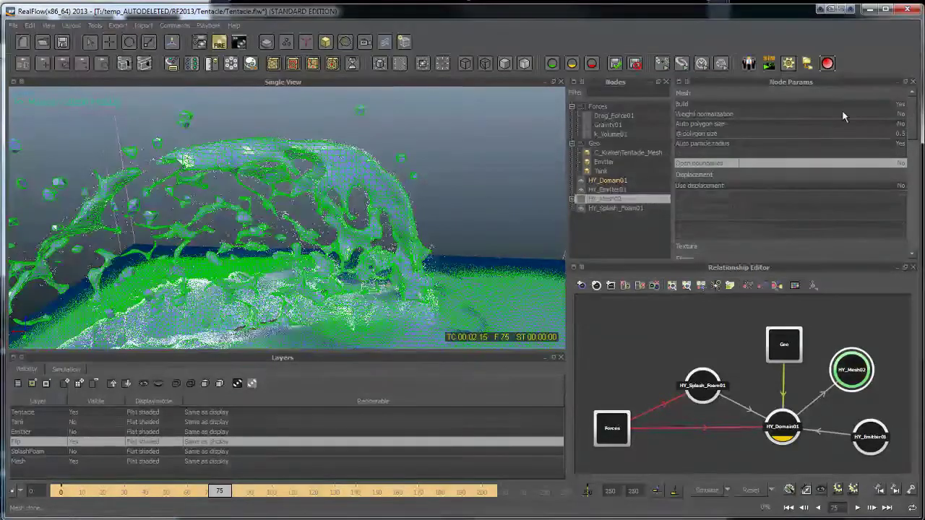
pyautogui.doubleClick(874, 135)
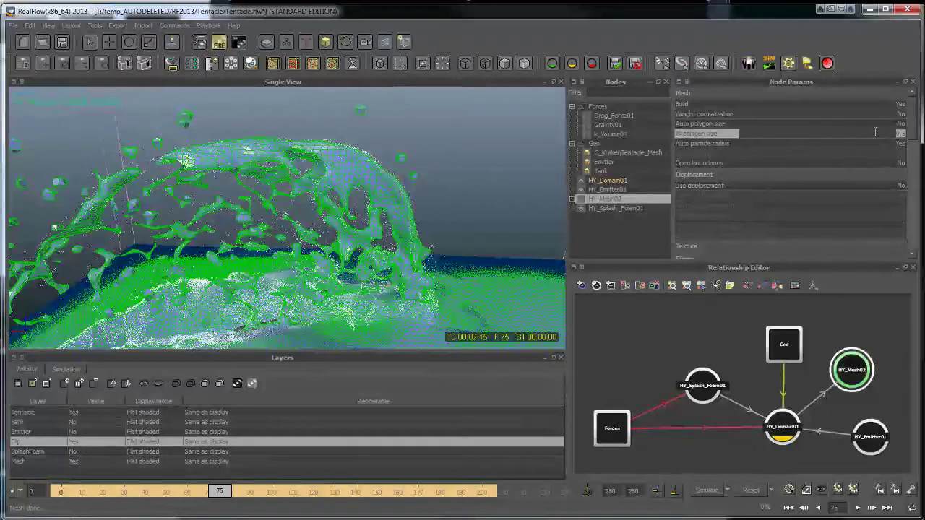
pyautogui.press('BackSpace')
pyautogui.write('.1')
pyautogui.press('Return')
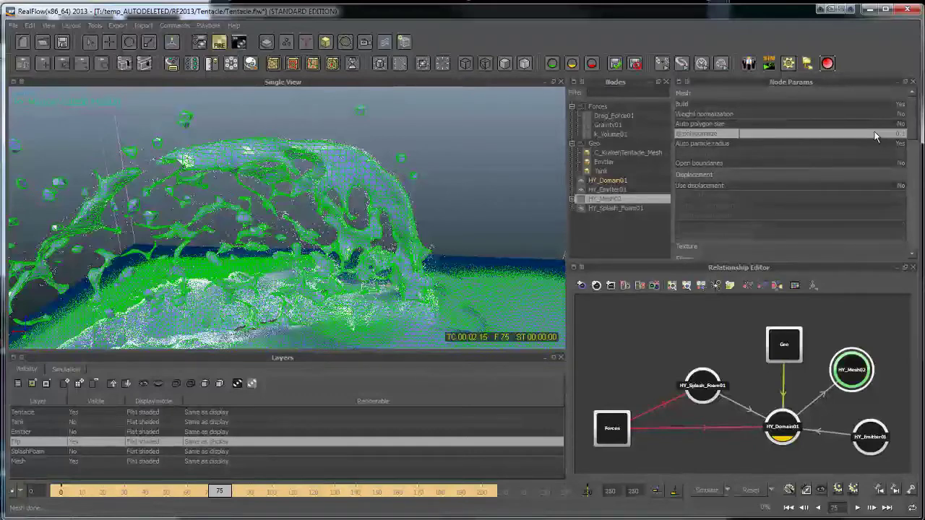
# Collapse the Displacement parameters of HY_Mesh02, view the water surface and splash, and expand the Filters parameters.
pyautogui.click(773, 174)
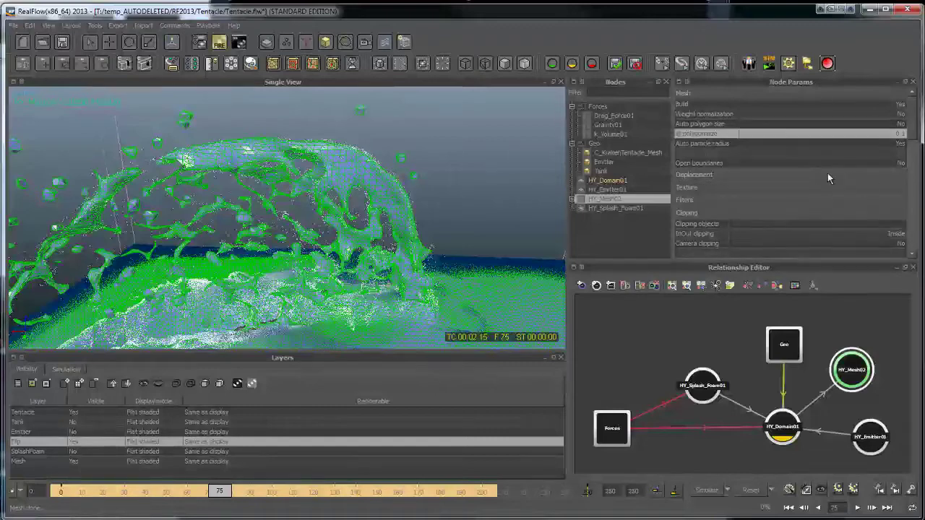
pyautogui.click(803, 175)
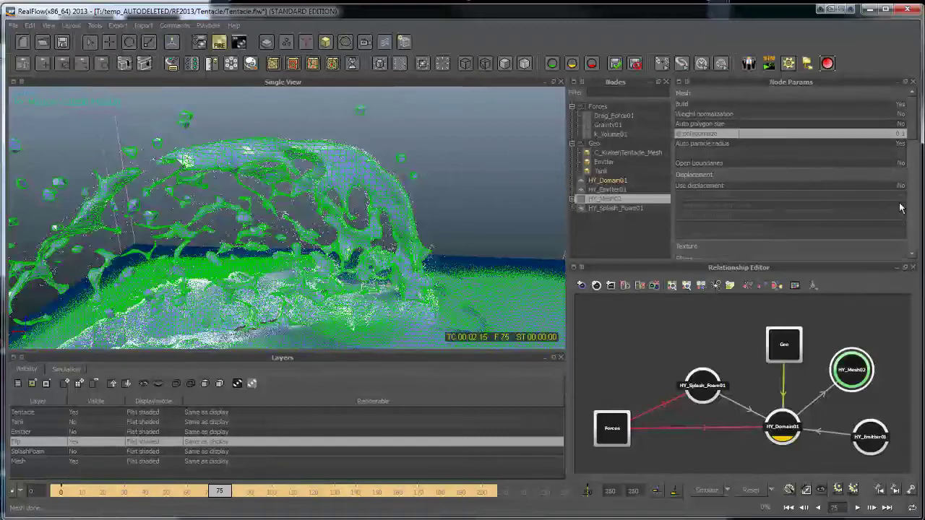
pyautogui.click(840, 177)
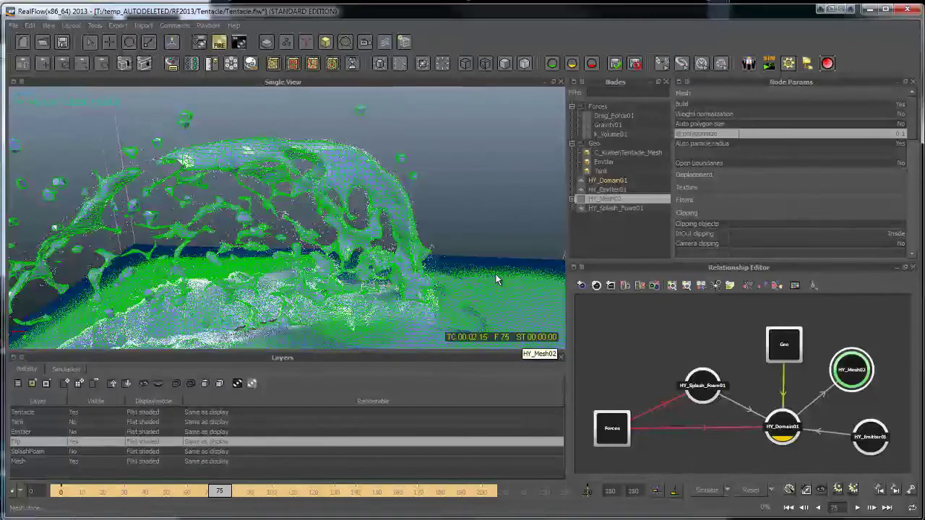
pyautogui.keyDown('alt'); pyautogui.moveTo(495, 249); pyautogui.dragTo(433, 140); pyautogui.keyUp('alt')
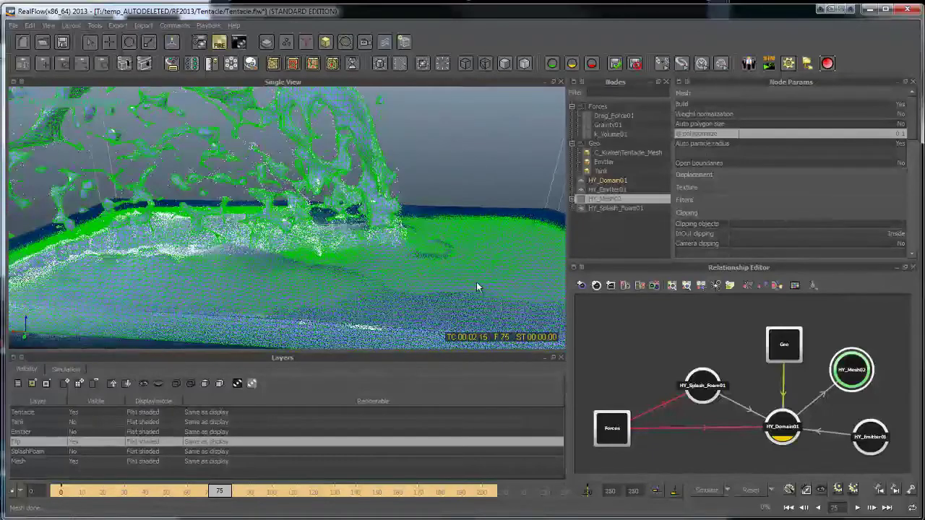
pyautogui.moveTo(476, 285)
pyautogui.keyDown('alt'); pyautogui.mouseDown()
pyautogui.moveTo(480, 273)
pyautogui.moveTo(465, 275)
pyautogui.mouseUp(); pyautogui.keyUp('alt')
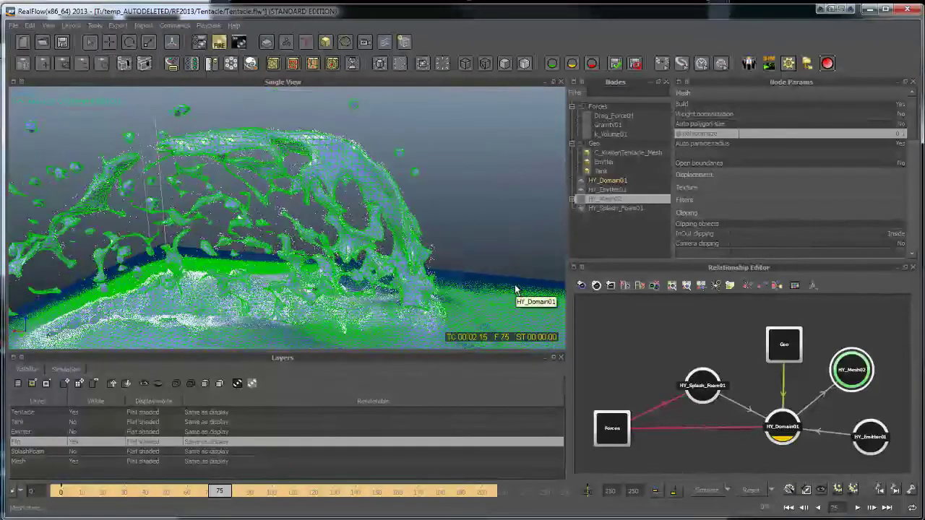
pyautogui.keyDown('alt'); pyautogui.moveTo(493, 302); pyautogui.dragTo(442, 180); pyautogui.keyUp('alt')
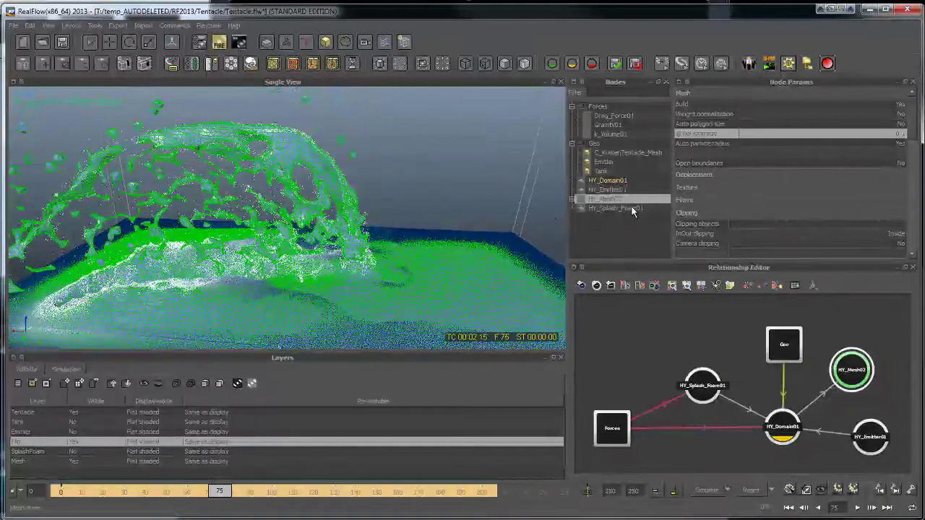
pyautogui.scroll(-2, 777, 221)
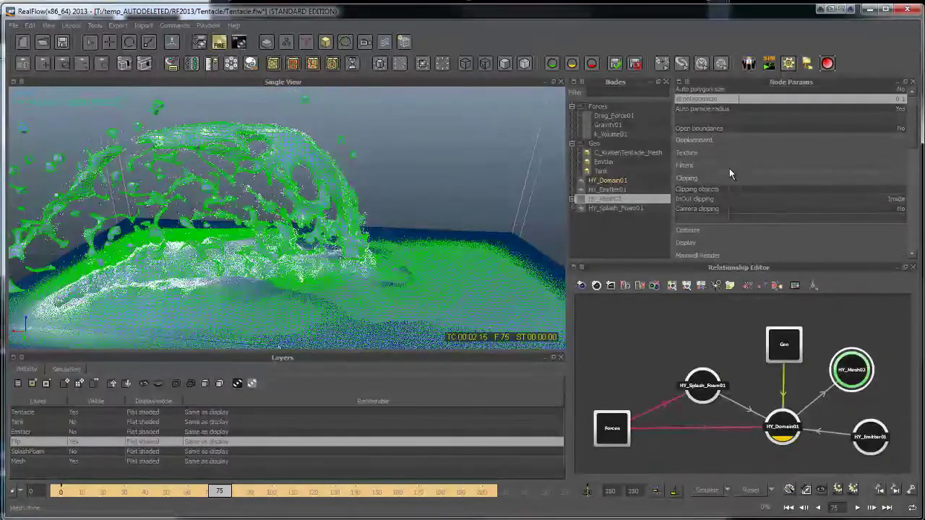
pyautogui.click(727, 167)
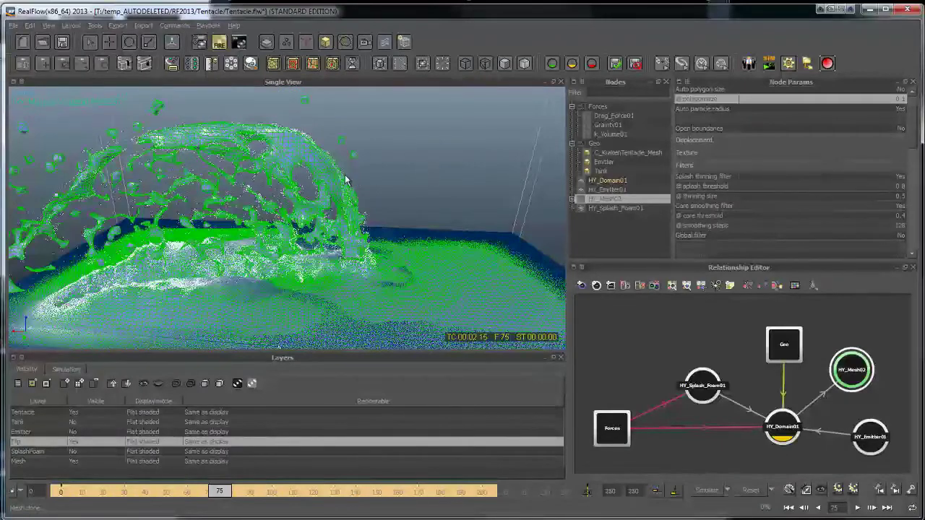
pyautogui.keyDown('alt'); pyautogui.moveTo(344, 173); pyautogui.dragTo(469, 165); pyautogui.keyUp('alt')
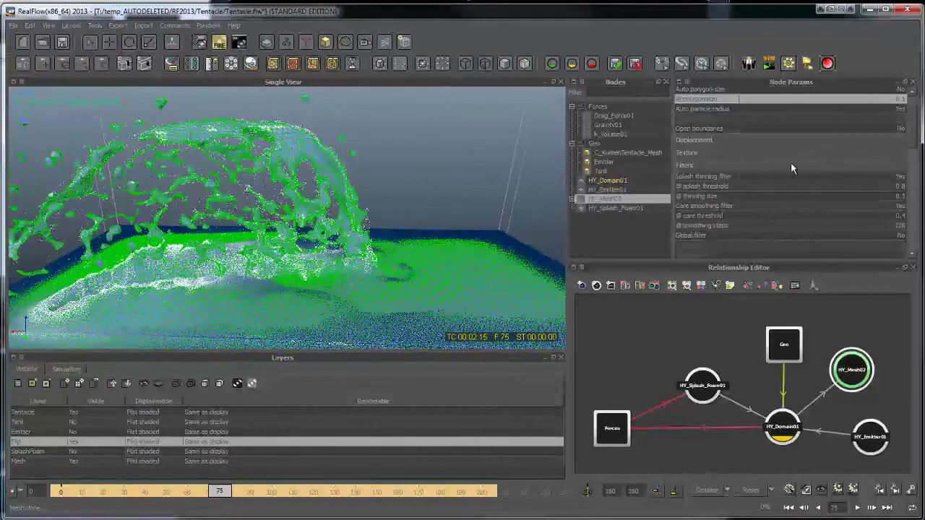
# Set the polygon size of HY_Mesh02 to 0.2.
pyautogui.scroll(2, 893, 176)
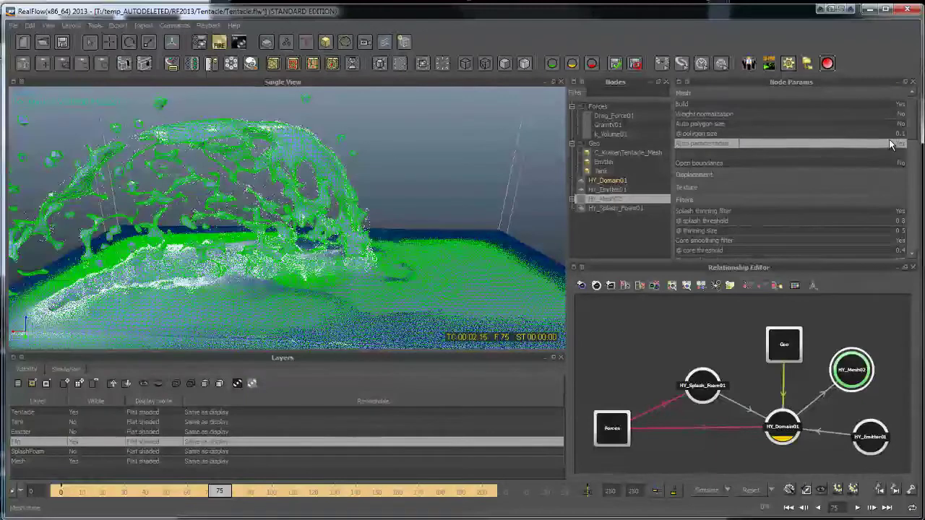
pyautogui.doubleClick(891, 133)
pyautogui.click(888, 145)
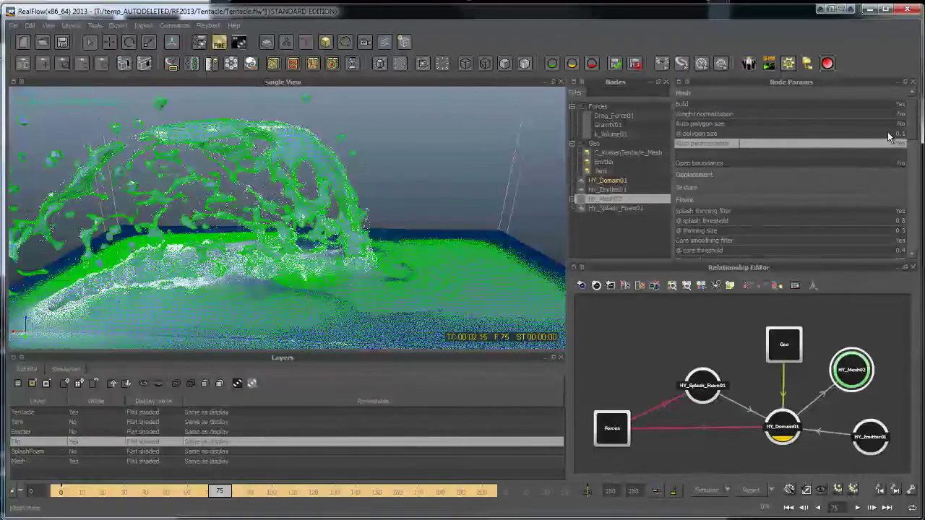
pyautogui.doubleClick(888, 133)
pyautogui.write('0.3')
pyautogui.press('Return')
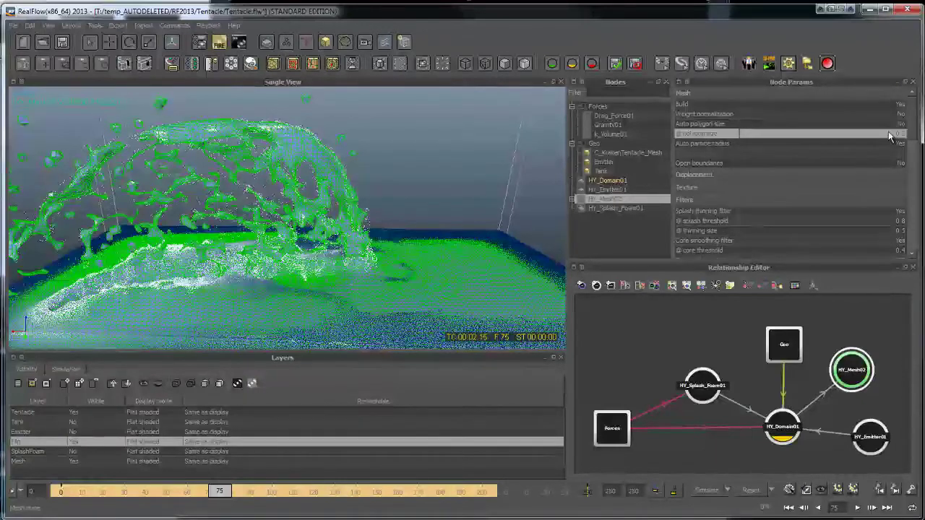
pyautogui.scroll(-2, 832, 205)
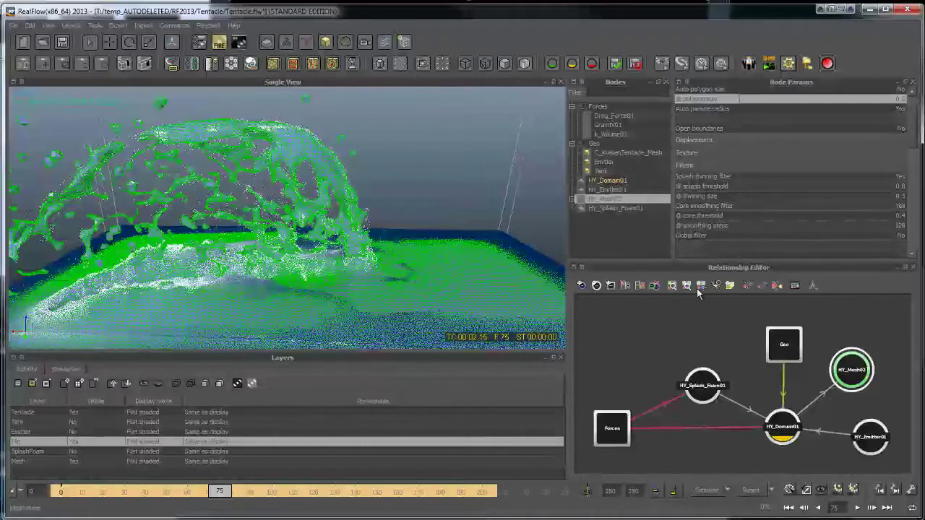
# Check the grid cell size of HY_Domain01 and the particle sampling of HY_Emitter01, and return to HY_Mesh02.
pyautogui.click(782, 428)
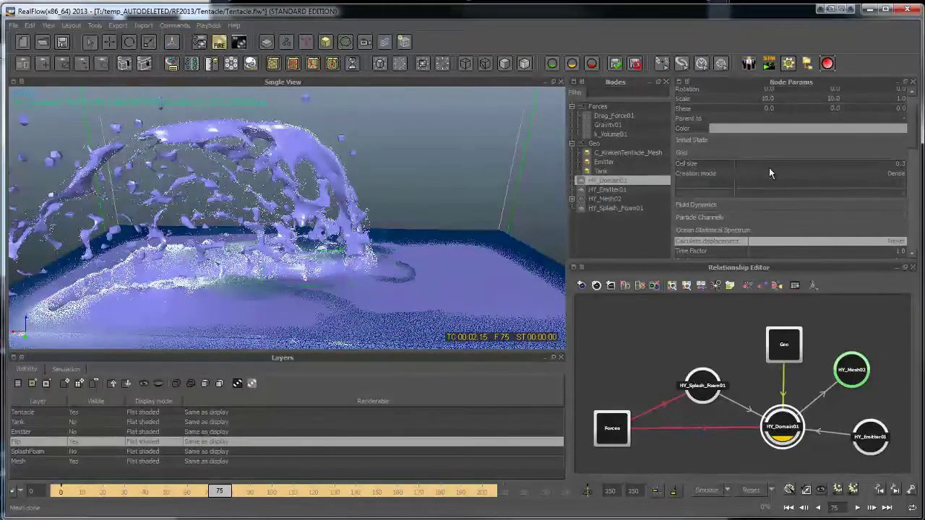
pyautogui.scroll(-3, 813, 186)
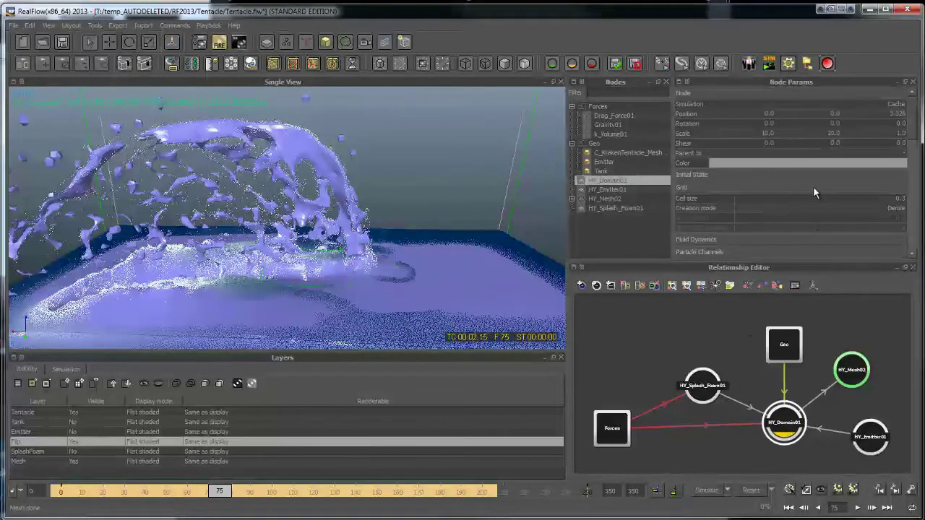
pyautogui.scroll(5, 809, 195)
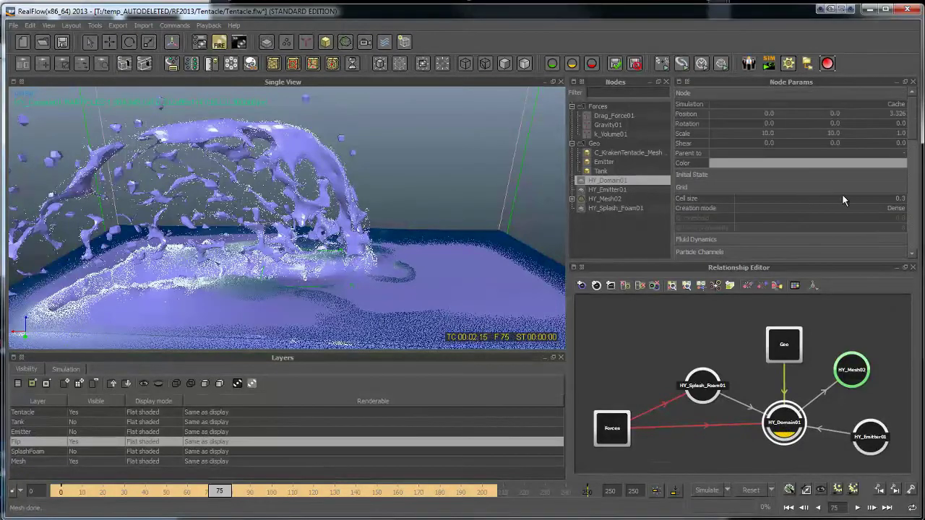
pyautogui.click(767, 189)
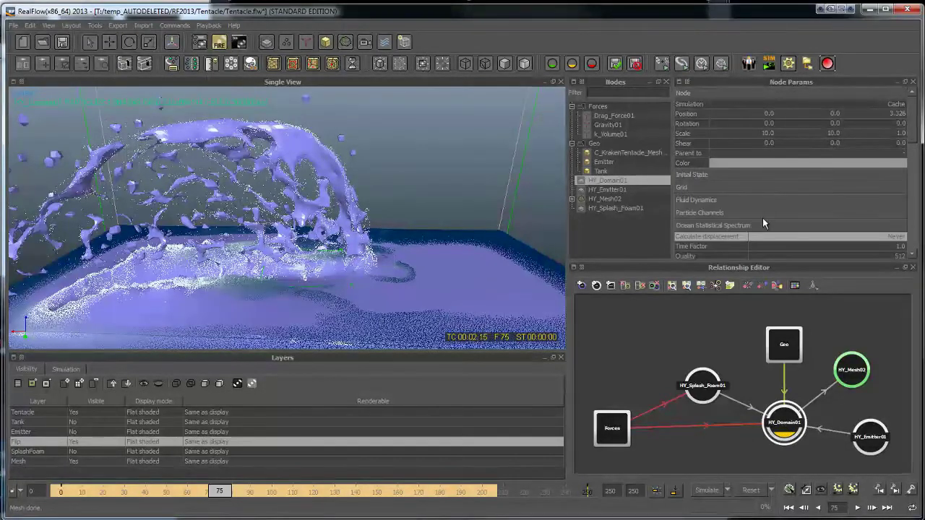
pyautogui.click(867, 434)
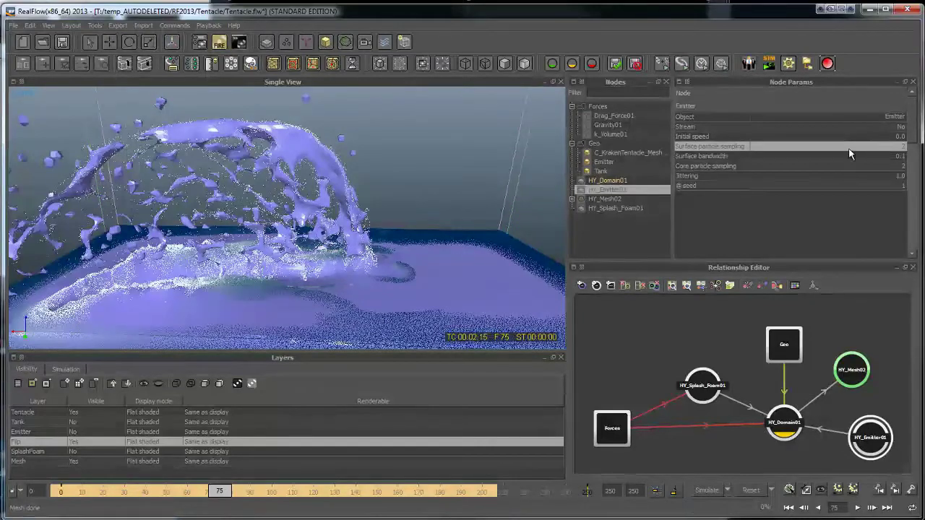
pyautogui.click(613, 200)
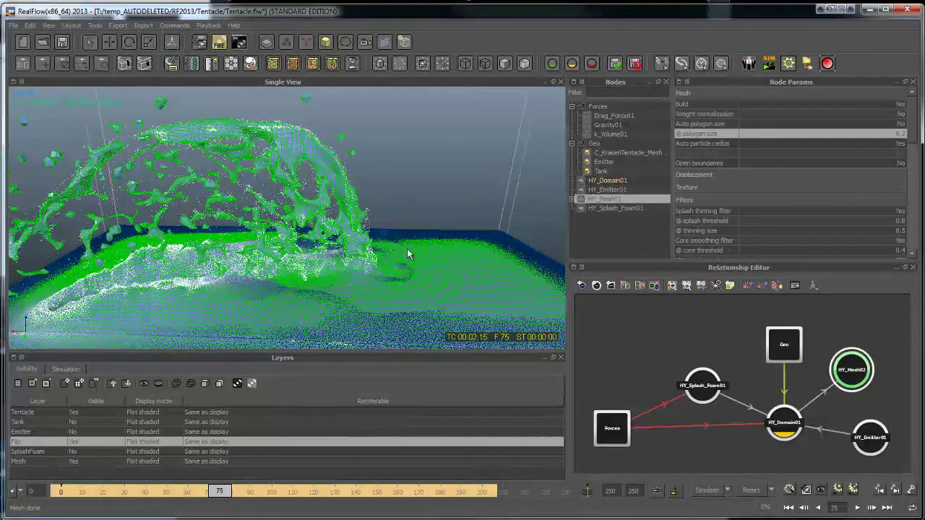
# Set the splash threshold of the splash thinning filter on HY_Mesh02 to 1.0.
pyautogui.moveTo(420, 289)
pyautogui.keyDown('alt'); pyautogui.mouseDown()
pyautogui.moveTo(402, 252)
pyautogui.moveTo(429, 278)
pyautogui.mouseUp(); pyautogui.keyUp('alt')
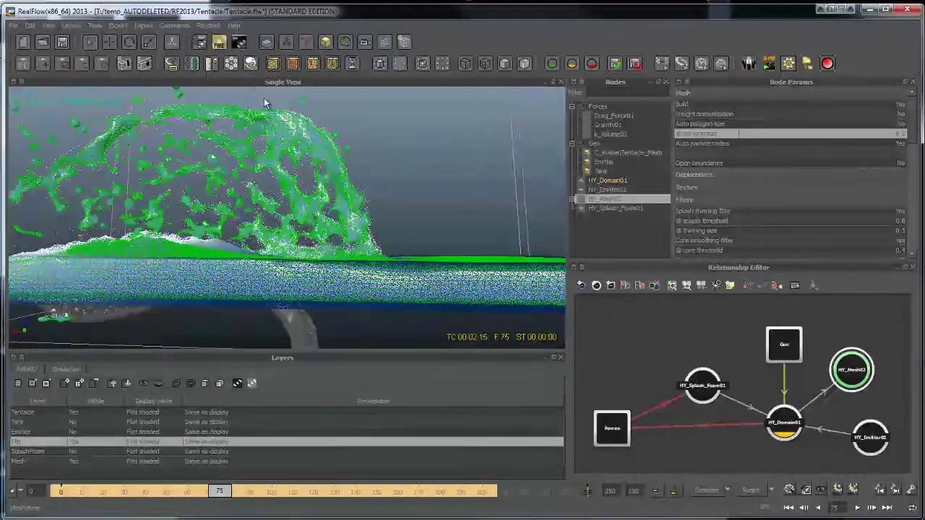
pyautogui.moveTo(391, 175)
pyautogui.keyDown('alt'); pyautogui.mouseDown()
pyautogui.moveTo(397, 182)
pyautogui.moveTo(332, 191)
pyautogui.moveTo(290, 172)
pyautogui.moveTo(390, 176)
pyautogui.moveTo(395, 185)
pyautogui.mouseUp(); pyautogui.keyUp('alt')
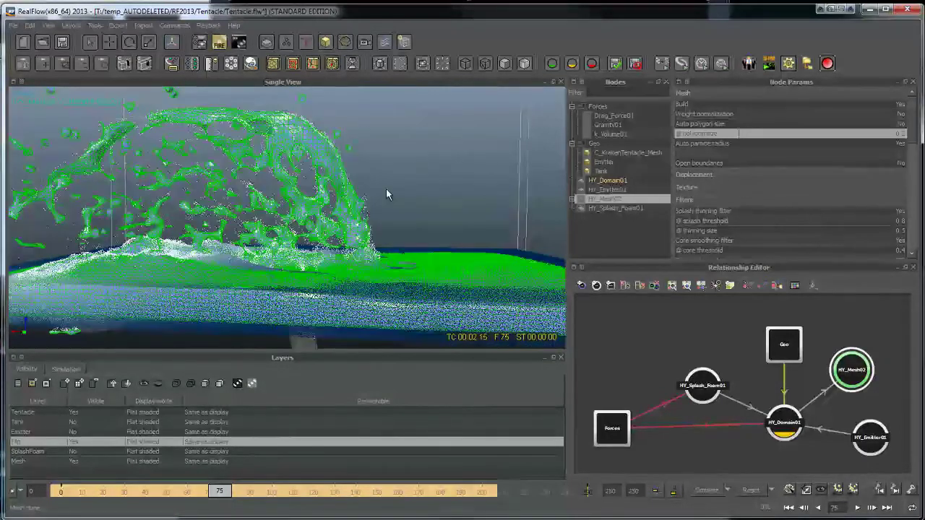
pyautogui.scroll(-1, 864, 221)
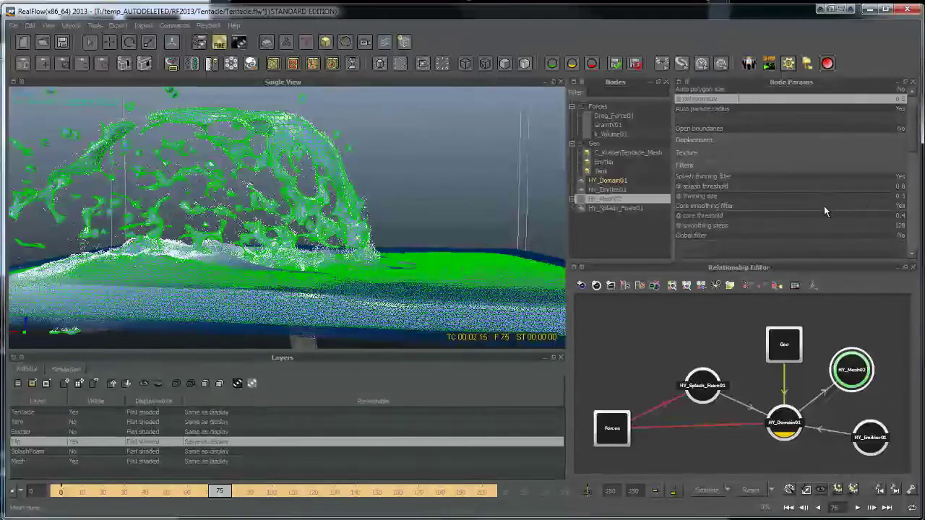
pyautogui.click(800, 186)
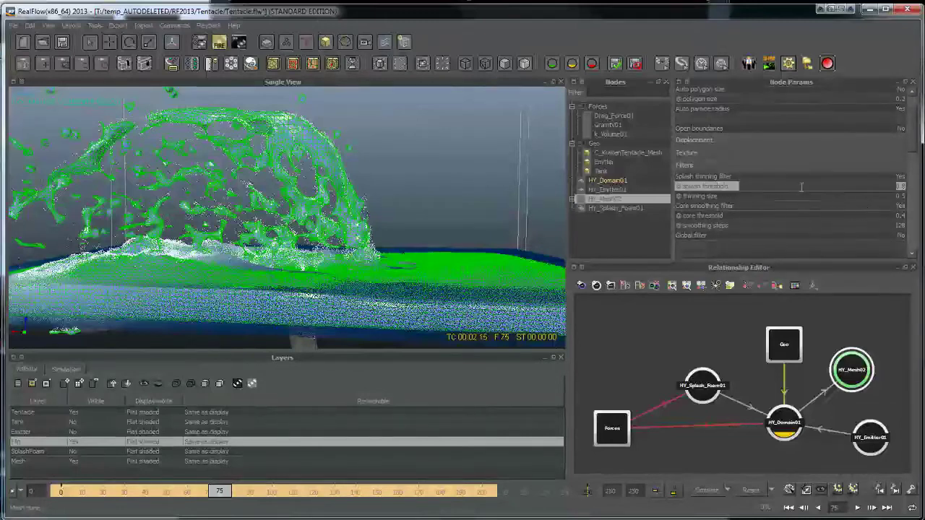
pyautogui.click(867, 186)
pyautogui.tripleClick(867, 186)
pyautogui.write('1')
pyautogui.press('Return')
pyautogui.click(868, 186)
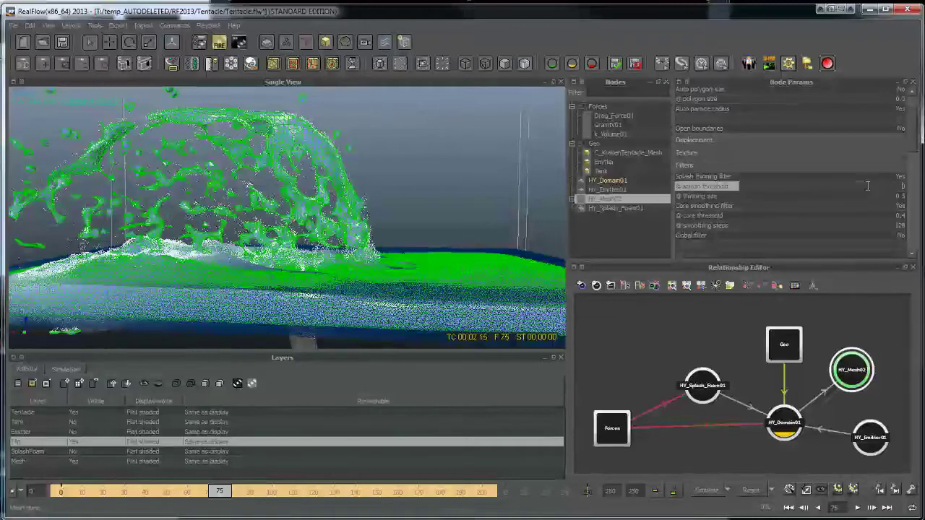
pyautogui.press('BackSpace')
pyautogui.press('BackSpace')
pyautogui.press('BackSpace')
pyautogui.press('Return')
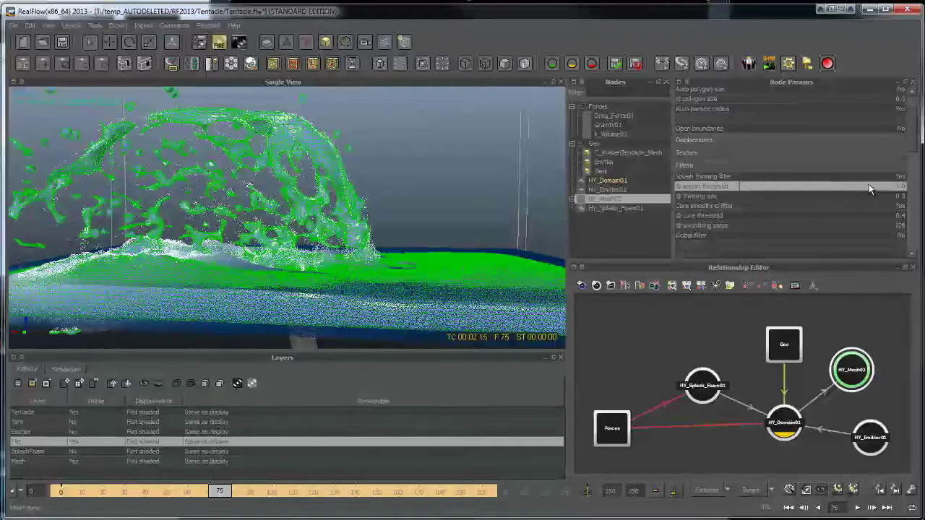
# Set the splash threshold of HY_Mesh02's splash thinning filter to 0.8 and the thinning size to 0.3.
pyautogui.click(867, 186)
pyautogui.doubleClick(901, 186)
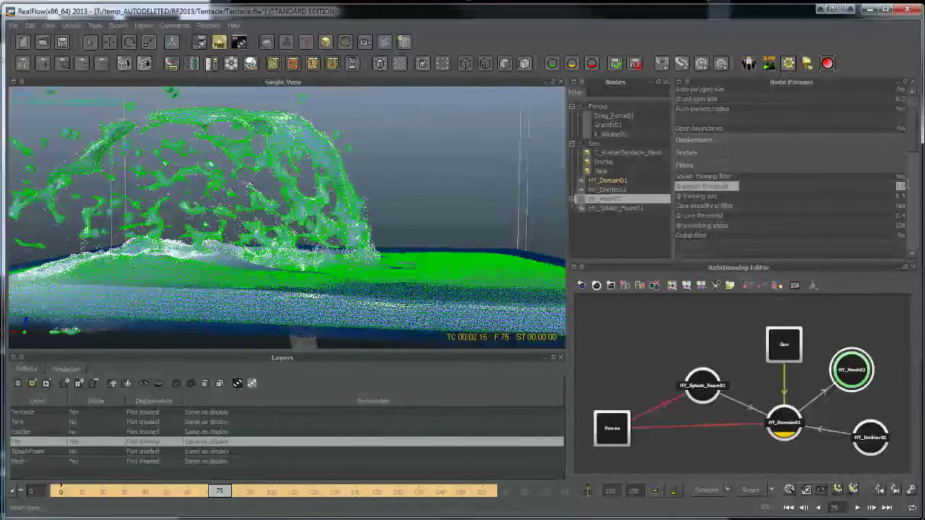
pyautogui.press('BackSpace')
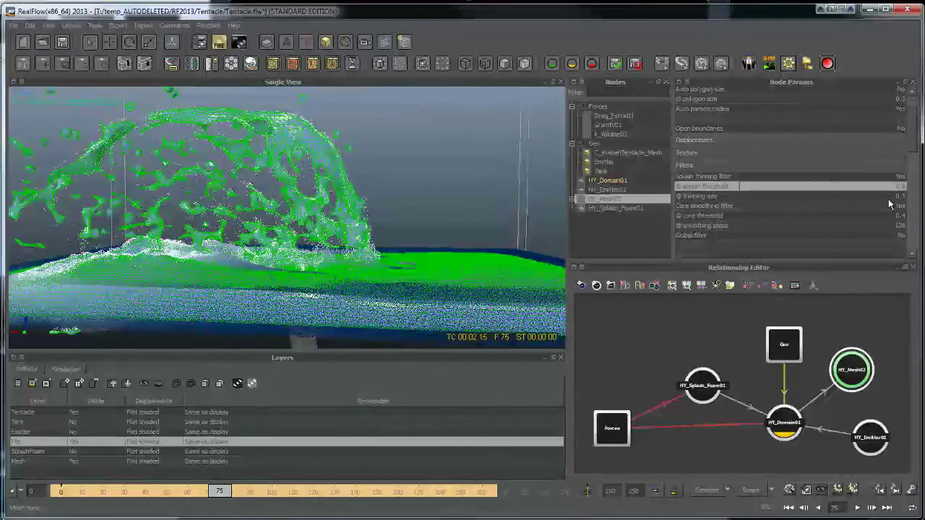
pyautogui.click(890, 196)
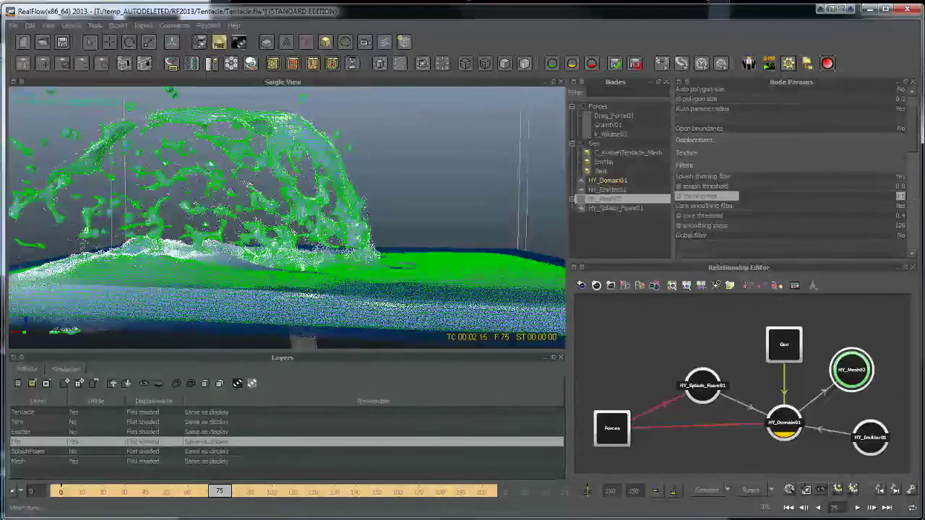
pyautogui.moveTo(905, 197); pyautogui.dragTo(868, 197)
pyautogui.moveTo(918, 150)
pyautogui.mouseDown()
pyautogui.moveTo(919, 176)
pyautogui.moveTo(919, 151)
pyautogui.mouseUp()
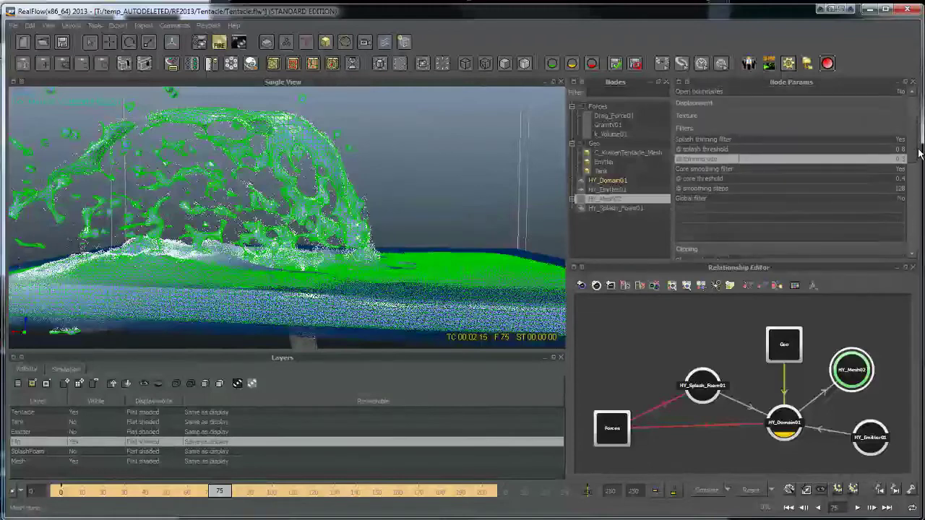
# Review the core smoothing filter of HY_Mesh02 with its core threshold and smoothing steps.
pyautogui.doubleClick(763, 169)
pyautogui.click(826, 170)
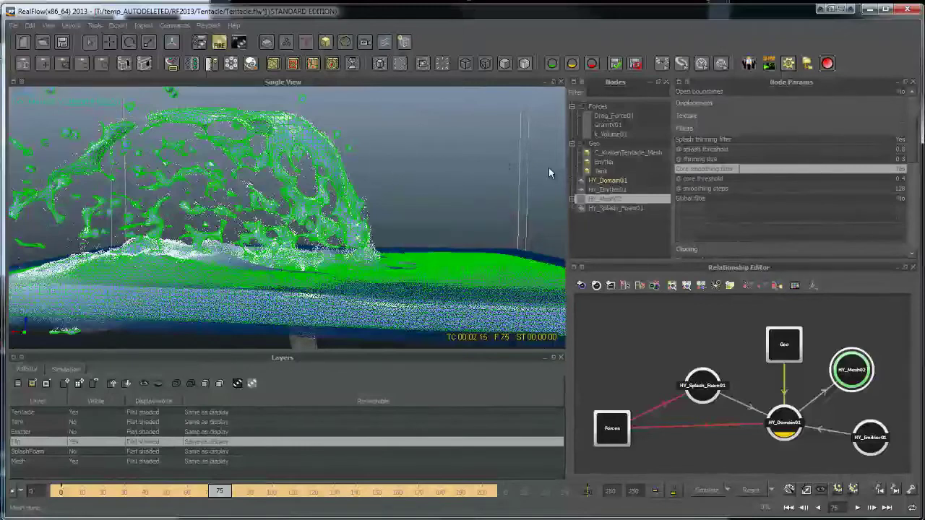
pyautogui.click(863, 180)
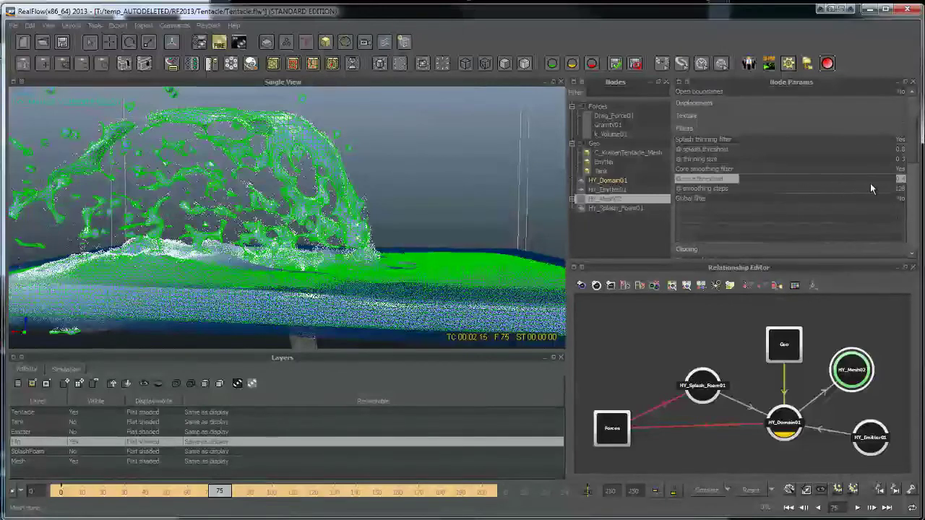
pyautogui.click(855, 187)
pyautogui.click(899, 188)
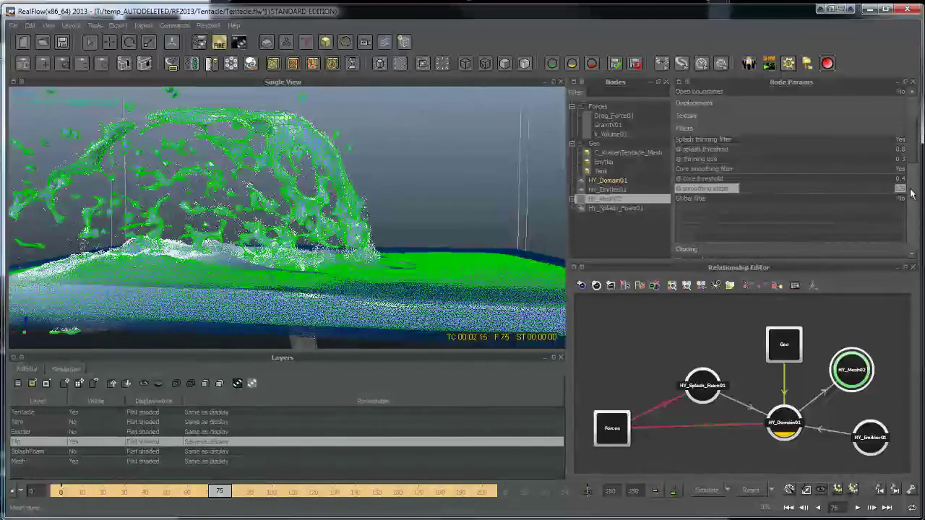
pyautogui.doubleClick(896, 188)
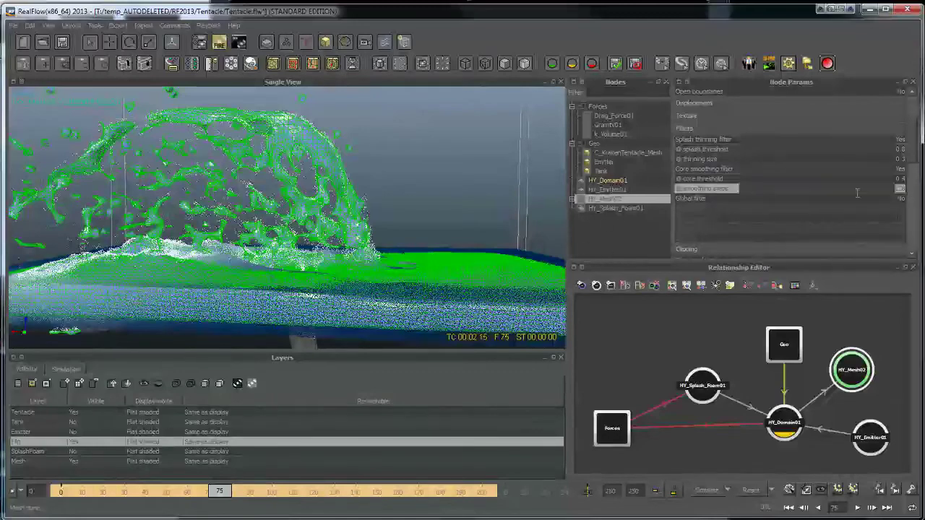
# Rebuild the HY_Mesh02 mesh at frame 75 with the new filter settings.
pyautogui.keyDown('alt'); pyautogui.moveTo(331, 155); pyautogui.dragTo(417, 213); pyautogui.keyUp('alt')
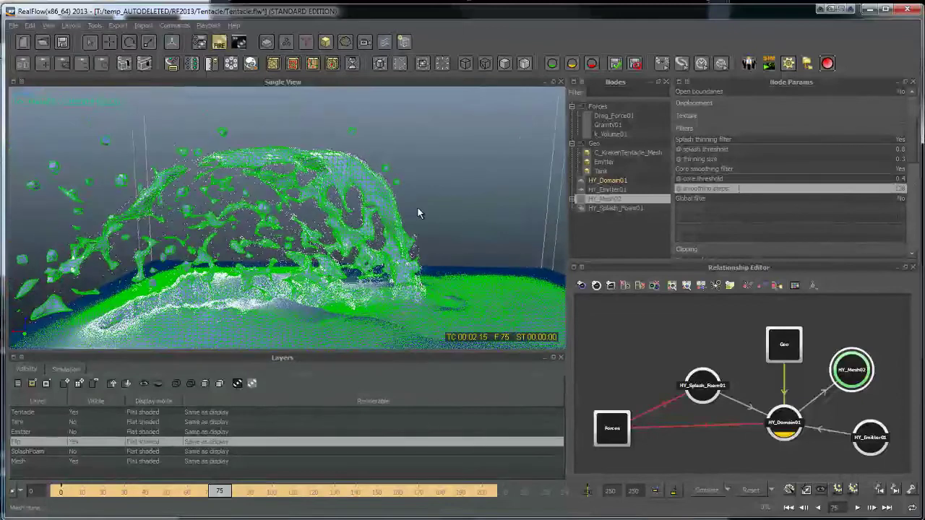
pyautogui.scroll(1, 827, 173)
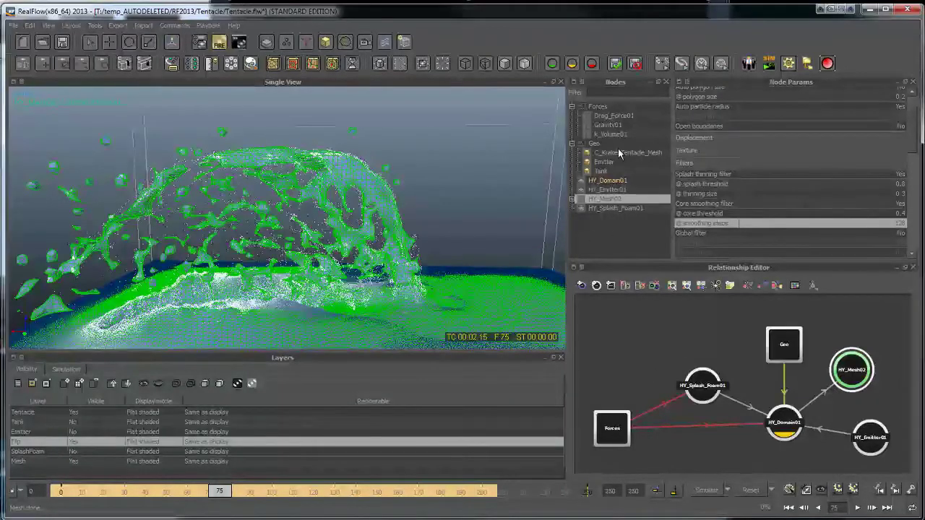
pyautogui.rightClick(607, 198)
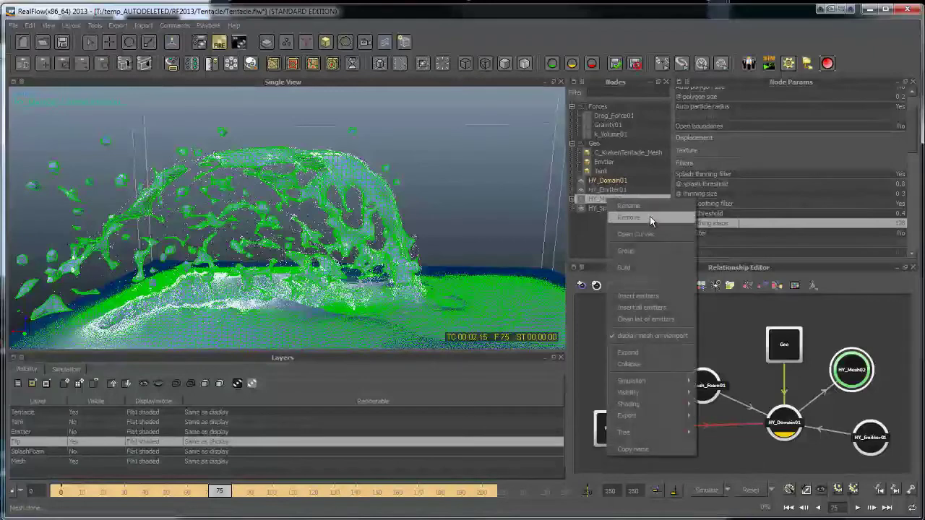
pyautogui.click(650, 266)
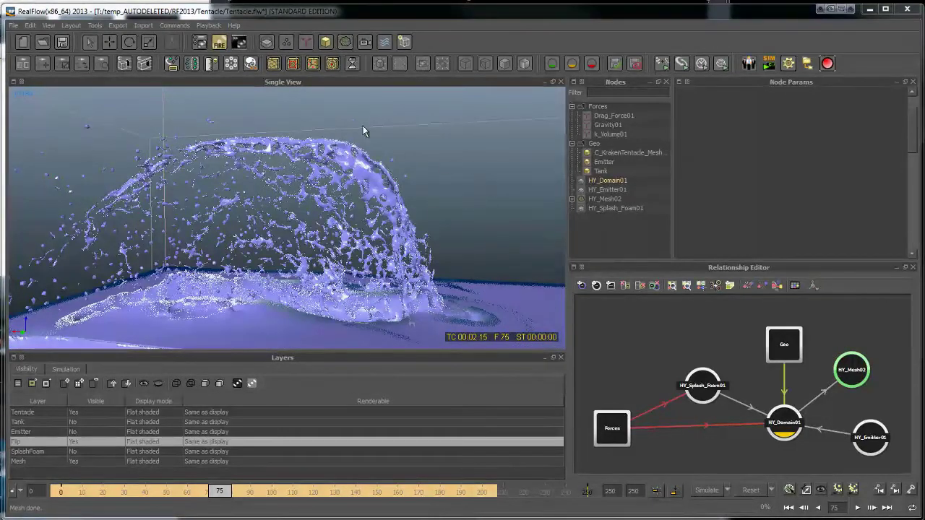
# Inspect the rebuilt splash mesh up close and preview it in a Maxwell Fire render, closing the preview when done.
pyautogui.keyDown('alt'); pyautogui.moveTo(428, 250); pyautogui.dragTo(420, 156); pyautogui.keyUp('alt')
pyautogui.keyDown('alt'); pyautogui.moveTo(420, 155); pyautogui.dragTo(427, 130, button='right'); pyautogui.keyUp('alt')
pyautogui.keyDown('alt'); pyautogui.moveTo(427, 125); pyautogui.dragTo(419, 192, button='middle'); pyautogui.keyUp('alt')
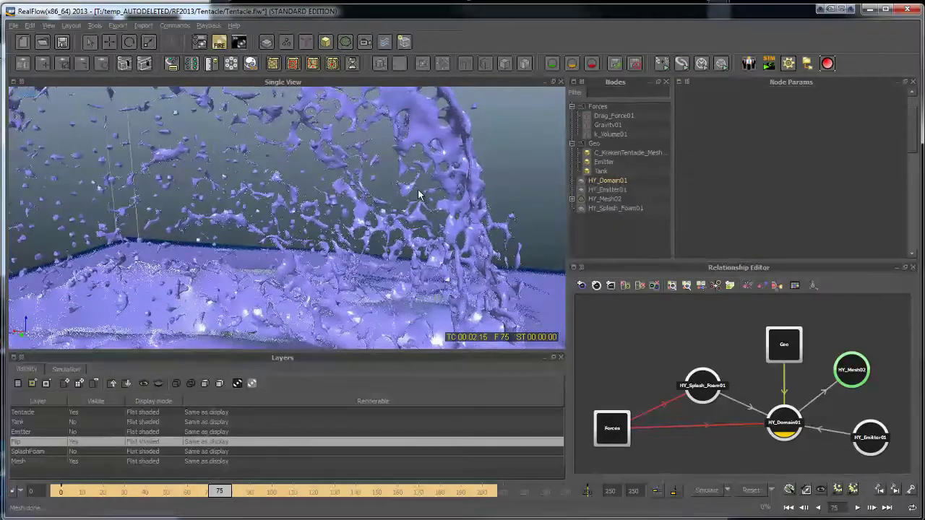
pyautogui.keyDown('alt'); pyautogui.moveTo(419, 192); pyautogui.dragTo(397, 162, button='right'); pyautogui.keyUp('alt')
pyautogui.keyDown('alt'); pyautogui.moveTo(414, 195); pyautogui.dragTo(419, 223, button='middle'); pyautogui.keyUp('alt')
pyautogui.scroll(3, 418, 222)
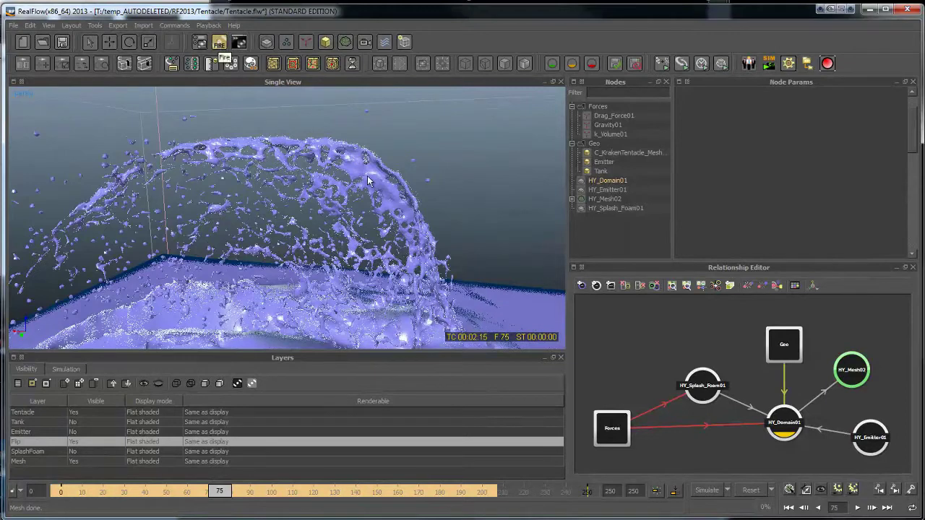
pyautogui.click(218, 44)
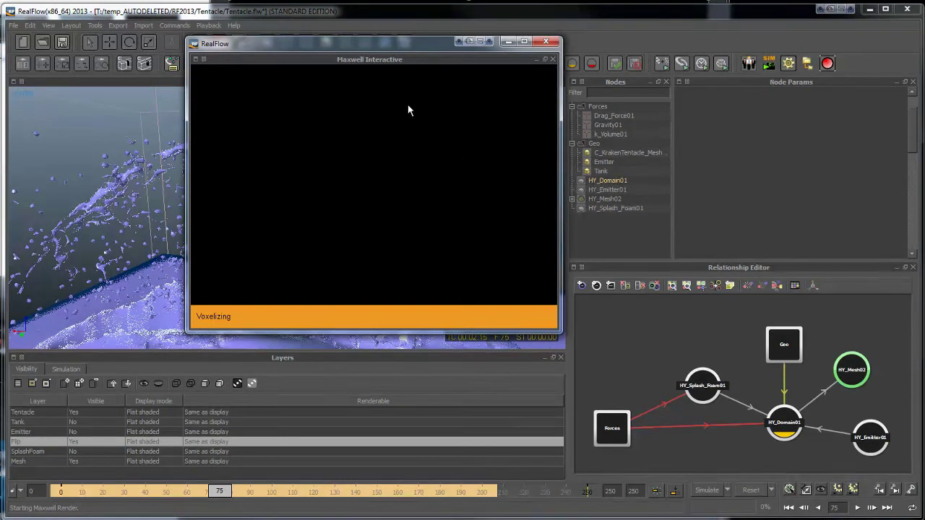
pyautogui.moveTo(362, 47); pyautogui.dragTo(345, 73)
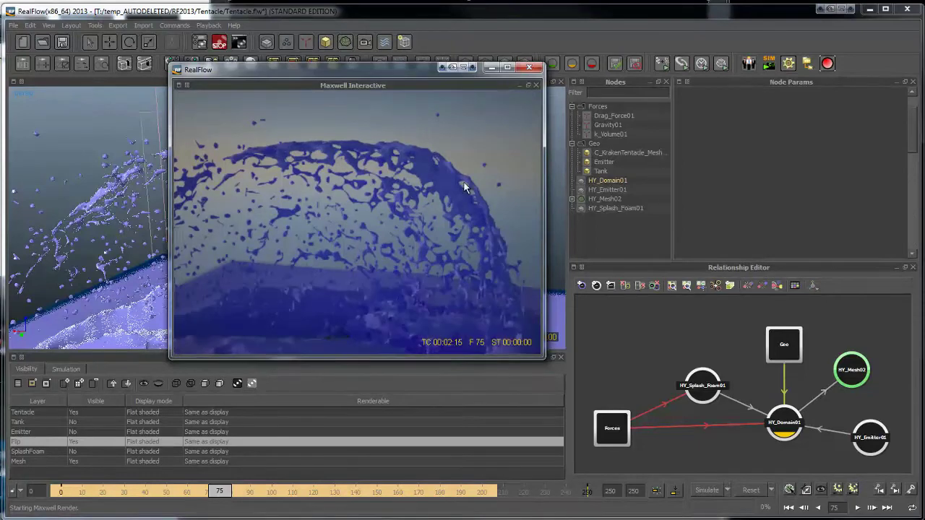
pyautogui.click(529, 67)
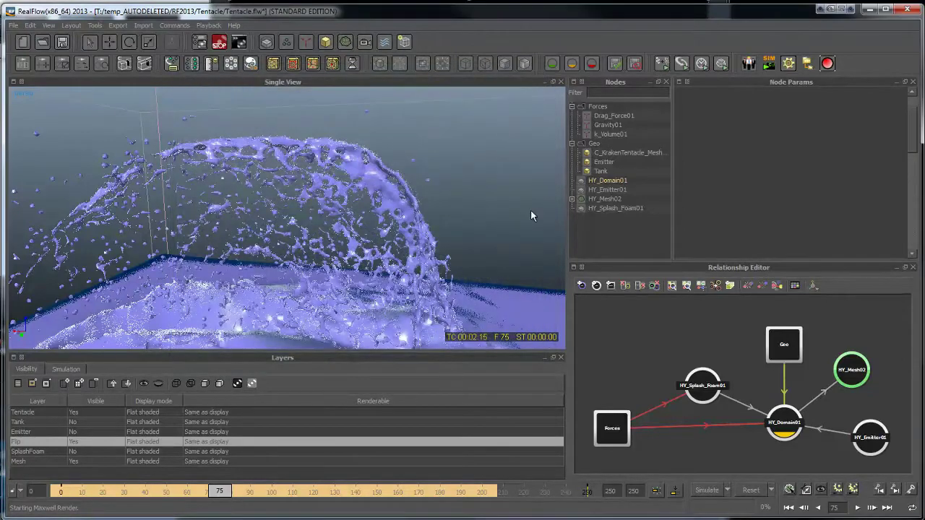
# Set the Maxwell Render material of HY_Mesh02 to water_ocean.
pyautogui.click(795, 430)
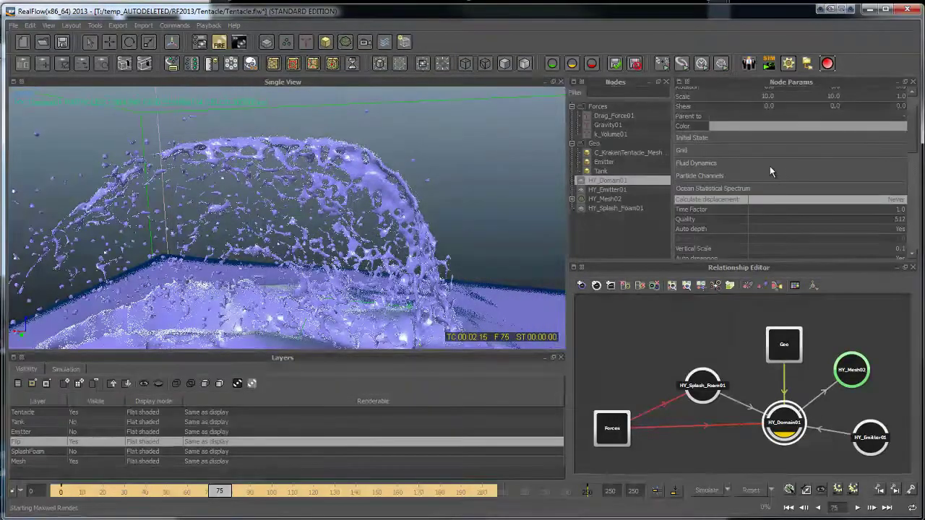
pyautogui.scroll(-5, 770, 166)
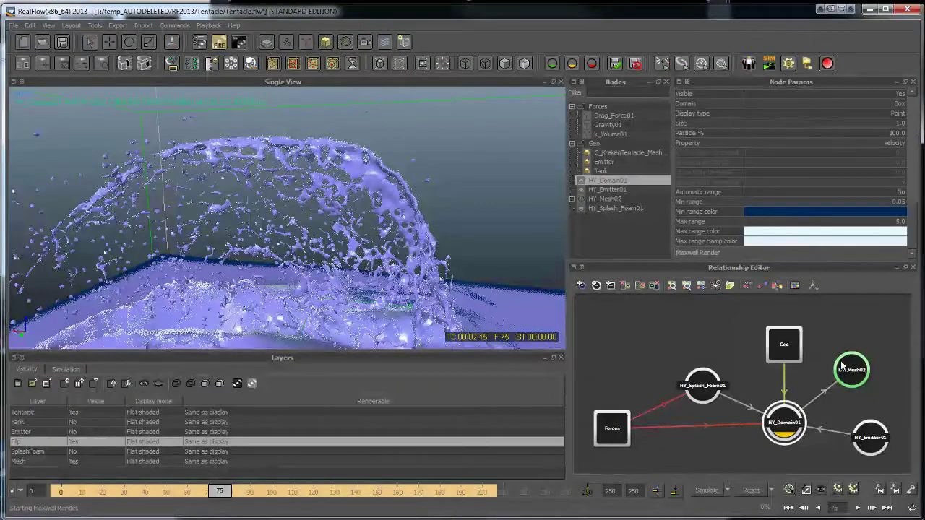
pyautogui.click(851, 370)
pyautogui.scroll(-3, 756, 194)
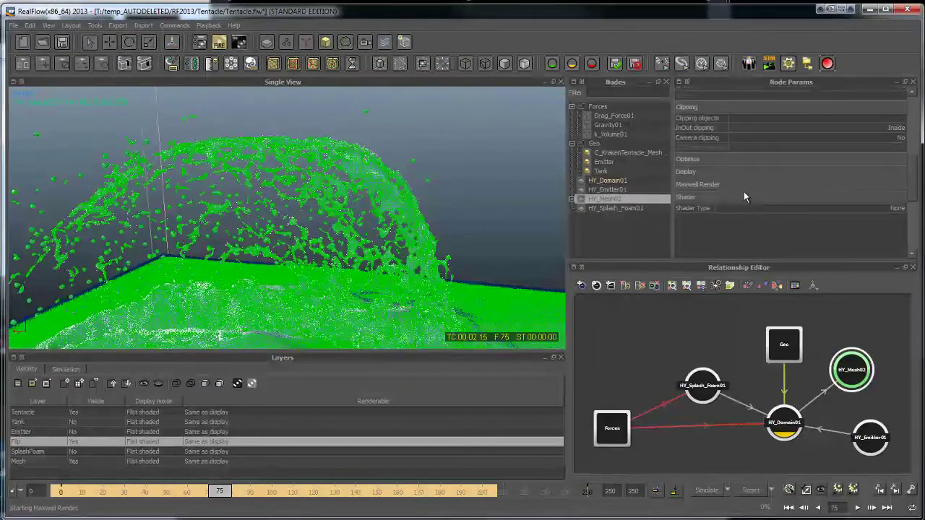
pyautogui.click(765, 211)
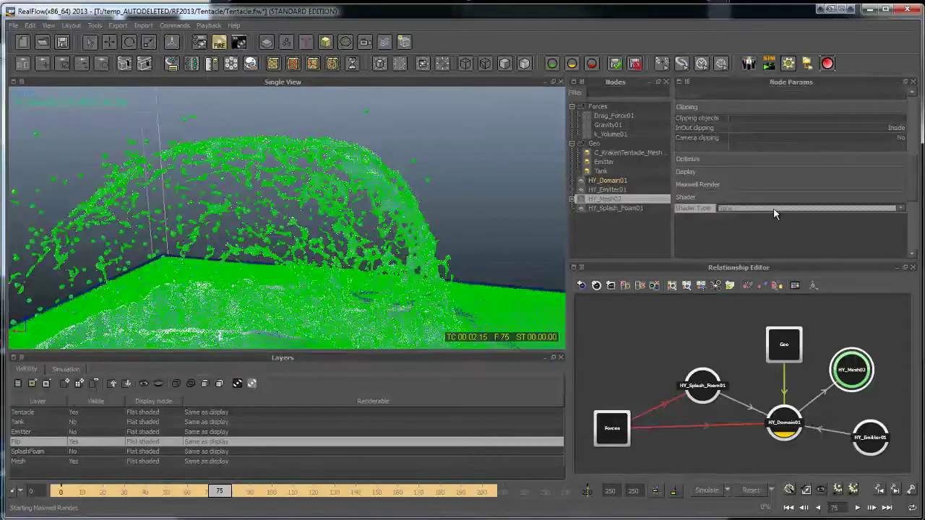
pyautogui.click(851, 207)
pyautogui.click(851, 207)
pyautogui.click(835, 187)
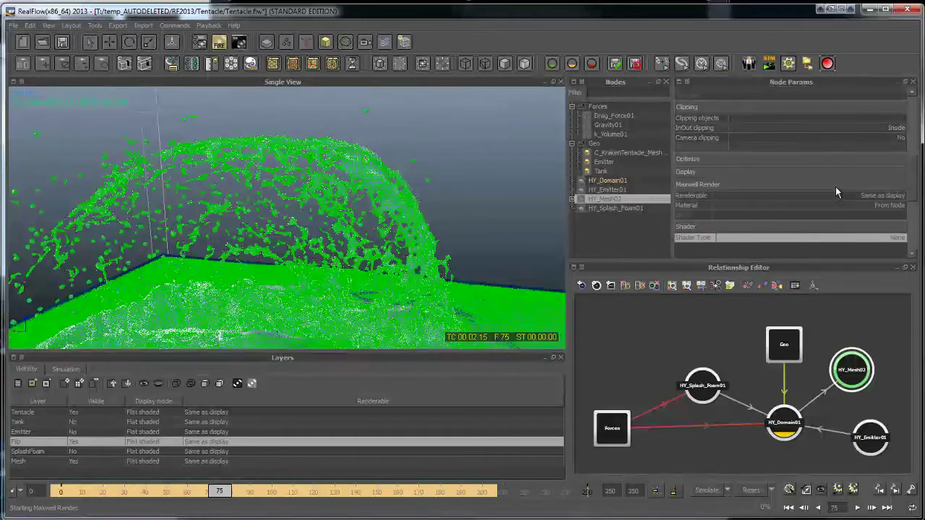
pyautogui.click(751, 205)
pyautogui.click(751, 205)
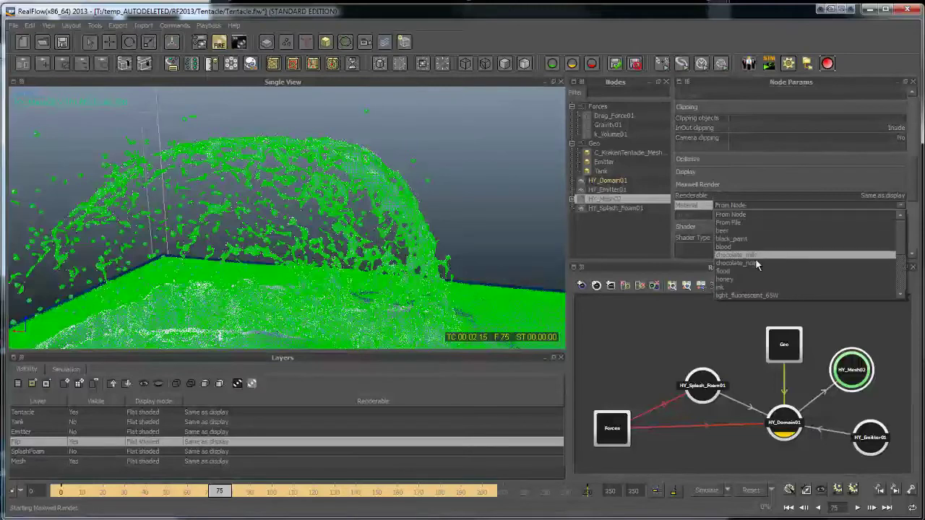
pyautogui.scroll(-2, 759, 258)
pyautogui.scroll(-1, 759, 258)
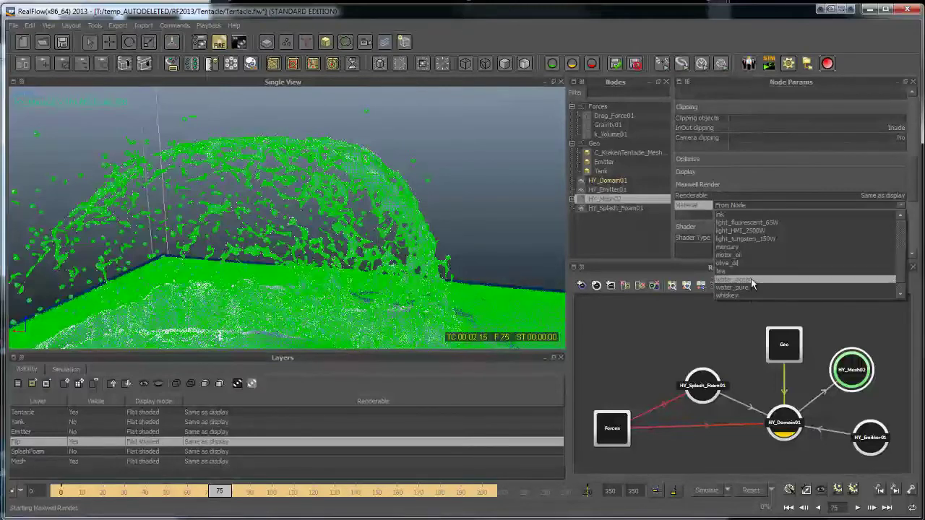
pyautogui.click(751, 278)
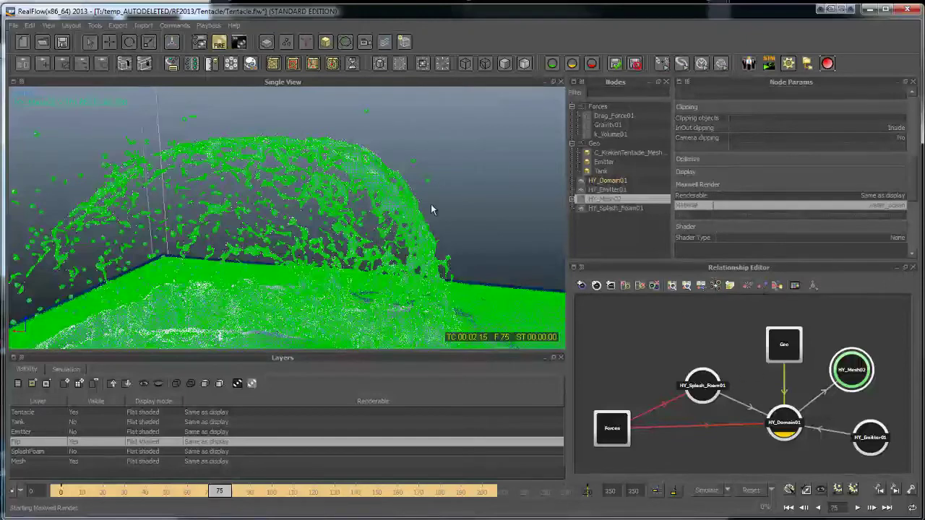
# Hide the Flip particle layer and preview the ocean water mesh in a Maxwell Fire render, closing the preview when done.
pyautogui.click(159, 384)
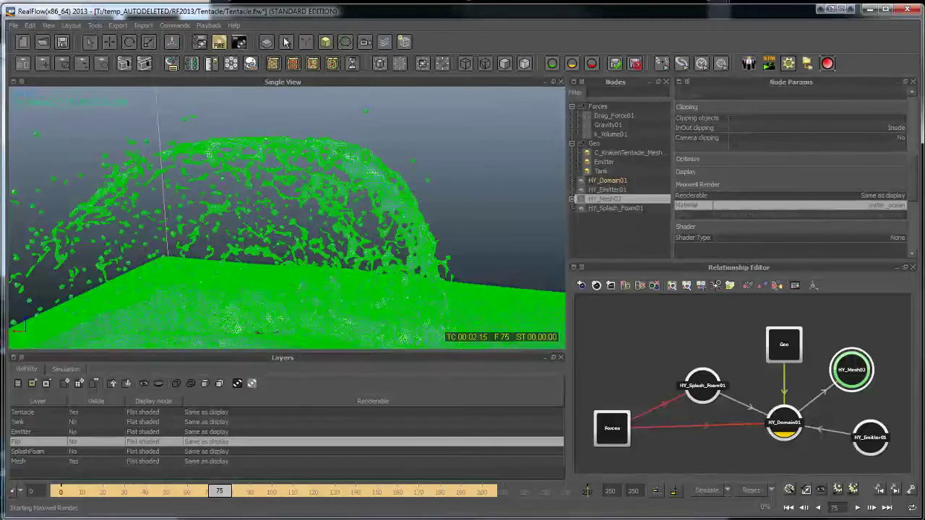
pyautogui.click(226, 45)
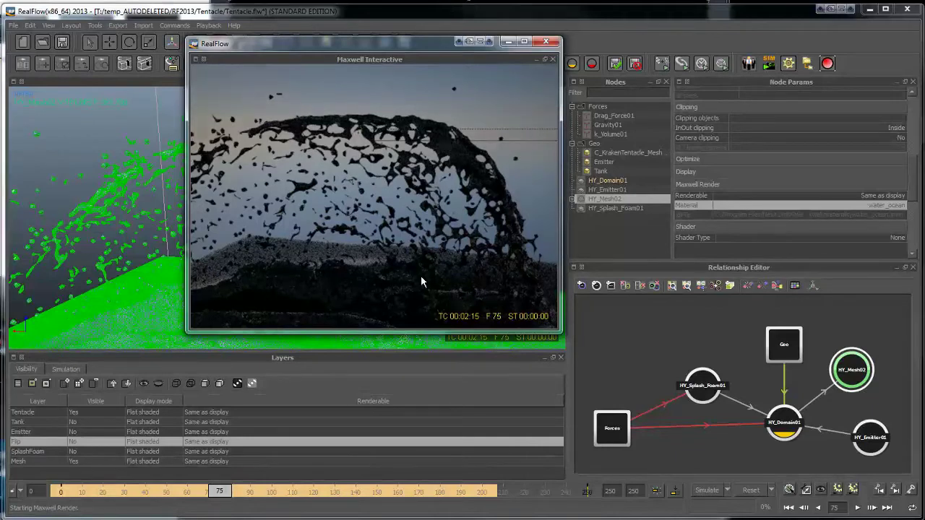
pyautogui.click(547, 41)
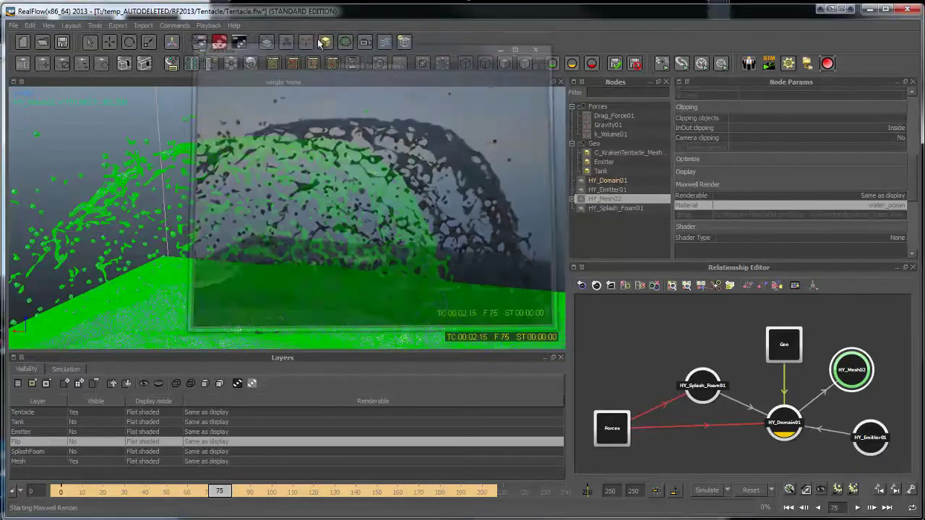
# Set the physical sky light in the Maxwell Parameters to the hour 17:52, close to dusk.
pyautogui.click(202, 43)
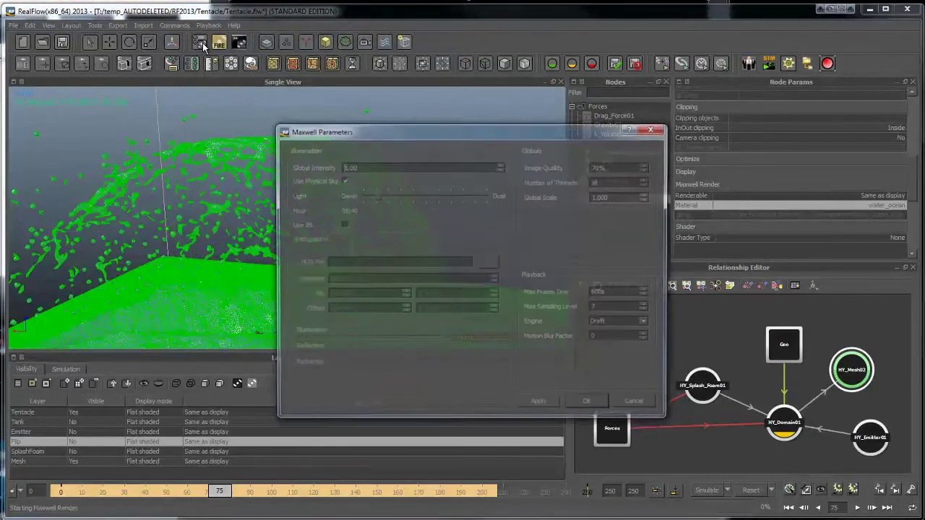
pyautogui.moveTo(442, 131); pyautogui.dragTo(383, 122)
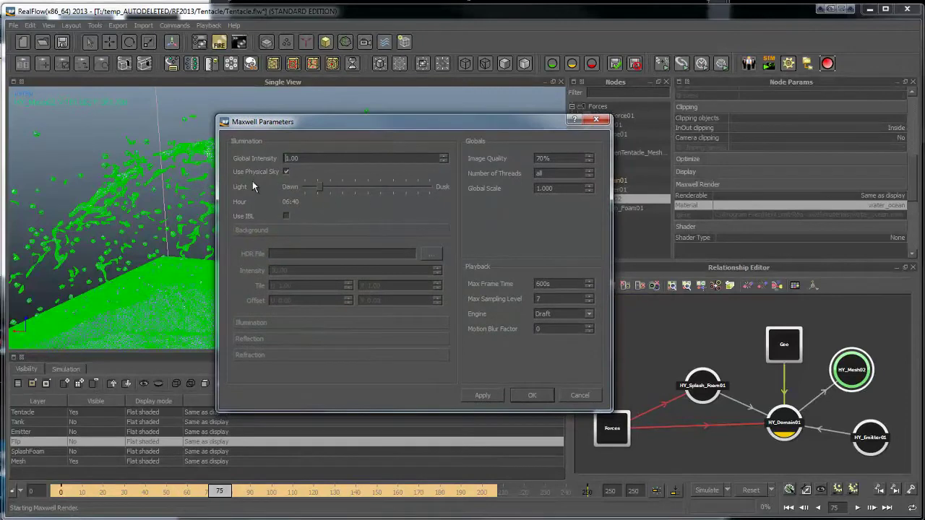
pyautogui.moveTo(317, 186); pyautogui.dragTo(374, 186)
pyautogui.moveTo(423, 187); pyautogui.dragTo(418, 188)
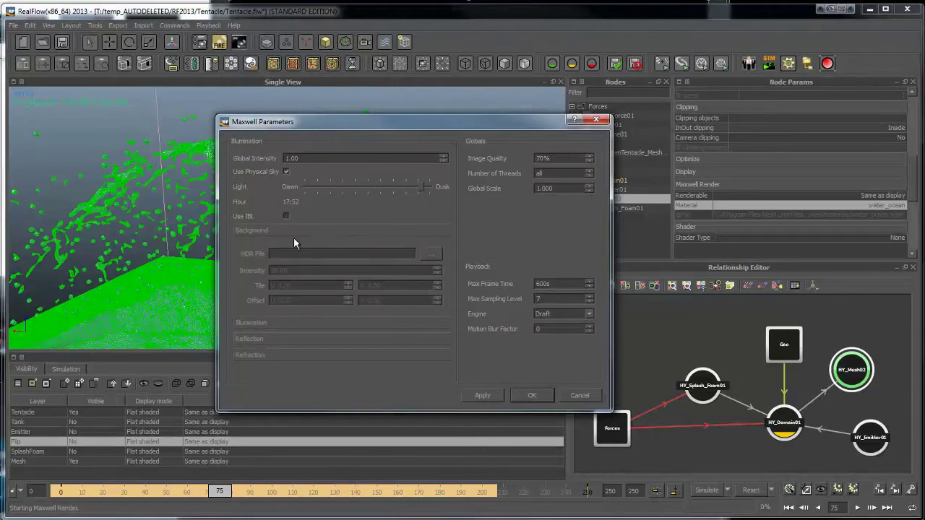
# Review the image-based lighting, physical sky and playback limit options, and accept the Maxwell Parameters.
pyautogui.click(286, 217)
pyautogui.click(286, 217)
pyautogui.doubleClick(554, 284)
pyautogui.click(554, 298)
pyautogui.click(287, 172)
pyautogui.click(535, 393)
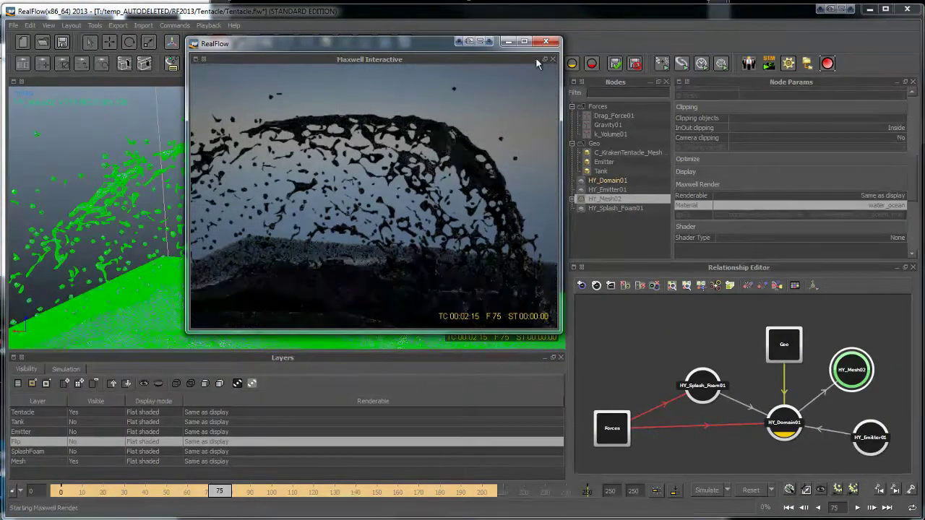
# Close the current render preview and start a new Maxwell Fire render looking at the splash from another side.
pyautogui.click(545, 41)
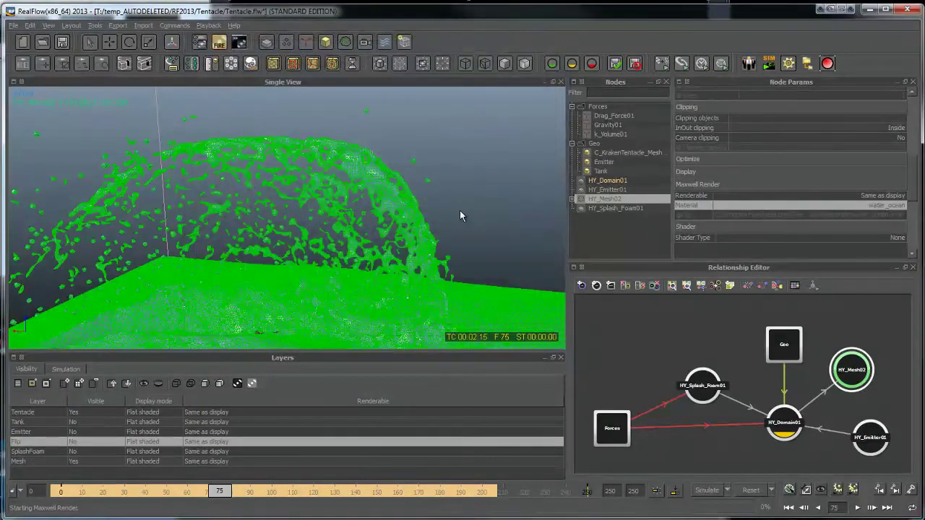
pyautogui.keyDown('alt'); pyautogui.moveTo(460, 211); pyautogui.dragTo(569, 194); pyautogui.keyUp('alt')
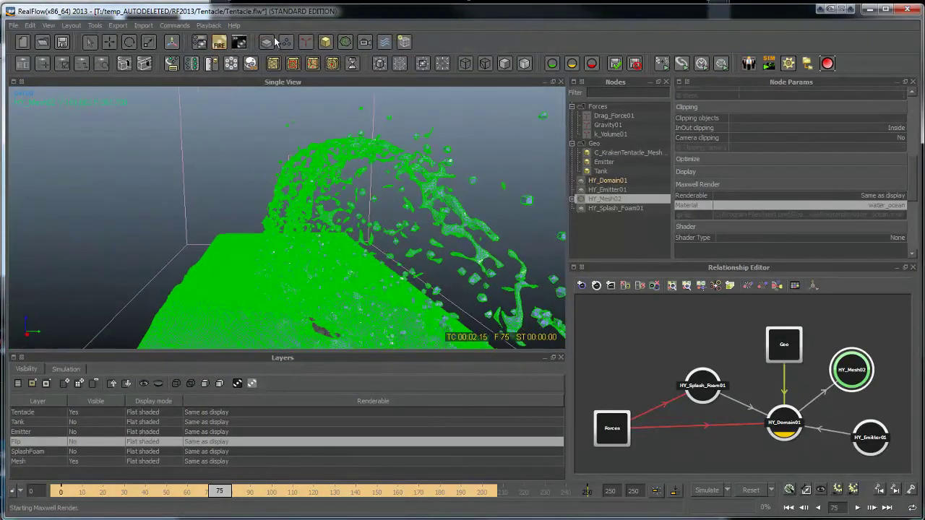
pyautogui.click(224, 42)
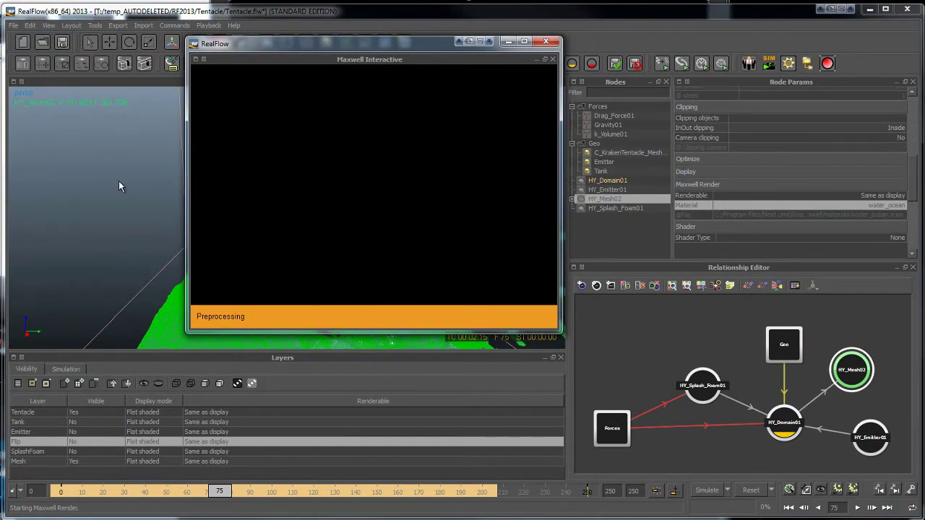
# Set the physical sky light in the Maxwell Parameters to the hour 12:16 and accept the settings.
pyautogui.moveTo(339, 52); pyautogui.dragTo(546, 63)
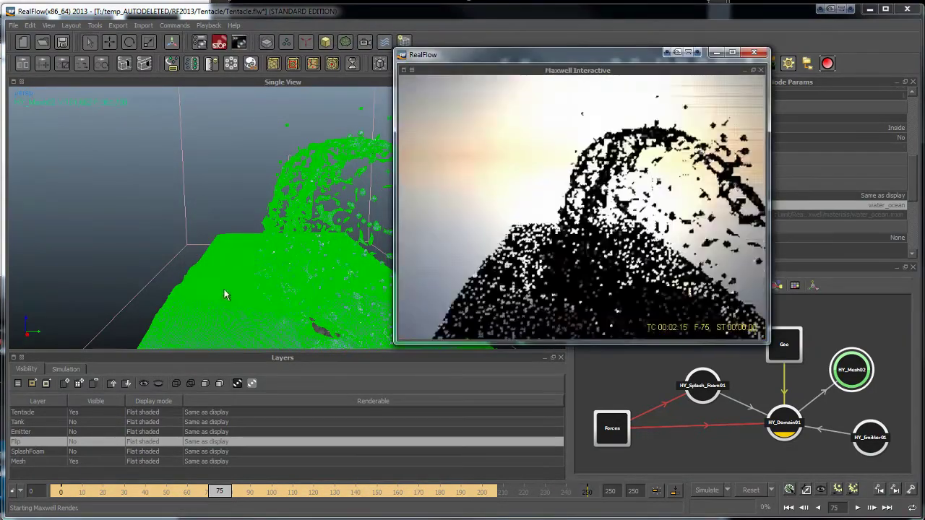
pyautogui.keyDown('alt'); pyautogui.moveTo(247, 193); pyautogui.dragTo(281, 152); pyautogui.keyUp('alt')
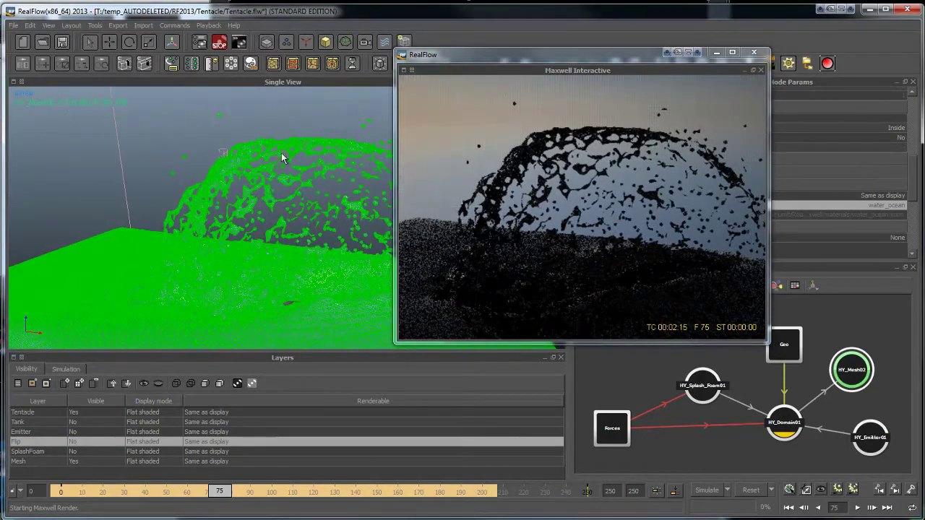
pyautogui.click(202, 42)
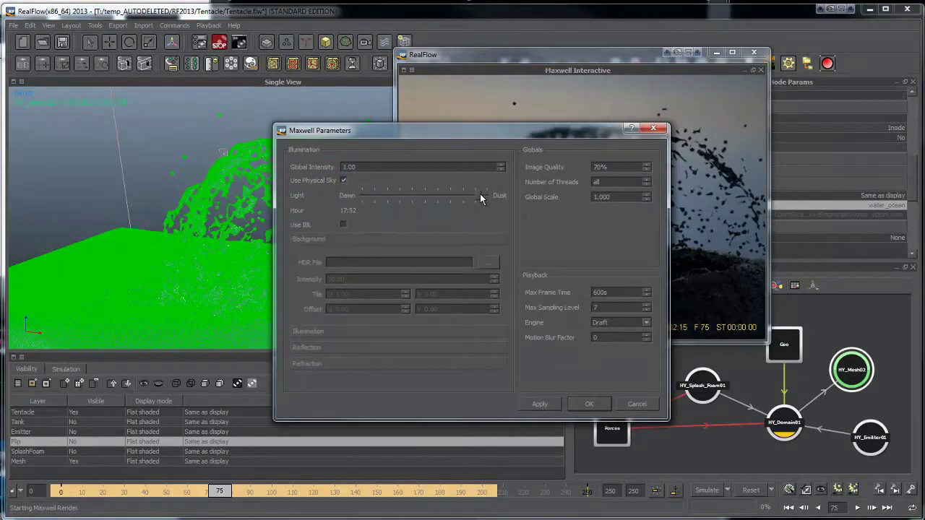
pyautogui.moveTo(480, 196); pyautogui.dragTo(426, 200)
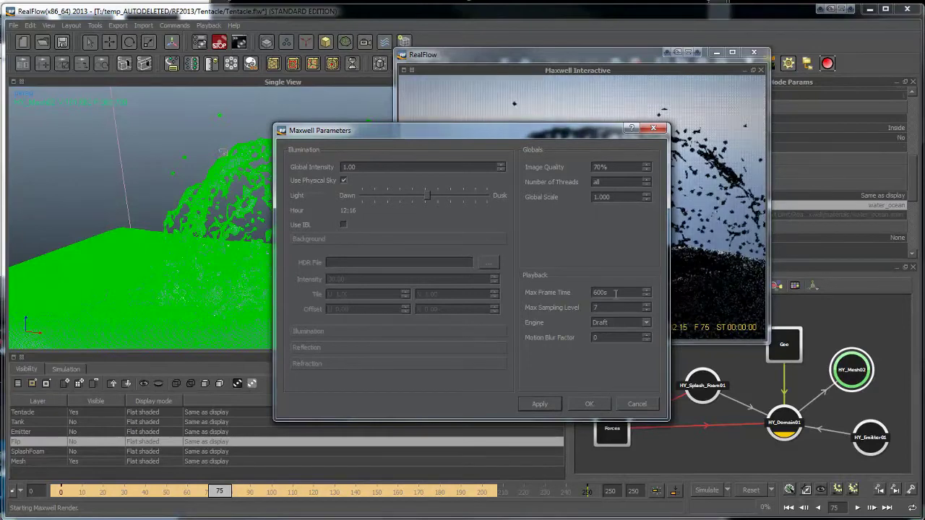
pyautogui.click(593, 404)
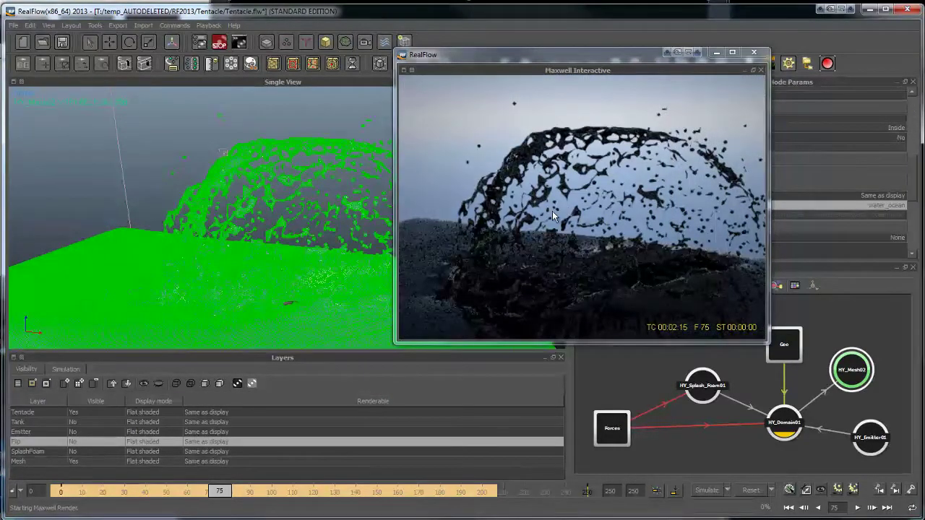
# Set the Maxwell material of HY_Mesh02 to water_pure and view the splash from different sides in the render preview.
pyautogui.keyDown('alt'); pyautogui.moveTo(269, 175); pyautogui.dragTo(320, 211); pyautogui.keyUp('alt')
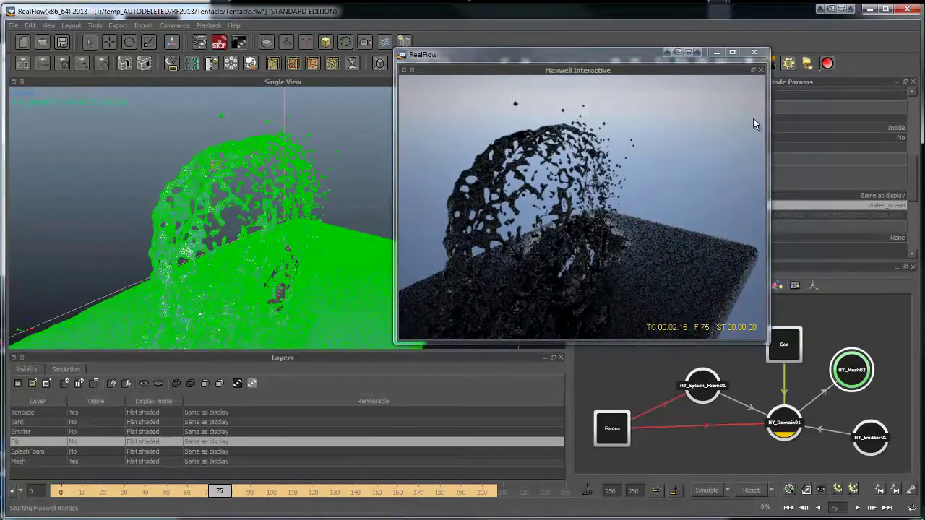
pyautogui.click(880, 204)
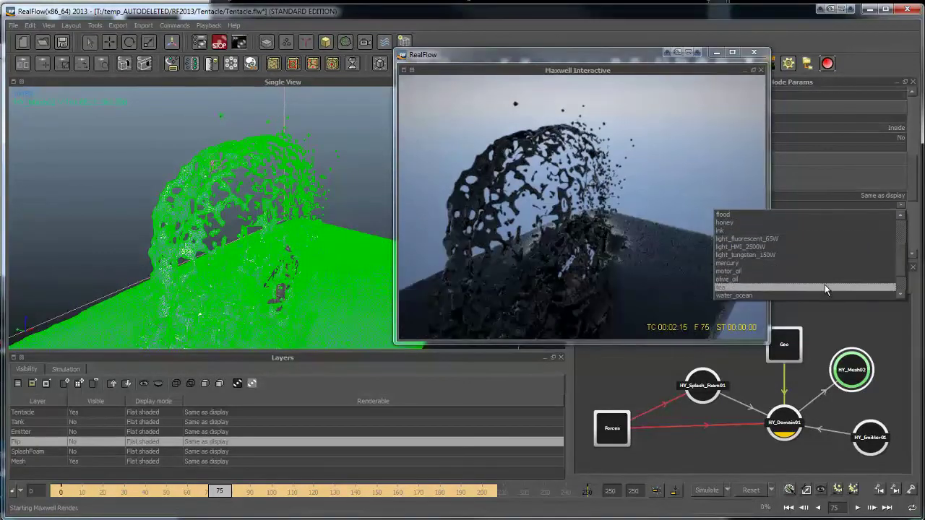
pyautogui.scroll(-1, 823, 292)
pyautogui.click(812, 280)
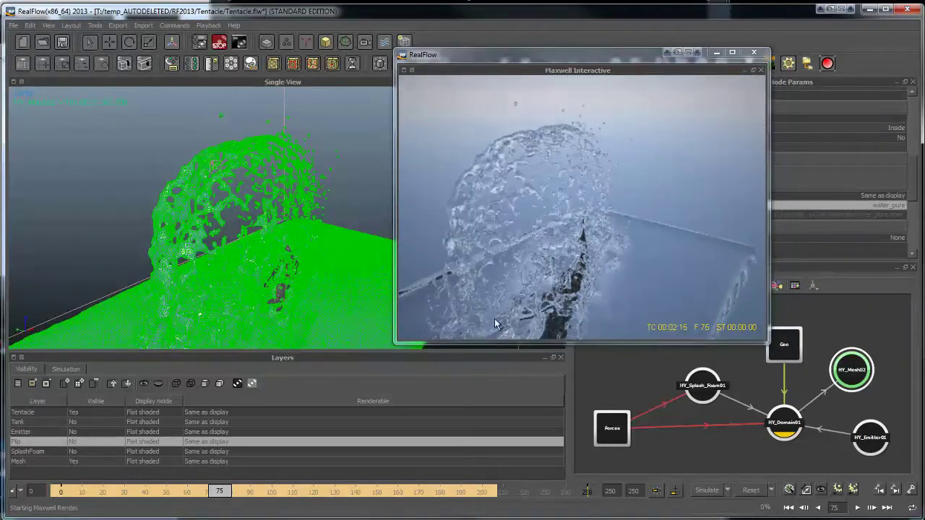
pyautogui.keyDown('alt'); pyautogui.moveTo(238, 190); pyautogui.dragTo(154, 162); pyautogui.keyUp('alt')
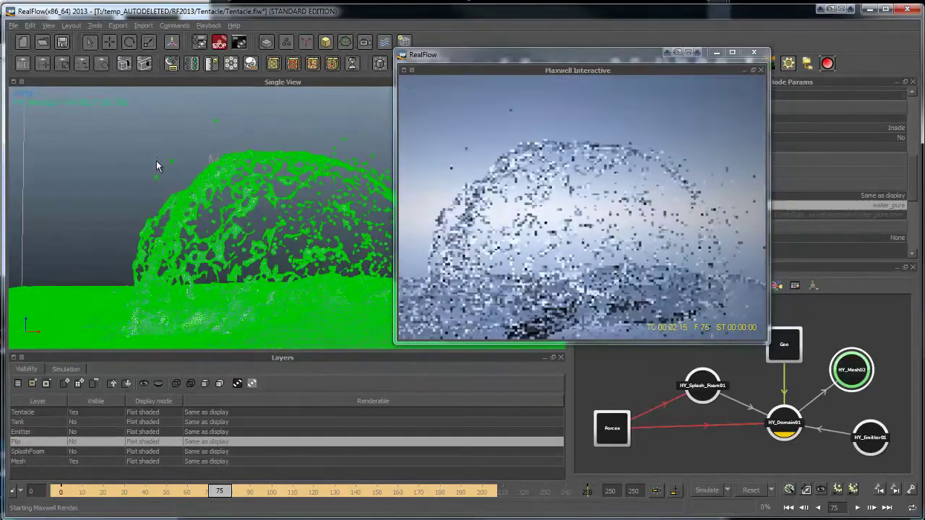
pyautogui.keyDown('alt'); pyautogui.moveTo(268, 244); pyautogui.dragTo(255, 232); pyautogui.keyUp('alt')
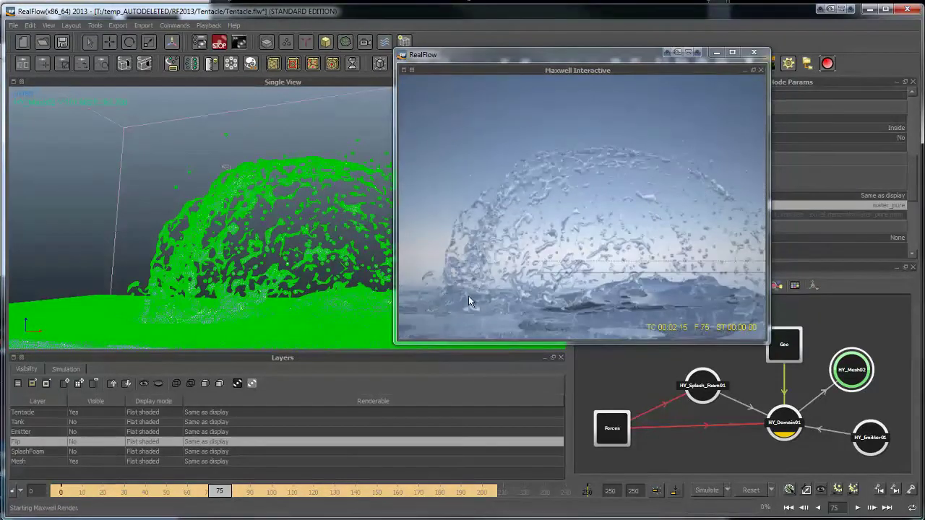
# Close the render preview and set the Maxwell material of HY_Mesh02 to From Node.
pyautogui.click(754, 53)
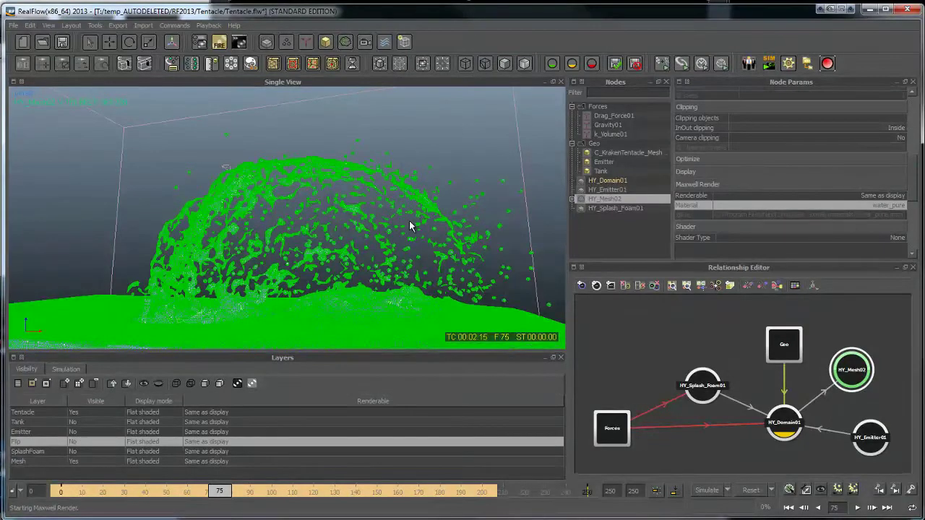
pyautogui.click(878, 207)
pyautogui.click(865, 206)
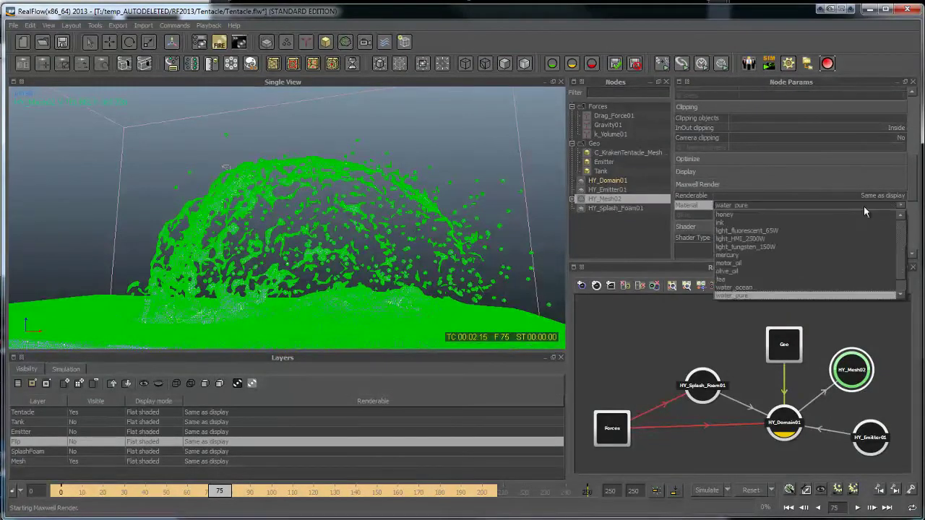
pyautogui.click(814, 214)
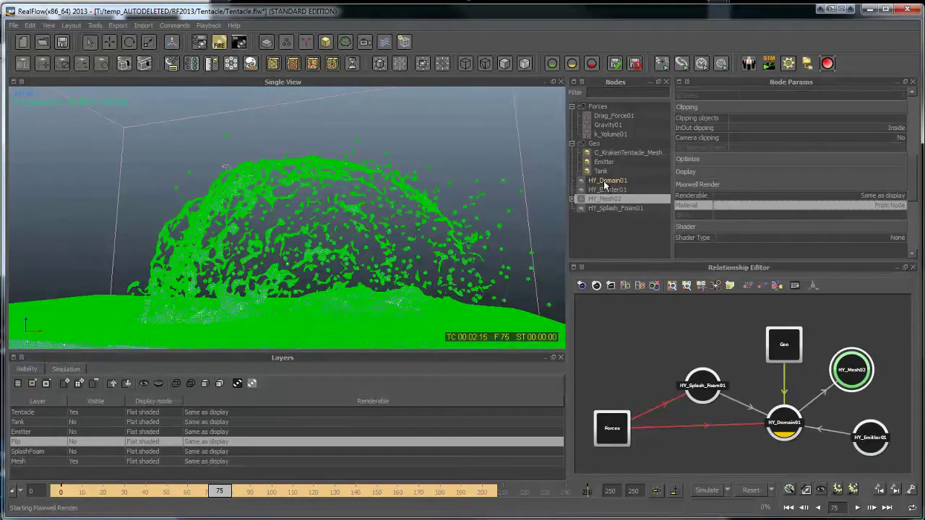
# Show the SplashFoam layer and examine the foam particles around the splash mesh from several sides.
pyautogui.keyDown('alt'); pyautogui.moveTo(230, 147); pyautogui.dragTo(268, 178); pyautogui.keyUp('alt')
pyautogui.click(271, 119)
pyautogui.moveTo(268, 178)
pyautogui.keyDown('alt'); pyautogui.mouseDown(button='right')
pyautogui.moveTo(239, 162)
pyautogui.moveTo(261, 173)
pyautogui.mouseUp(button='right'); pyautogui.keyUp('alt')
pyautogui.click(100, 450)
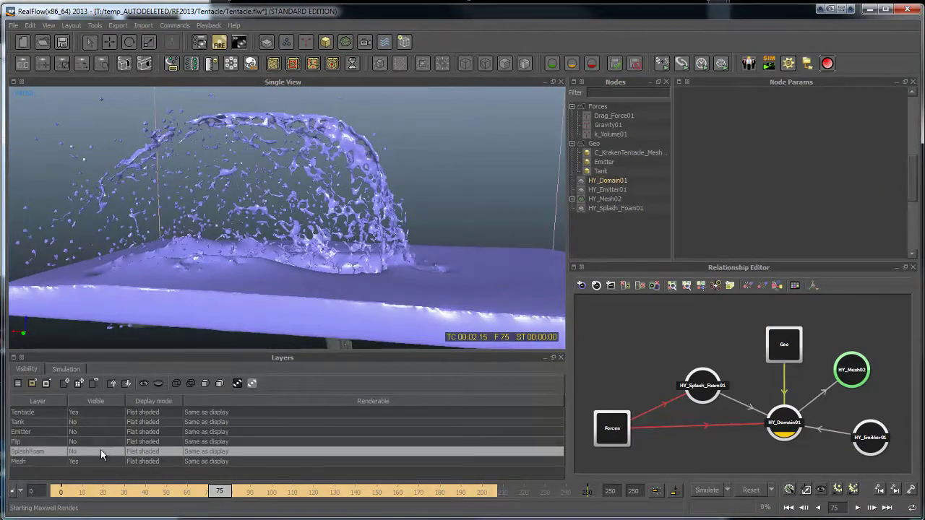
pyautogui.click(144, 384)
pyautogui.keyDown('alt'); pyautogui.moveTo(206, 195); pyautogui.dragTo(224, 209); pyautogui.keyUp('alt')
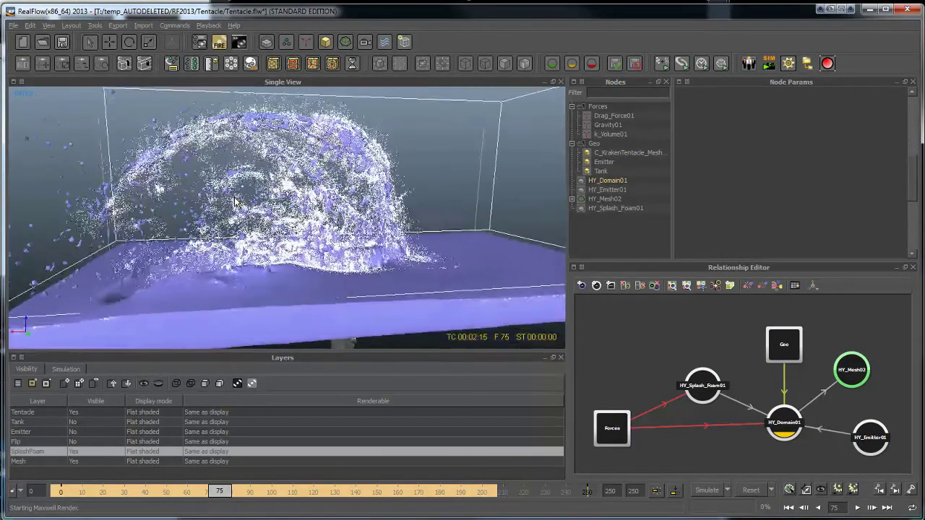
pyautogui.keyDown('alt'); pyautogui.moveTo(224, 210); pyautogui.dragTo(240, 224, button='right'); pyautogui.keyUp('alt')
pyautogui.keyDown('alt'); pyautogui.moveTo(202, 216); pyautogui.dragTo(415, 256); pyautogui.keyUp('alt')
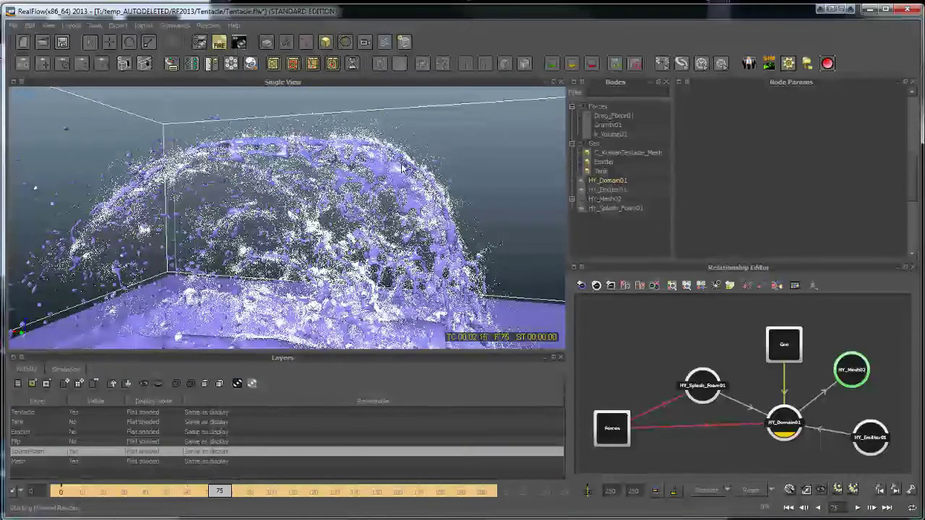
pyautogui.keyDown('alt'); pyautogui.moveTo(262, 238); pyautogui.dragTo(429, 251); pyautogui.keyUp('alt')
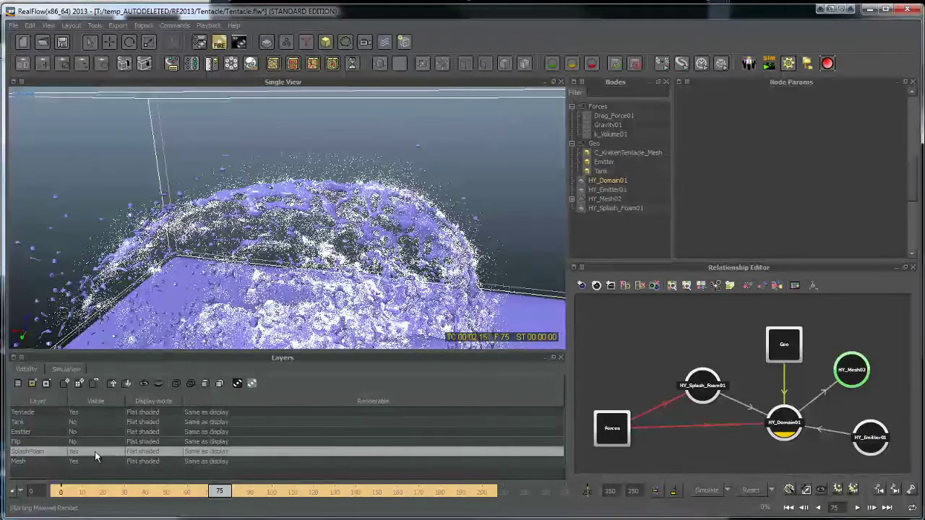
# Hide the SplashFoam layer and look at the splash mesh alone.
pyautogui.click(153, 380)
pyautogui.keyDown('alt'); pyautogui.moveTo(336, 319); pyautogui.dragTo(357, 273); pyautogui.keyUp('alt')
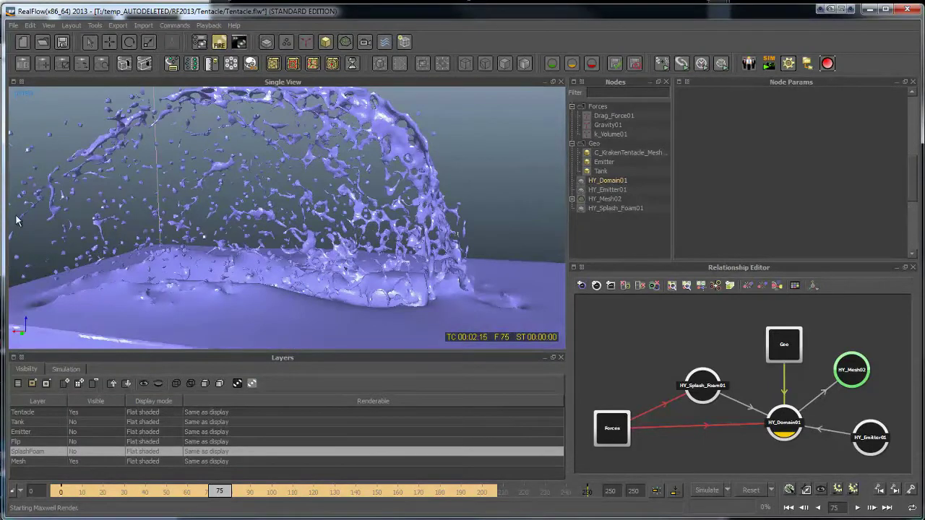
pyautogui.keyDown('alt'); pyautogui.moveTo(230, 154); pyautogui.dragTo(254, 168); pyautogui.keyUp('alt')
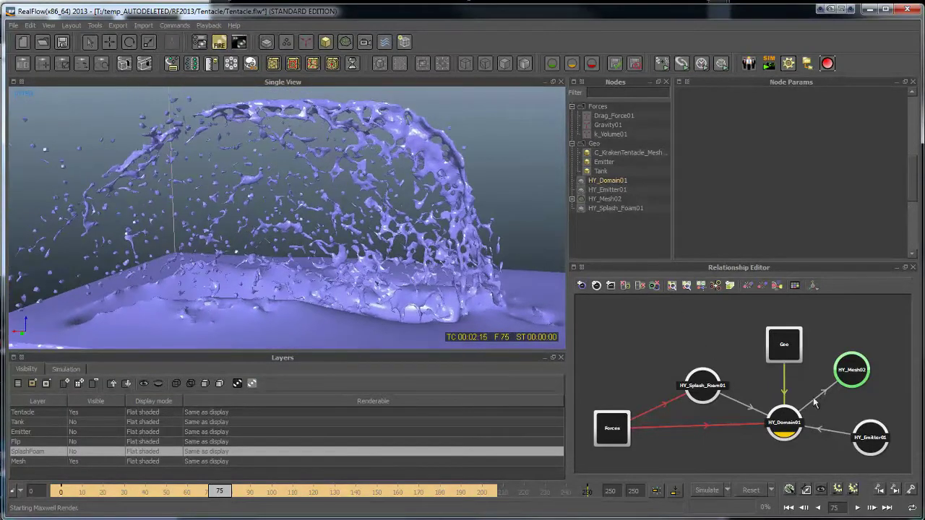
# Set Auto polygon size and Auto particle radius to No in the mesh parameters of HY_Mesh02.
pyautogui.click(849, 385)
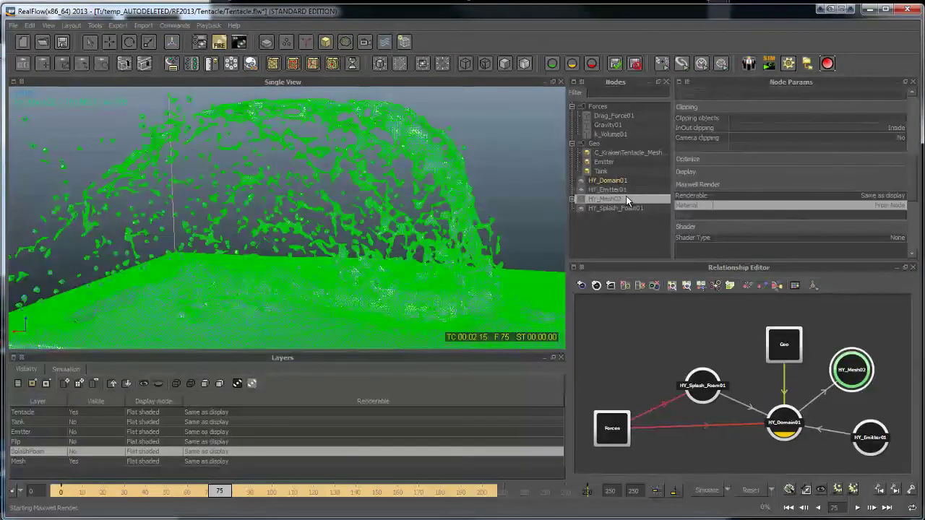
pyautogui.scroll(5, 857, 157)
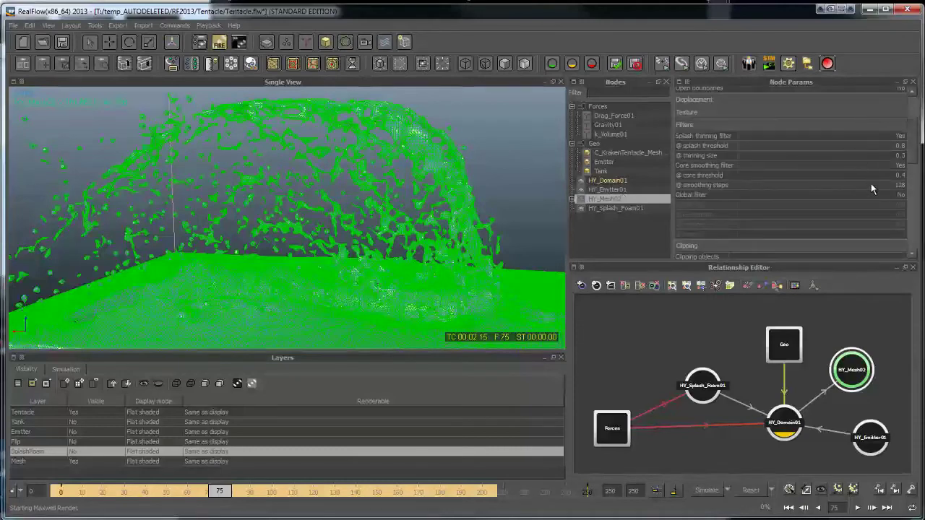
pyautogui.scroll(4, 867, 160)
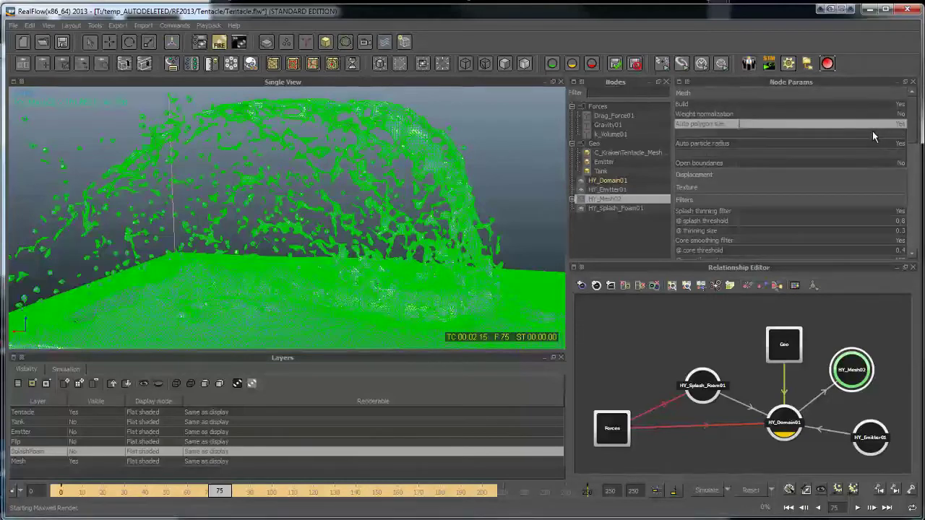
pyautogui.click(872, 140)
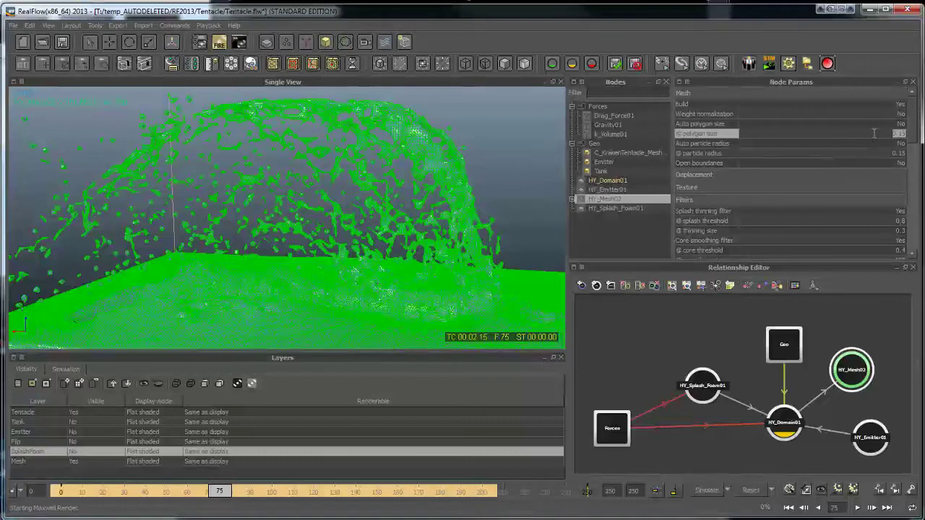
pyautogui.click(873, 143)
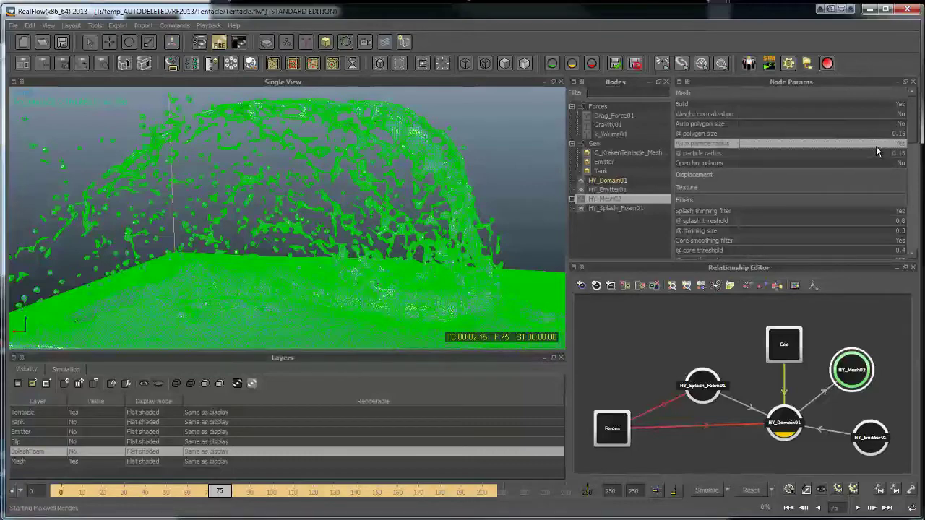
pyautogui.click(876, 144)
# Select HY_Domain01 and show the Flip particle layer together with the splash mesh.
pyautogui.keyDown('alt'); pyautogui.moveTo(515, 320); pyautogui.dragTo(400, 209); pyautogui.keyUp('alt')
pyautogui.scroll(-5, 400, 209)
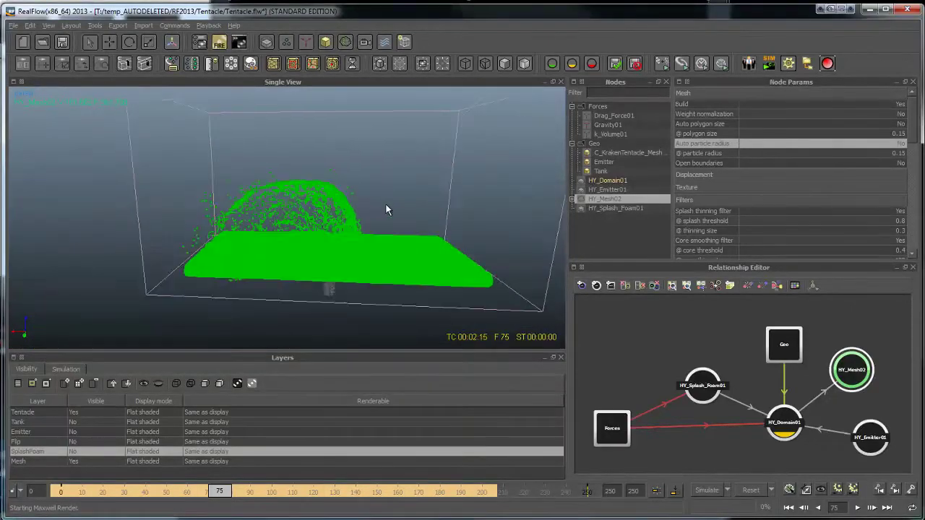
pyautogui.scroll(5, 405, 224)
pyautogui.keyDown('alt'); pyautogui.moveTo(415, 252); pyautogui.dragTo(402, 291); pyautogui.keyUp('alt')
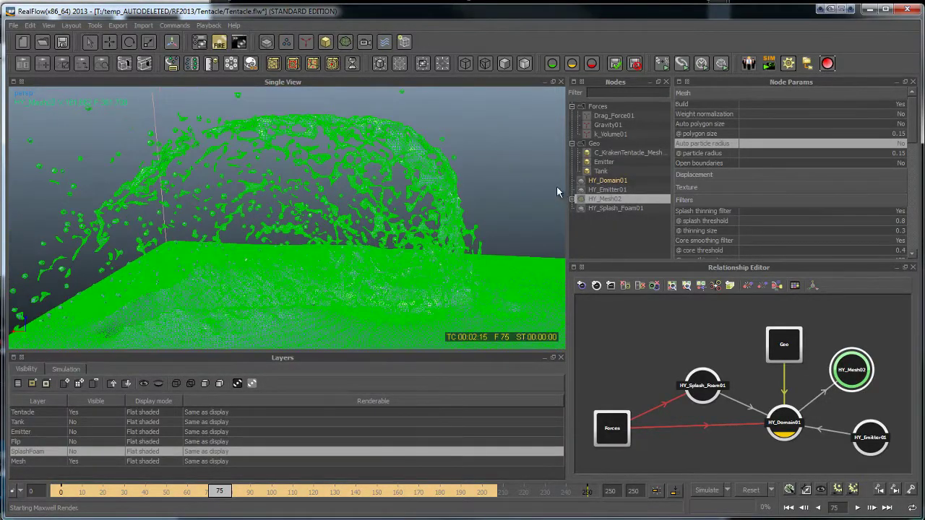
pyautogui.click(489, 212)
pyautogui.keyDown('alt'); pyautogui.moveTo(470, 310); pyautogui.dragTo(403, 250); pyautogui.keyUp('alt')
pyautogui.click(784, 423)
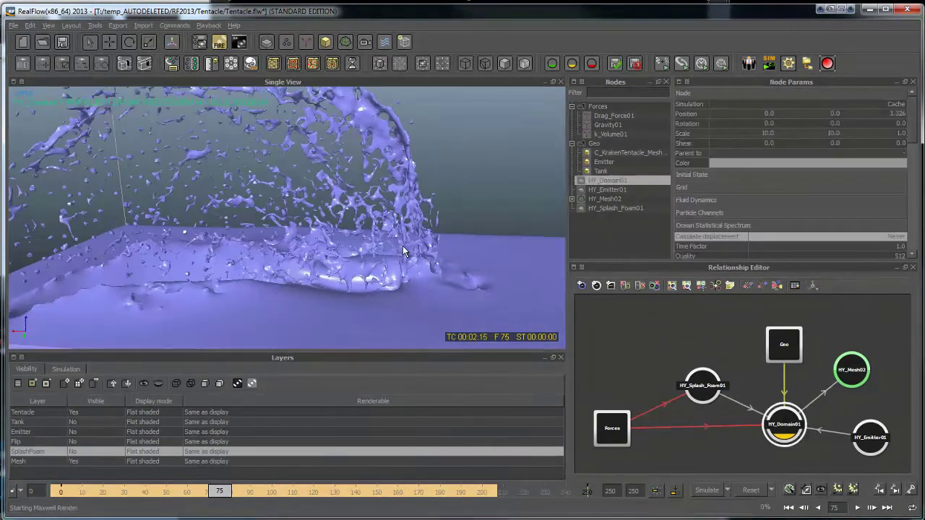
pyautogui.keyDown('alt'); pyautogui.moveTo(369, 286); pyautogui.dragTo(347, 296); pyautogui.keyUp('alt')
pyautogui.click(107, 442)
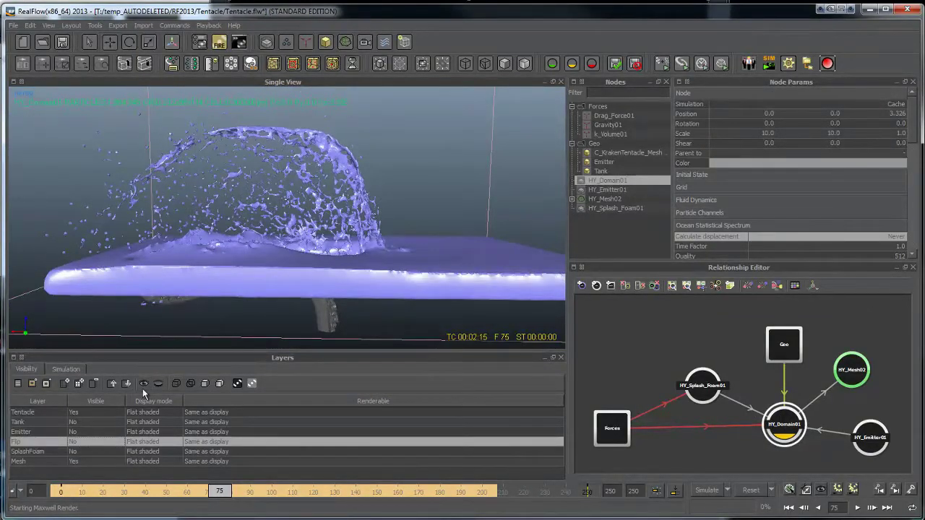
pyautogui.click(143, 385)
pyautogui.keyDown('alt'); pyautogui.moveTo(340, 295); pyautogui.dragTo(340, 292); pyautogui.keyUp('alt')
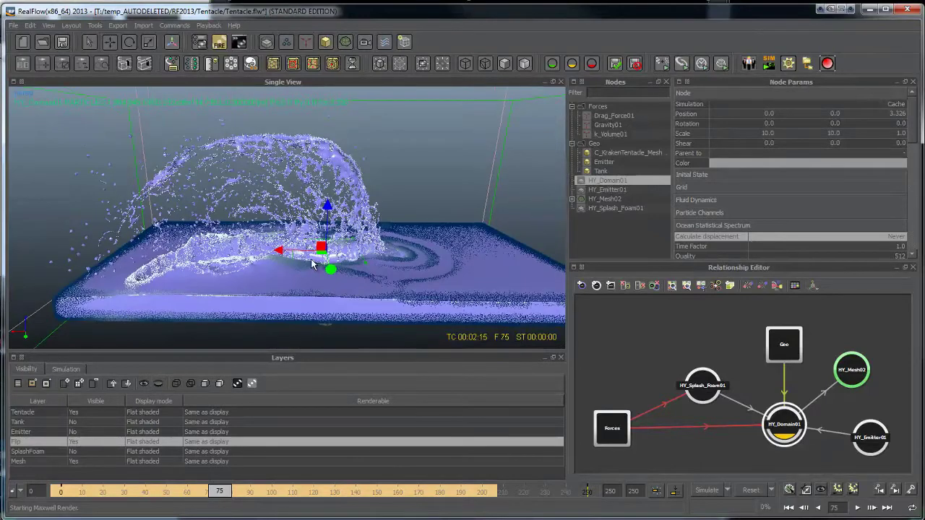
# Scale HY_Domain01 horizontally to about 21.83 by 16.59 and lower it to a height of about 2.89.
pyautogui.press('r')
pyautogui.moveTo(280, 251); pyautogui.dragTo(336, 302)
pyautogui.moveTo(280, 252)
pyautogui.mouseDown()
pyautogui.moveTo(248, 257)
pyautogui.moveTo(268, 254)
pyautogui.mouseUp()
pyautogui.press('w')
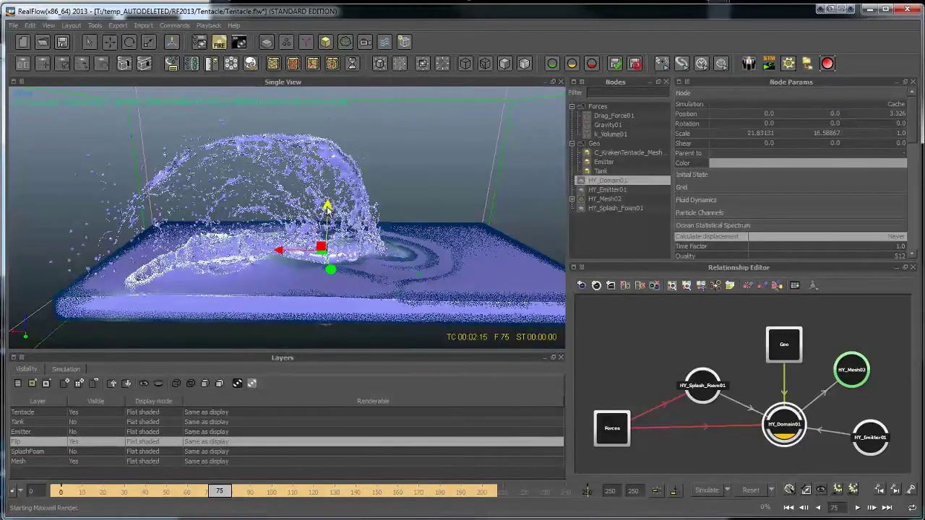
pyautogui.moveTo(326, 207); pyautogui.dragTo(327, 210)
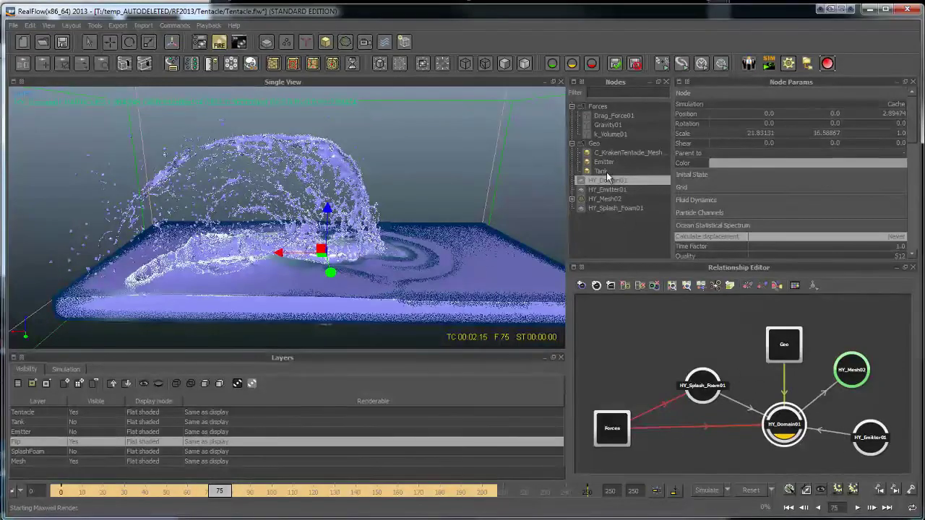
# Rebuild the HY_Mesh02 mesh and hide the Flip particle layer.
pyautogui.rightClick(612, 199)
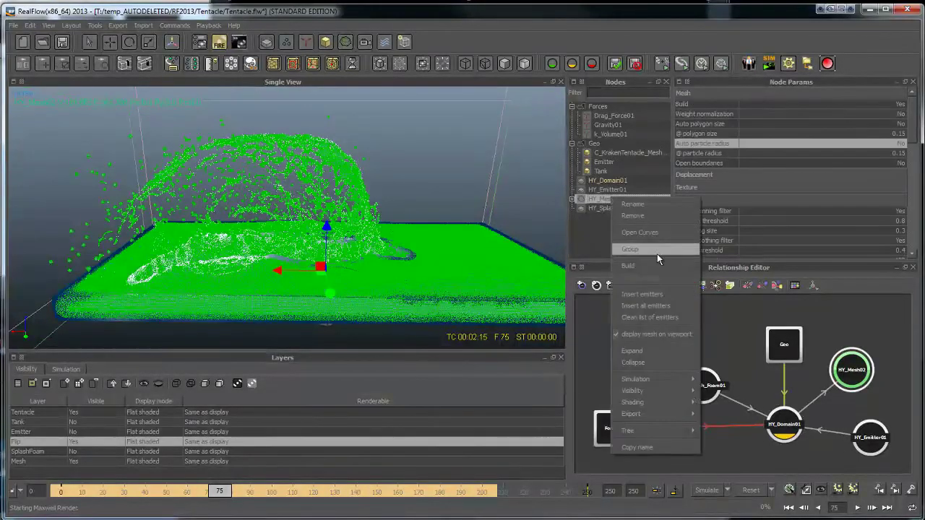
pyautogui.click(762, 458)
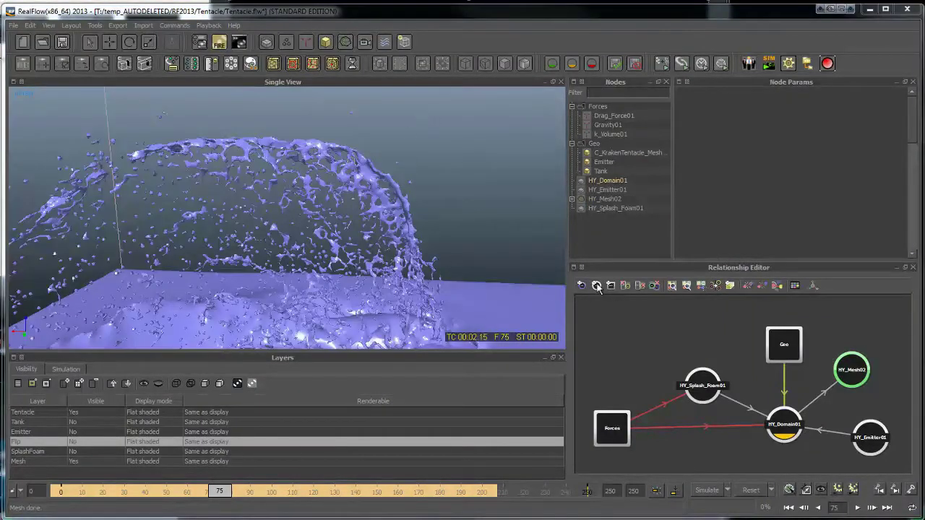
# Select HY_Mesh02 and examine the rebuilt mesh's splash and water boundary from several angles, then deselect it.
pyautogui.click(604, 199)
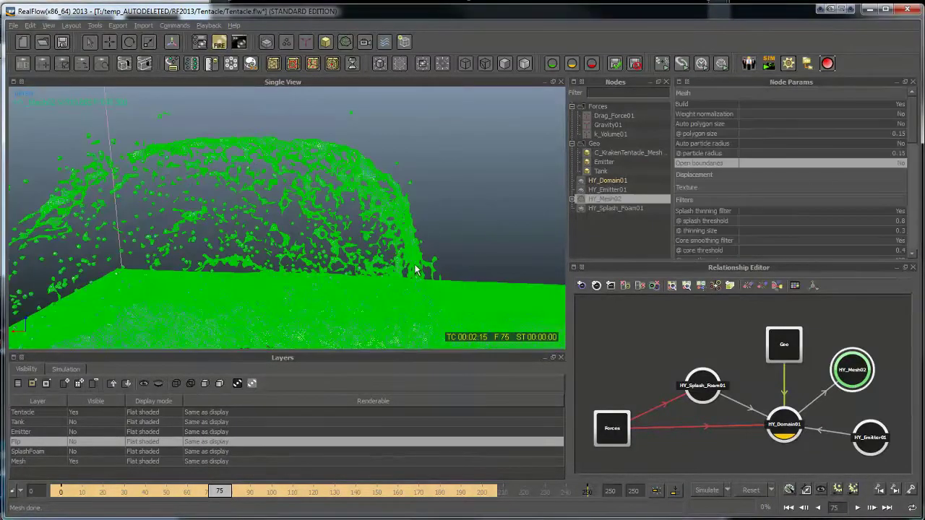
pyautogui.keyDown('alt'); pyautogui.moveTo(415, 270); pyautogui.dragTo(410, 182); pyautogui.keyUp('alt')
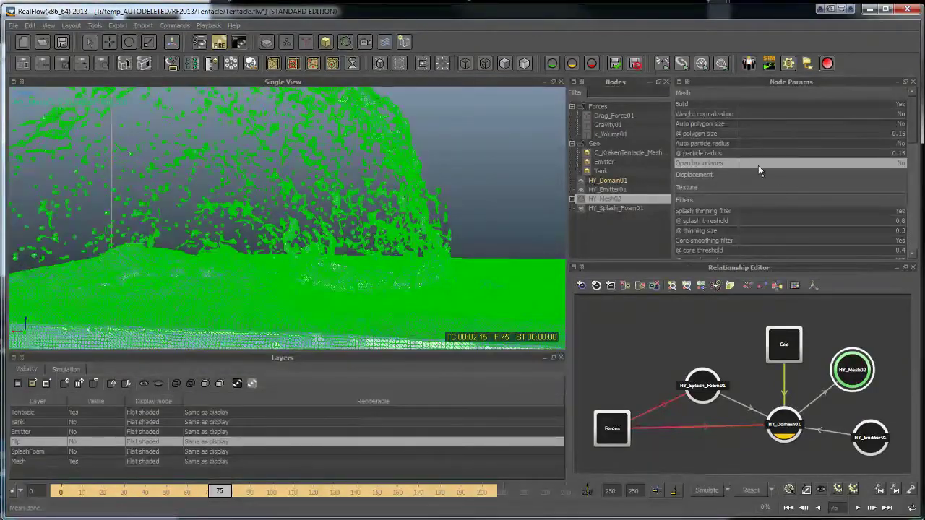
pyautogui.keyDown('alt'); pyautogui.moveTo(329, 231); pyautogui.dragTo(377, 252); pyautogui.keyUp('alt')
pyautogui.keyDown('alt'); pyautogui.moveTo(377, 249); pyautogui.dragTo(320, 229, button='right'); pyautogui.keyUp('alt')
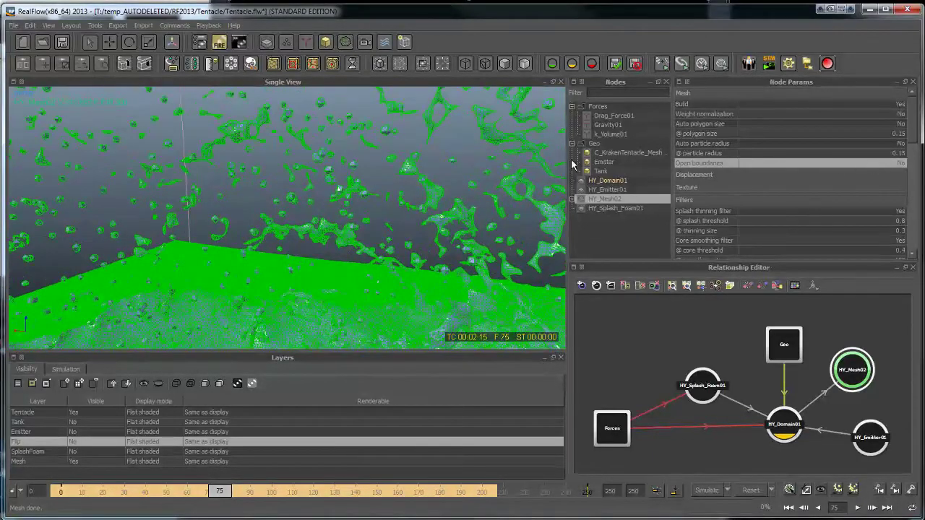
pyautogui.scroll(-3, 241, 205)
pyautogui.keyDown('alt'); pyautogui.moveTo(272, 170); pyautogui.dragTo(325, 242); pyautogui.keyUp('alt')
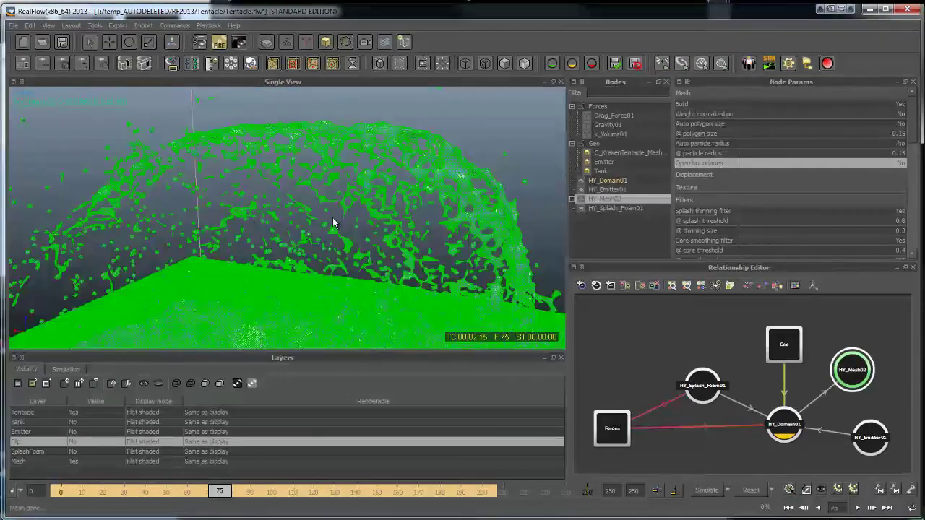
pyautogui.click(423, 120)
pyautogui.keyDown('alt'); pyautogui.moveTo(374, 166); pyautogui.dragTo(382, 241); pyautogui.keyUp('alt')
pyautogui.scroll(-5, 359, 175)
pyautogui.keyDown('alt'); pyautogui.moveTo(355, 173); pyautogui.dragTo(327, 239); pyautogui.keyUp('alt')
pyautogui.scroll(5, 346, 198)
pyautogui.keyDown('alt'); pyautogui.moveTo(416, 302); pyautogui.dragTo(404, 253); pyautogui.keyUp('alt')
pyautogui.keyDown('alt'); pyautogui.moveTo(336, 195); pyautogui.dragTo(272, 259); pyautogui.keyUp('alt')
pyautogui.keyDown('alt'); pyautogui.moveTo(266, 159); pyautogui.dragTo(404, 227); pyautogui.keyUp('alt')
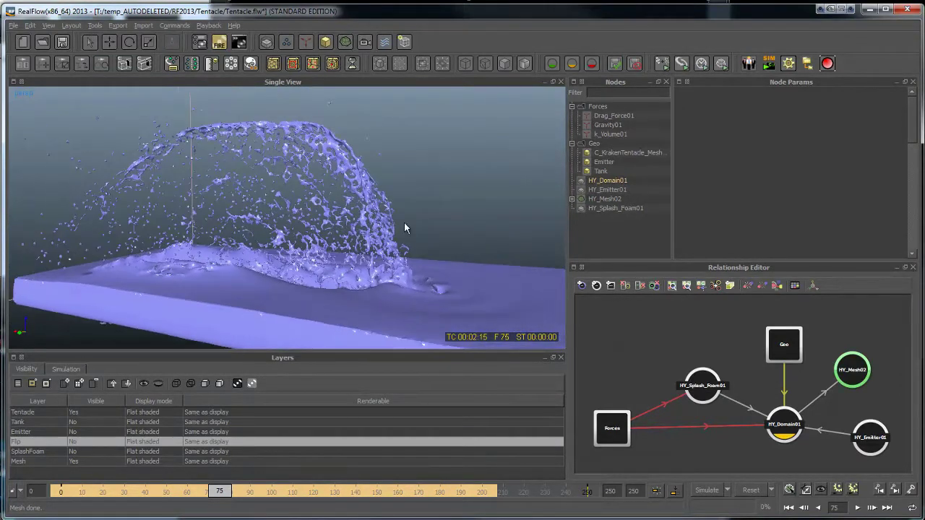
# Show the SplashFoam layer together with the fluid mesh and inspect how the foam particles cover the splash.
pyautogui.click(82, 452)
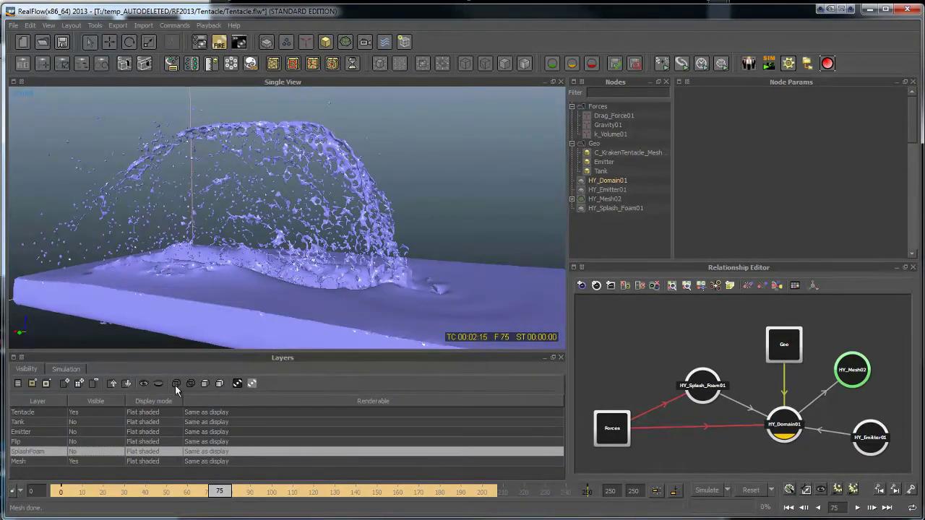
pyautogui.click(145, 383)
pyautogui.keyDown('alt'); pyautogui.moveTo(247, 230); pyautogui.dragTo(282, 228); pyautogui.keyUp('alt')
pyautogui.scroll(4, 217, 176)
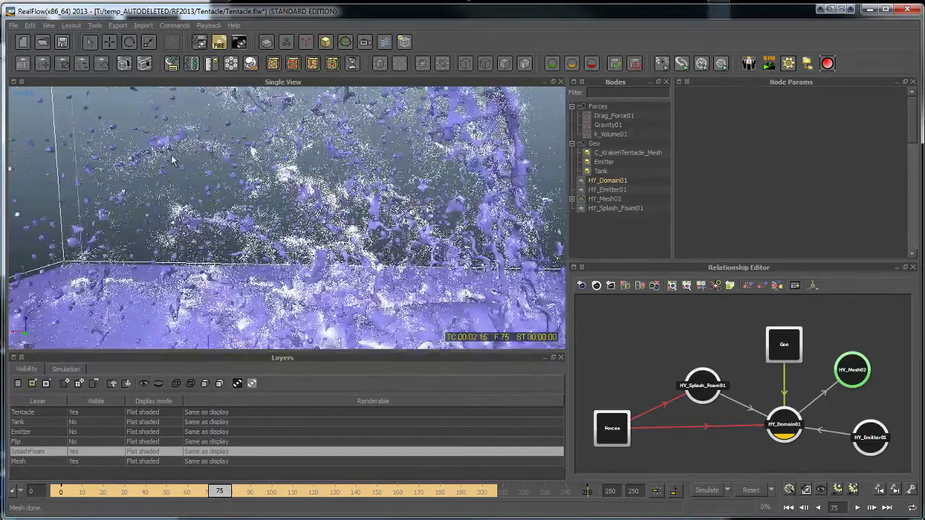
pyautogui.keyDown('alt'); pyautogui.moveTo(172, 155); pyautogui.dragTo(253, 217); pyautogui.keyUp('alt')
pyautogui.scroll(-5, 199, 168)
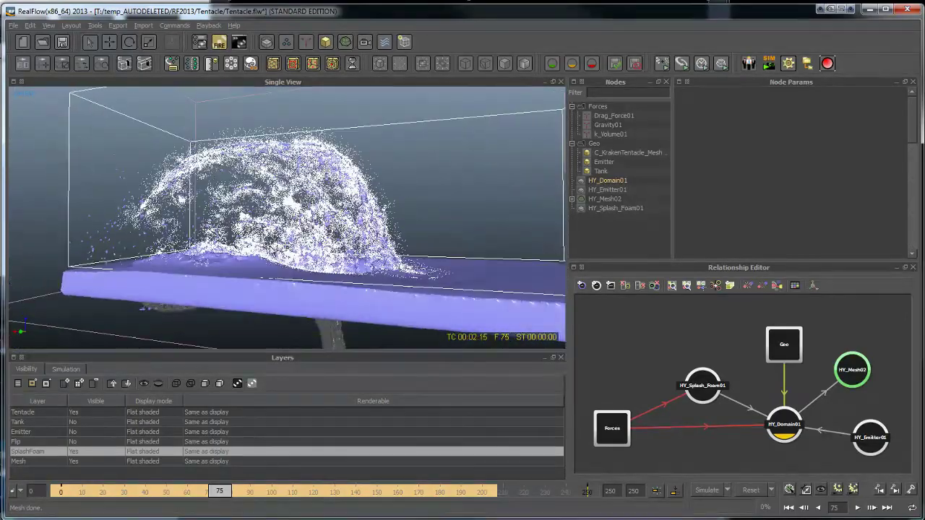
pyautogui.scroll(4, 257, 275)
pyautogui.scroll(-4, 265, 256)
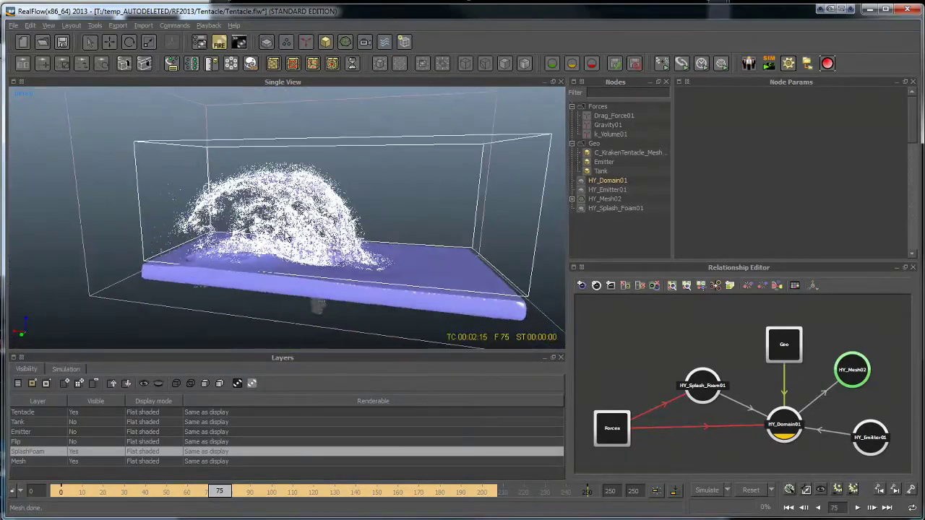
pyautogui.scroll(3, 253, 217)
# Go to frame 131 and inspect the splash and foam particles around the tentacle.
pyautogui.click(331, 492)
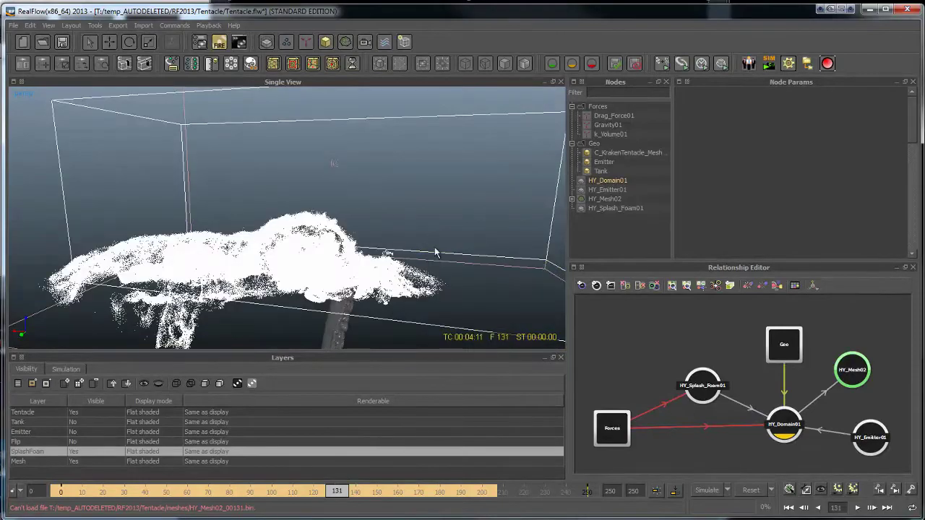
pyautogui.keyDown('alt'); pyautogui.moveTo(312, 273); pyautogui.dragTo(258, 328); pyautogui.keyUp('alt')
pyautogui.keyDown('alt'); pyautogui.moveTo(247, 262); pyautogui.dragTo(310, 209); pyautogui.keyUp('alt')
pyautogui.keyDown('alt'); pyautogui.moveTo(310, 208); pyautogui.dragTo(325, 218, button='right'); pyautogui.keyUp('alt')
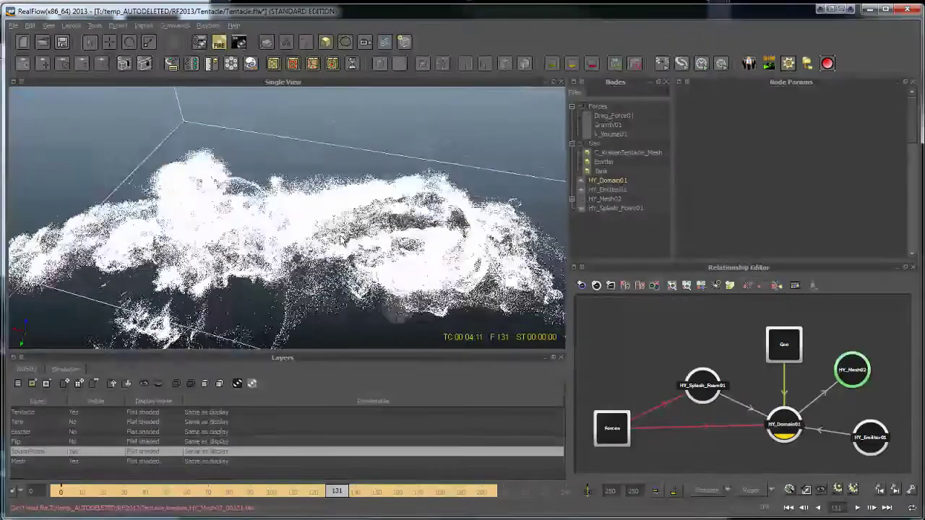
pyautogui.keyDown('alt'); pyautogui.moveTo(325, 218); pyautogui.dragTo(340, 228); pyautogui.keyUp('alt')
pyautogui.keyDown('alt'); pyautogui.moveTo(367, 260); pyautogui.dragTo(340, 229); pyautogui.keyUp('alt')
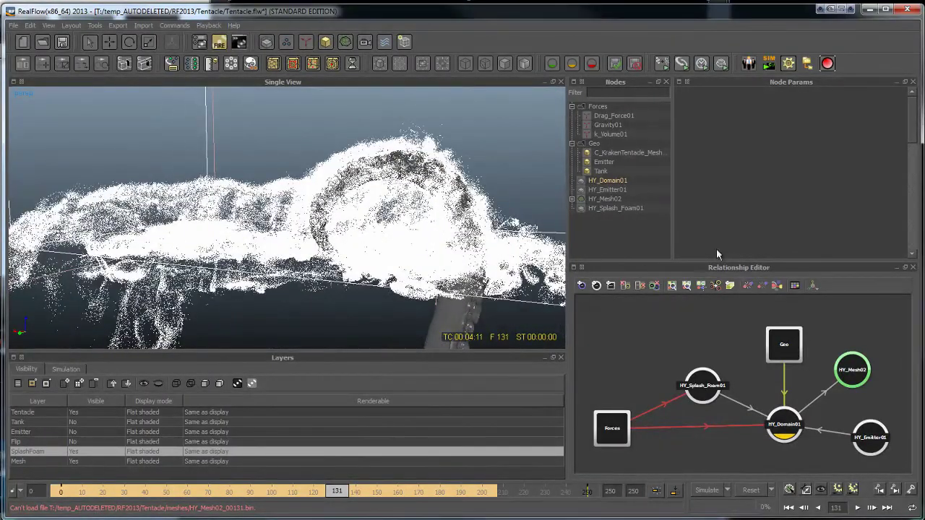
# Build the HY_Mesh02 mesh for frame 131.
pyautogui.click(842, 379)
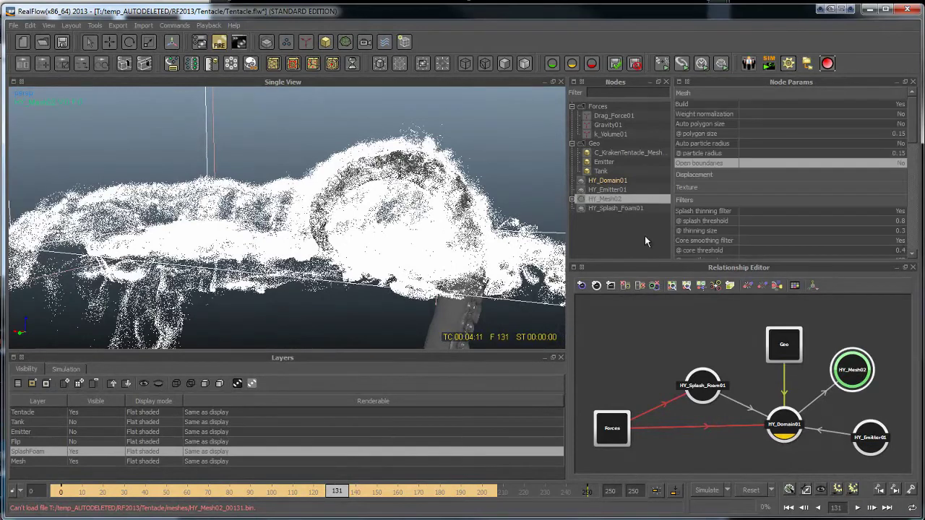
pyautogui.rightClick(615, 204)
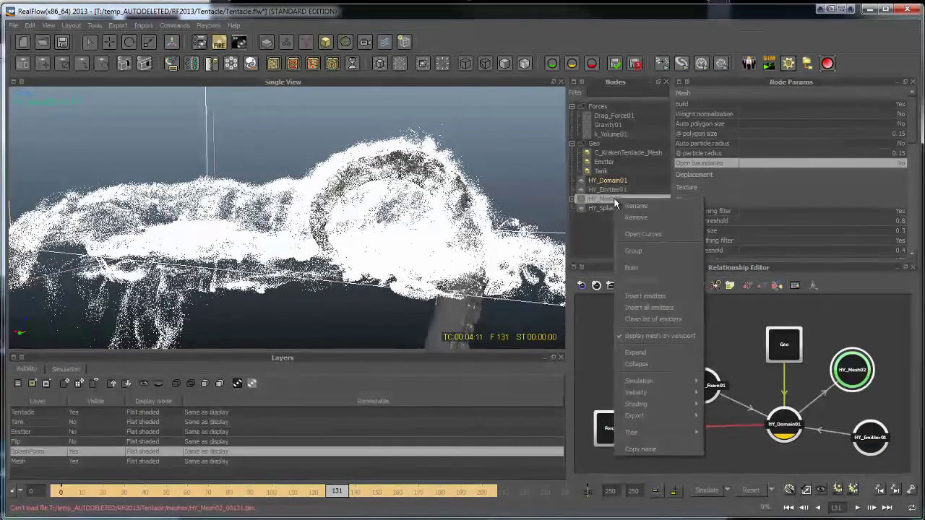
pyautogui.click(637, 269)
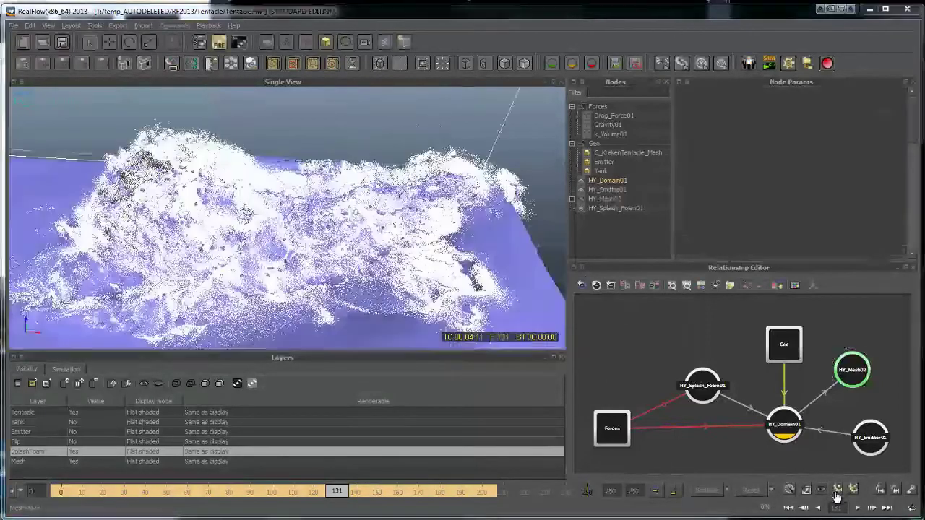
# Examine the frame 131 mesh and its foam particles around the tentacle arch from several sides.
pyautogui.keyDown('alt'); pyautogui.moveTo(269, 194); pyautogui.dragTo(172, 186); pyautogui.keyUp('alt')
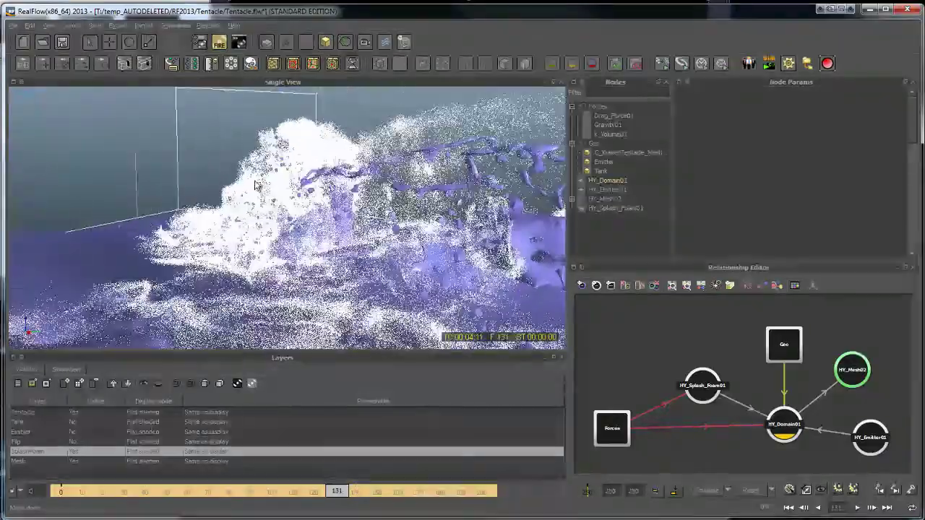
pyautogui.keyDown('alt'); pyautogui.moveTo(391, 275); pyautogui.dragTo(442, 242); pyautogui.keyUp('alt')
pyautogui.keyDown('alt'); pyautogui.moveTo(374, 246); pyautogui.dragTo(457, 262); pyautogui.keyUp('alt')
pyautogui.keyDown('alt'); pyautogui.moveTo(421, 250); pyautogui.dragTo(376, 225, button='middle'); pyautogui.keyUp('alt')
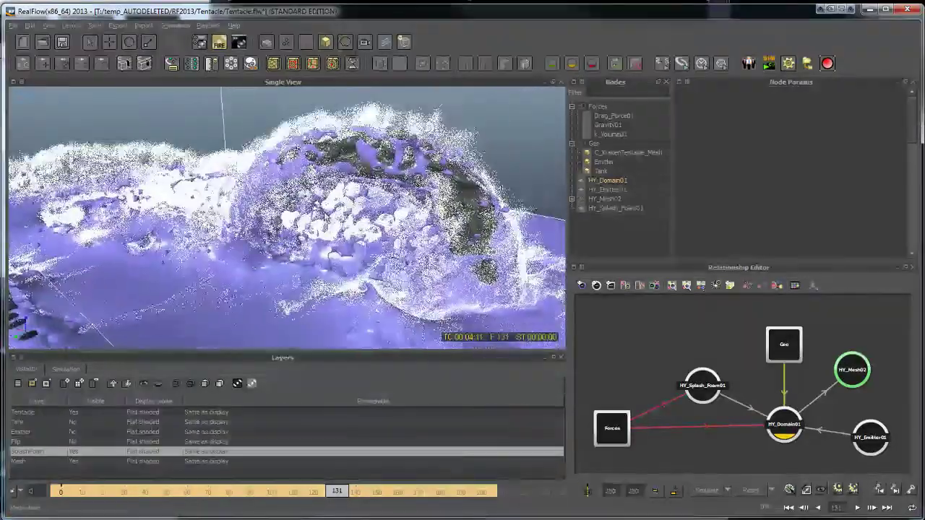
pyautogui.moveTo(376, 226)
pyautogui.keyDown('alt'); pyautogui.mouseDown(button='right')
pyautogui.moveTo(441, 221)
pyautogui.moveTo(389, 221)
pyautogui.mouseUp(button='right'); pyautogui.keyUp('alt')
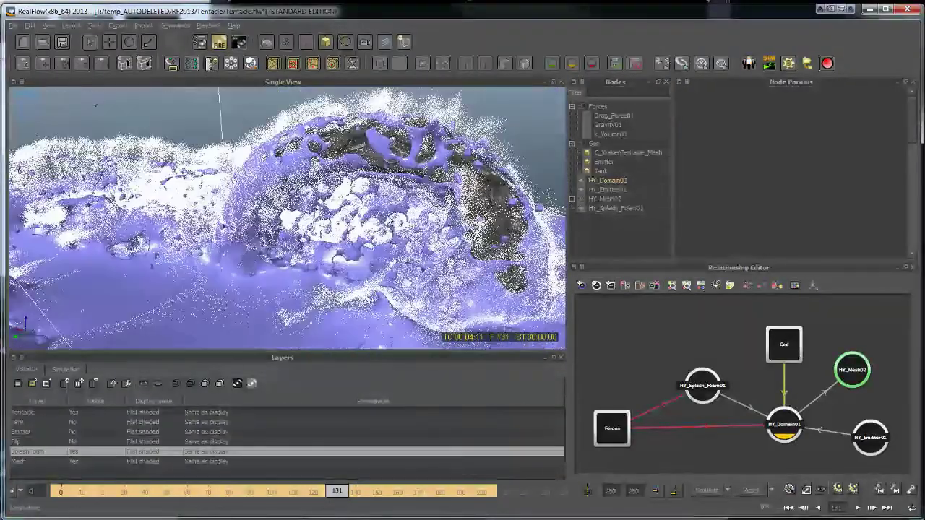
pyautogui.keyDown('alt'); pyautogui.moveTo(391, 221); pyautogui.dragTo(444, 213); pyautogui.keyUp('alt')
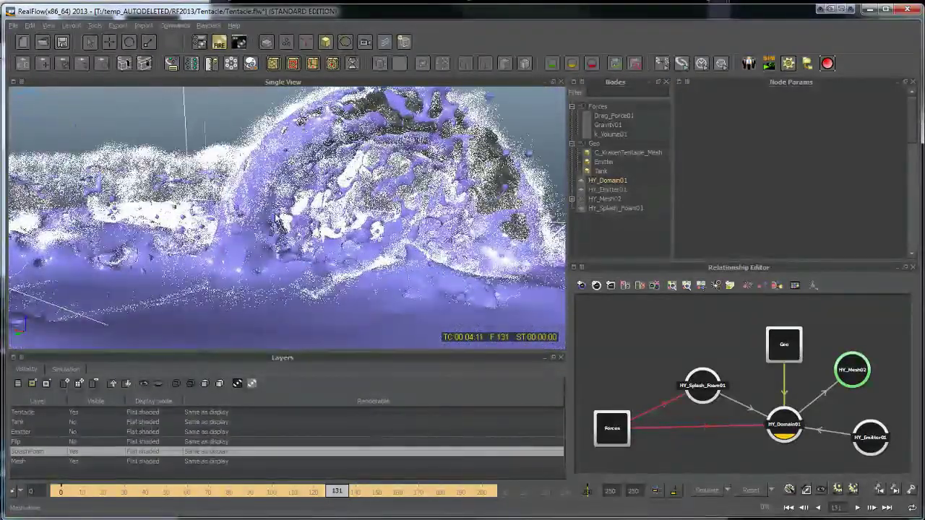
pyautogui.keyDown('alt'); pyautogui.moveTo(277, 217); pyautogui.dragTo(446, 239); pyautogui.keyUp('alt')
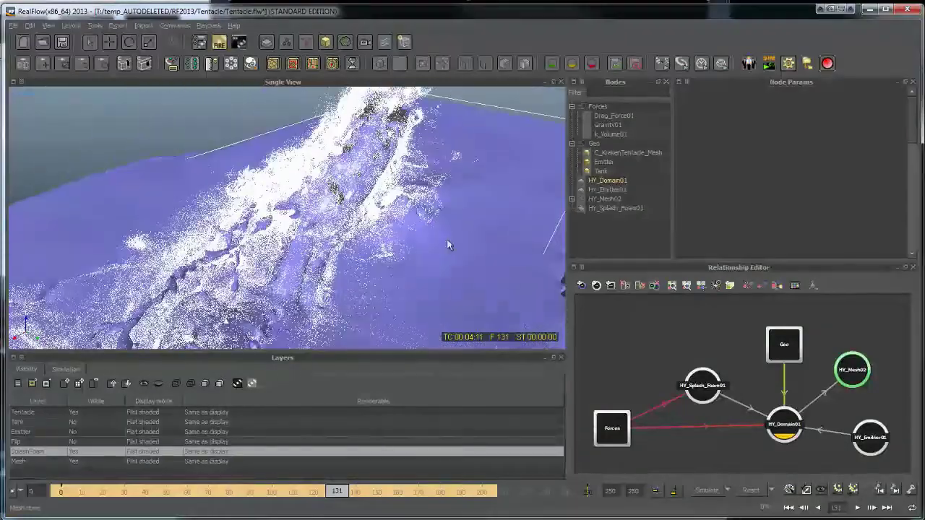
# Select HY_Mesh02, inspect its surface around the tentacle arch, and hide the SplashFoam layer.
pyautogui.click(633, 199)
pyautogui.keyDown('alt'); pyautogui.moveTo(396, 218); pyautogui.dragTo(491, 268); pyautogui.keyUp('alt')
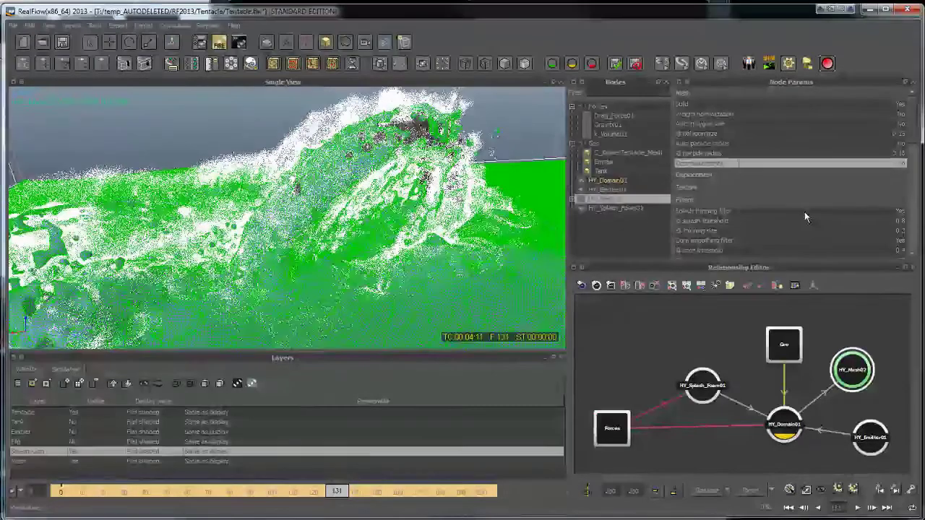
pyautogui.scroll(-1, 807, 211)
pyautogui.scroll(1, 791, 220)
pyautogui.keyDown('alt'); pyautogui.moveTo(331, 210); pyautogui.dragTo(301, 211); pyautogui.keyUp('alt')
pyautogui.keyDown('alt'); pyautogui.moveTo(300, 215); pyautogui.dragTo(293, 182, button='right'); pyautogui.keyUp('alt')
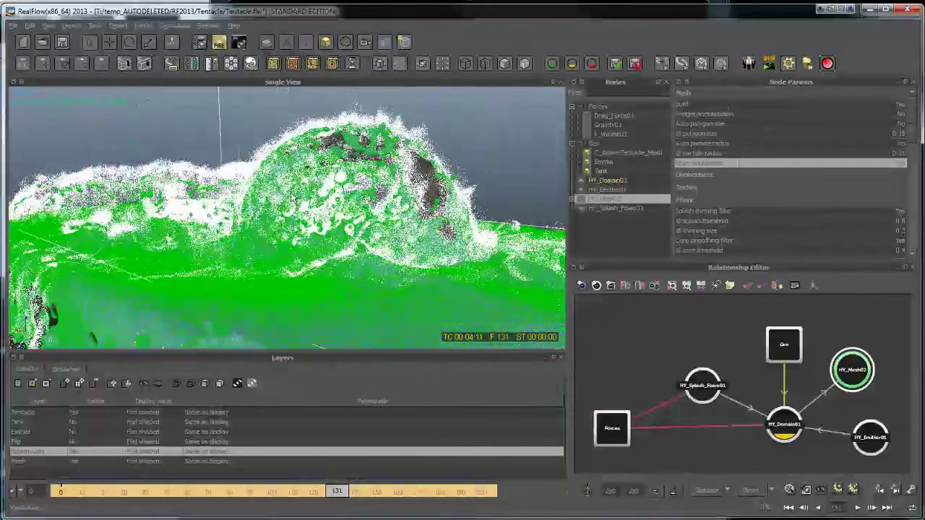
pyautogui.keyDown('alt'); pyautogui.moveTo(344, 166); pyautogui.dragTo(286, 199, button='right'); pyautogui.keyUp('alt')
pyautogui.keyDown('alt'); pyautogui.moveTo(287, 199); pyautogui.dragTo(294, 228); pyautogui.keyUp('alt')
pyautogui.keyDown('alt'); pyautogui.moveTo(294, 227); pyautogui.dragTo(268, 221, button='right'); pyautogui.keyUp('alt')
pyautogui.keyDown('alt'); pyautogui.moveTo(268, 221); pyautogui.dragTo(286, 219); pyautogui.keyUp('alt')
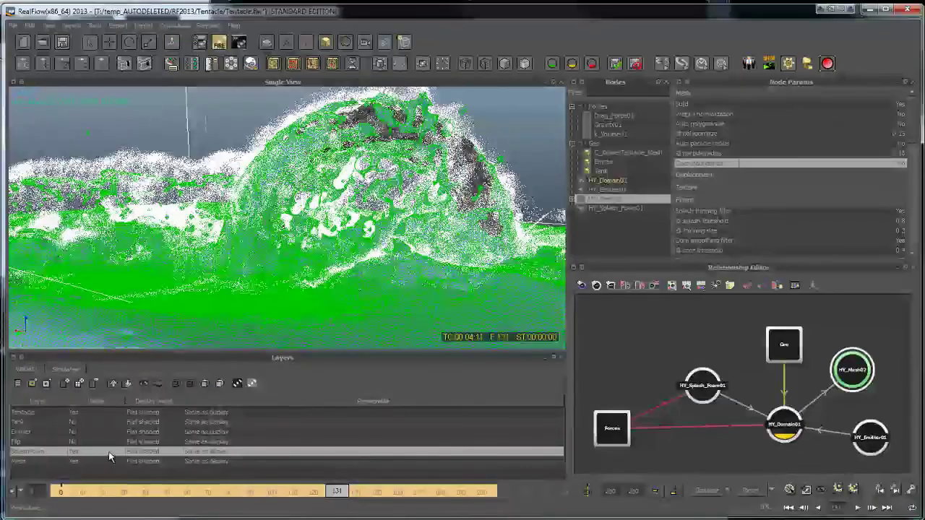
pyautogui.click(159, 385)
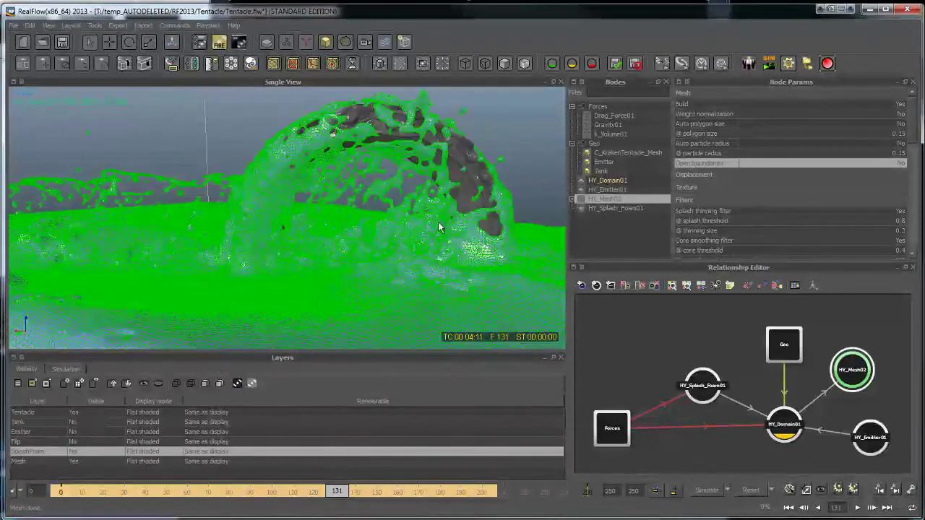
# Set Auto particle radius to Yes and the polygon size to 0.08 for HY_Mesh02, and rebuild the mesh.
pyautogui.click(872, 133)
pyautogui.click(871, 143)
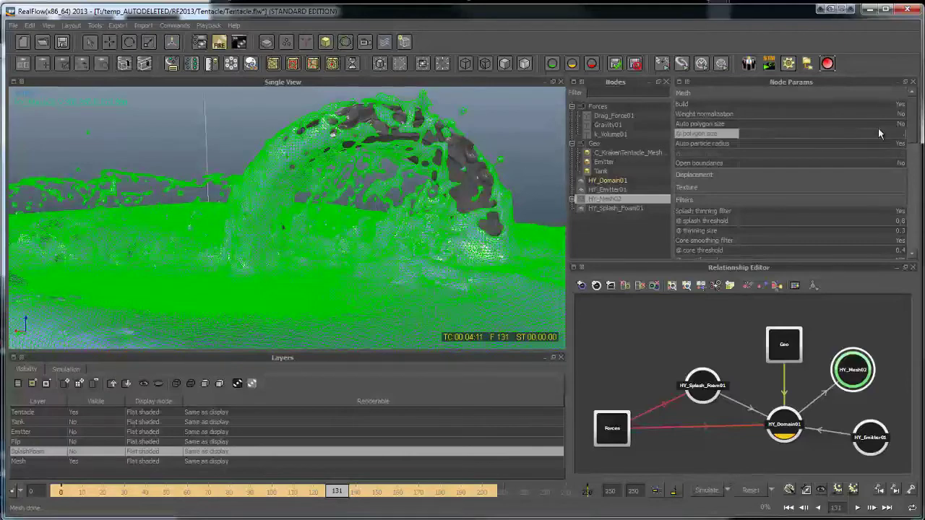
pyautogui.click(878, 130)
pyautogui.write('.08')
pyautogui.press('Return')
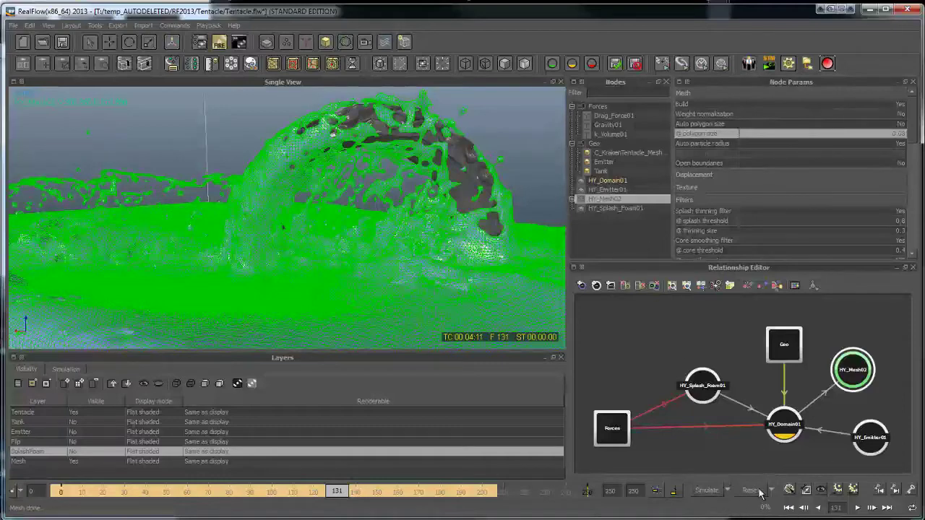
pyautogui.rightClick(617, 198)
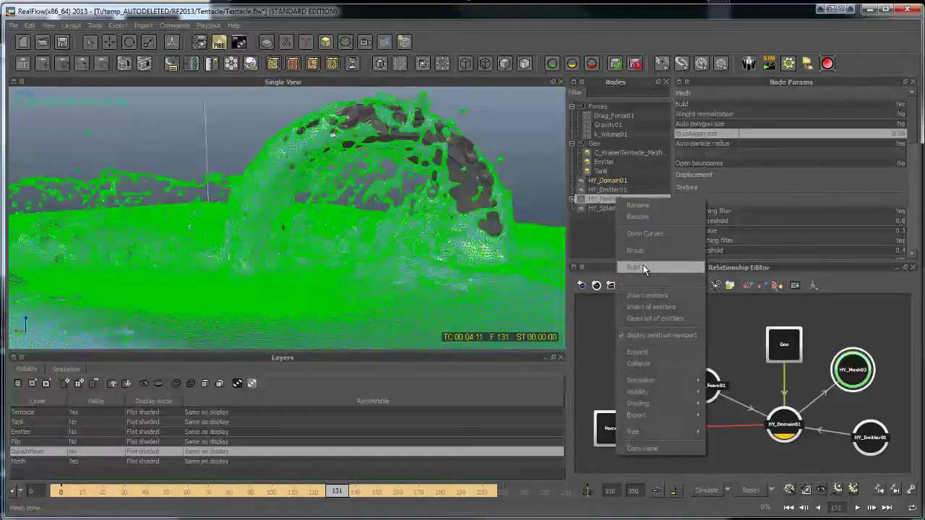
pyautogui.click(643, 267)
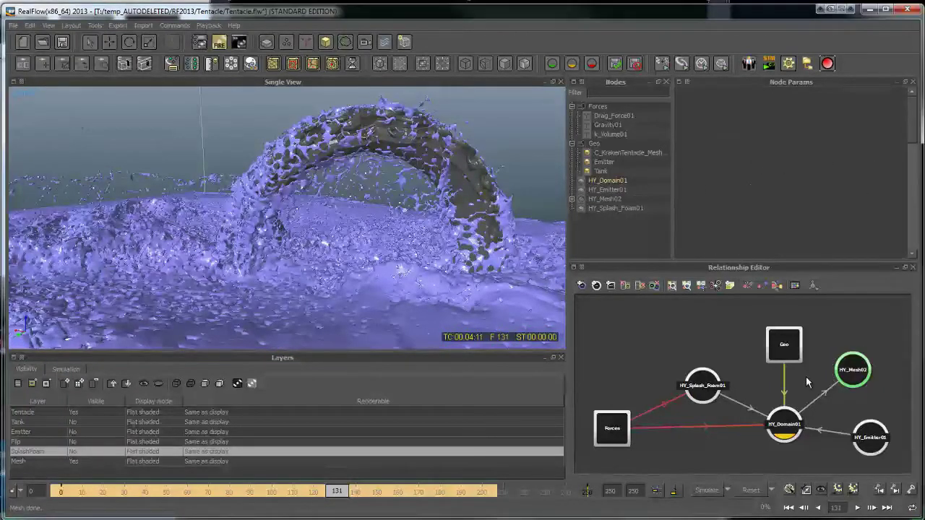
# Set Auto particle radius to No for HY_Mesh02 and deselect the mesh.
pyautogui.click(484, 157)
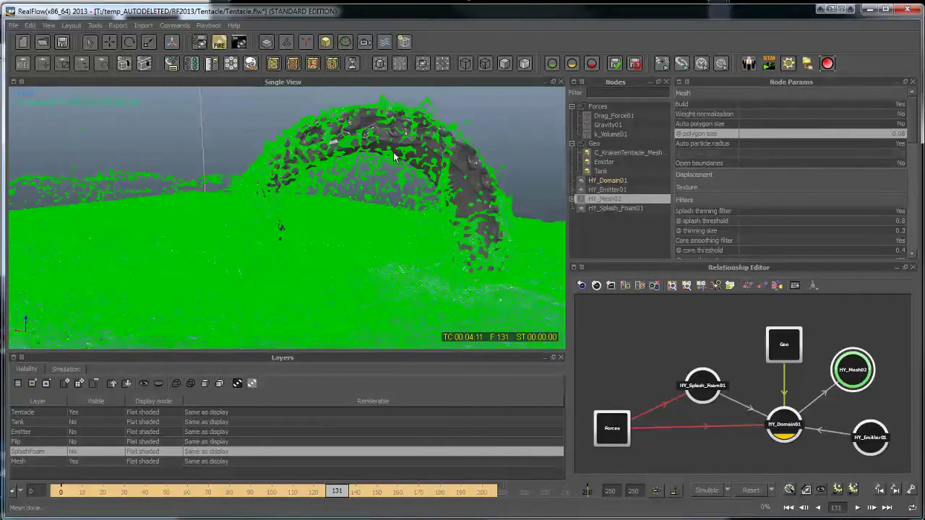
pyautogui.click(884, 142)
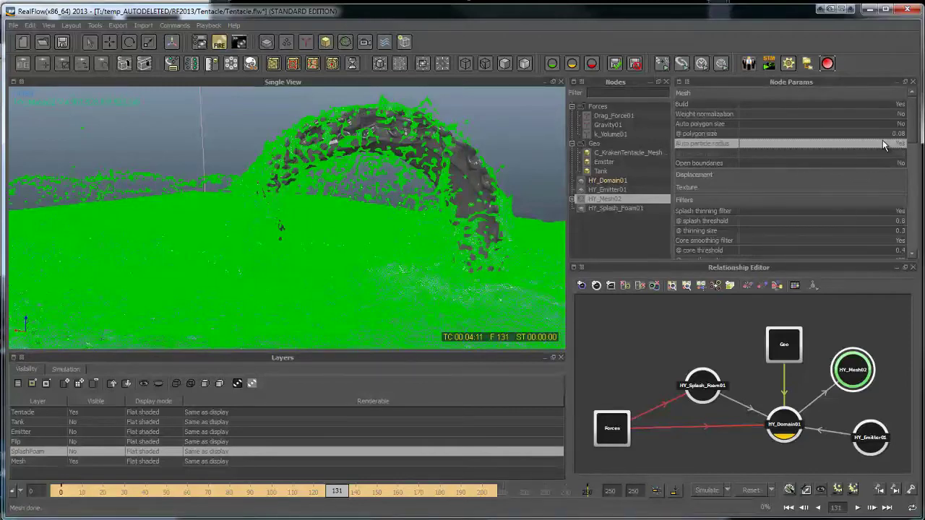
pyautogui.click(882, 142)
pyautogui.click(549, 134)
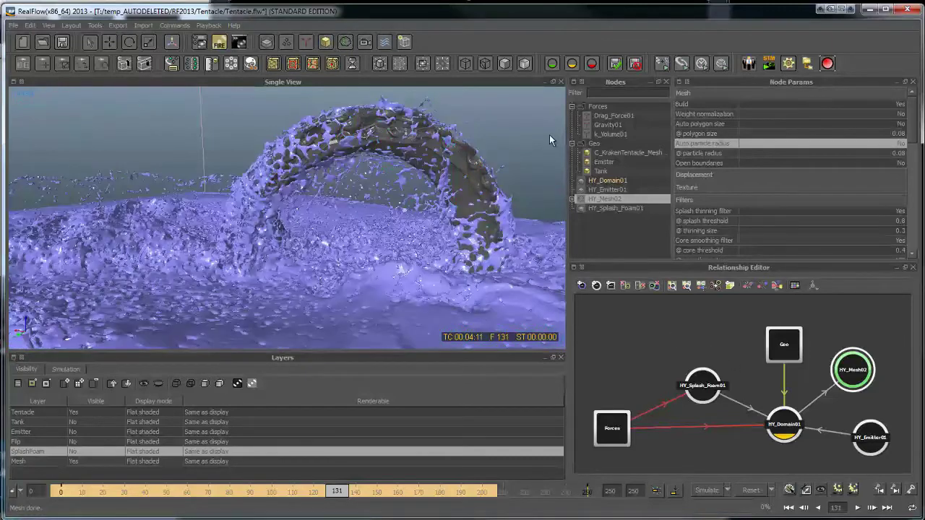
pyautogui.click(362, 317)
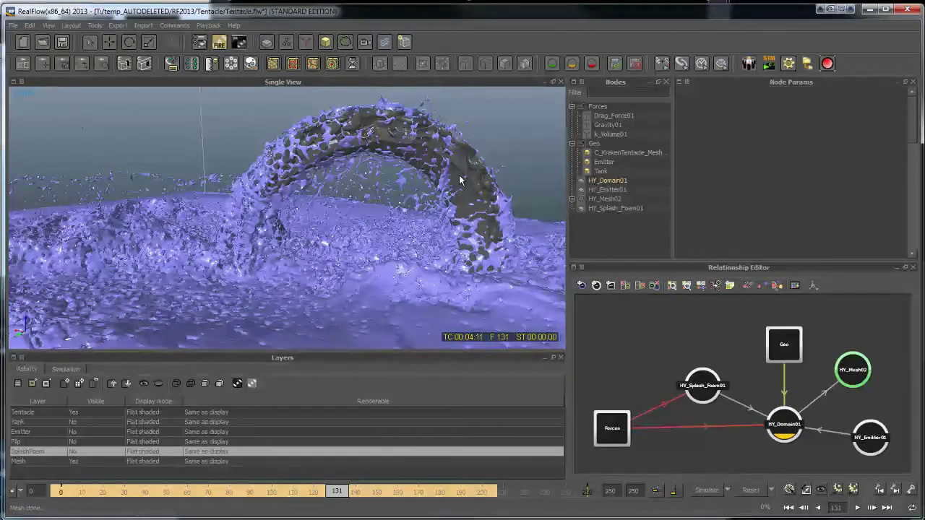
# Set the particle radius of HY_Mesh02 to 0.1 and rebuild the mesh.
pyautogui.click(607, 197)
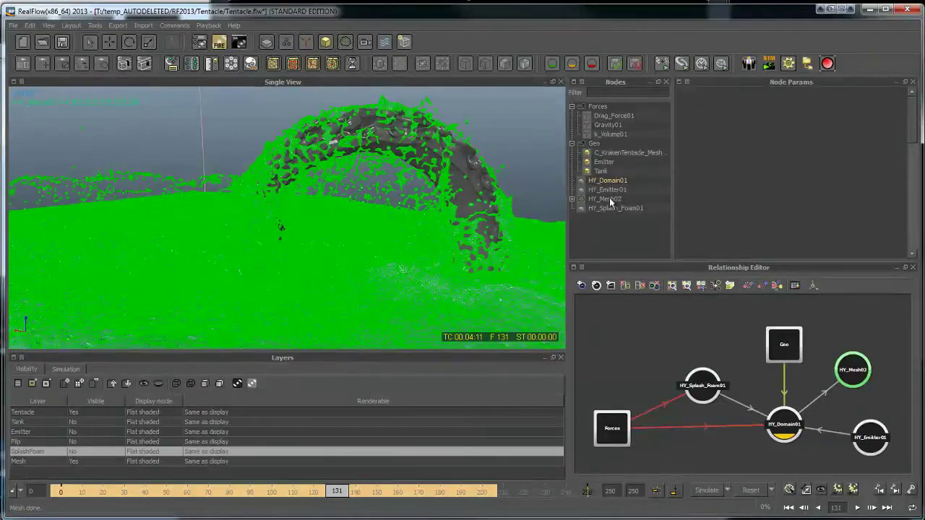
pyautogui.click(608, 199)
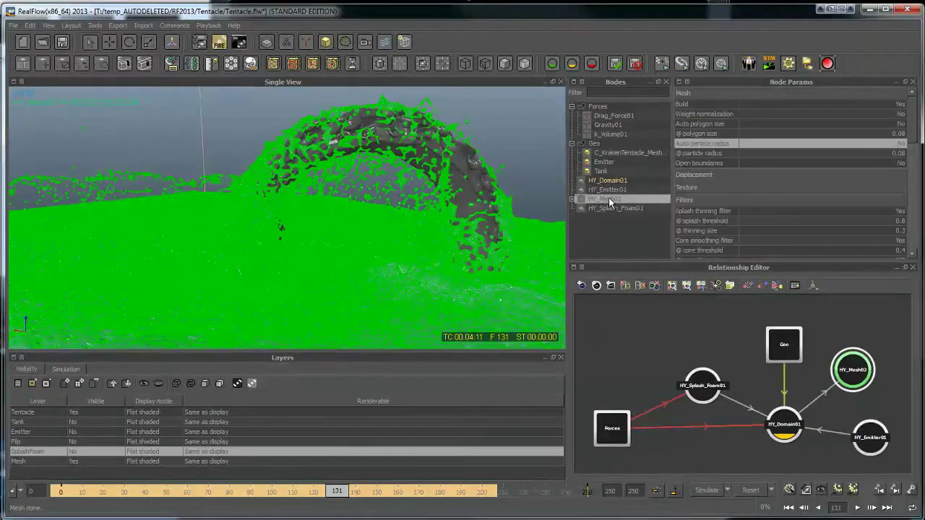
pyautogui.click(862, 155)
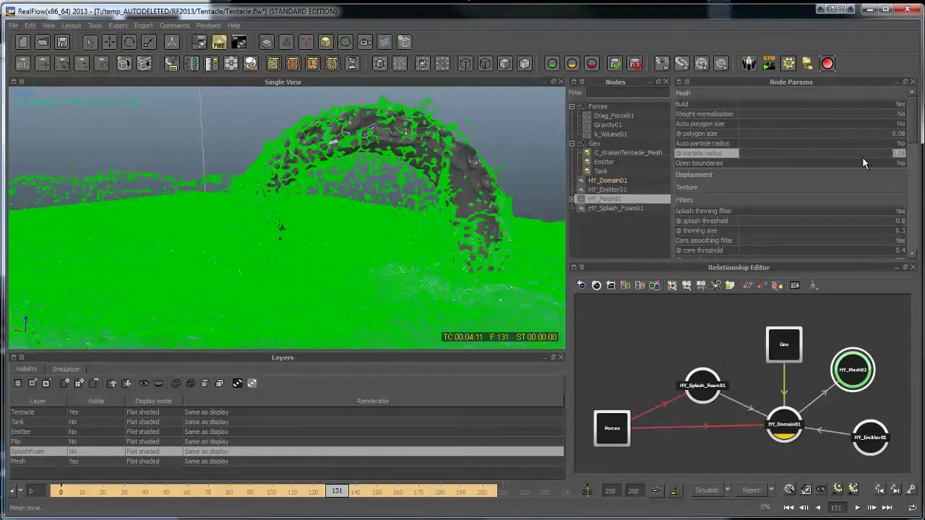
pyautogui.write('1')
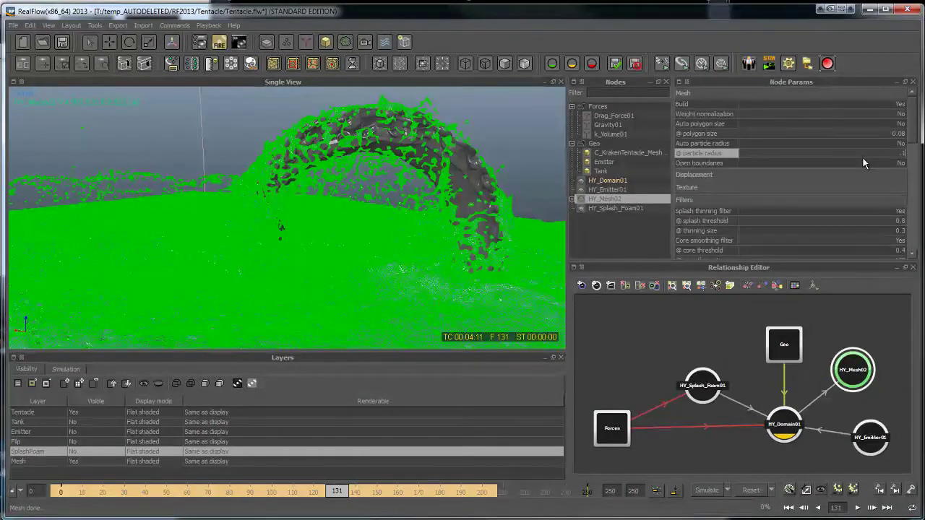
pyautogui.press('Return')
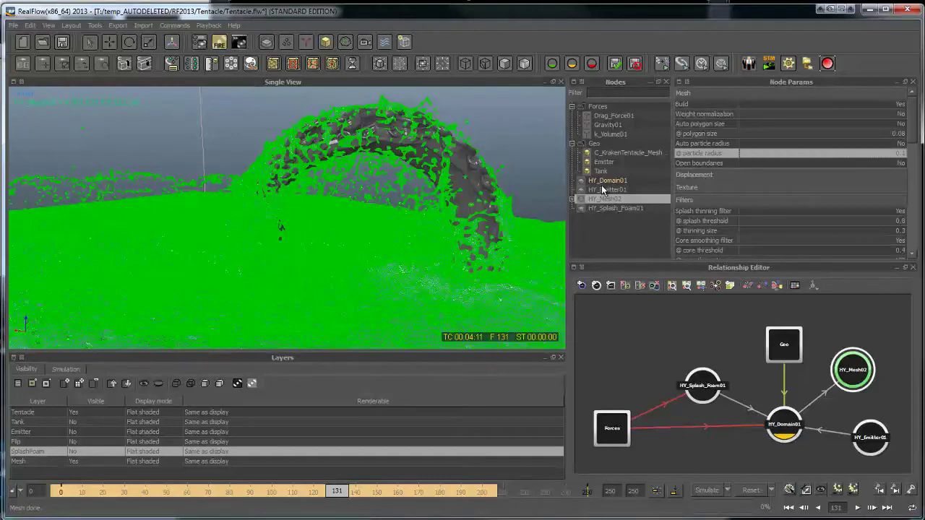
pyautogui.rightClick(609, 203)
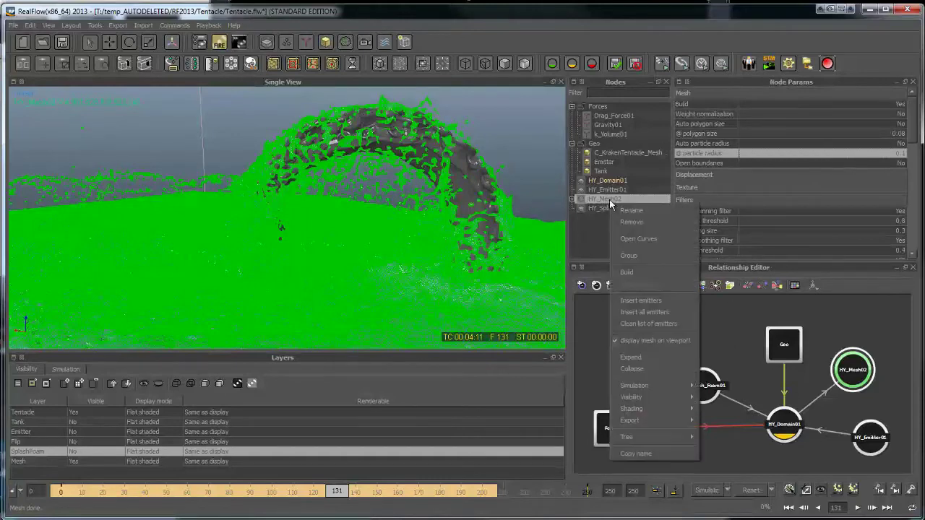
pyautogui.click(636, 272)
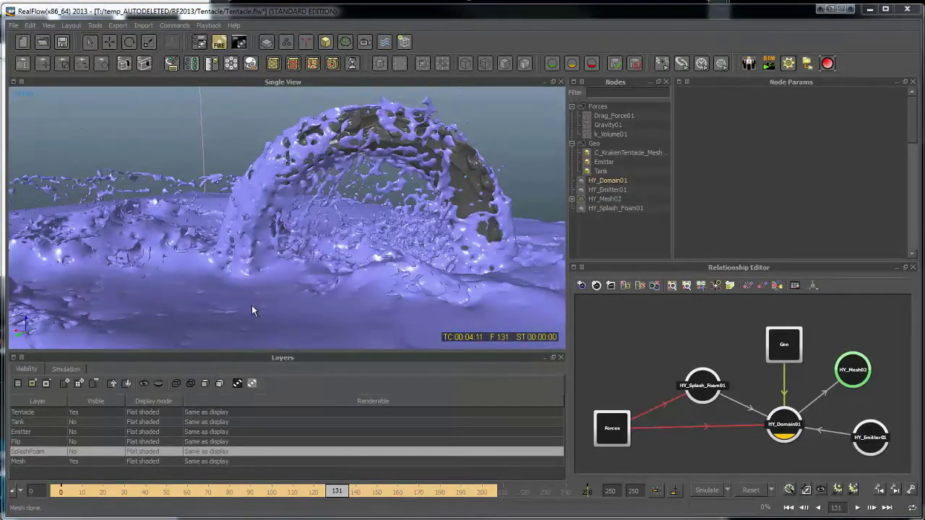
# Turn off the core smoothing filter of HY_Mesh02 and rebuild the mesh.
pyautogui.click(863, 382)
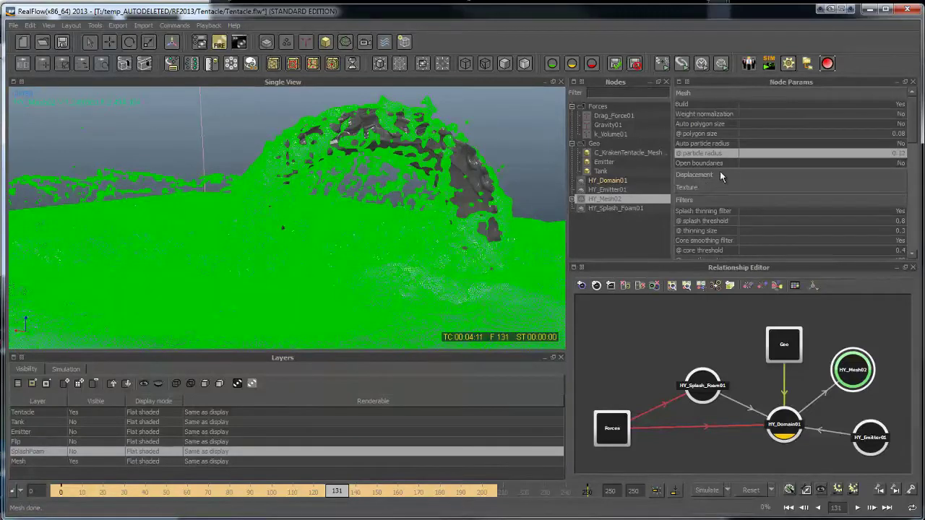
pyautogui.moveTo(912, 146); pyautogui.dragTo(914, 167)
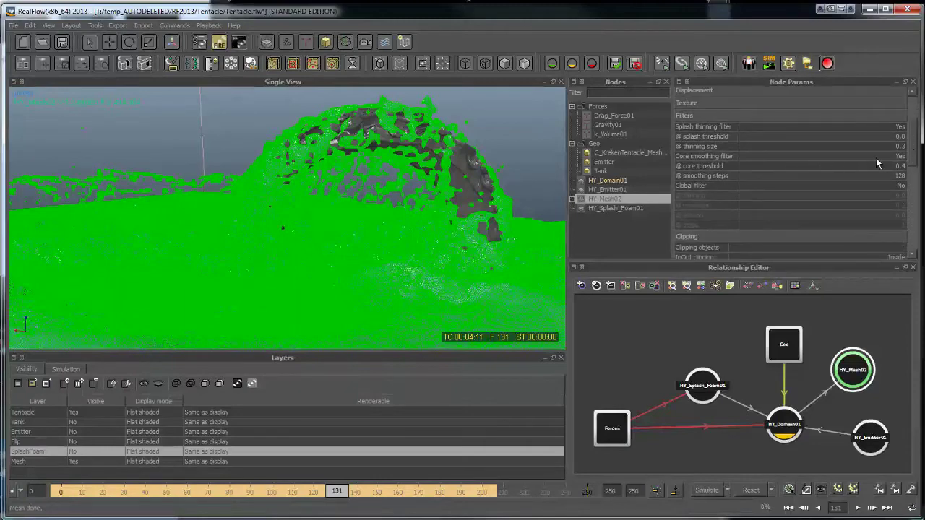
pyautogui.doubleClick(849, 156)
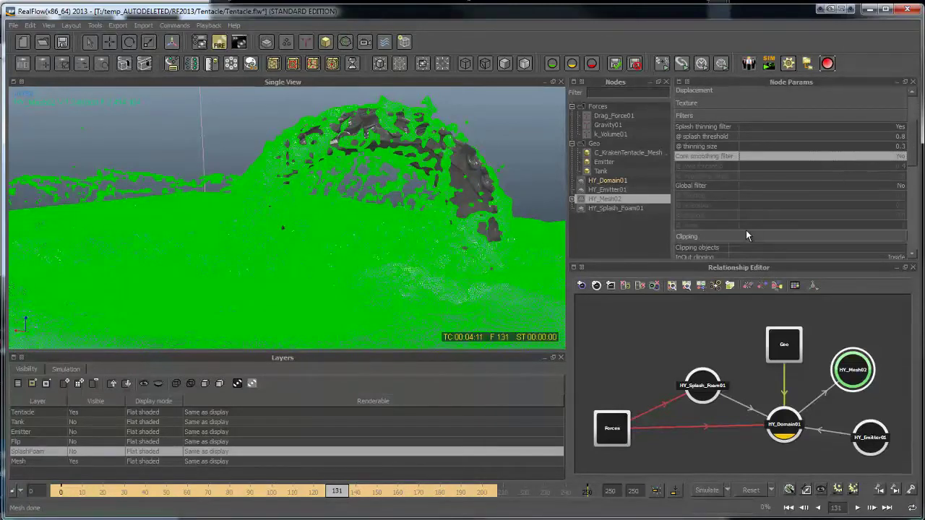
pyautogui.rightClick(625, 198)
pyautogui.click(654, 265)
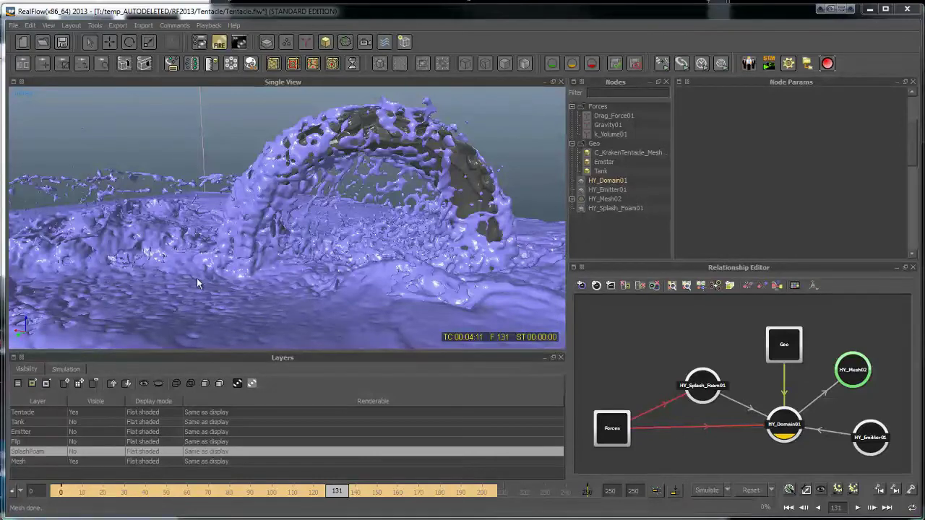
# Turn the core smoothing filter of HY_Mesh02 back on and enable its global filter with 5 steps.
pyautogui.click(612, 198)
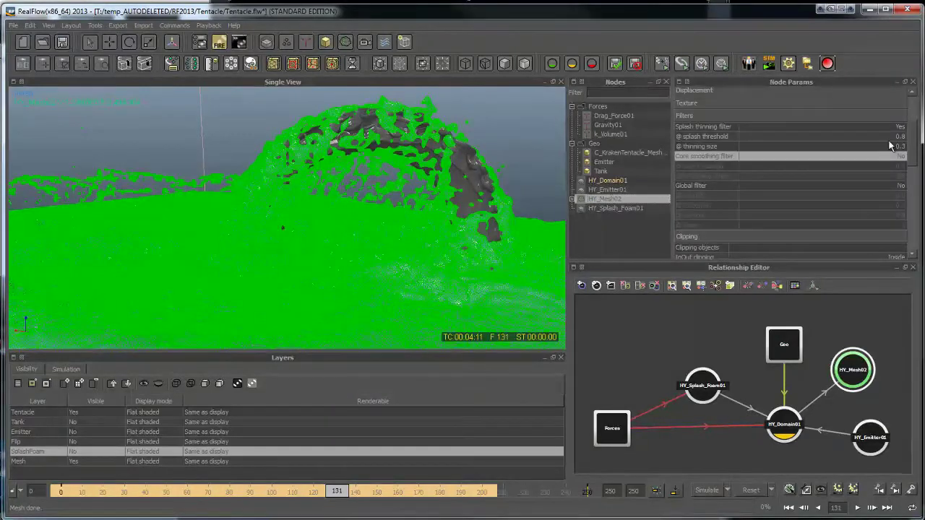
pyautogui.click(873, 157)
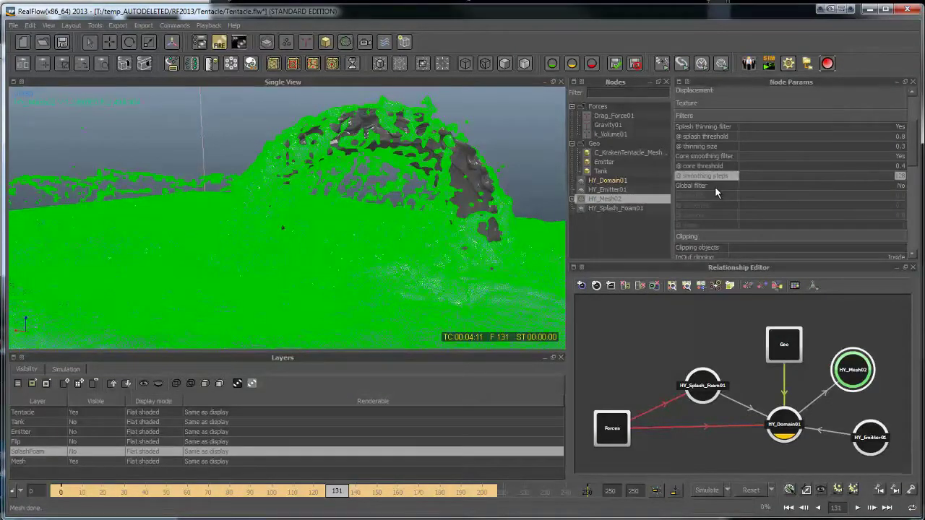
pyautogui.click(809, 186)
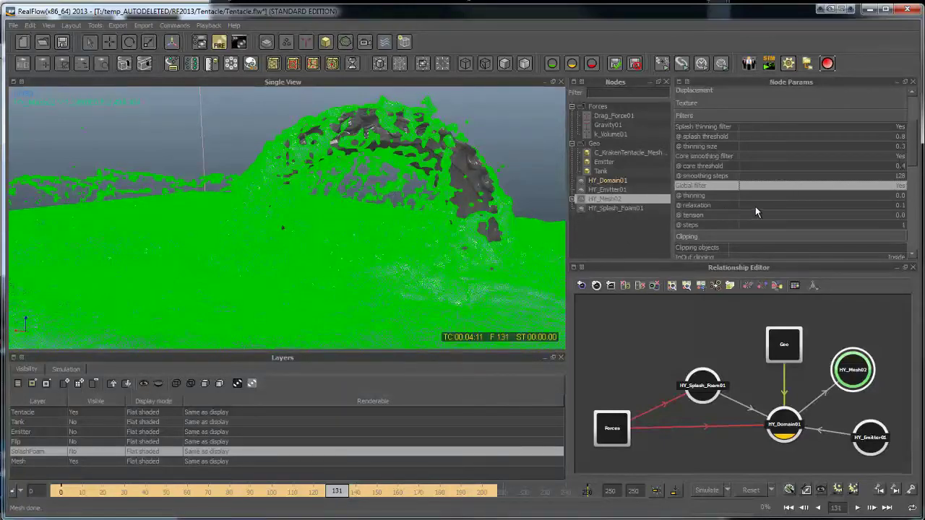
pyautogui.click(782, 205)
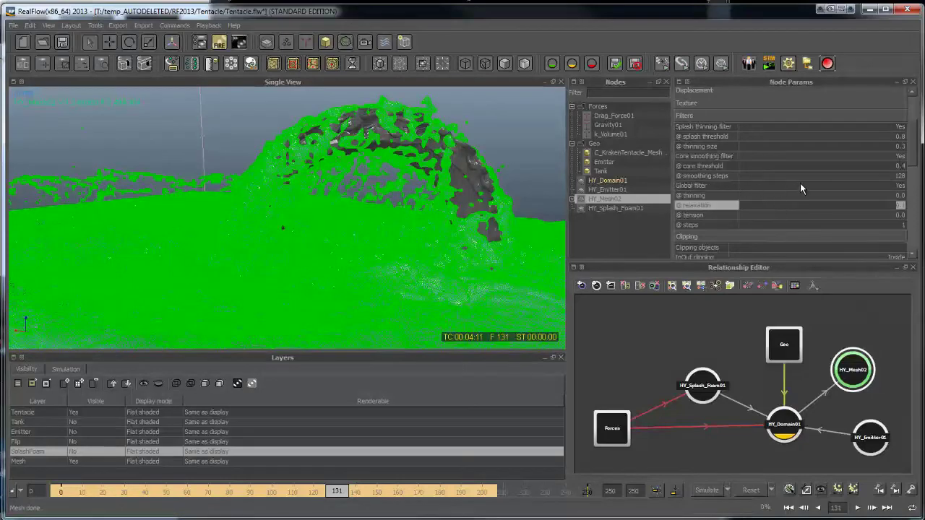
pyautogui.click(785, 225)
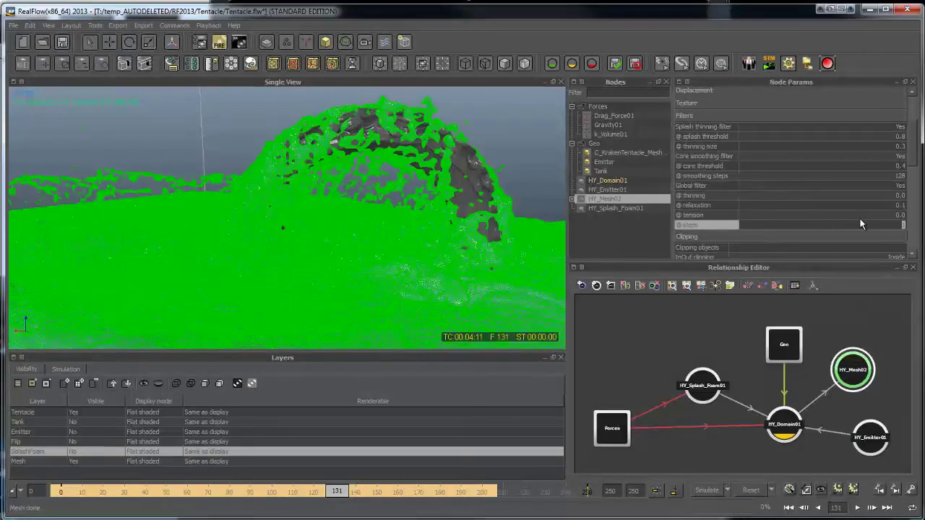
pyautogui.write('5')
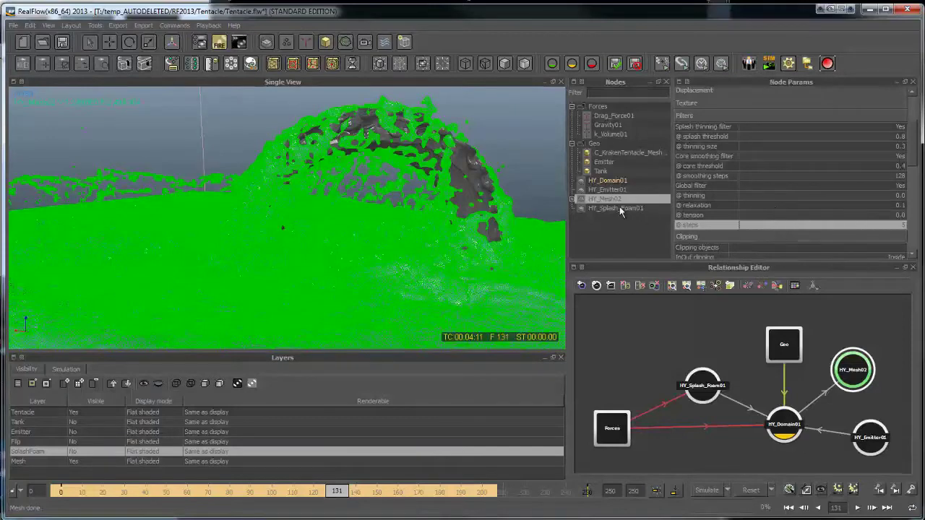
# Set the core filter's smoothing steps to 64, rebuild HY_Mesh02 and inspect the surface around the tentacle arch.
pyautogui.click(768, 175)
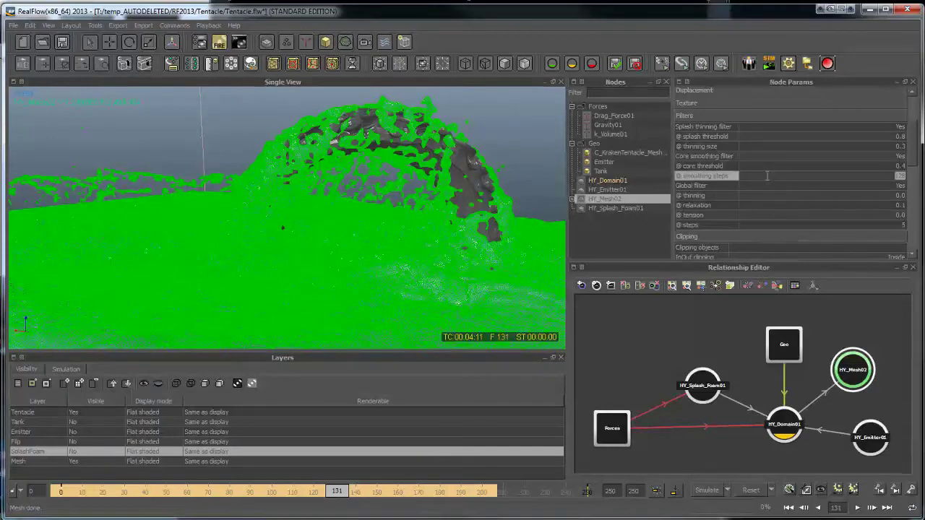
pyautogui.write('64')
pyautogui.press('Return')
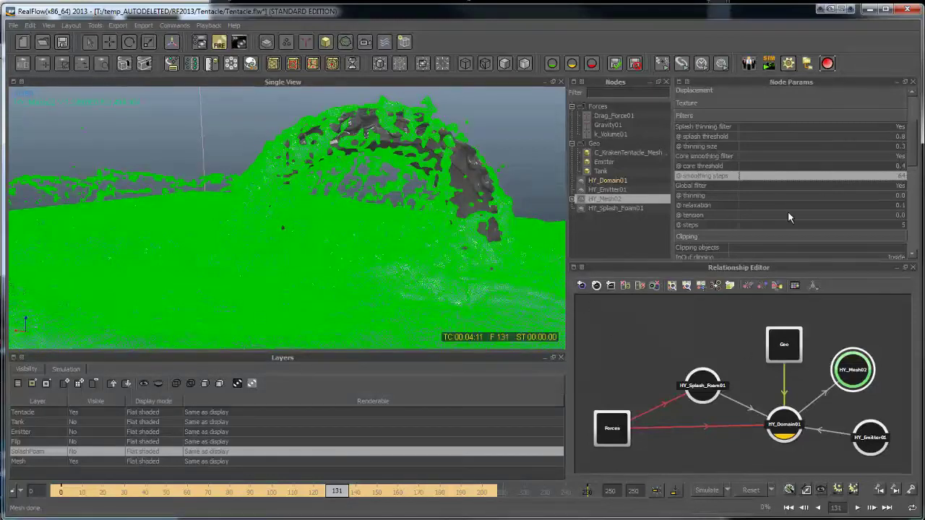
pyautogui.click(655, 269)
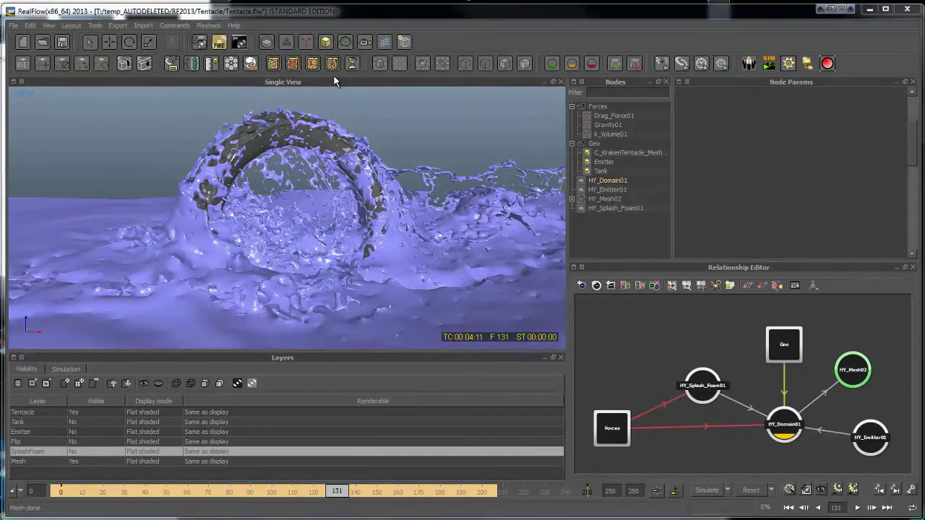
pyautogui.keyDown('alt'); pyautogui.moveTo(320, 201); pyautogui.dragTo(312, 227); pyautogui.keyUp('alt')
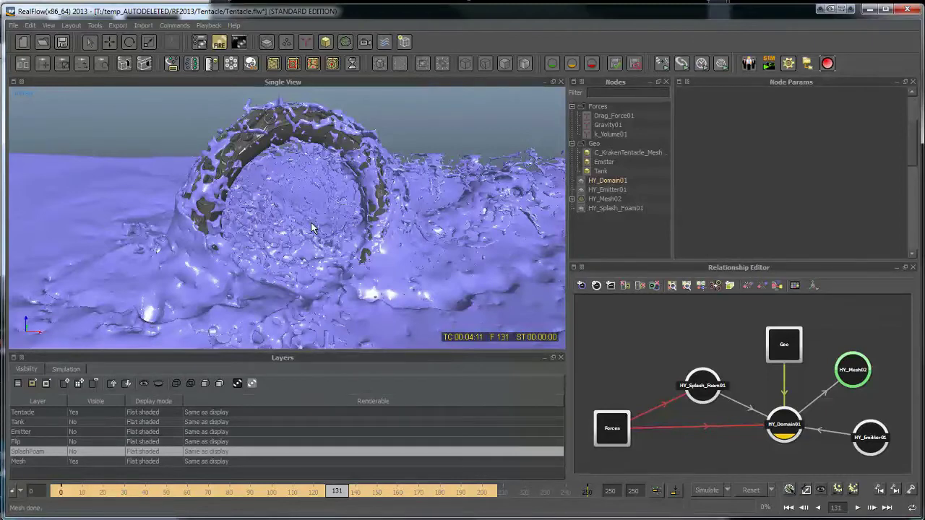
pyautogui.moveTo(236, 189)
pyautogui.keyDown('alt'); pyautogui.mouseDown()
pyautogui.moveTo(344, 249)
pyautogui.moveTo(320, 246)
pyautogui.moveTo(312, 151)
pyautogui.moveTo(279, 229)
pyautogui.moveTo(279, 202)
pyautogui.moveTo(235, 193)
pyautogui.mouseUp(); pyautogui.keyUp('alt')
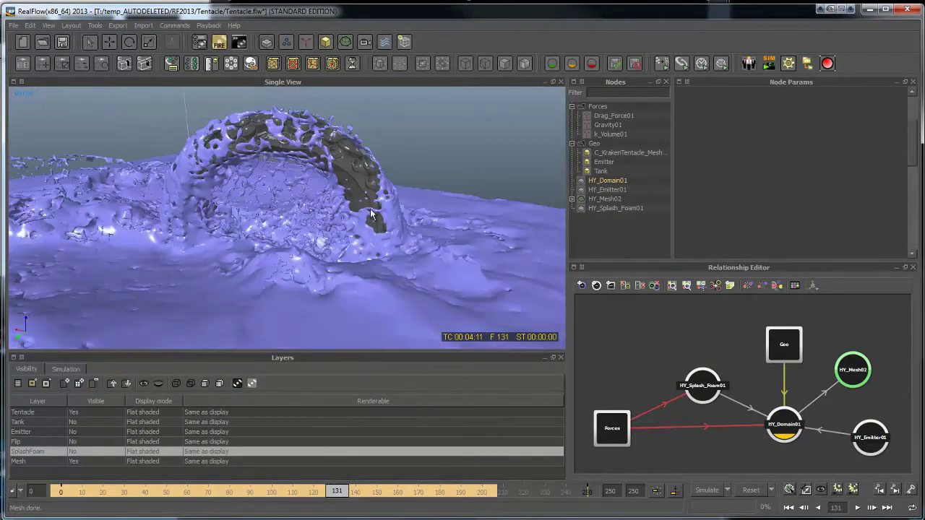
# Go to frame 2 and set the global filter of HY_Mesh02 to No.
pyautogui.click(65, 495)
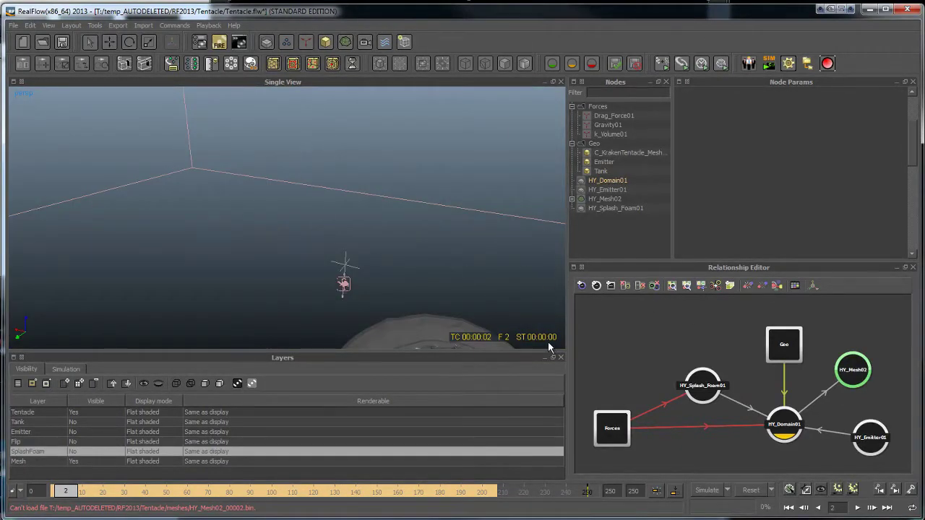
pyautogui.click(853, 370)
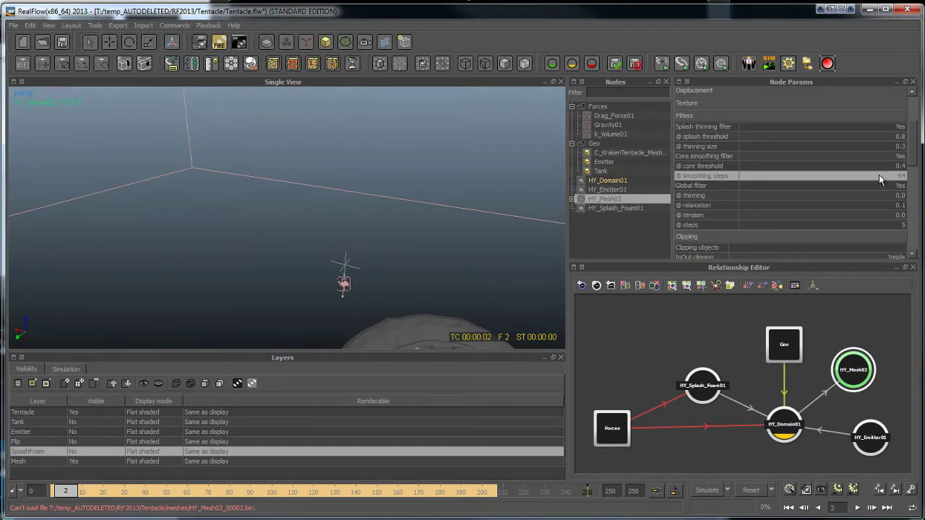
pyautogui.click(854, 187)
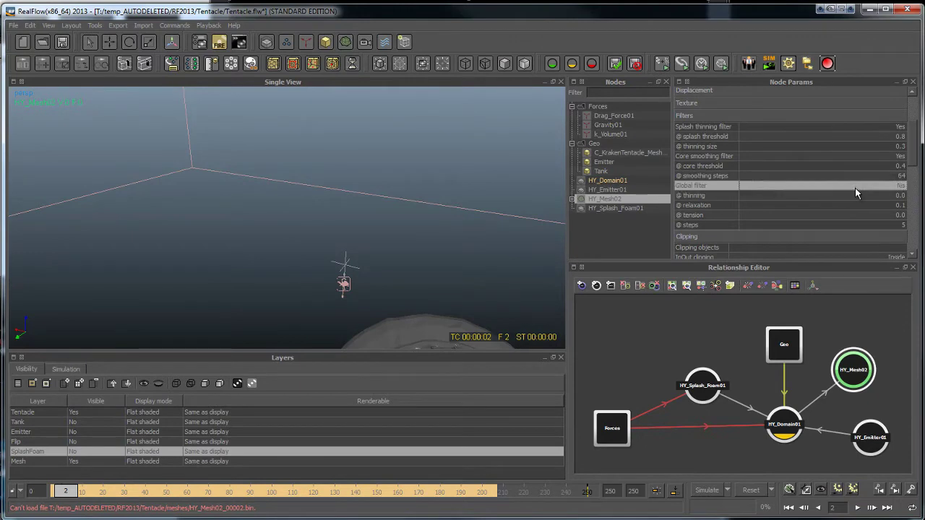
pyautogui.doubleClick(854, 188)
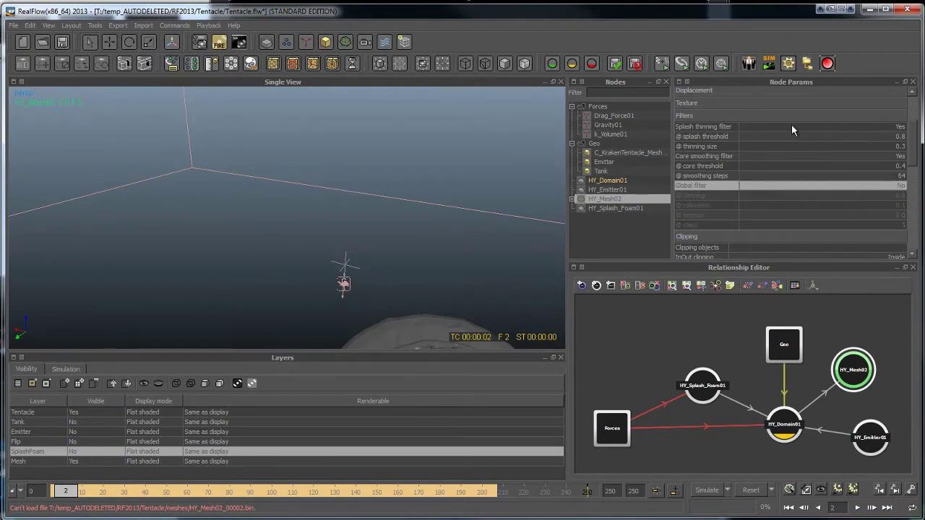
# Set HY_Mesh02's polygon size to 0.5 and turn on Auto particle radius.
pyautogui.click(738, 117)
pyautogui.scroll(3, 824, 217)
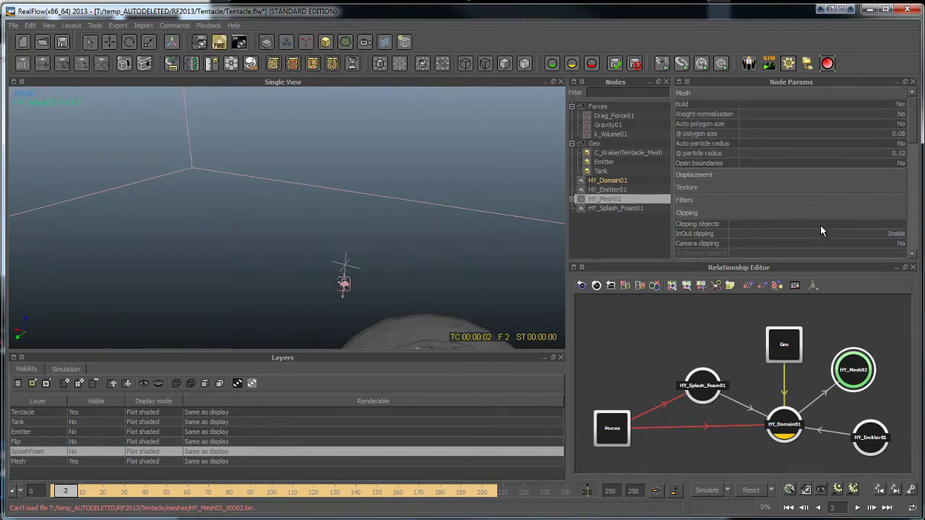
pyautogui.click(840, 134)
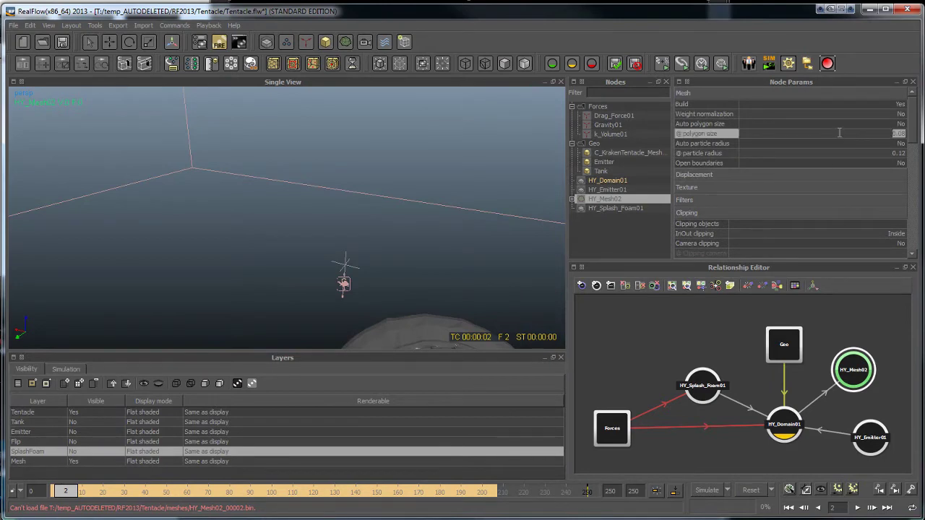
pyautogui.write('0.5')
pyautogui.click(841, 151)
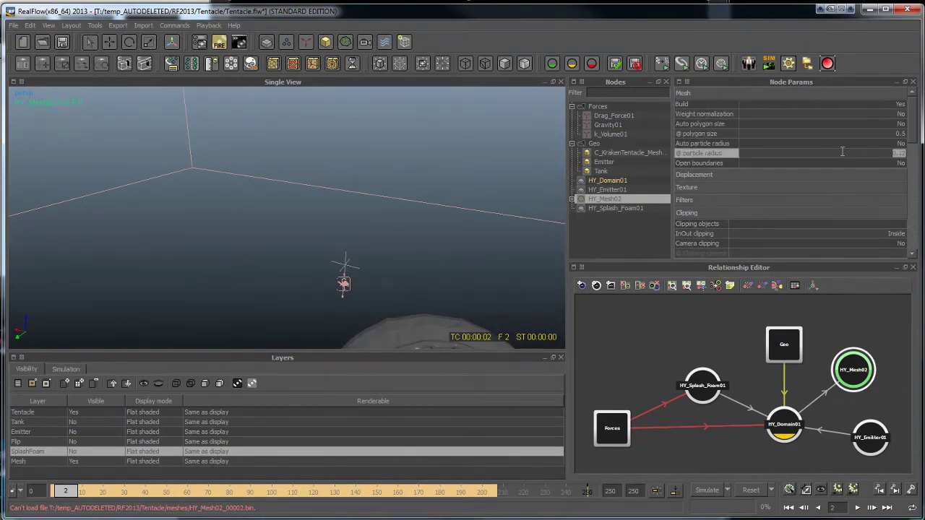
pyautogui.click(842, 143)
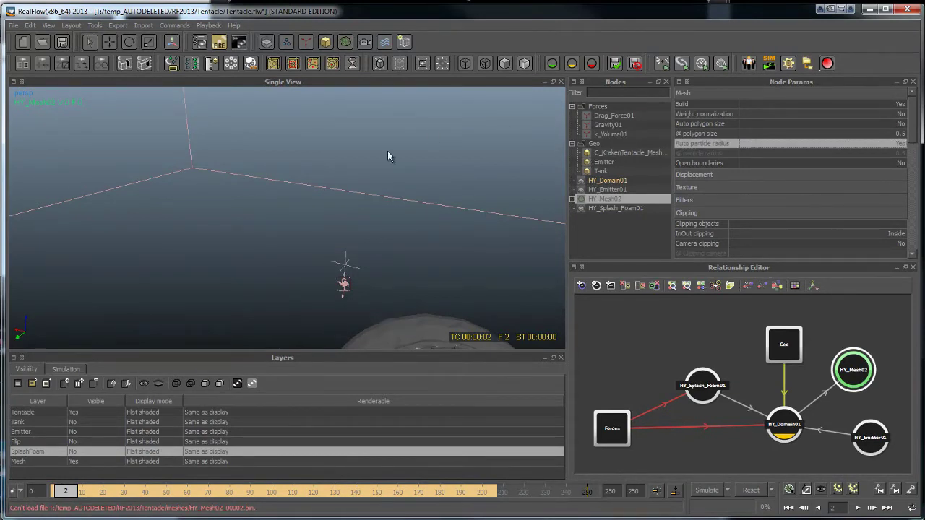
# Build the HY_Mesh02 mesh for the current frame, inspect its surface and clear the selection.
pyautogui.rightClick(612, 199)
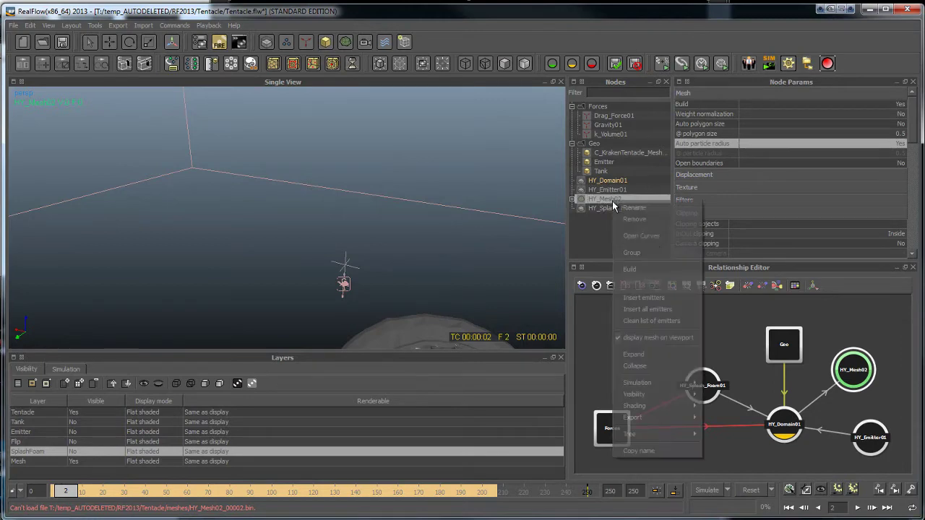
pyautogui.click(642, 265)
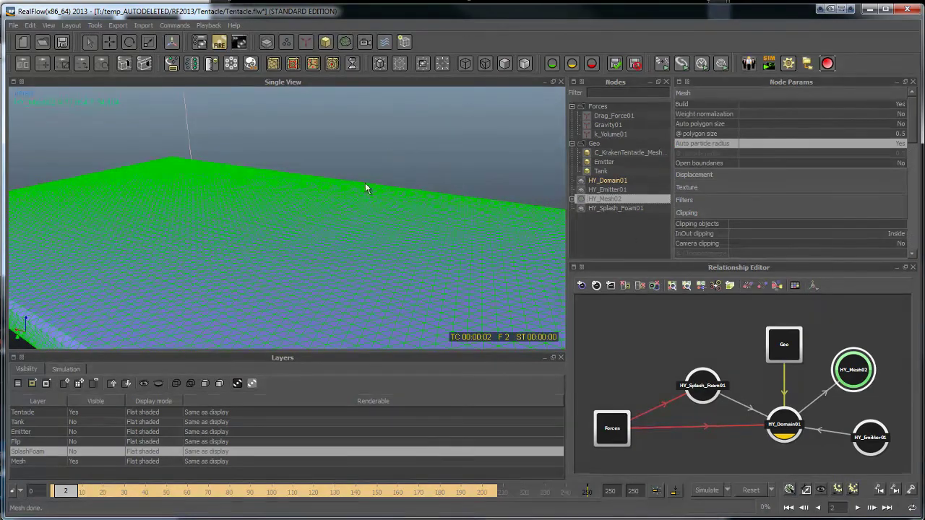
pyautogui.keyDown('alt'); pyautogui.moveTo(365, 184); pyautogui.dragTo(382, 223); pyautogui.keyUp('alt')
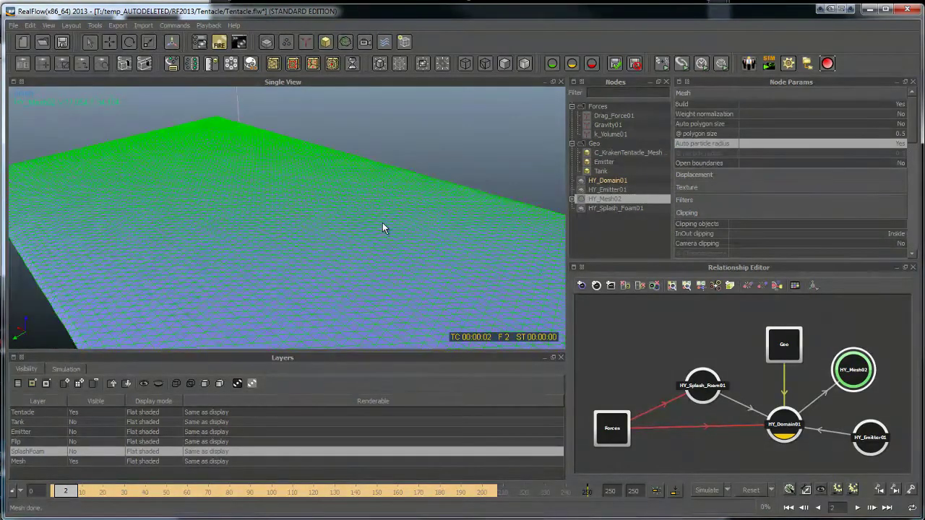
pyautogui.click(502, 240)
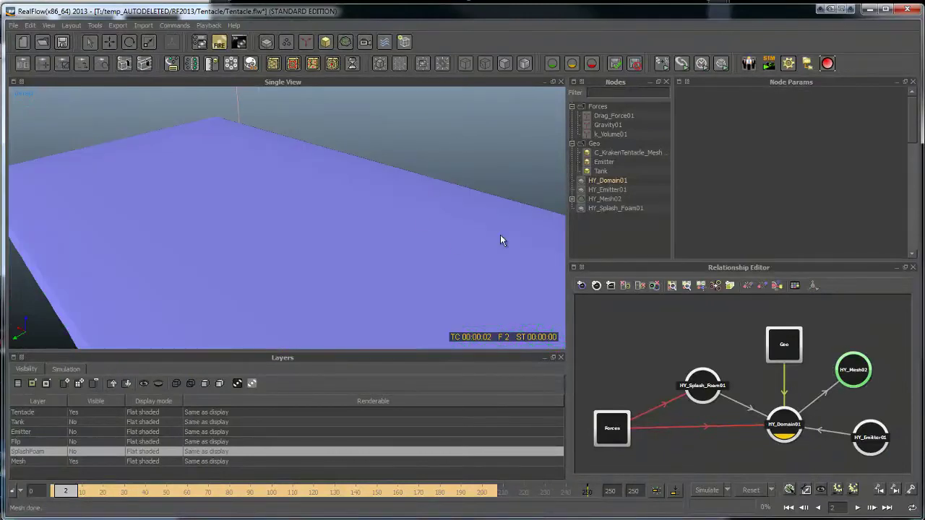
# Change HY_Mesh02's shader type to Displacement and inspect the shaded surface and the shader settings.
pyautogui.click(854, 370)
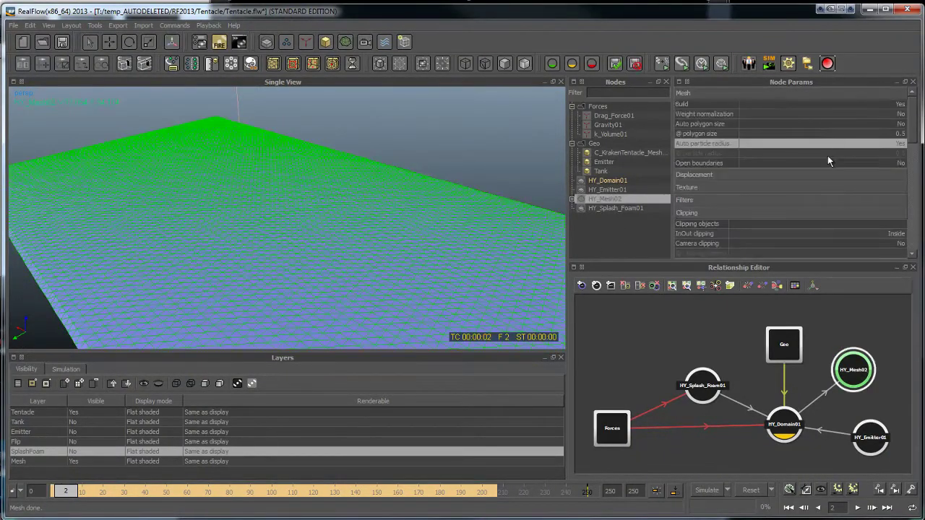
pyautogui.scroll(-5, 813, 186)
pyautogui.scroll(3, 814, 185)
pyautogui.click(792, 205)
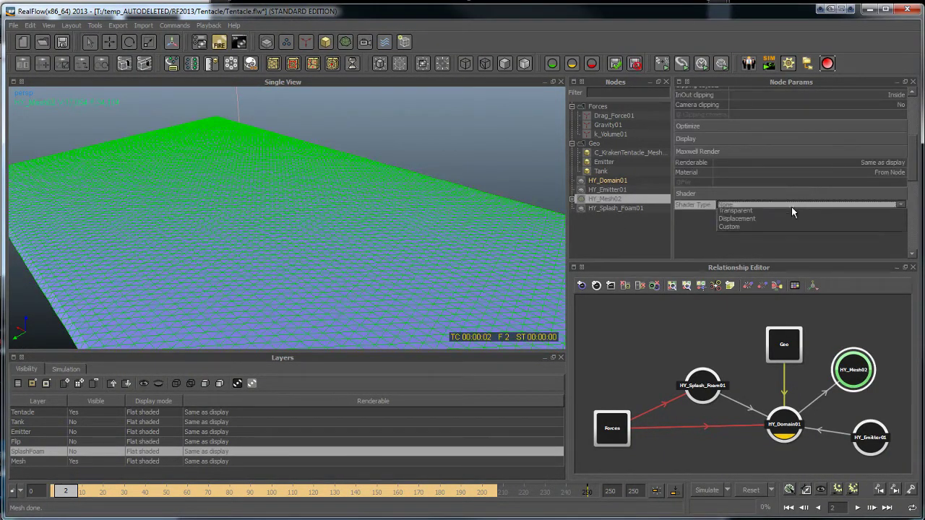
pyautogui.click(755, 222)
pyautogui.click(373, 163)
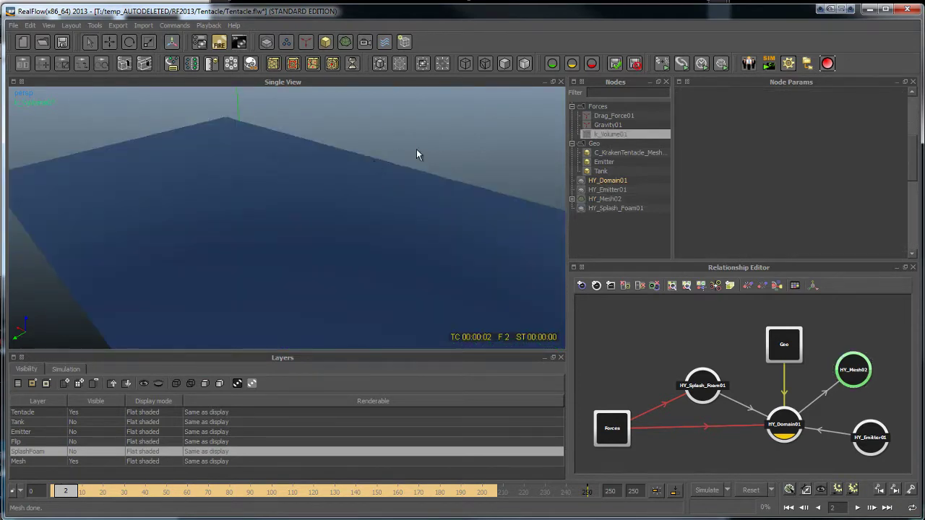
pyautogui.keyDown('alt'); pyautogui.moveTo(416, 148); pyautogui.dragTo(434, 169); pyautogui.keyUp('alt')
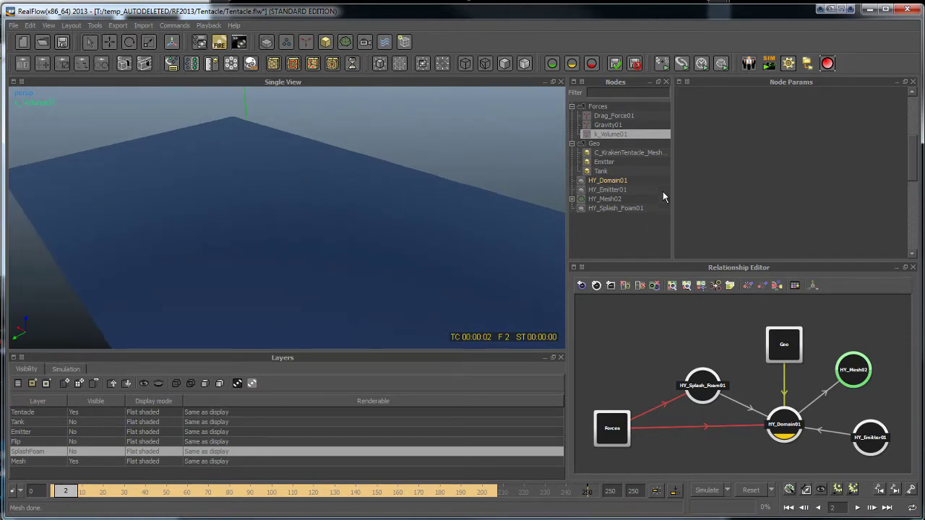
pyautogui.click(847, 378)
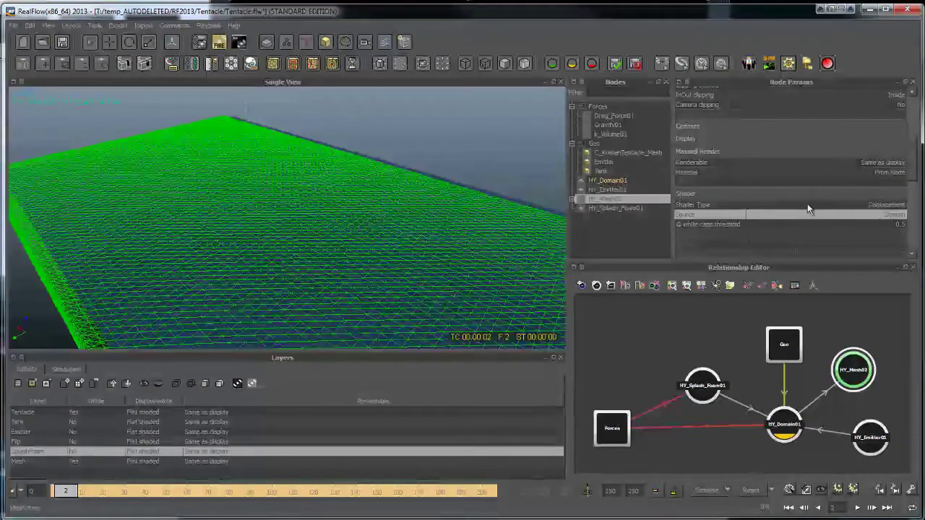
# Set Calculate displacement to Always in HY_Domain01's Ocean Statistical Spectrum settings and inspect the waves on the surface.
pyautogui.click(789, 419)
pyautogui.scroll(3, 813, 206)
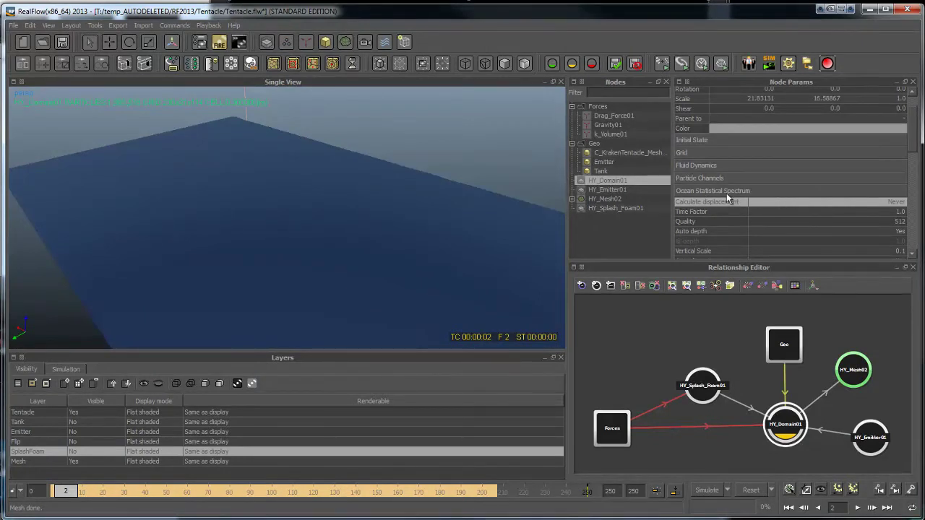
pyautogui.click(820, 206)
pyautogui.click(835, 203)
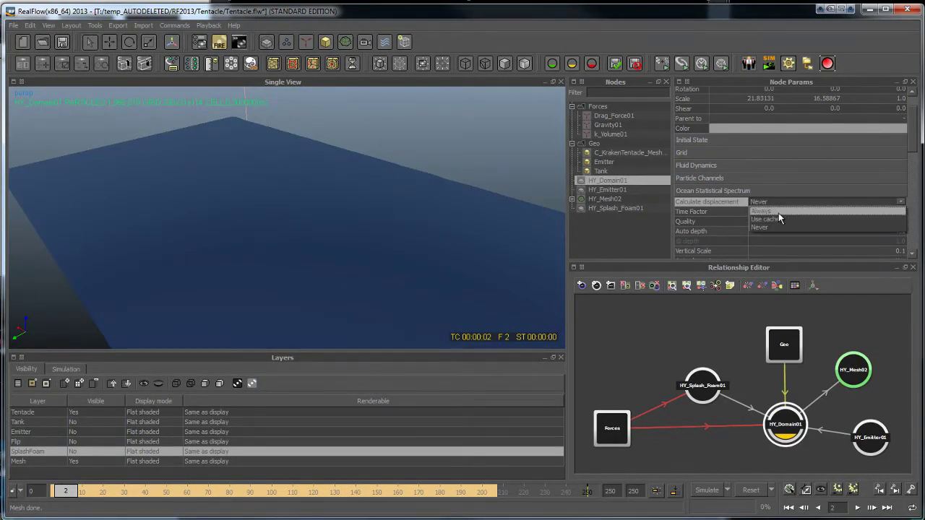
pyautogui.click(778, 211)
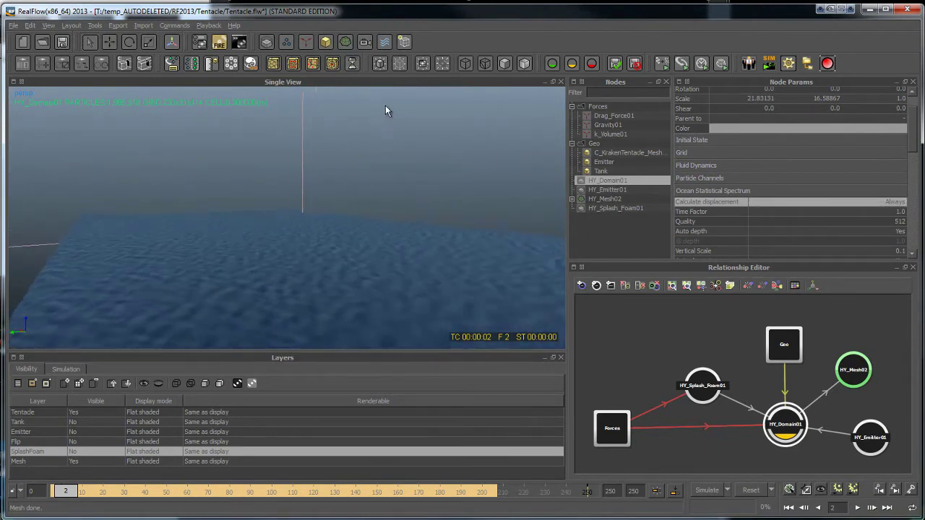
pyautogui.keyDown('alt'); pyautogui.moveTo(385, 105); pyautogui.dragTo(330, 213); pyautogui.keyUp('alt')
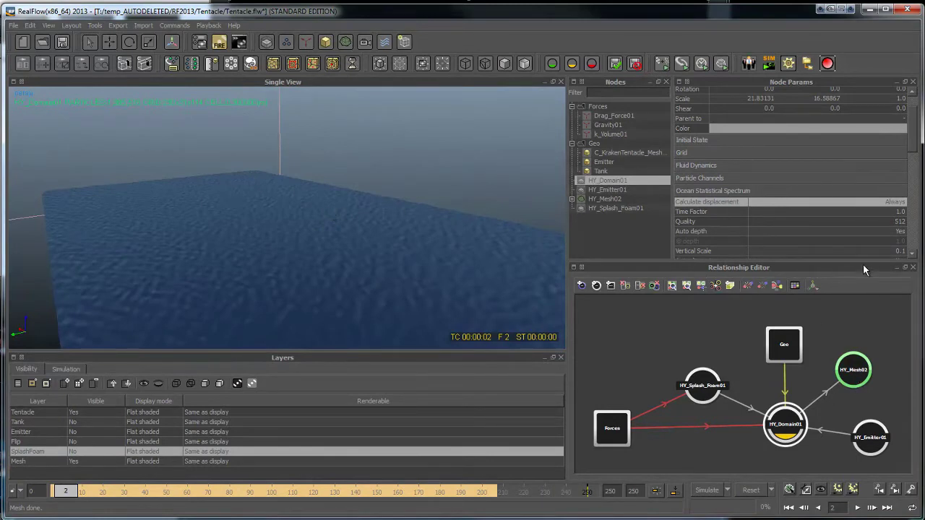
pyautogui.keyDown('alt'); pyautogui.moveTo(456, 205); pyautogui.dragTo(368, 198); pyautogui.keyUp('alt')
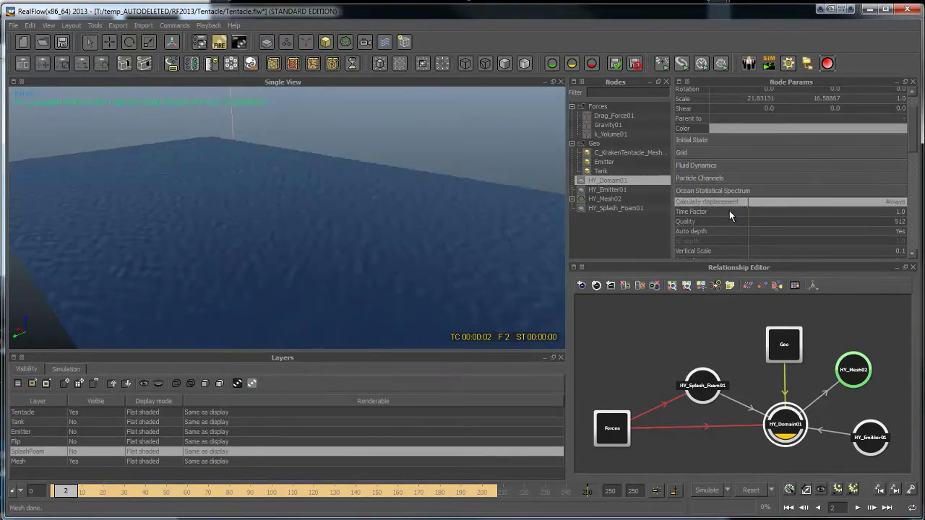
# Set the ocean spectrum's Time Factor to 0.8 and leave Auto depth set to Yes.
pyautogui.doubleClick(784, 211)
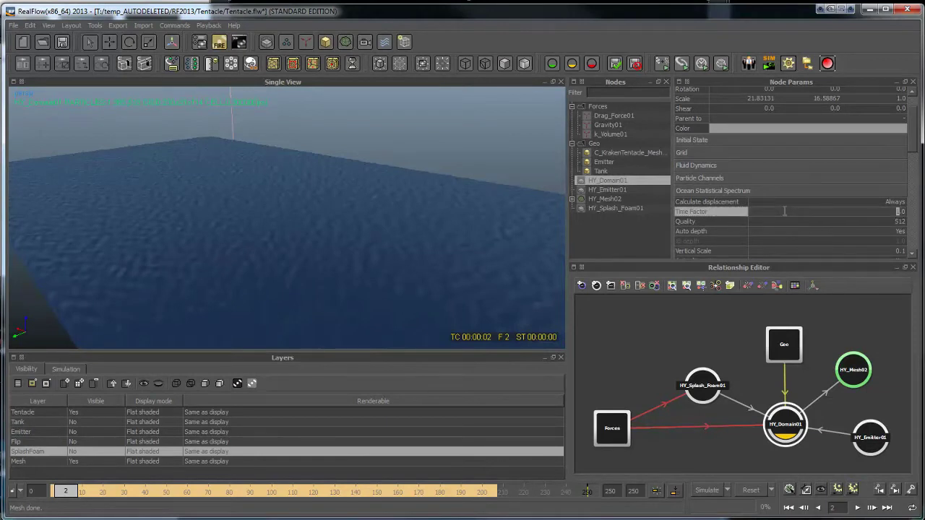
pyautogui.write('0.8')
pyautogui.moveTo(915, 140); pyautogui.dragTo(913, 161)
pyautogui.click(868, 155)
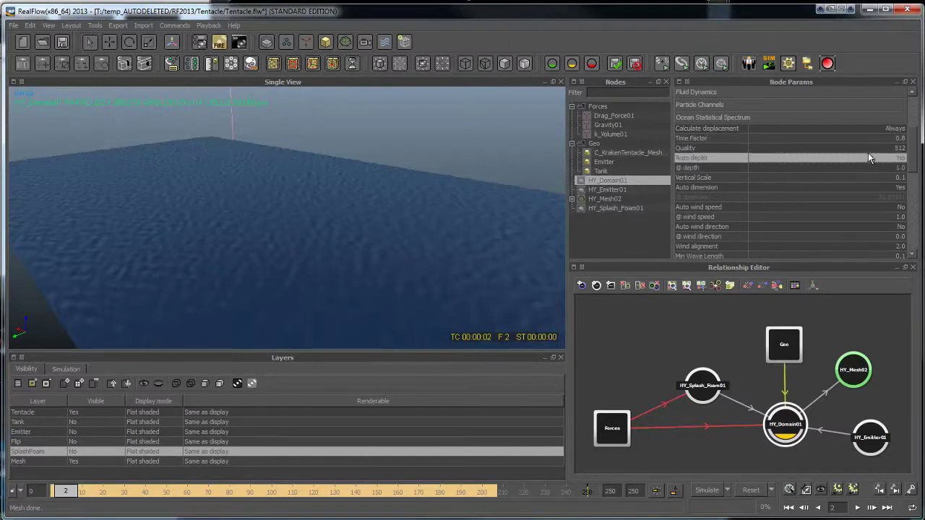
pyautogui.click(864, 155)
# Try the ocean spectrum Quality values 1024 and 2048, and set Quality back to 512.
pyautogui.click(863, 150)
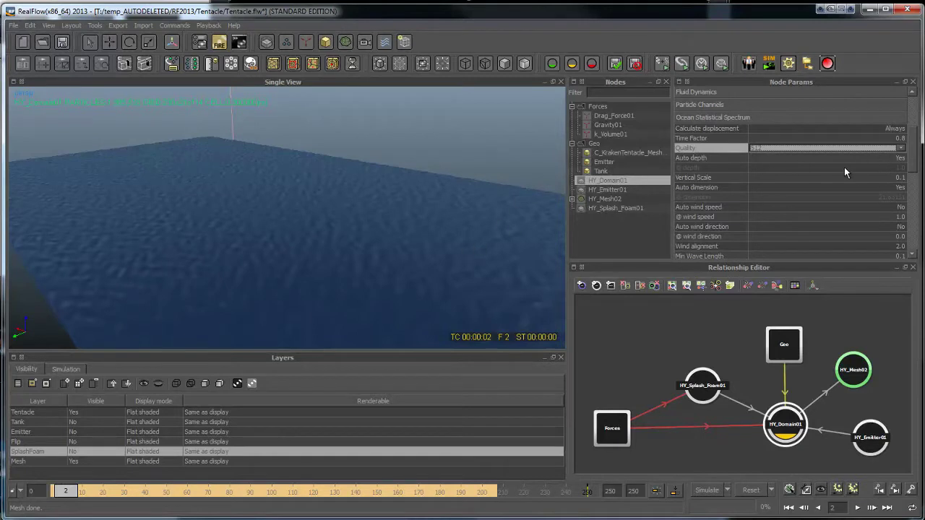
pyautogui.click(876, 148)
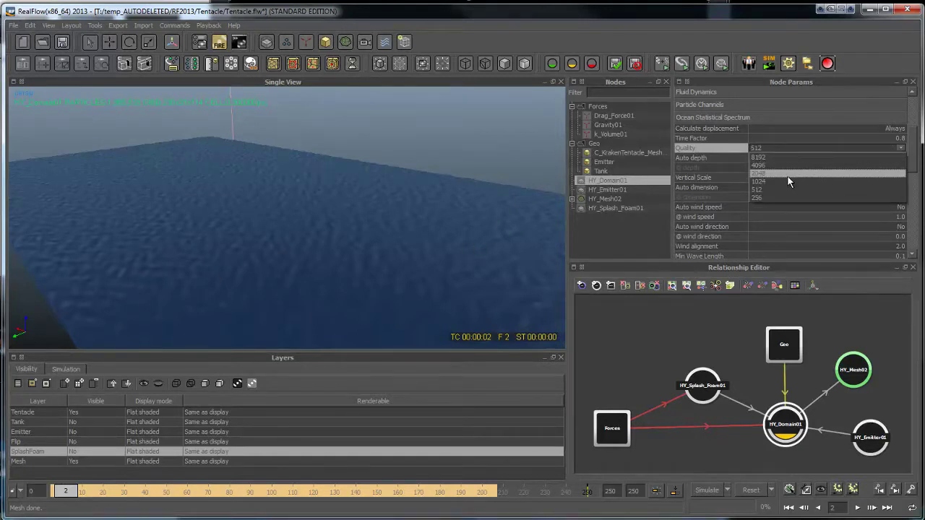
pyautogui.click(582, 230)
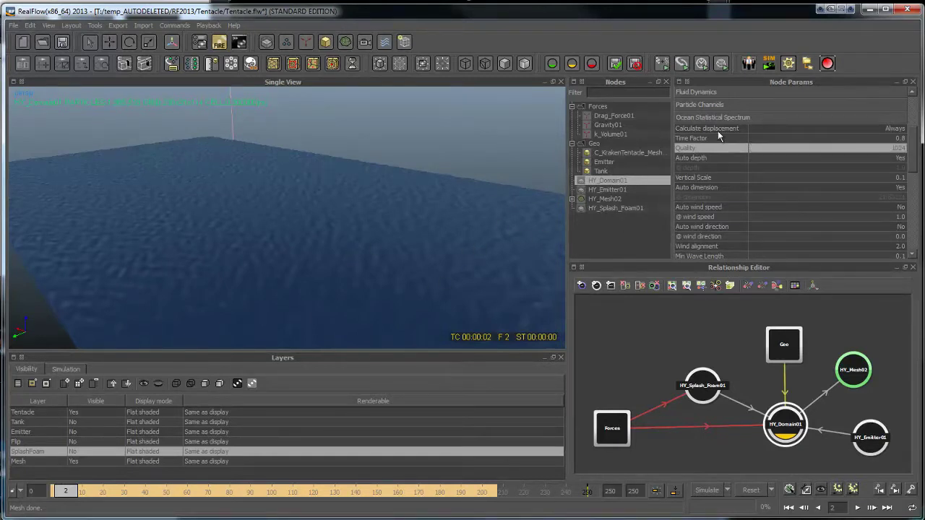
pyautogui.click(811, 155)
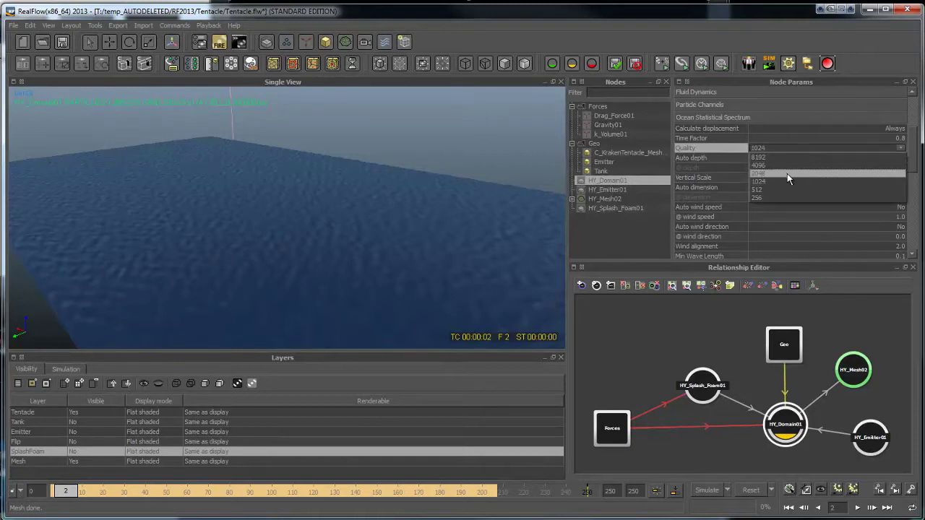
pyautogui.click(787, 174)
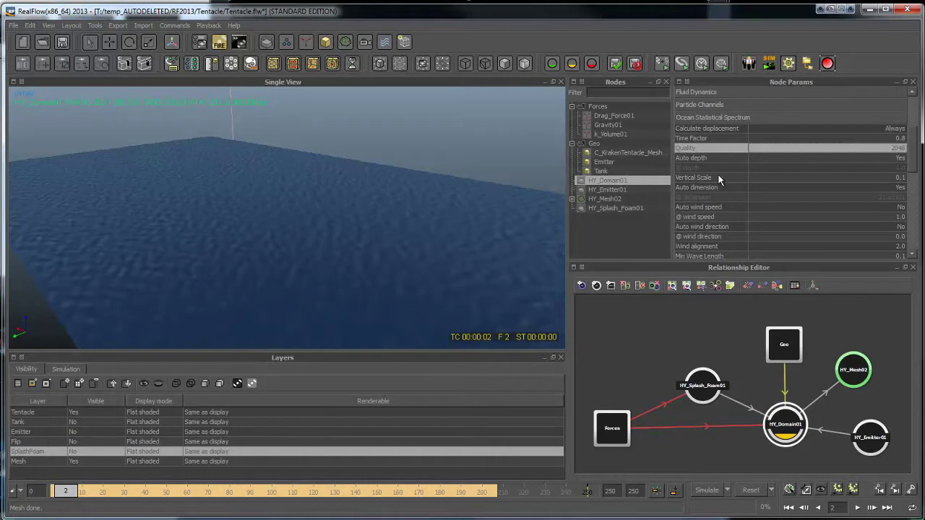
pyautogui.click(824, 147)
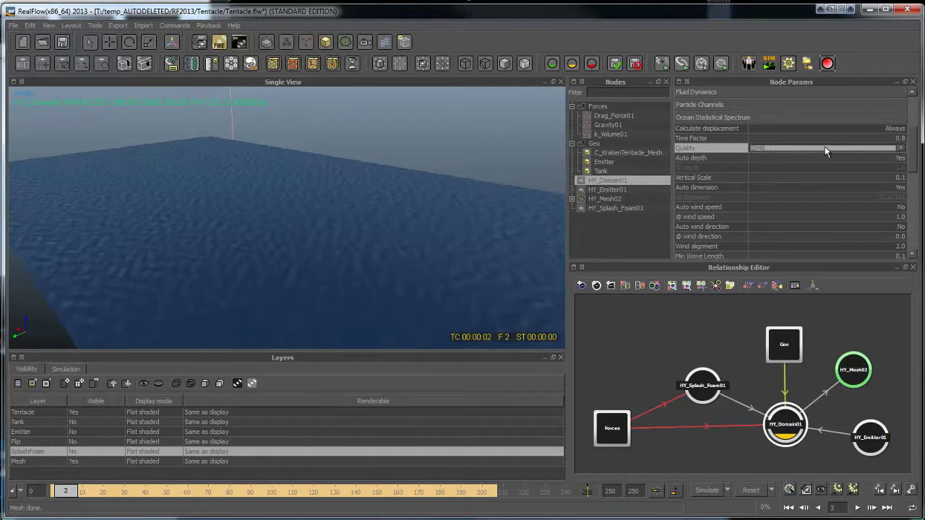
pyautogui.click(784, 151)
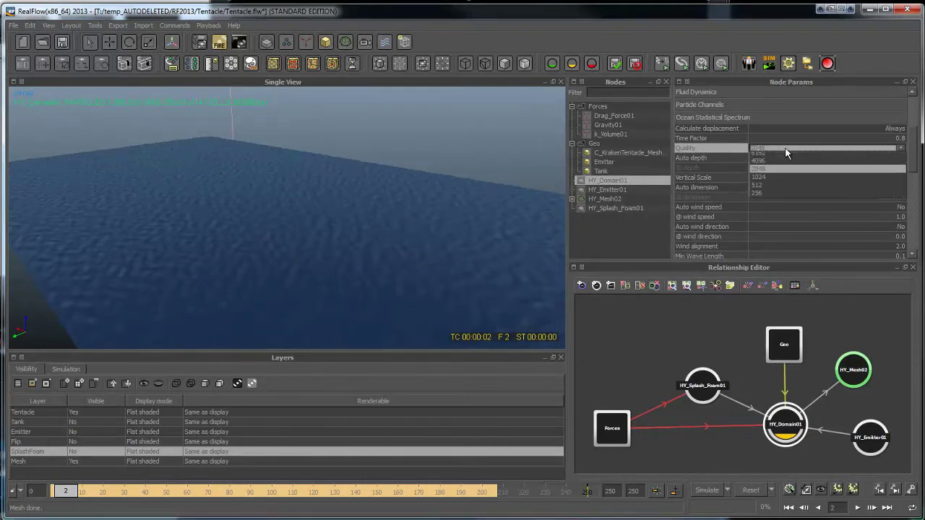
pyautogui.click(773, 186)
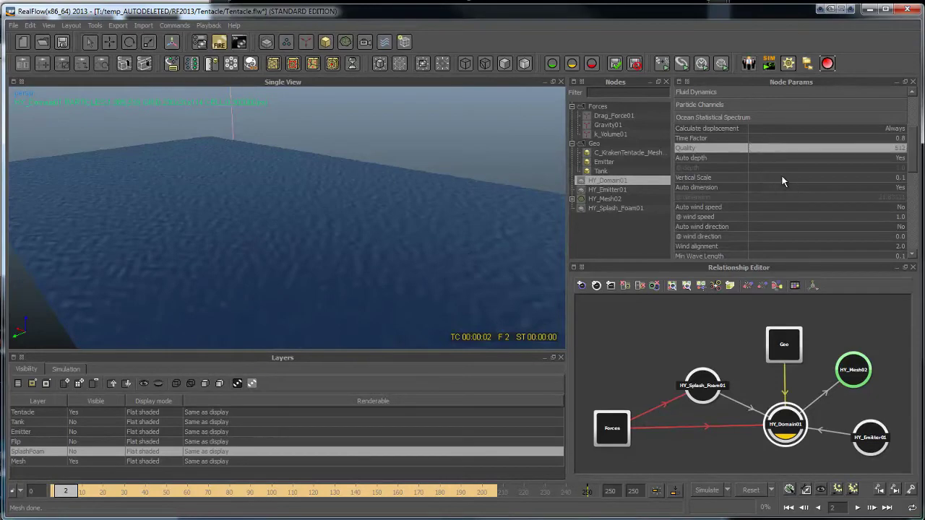
# Try a Vertical Scale of 1.0 for the ocean spectrum and inspect the wave height.
pyautogui.click(784, 177)
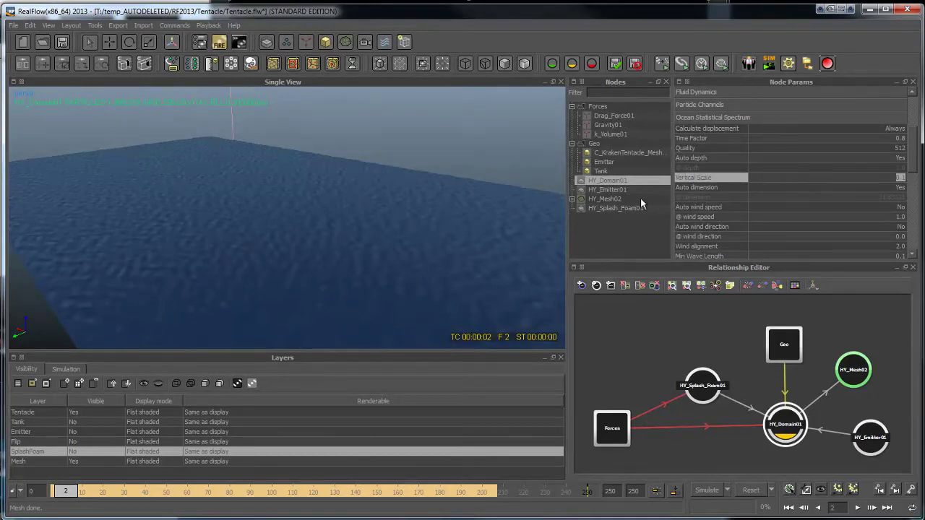
pyautogui.write('1')
pyautogui.press('Return')
pyautogui.keyDown('alt'); pyautogui.moveTo(339, 239); pyautogui.dragTo(339, 297); pyautogui.keyUp('alt')
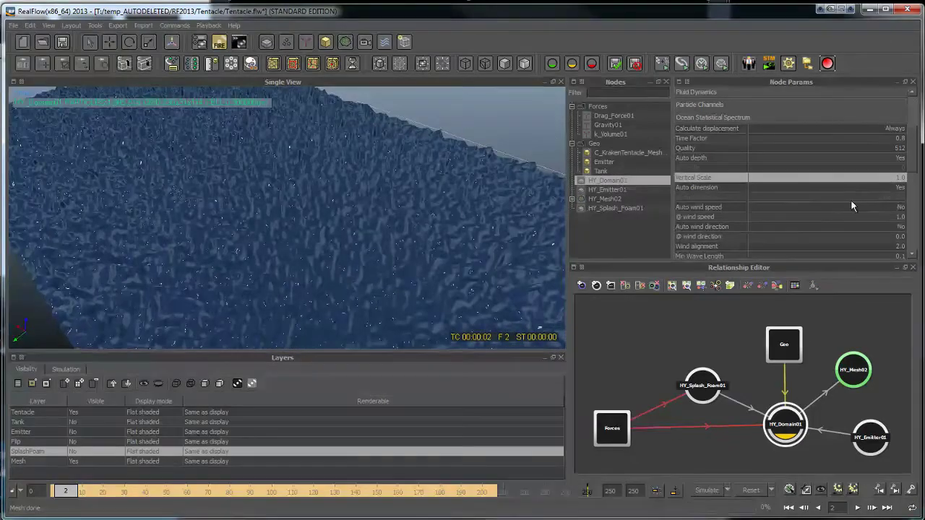
# Set the ocean spectrum's Vertical Scale to 0.5 and inspect the displaced surface.
pyautogui.click(854, 185)
pyautogui.write('0.5')
pyautogui.press('Return')
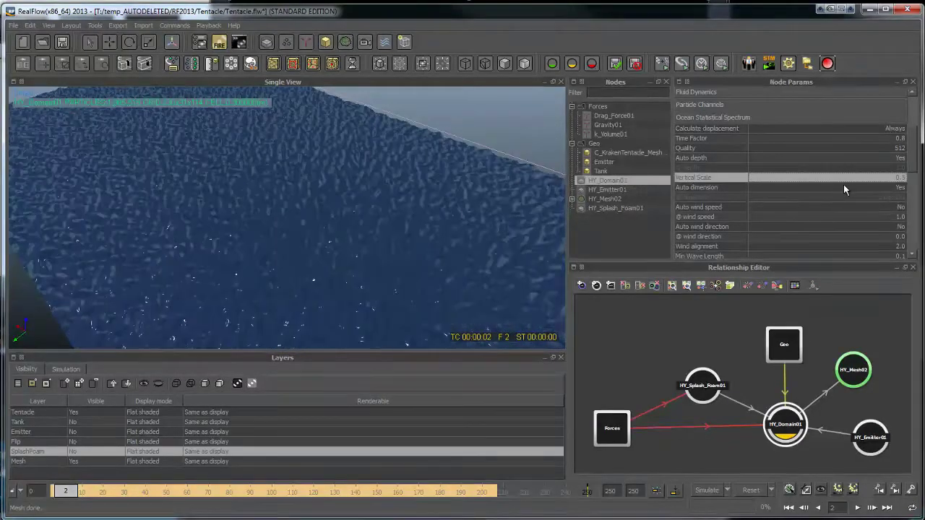
pyautogui.keyDown('alt'); pyautogui.moveTo(349, 206); pyautogui.dragTo(413, 185); pyautogui.keyUp('alt')
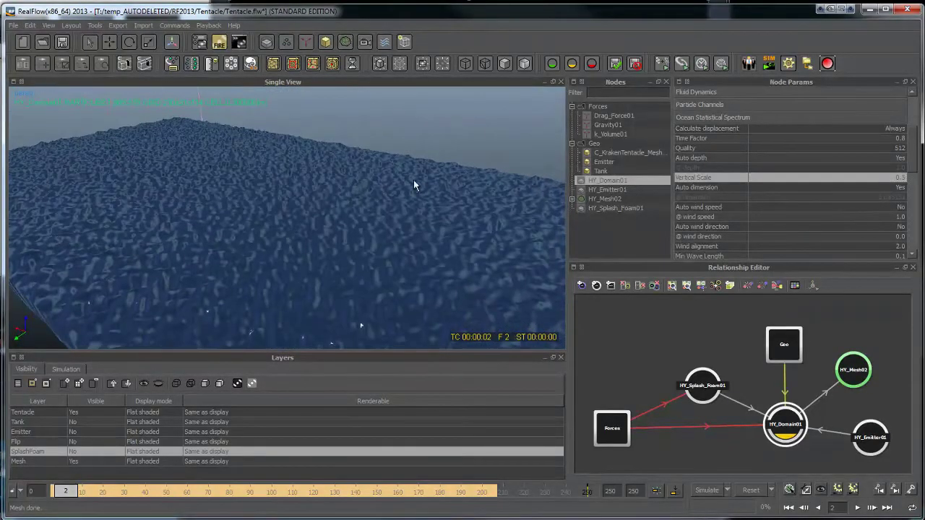
# Read the built-in help description of the ocean spectrum's Wind alignment parameter.
pyautogui.click(778, 188)
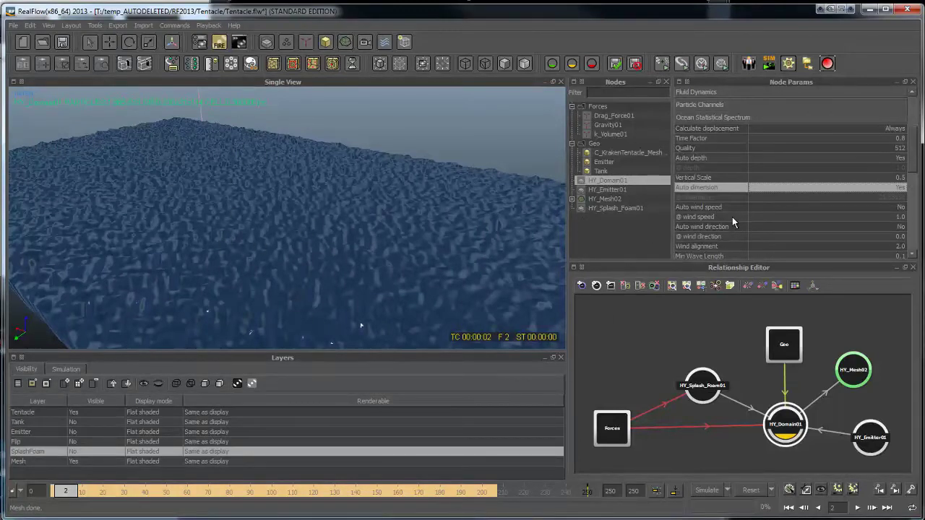
pyautogui.scroll(-1, 784, 227)
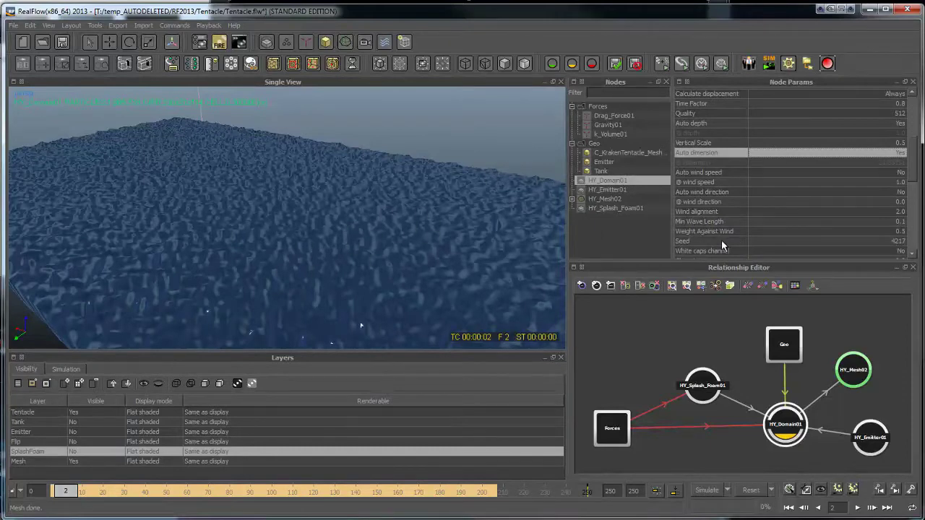
pyautogui.click(800, 211)
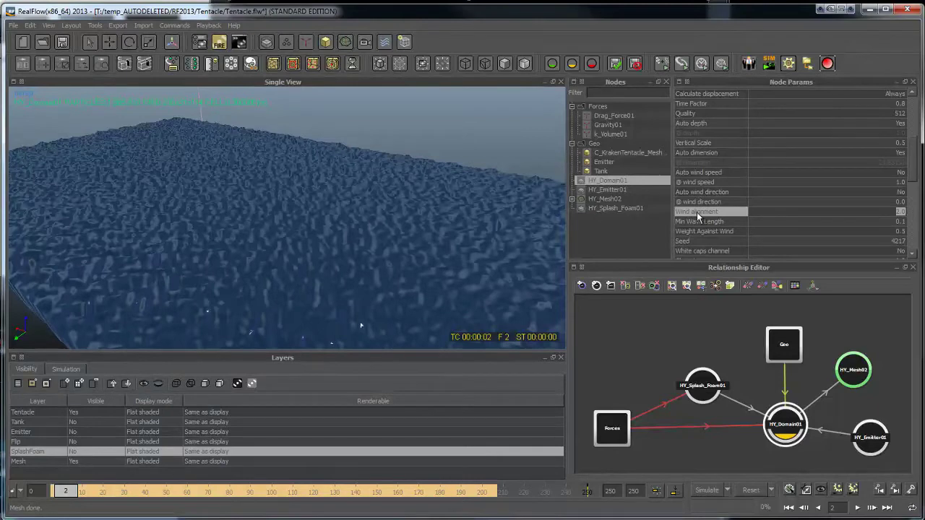
pyautogui.moveTo(697, 213)
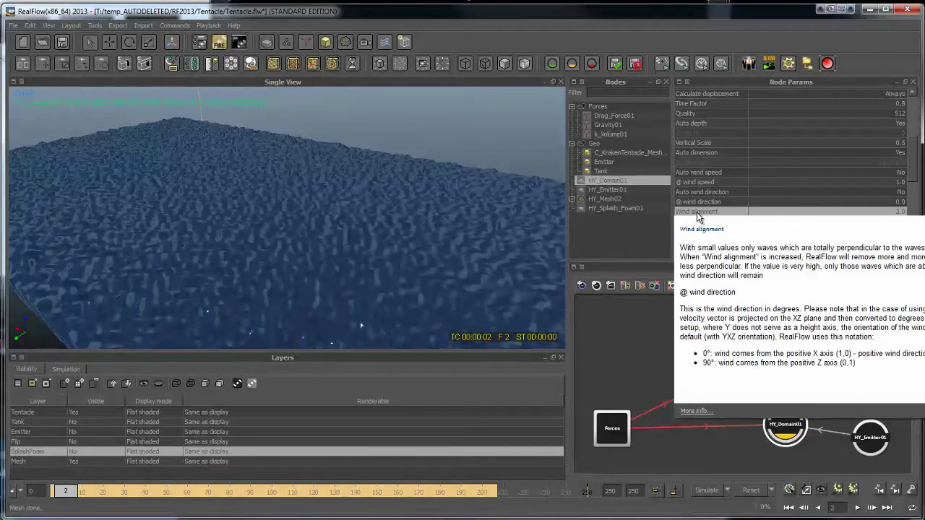
pyautogui.click(833, 211)
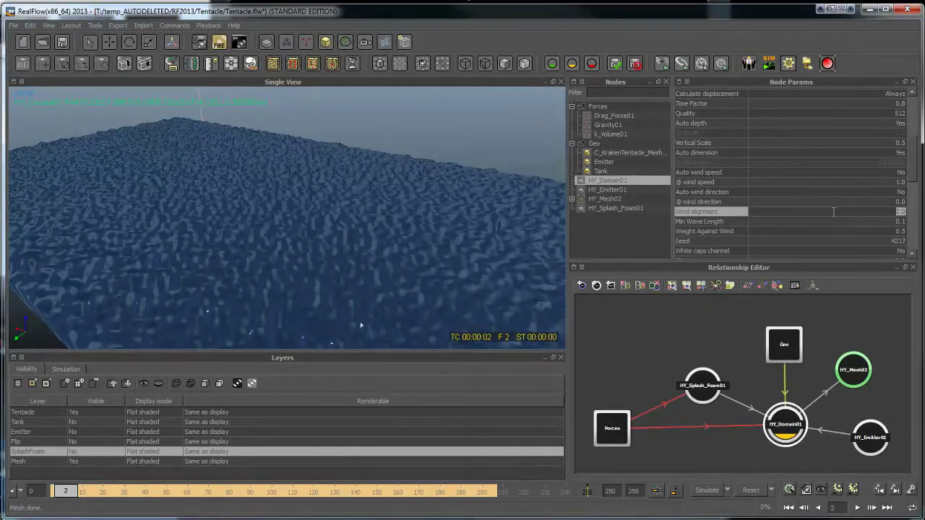
# Try Min Wave Length values of 0.5 and 1.0 for the ocean spectrum and compare the displaced surface.
pyautogui.click(792, 224)
pyautogui.write('0.5')
pyautogui.press('Return')
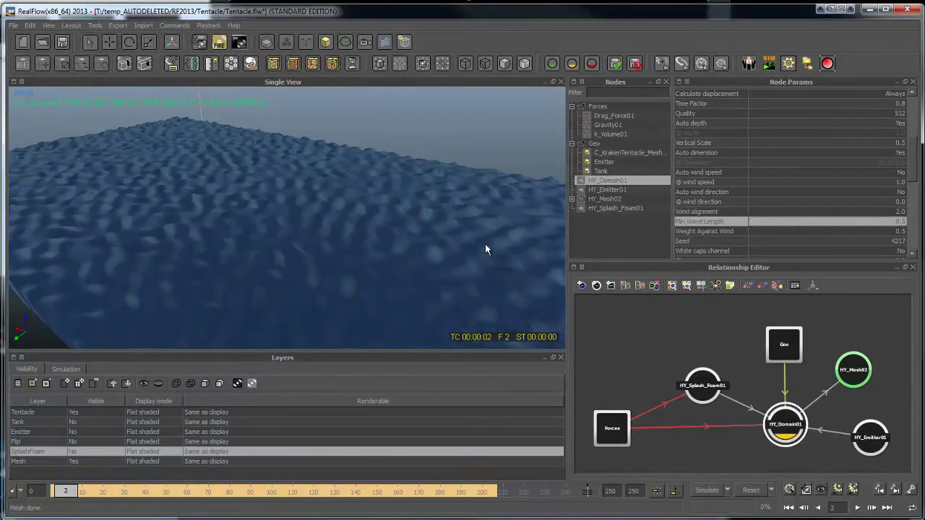
pyautogui.doubleClick(794, 221)
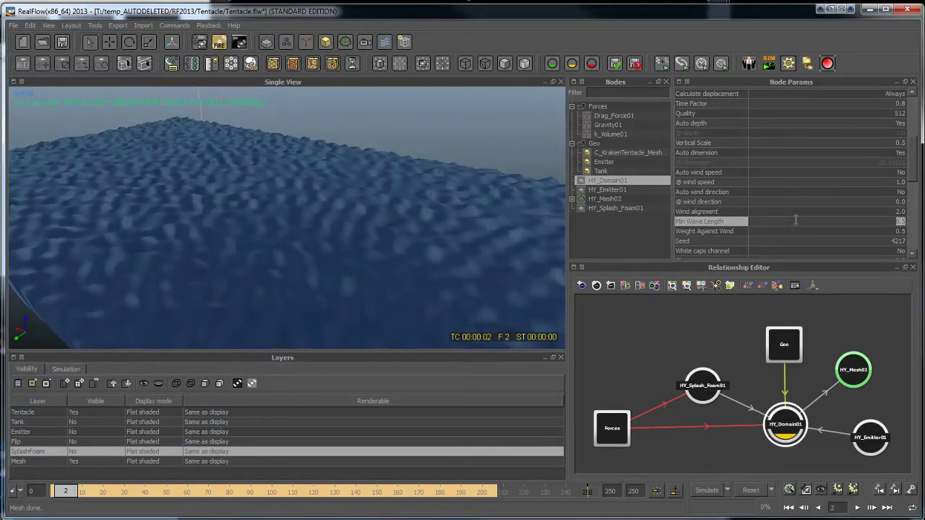
pyautogui.write('1')
pyautogui.press('Return')
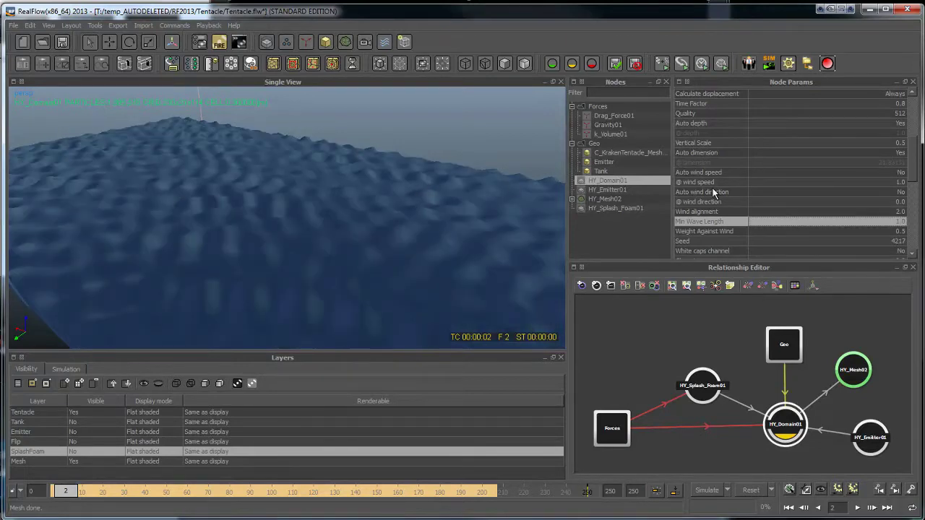
# Set the ocean spectrum's Min Wave Length to 0.2.
pyautogui.doubleClick(792, 225)
pyautogui.write('0.2')
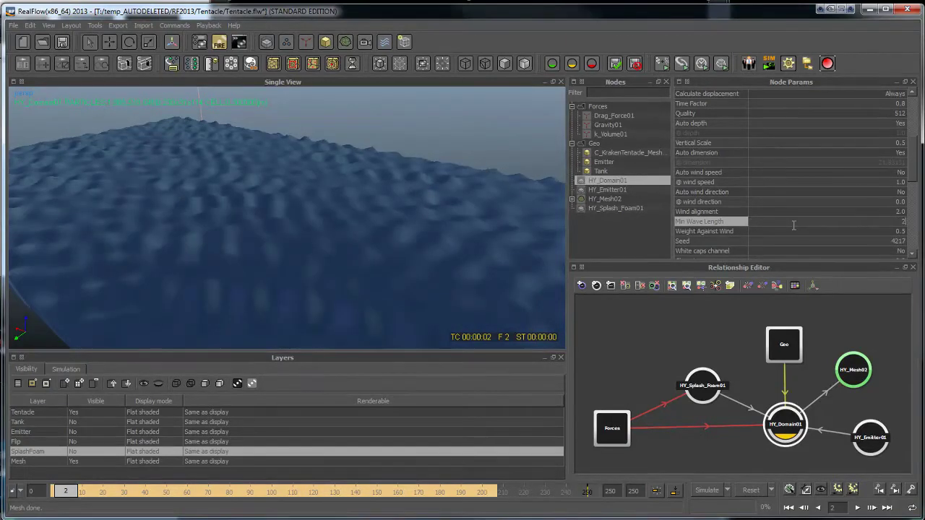
pyautogui.press('Return')
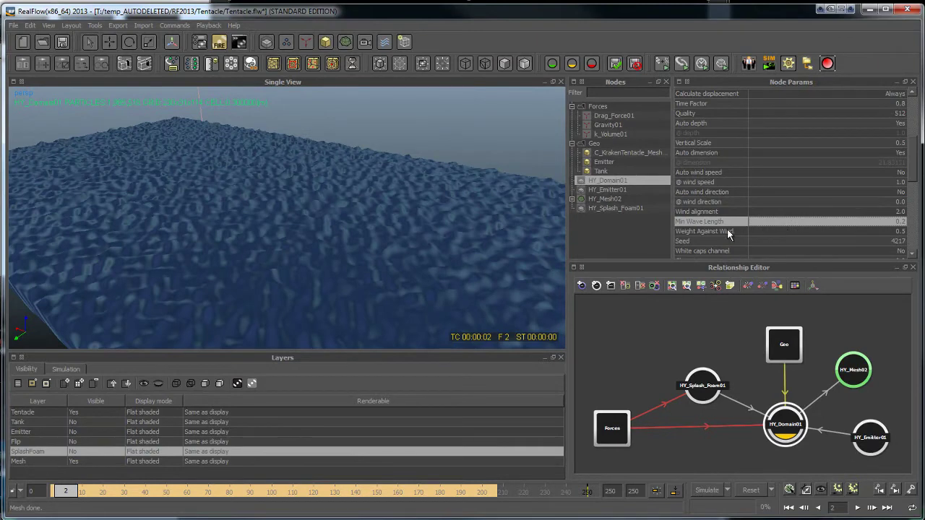
# Try a Weight Against Wind of 5.0 for the ocean spectrum.
pyautogui.click(773, 231)
pyautogui.write('5')
pyautogui.press('Return')
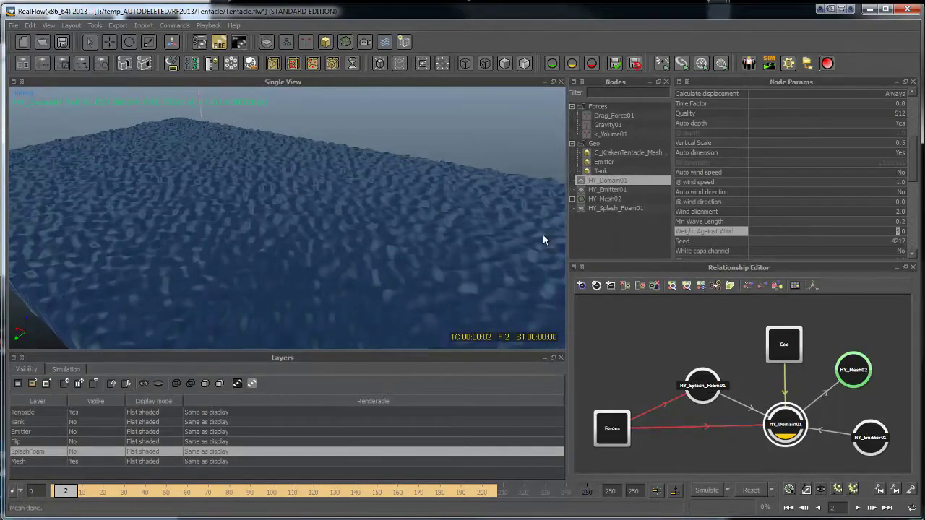
# Set the ocean spectrum's Weight Against Wind to 0.2.
pyautogui.click(795, 240)
pyautogui.click(797, 223)
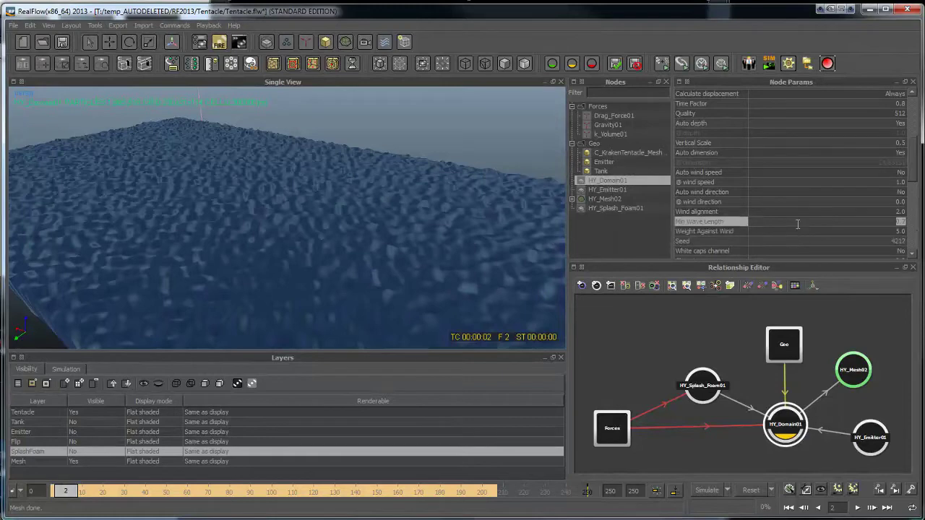
pyautogui.click(795, 231)
pyautogui.write('0.2')
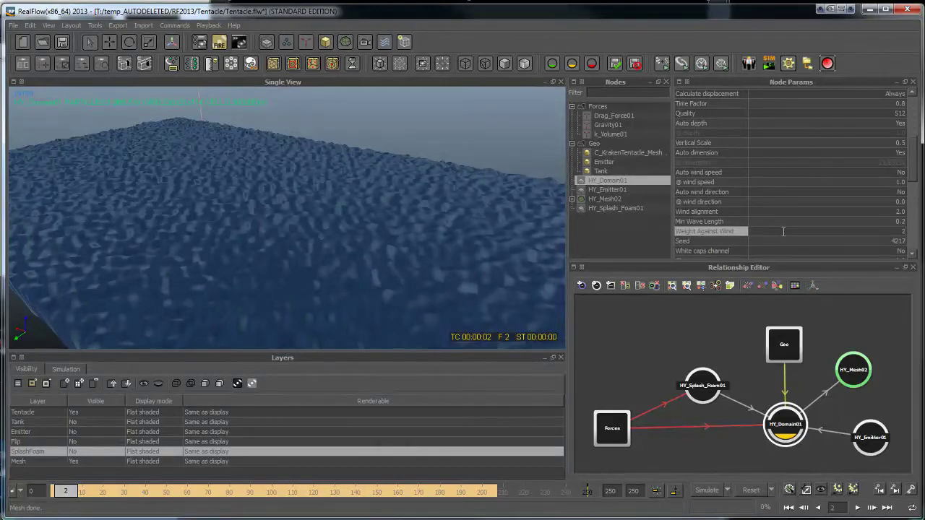
pyautogui.press('Return')
# Set the ocean spectrum's Choppiness to 1.0.
pyautogui.scroll(-3, 777, 243)
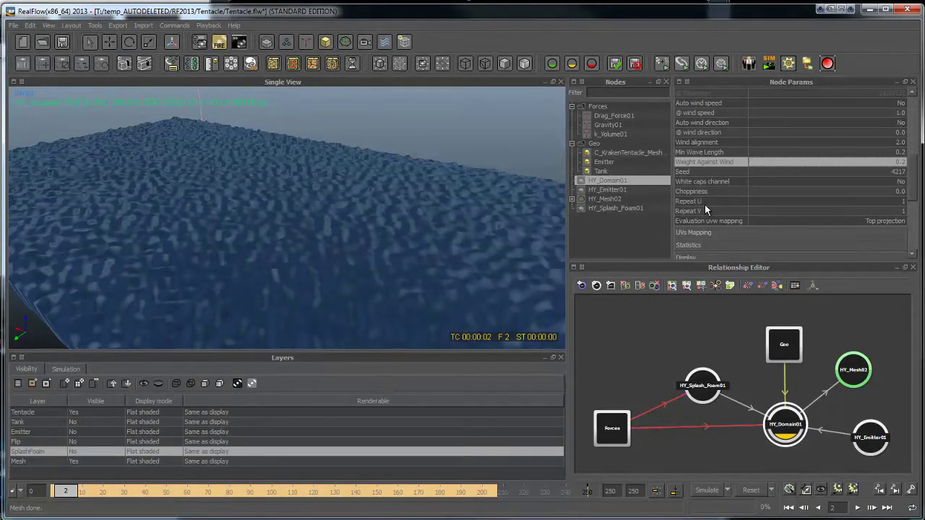
pyautogui.click(807, 192)
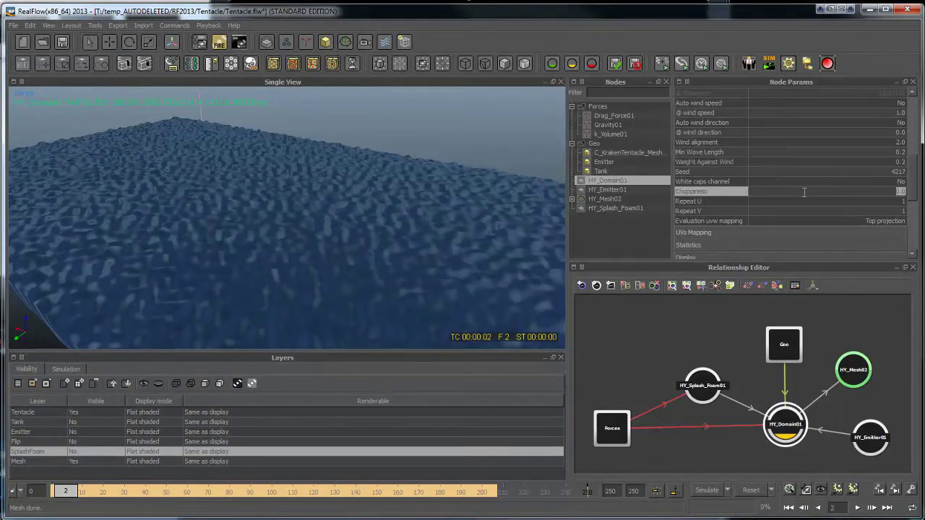
pyautogui.write('1')
pyautogui.press('Return')
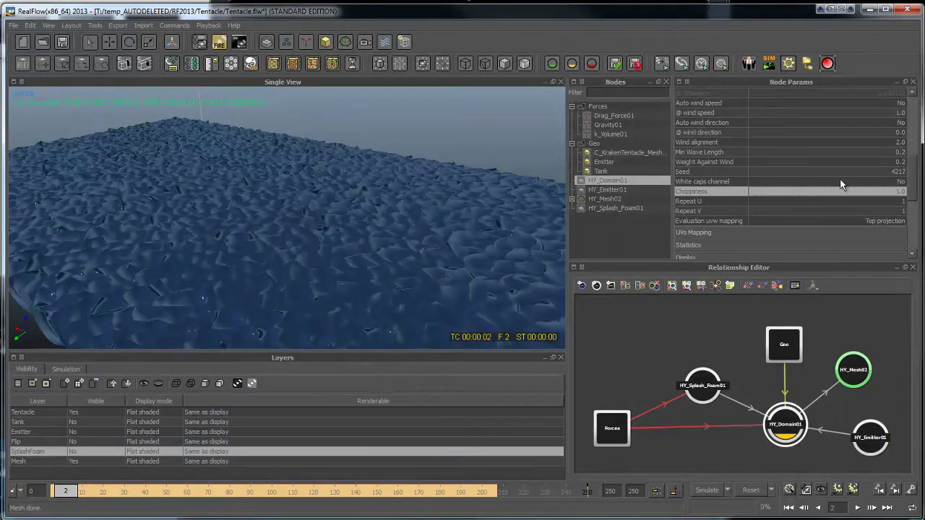
# Turn off Auto dimension for the ocean spectrum and set the @ dimension value to 50.
pyautogui.scroll(5, 840, 181)
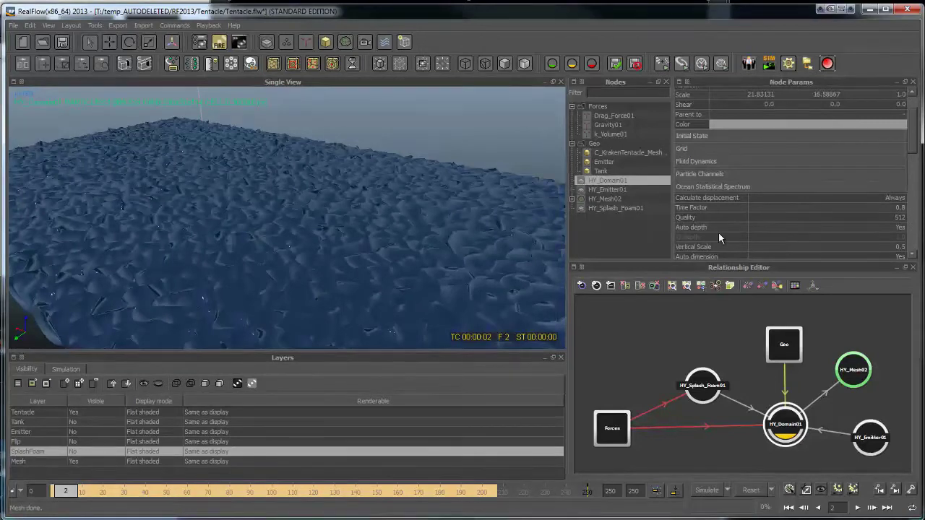
pyautogui.scroll(-2, 475, 191)
pyautogui.scroll(-5, 766, 242)
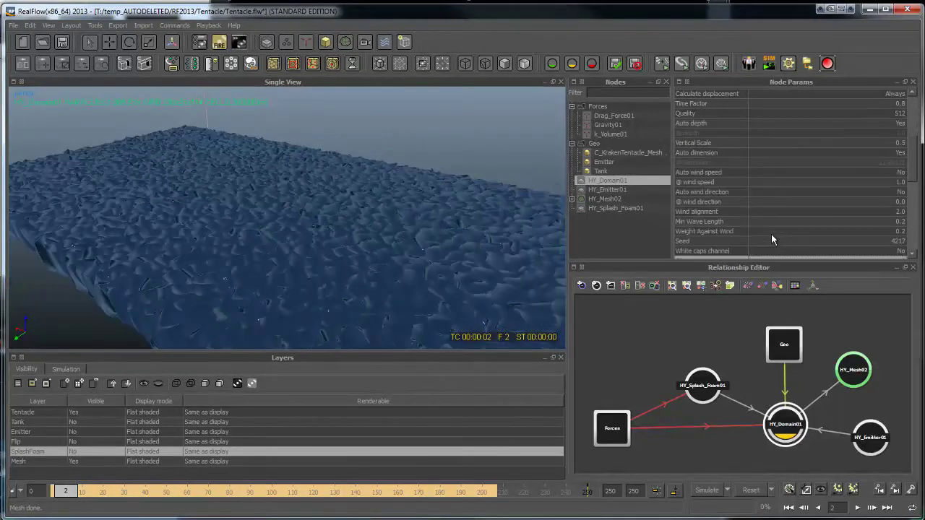
pyautogui.click(789, 154)
pyautogui.click(784, 160)
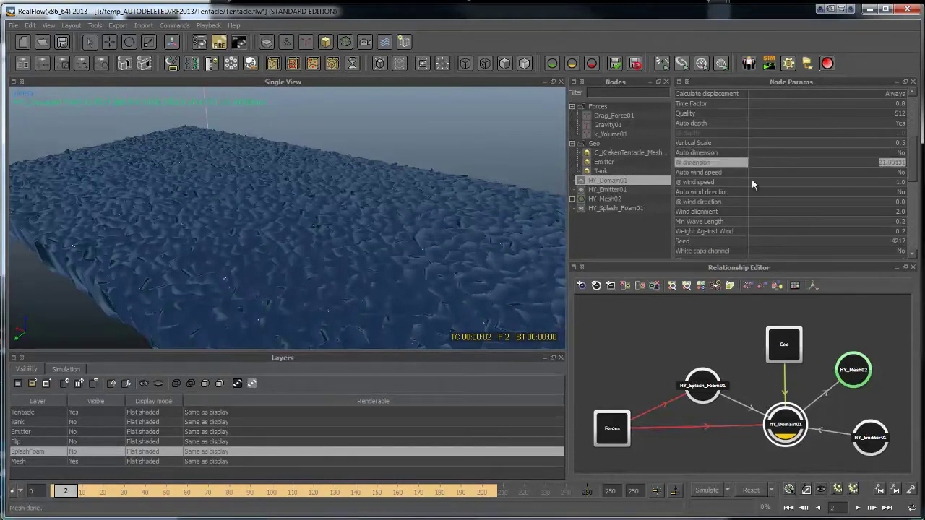
pyautogui.write('50')
pyautogui.press('Return')
# Try an @ dimension of 150 for the ocean spectrum and inspect the wave pattern.
pyautogui.click(788, 164)
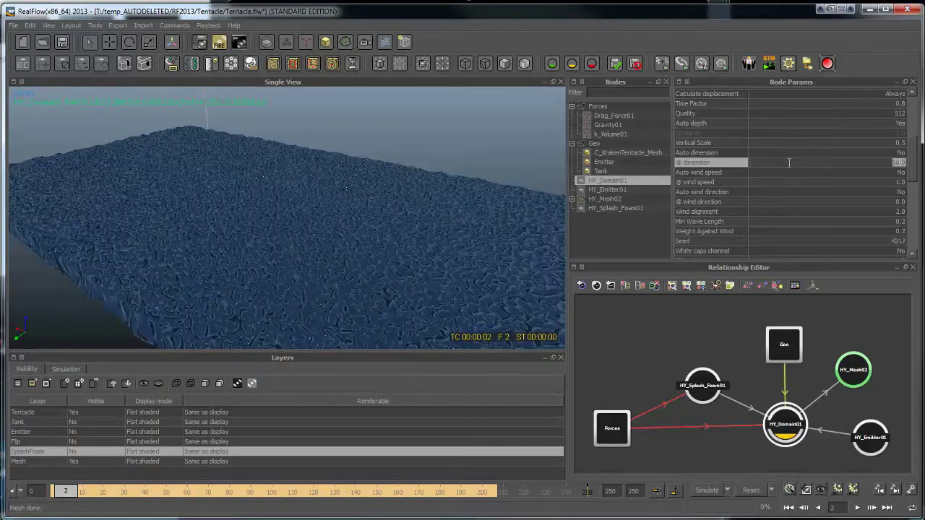
pyautogui.write('150')
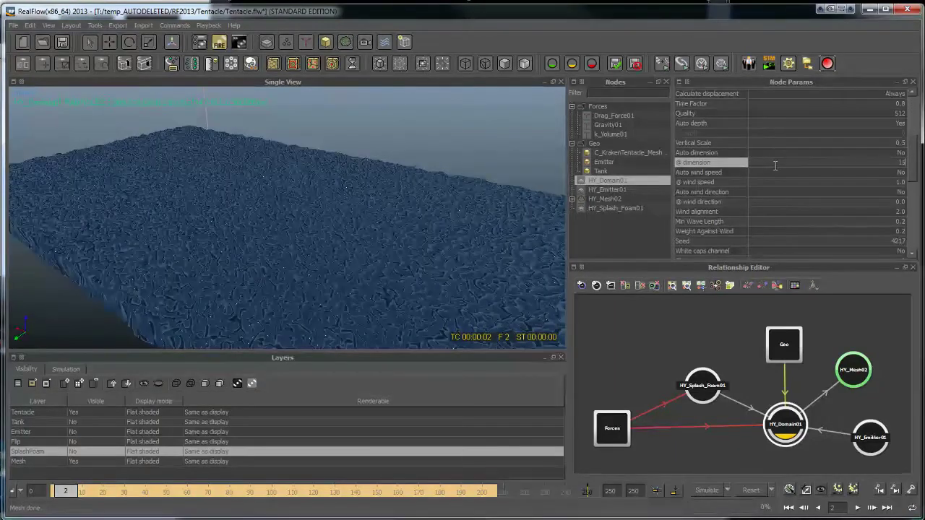
pyautogui.press('Return')
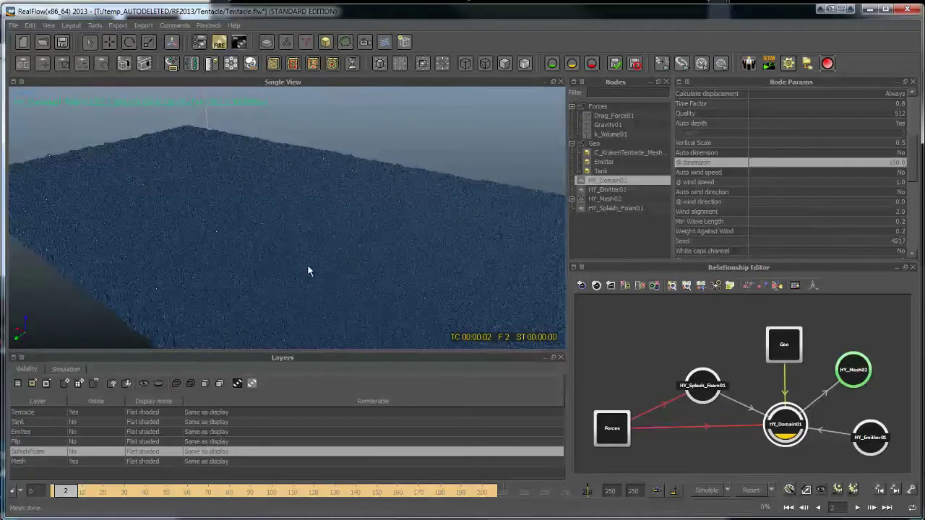
# Toggle Auto wind speed on and back off, and try @ dimension values of 1 and 10.
pyautogui.click(838, 170)
pyautogui.click(841, 162)
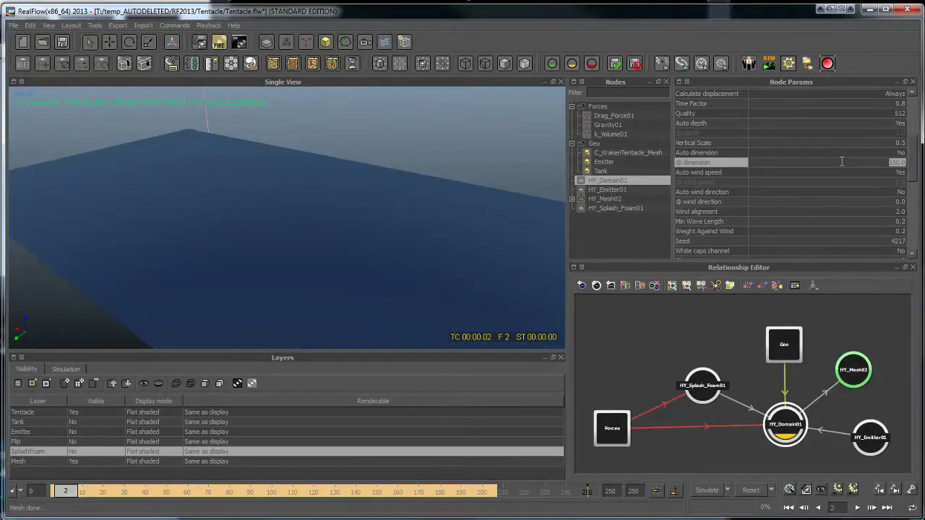
pyautogui.click(835, 173)
pyautogui.click(840, 162)
pyautogui.write('1')
pyautogui.press('Return')
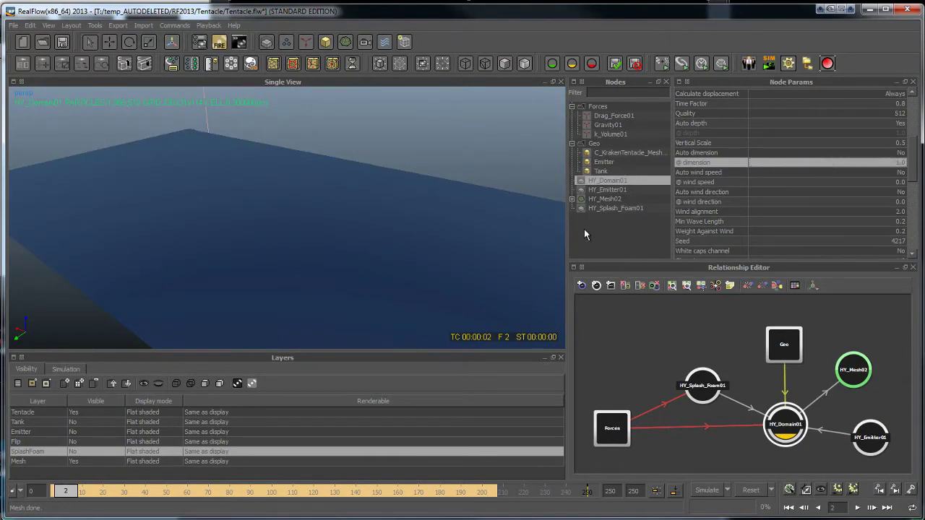
pyautogui.click(797, 161)
pyautogui.write('10')
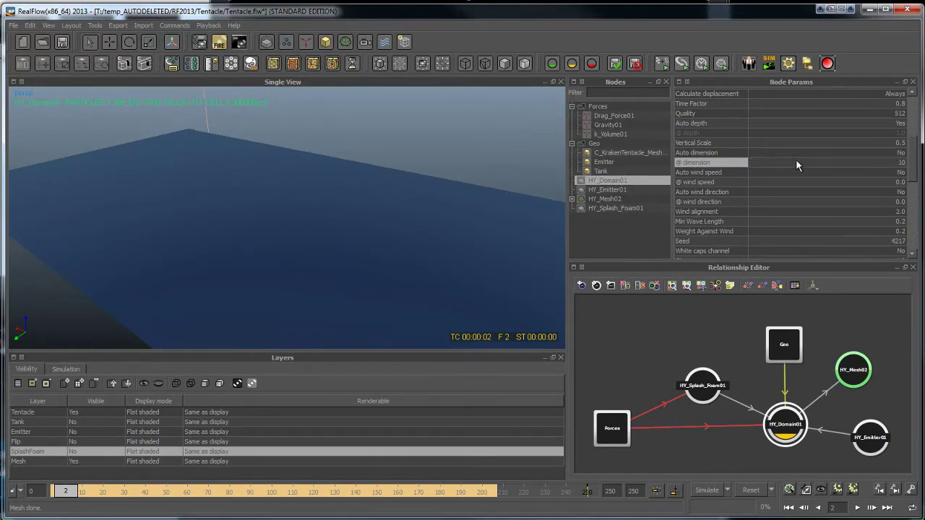
pyautogui.press('Return')
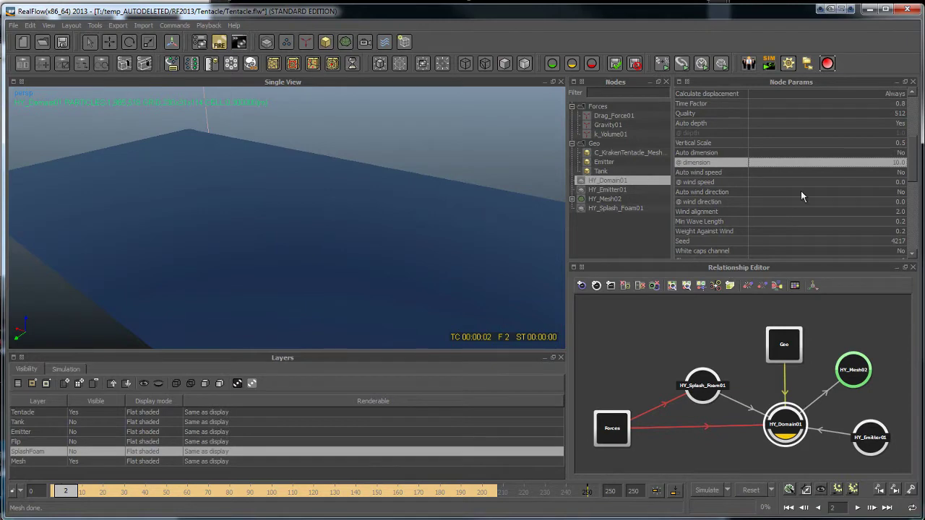
# Set Auto wind speed to Yes and the ocean spectrum's @ dimension to 50.
pyautogui.doubleClick(820, 176)
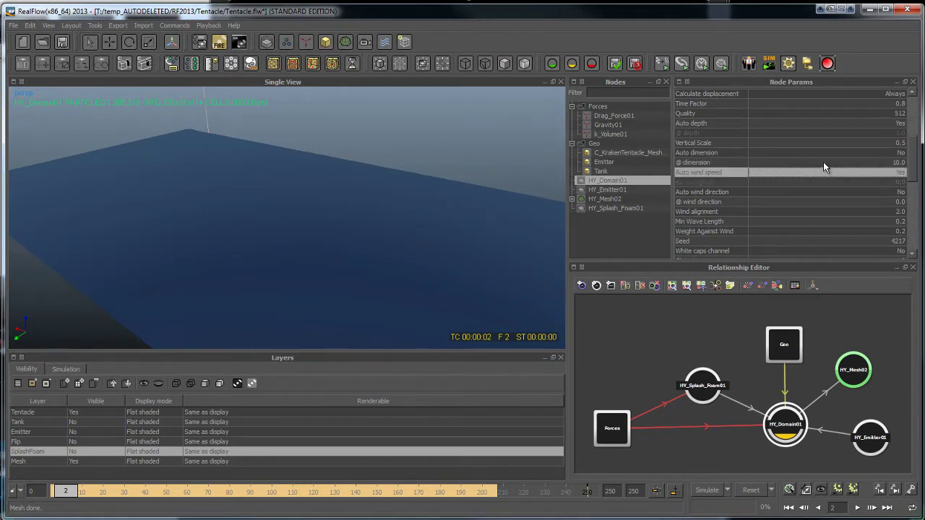
pyautogui.click(823, 162)
pyautogui.write('50')
pyautogui.press('Return')
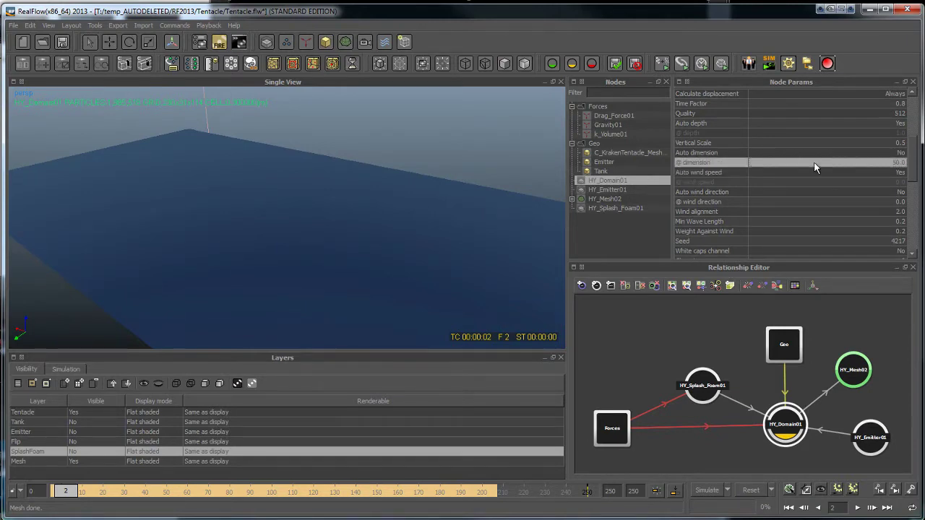
# Select HY_Mesh02 to check its parameters, and reselect HY_Domain01.
pyautogui.click(548, 170)
pyautogui.click(607, 198)
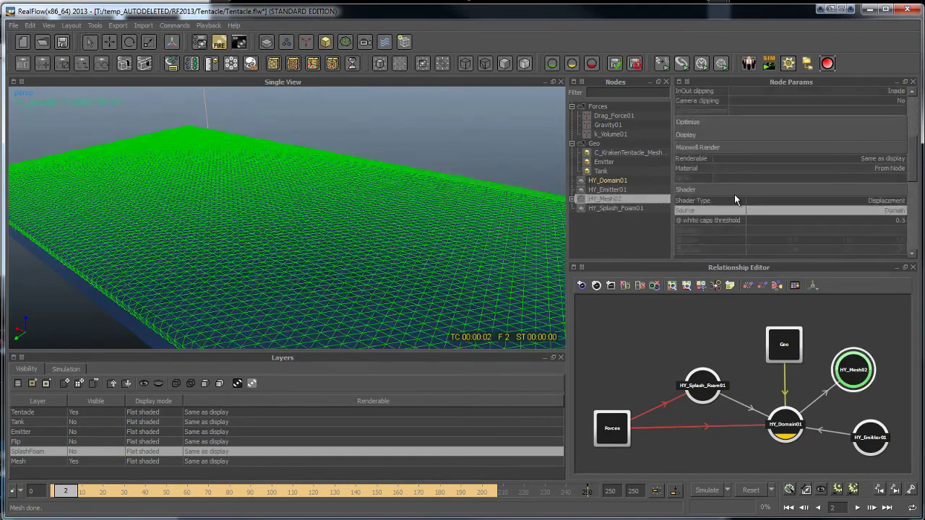
pyautogui.click(615, 180)
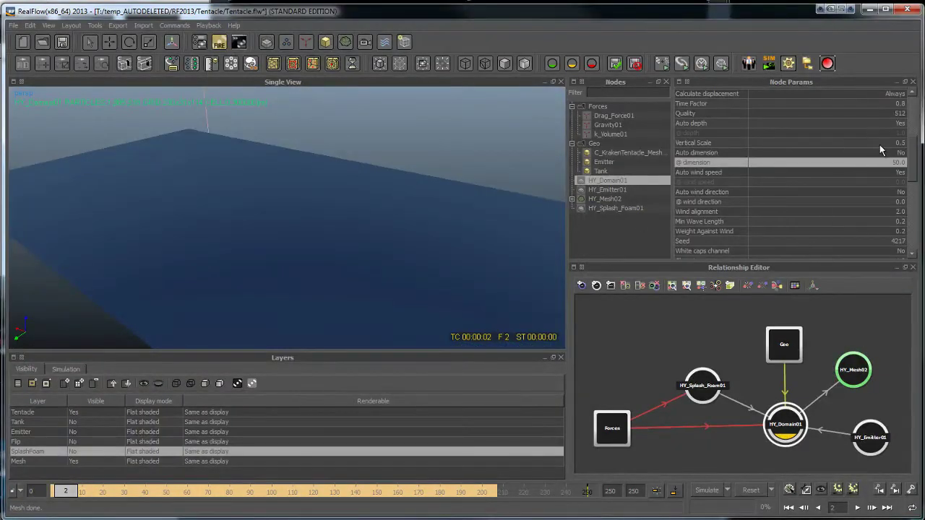
# Set Auto wind speed to No and @ wind speed to 5.0, and inspect the displaced waves up close.
pyautogui.moveTo(914, 166)
pyautogui.mouseDown()
pyautogui.moveTo(915, 182)
pyautogui.moveTo(915, 173)
pyautogui.mouseUp()
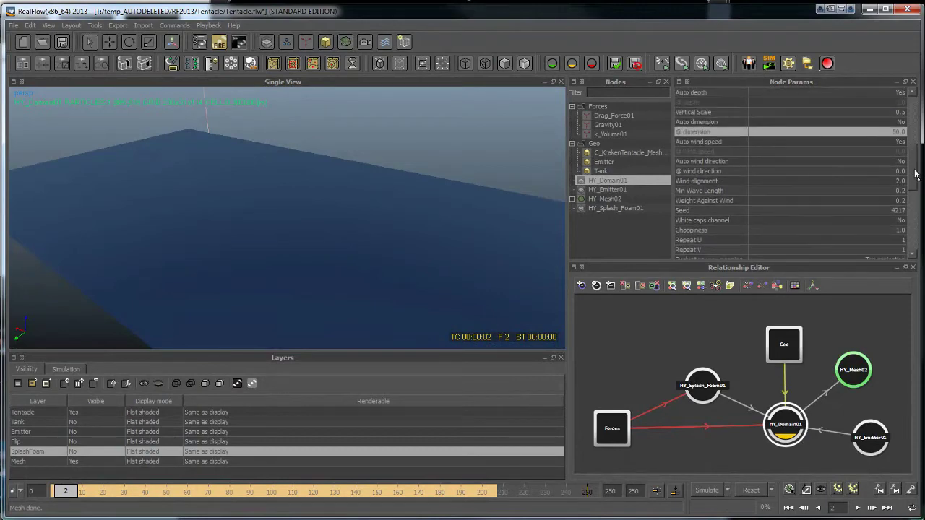
pyautogui.click(872, 140)
pyautogui.doubleClick(873, 151)
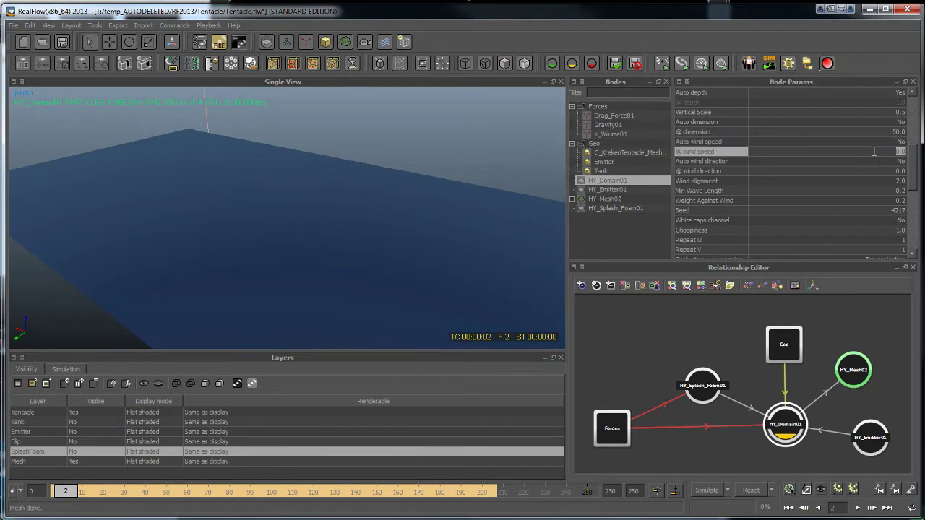
pyautogui.write('5')
pyautogui.press('Return')
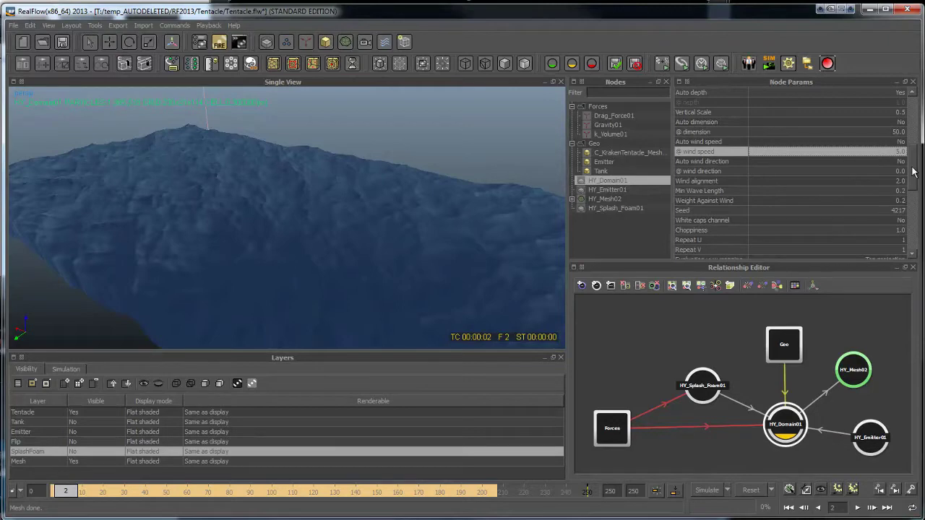
pyautogui.scroll(-2, 896, 199)
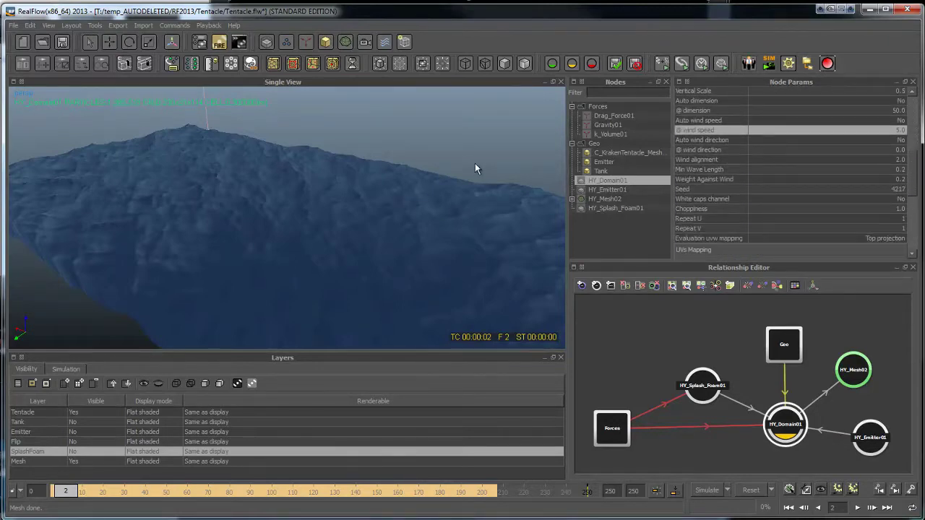
pyautogui.keyDown('alt'); pyautogui.moveTo(262, 187); pyautogui.dragTo(354, 199); pyautogui.keyUp('alt')
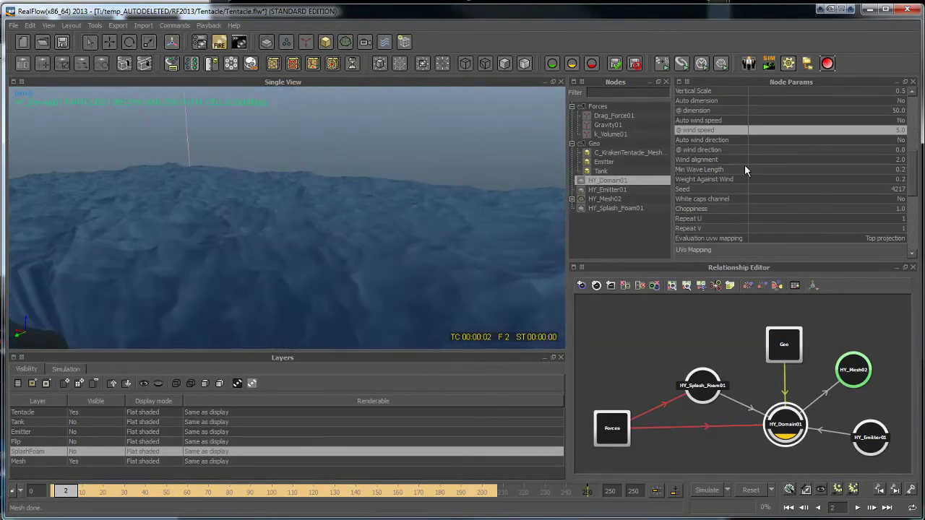
# Try @ dimension values of 1, 5 and 10 in HY_Domain01's ocean statistical spectrum and compare the waves.
pyautogui.click(880, 109)
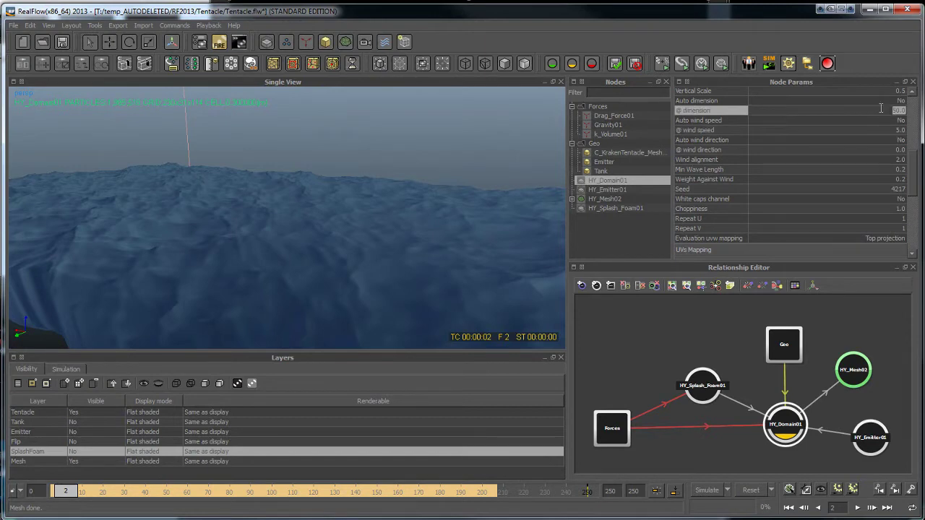
pyautogui.write('1')
pyautogui.press('Return')
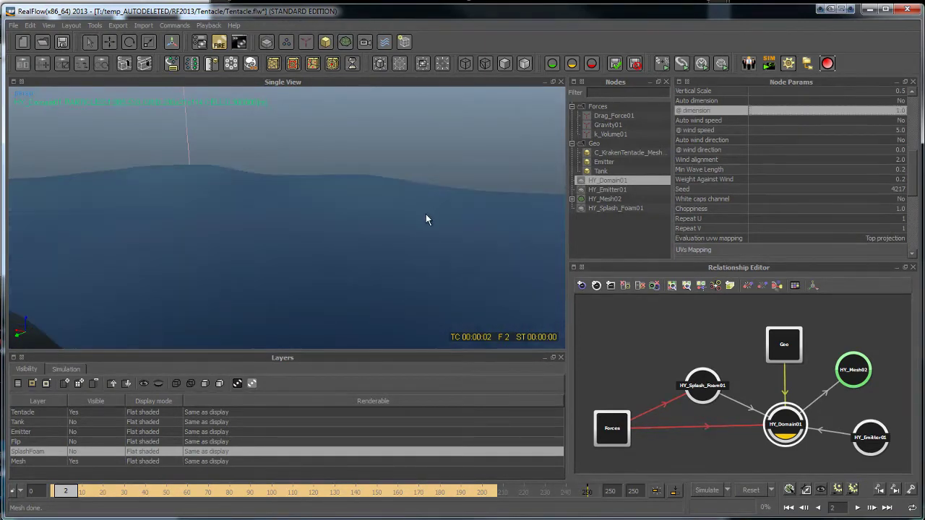
pyautogui.keyDown('alt'); pyautogui.moveTo(426, 214); pyautogui.dragTo(388, 208); pyautogui.keyUp('alt')
pyautogui.click(853, 110)
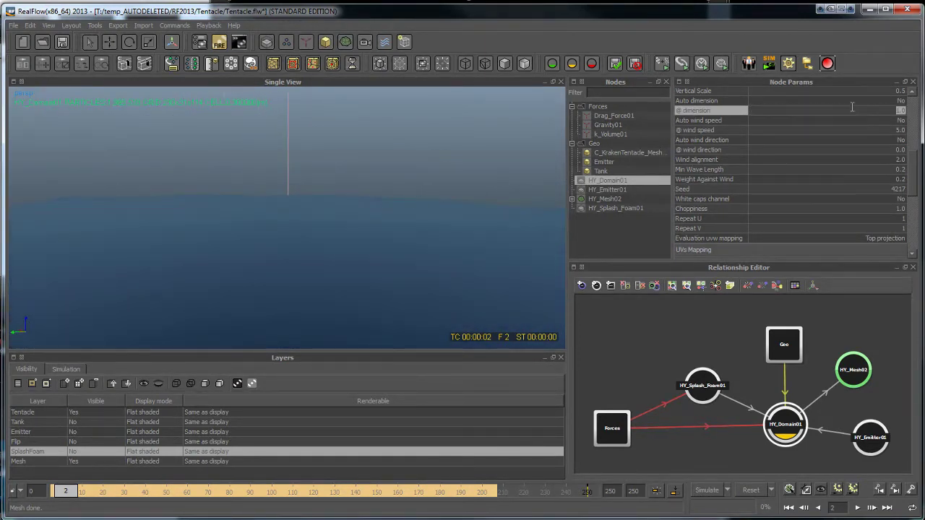
pyautogui.write('5')
pyautogui.press('Return')
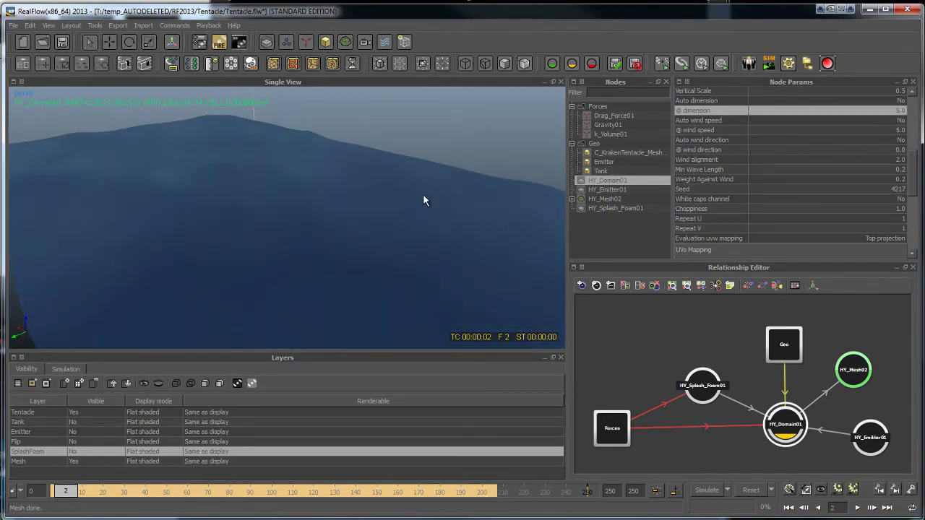
pyautogui.doubleClick(868, 112)
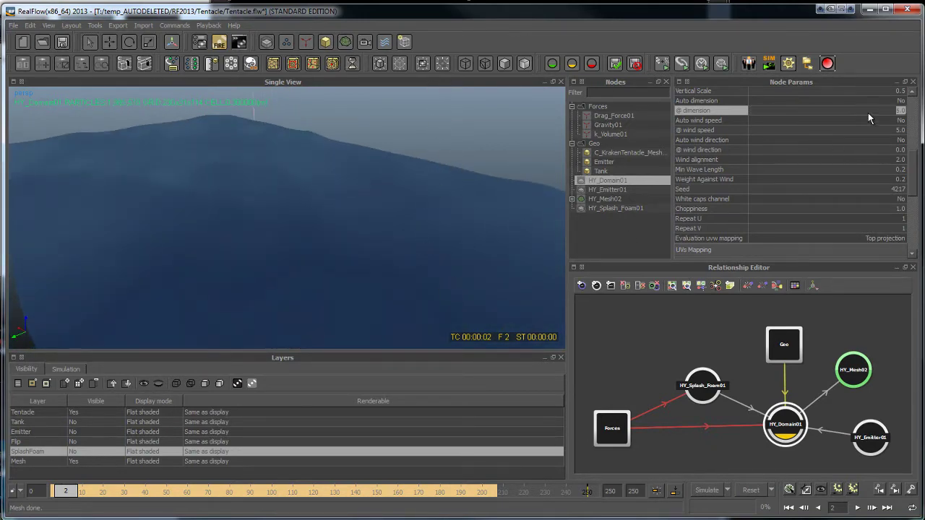
pyautogui.write('10')
pyautogui.press('Return')
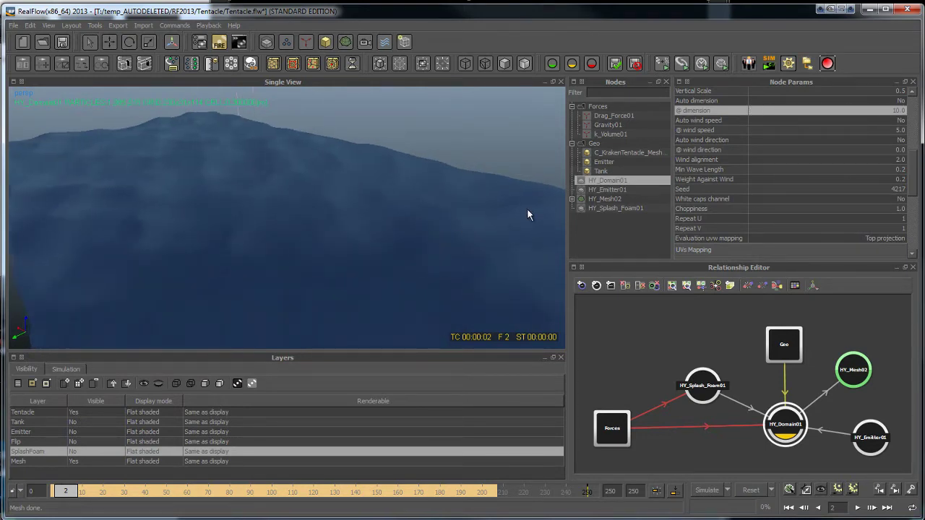
# Set the ocean spectrum's @ dimension to 35 and inspect the resulting wave surface.
pyautogui.doubleClick(850, 111)
pyautogui.write('35')
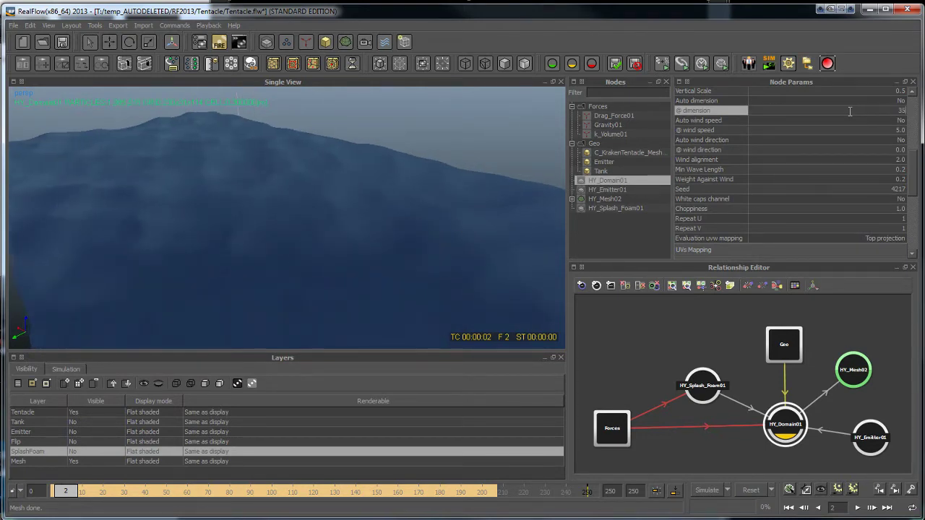
pyautogui.press('Return')
pyautogui.keyDown('alt'); pyautogui.moveTo(422, 247); pyautogui.dragTo(351, 198); pyautogui.keyUp('alt')
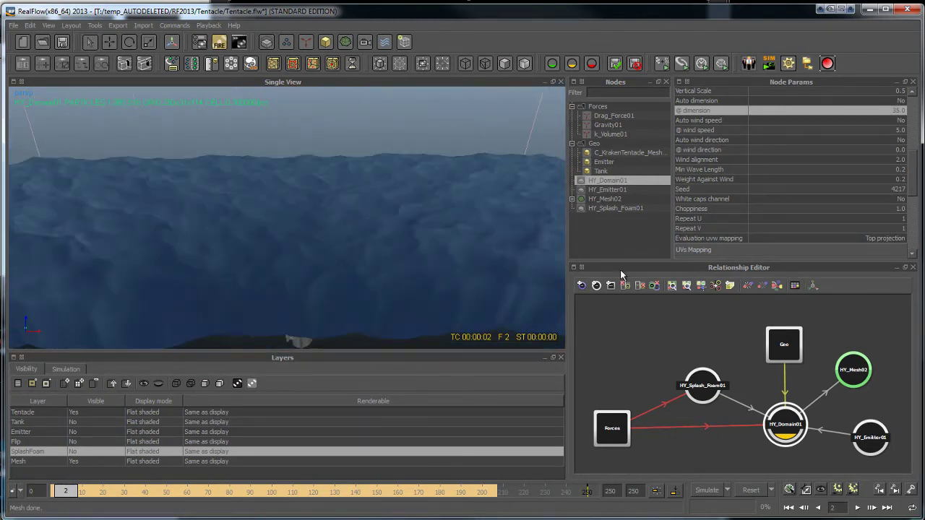
# Set White caps channel to Yes for HY_Domain01's ocean spectrum and inspect the crests on the mesh.
pyautogui.scroll(-5, 804, 174)
pyautogui.scroll(-2, 807, 213)
pyautogui.scroll(6, 807, 213)
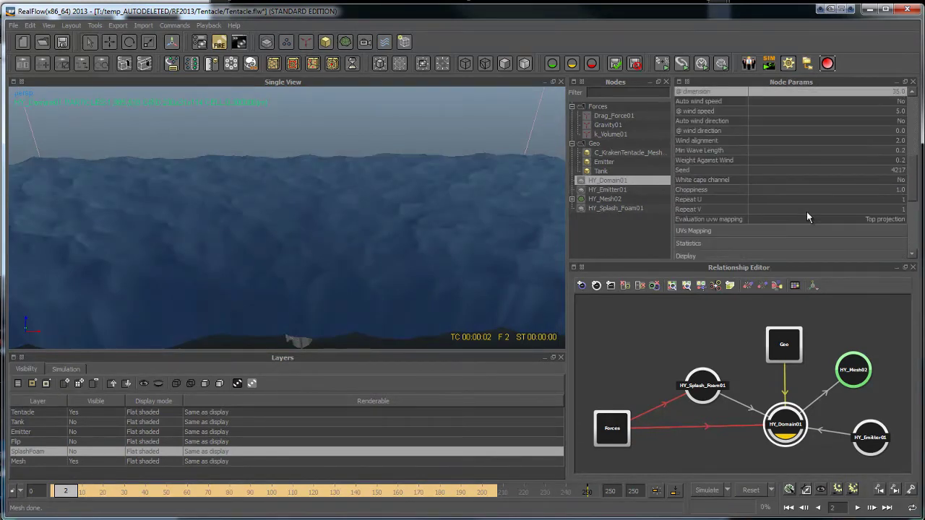
pyautogui.click(836, 180)
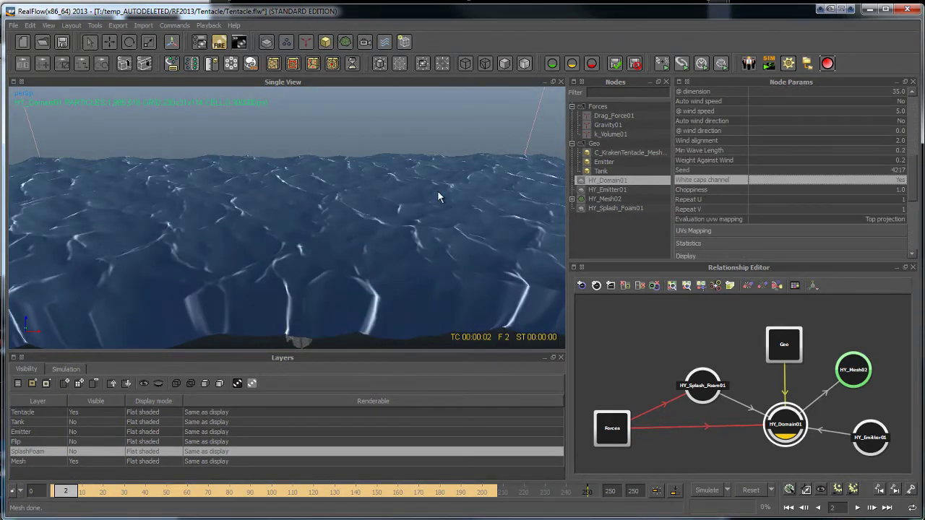
pyautogui.keyDown('alt'); pyautogui.moveTo(438, 190); pyautogui.dragTo(437, 213); pyautogui.keyUp('alt')
pyautogui.scroll(-3, 764, 181)
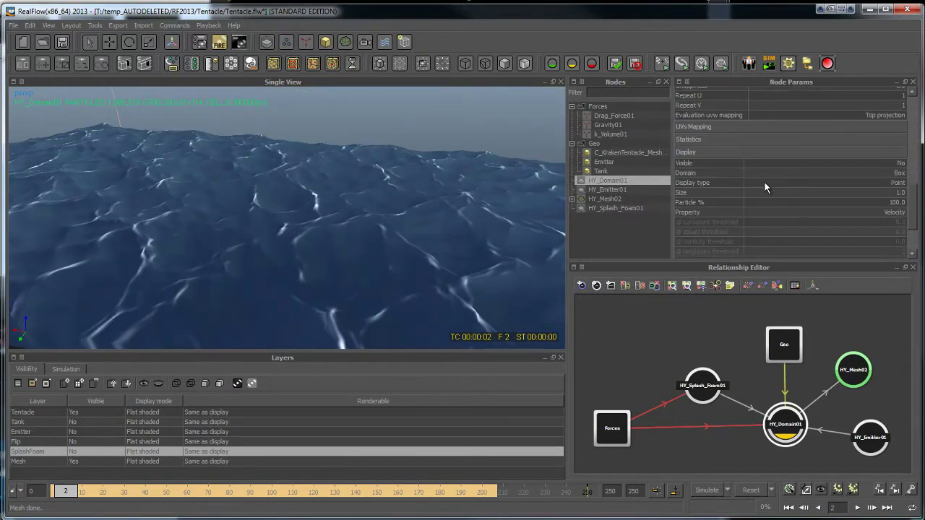
pyautogui.scroll(6, 764, 181)
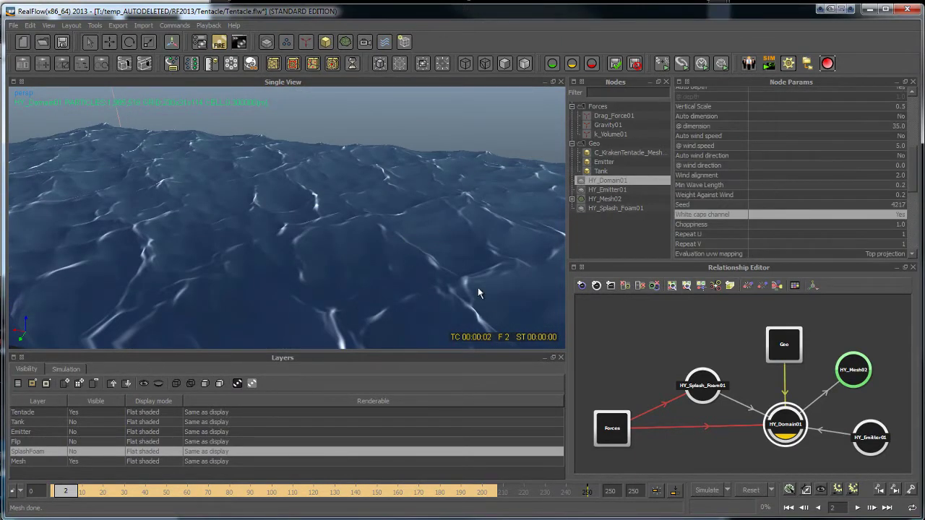
pyautogui.keyDown('alt'); pyautogui.moveTo(374, 320); pyautogui.dragTo(363, 222); pyautogui.keyUp('alt')
# Set the ocean spectrum's Quality to 2048 and inspect the surface detail from several angles.
pyautogui.scroll(3, 801, 164)
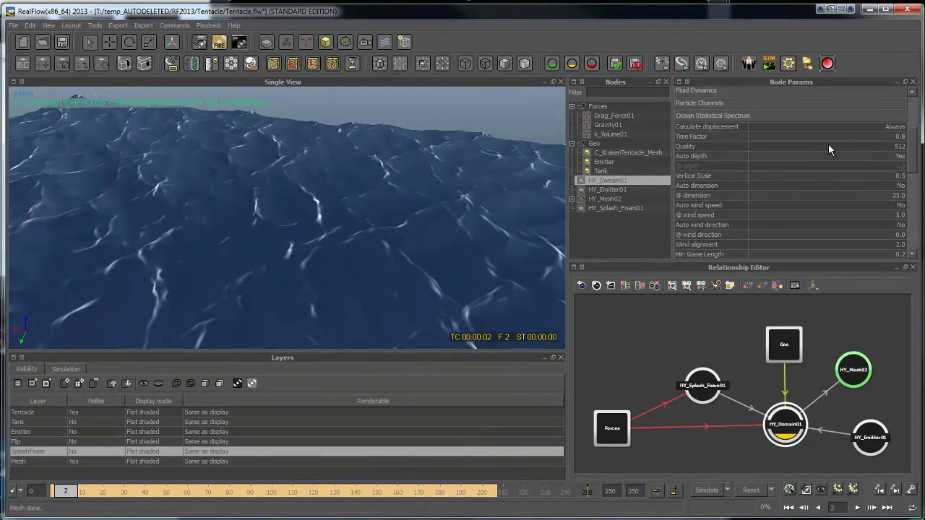
pyautogui.click(836, 145)
pyautogui.click(836, 146)
pyautogui.click(803, 172)
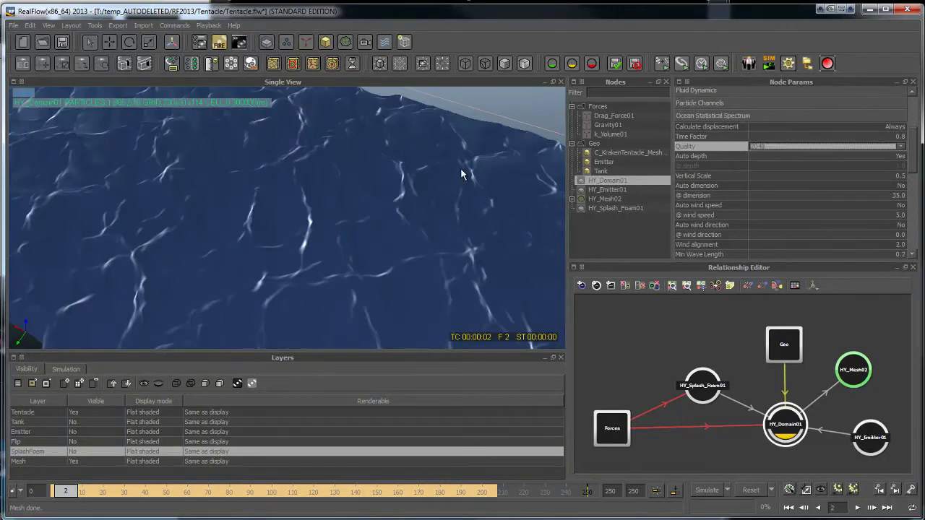
pyautogui.keyDown('alt'); pyautogui.moveTo(445, 169); pyautogui.dragTo(328, 190); pyautogui.keyUp('alt')
pyautogui.keyDown('alt'); pyautogui.moveTo(326, 189); pyautogui.dragTo(314, 156, button='right'); pyautogui.keyUp('alt')
pyautogui.keyDown('alt'); pyautogui.moveTo(314, 155); pyautogui.dragTo(303, 269); pyautogui.keyUp('alt')
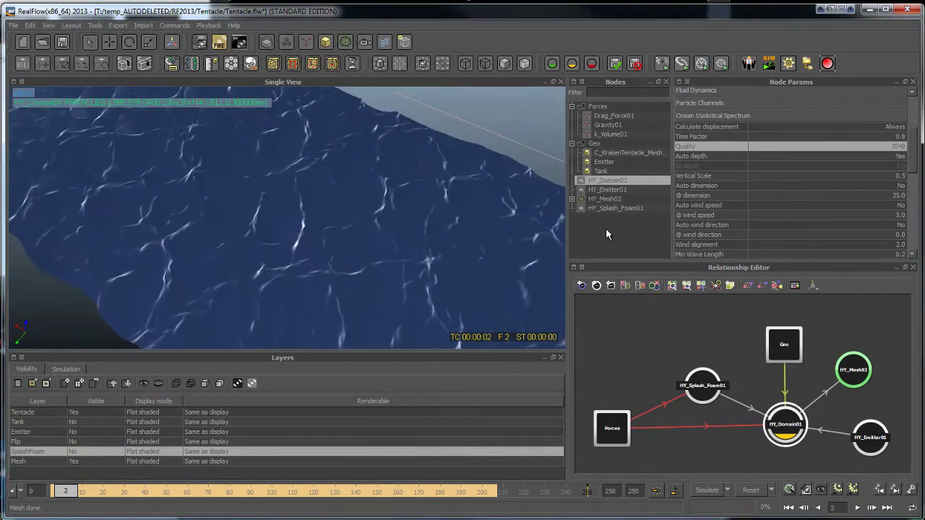
# Set the ocean spectrum's Vertical Scale to 0.7 and its Quality to 512.
pyautogui.click(874, 175)
pyautogui.click(873, 173)
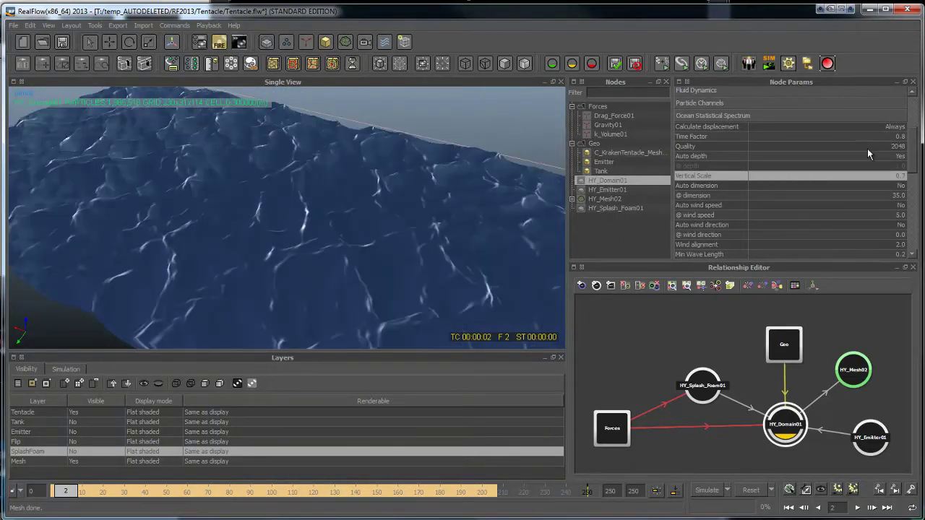
pyautogui.click(868, 148)
pyautogui.click(868, 149)
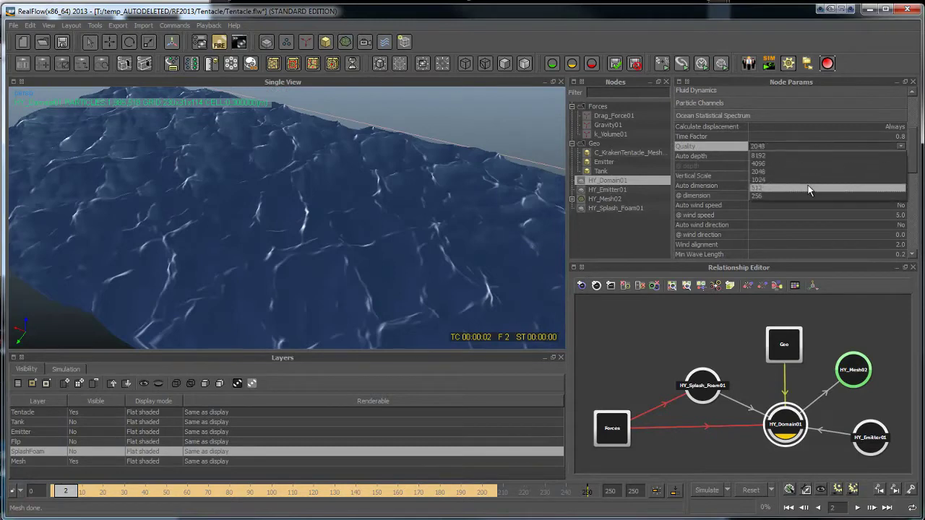
pyautogui.click(809, 188)
pyautogui.keyDown('alt'); pyautogui.moveTo(298, 245); pyautogui.dragTo(472, 212); pyautogui.keyUp('alt')
# Set Auto dimension to Yes and inspect the displaced waves from several angles.
pyautogui.doubleClick(802, 186)
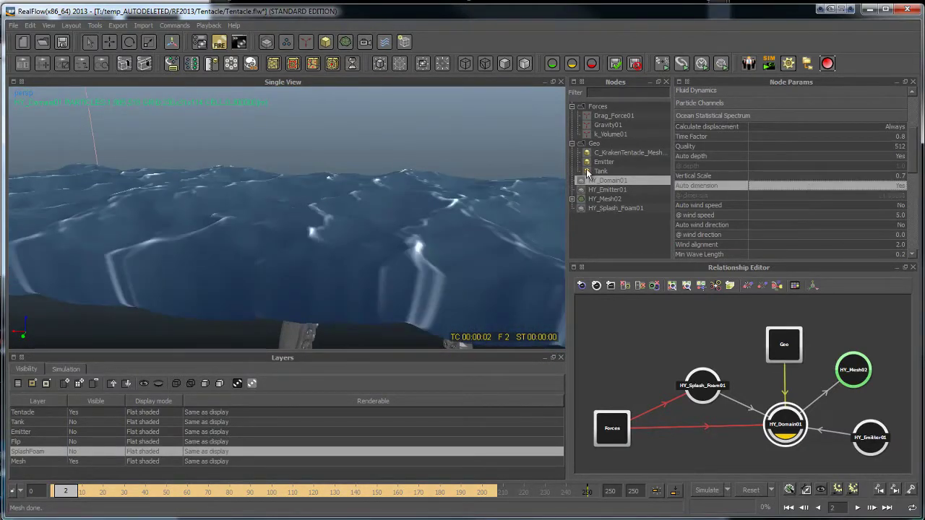
pyautogui.keyDown('alt'); pyautogui.moveTo(440, 238); pyautogui.dragTo(446, 185); pyautogui.keyUp('alt')
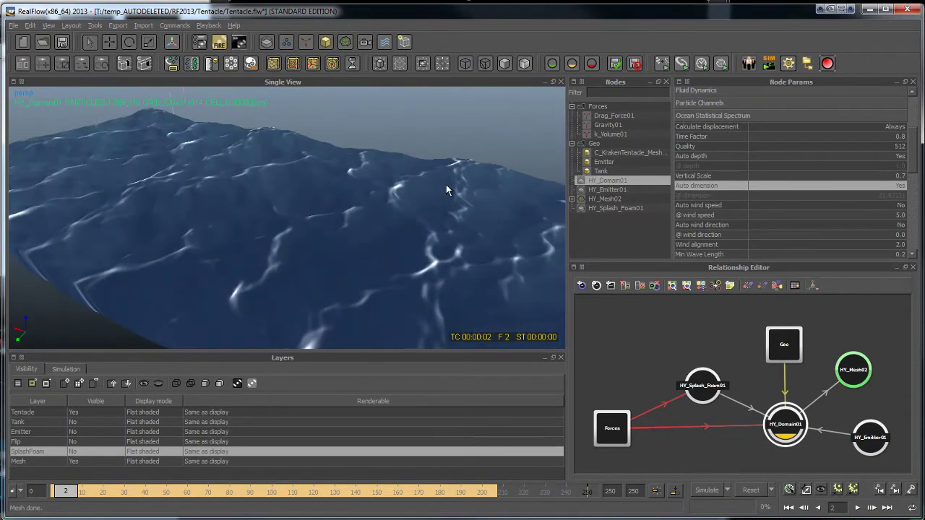
pyautogui.keyDown('alt'); pyautogui.moveTo(386, 228); pyautogui.dragTo(540, 195); pyautogui.keyUp('alt')
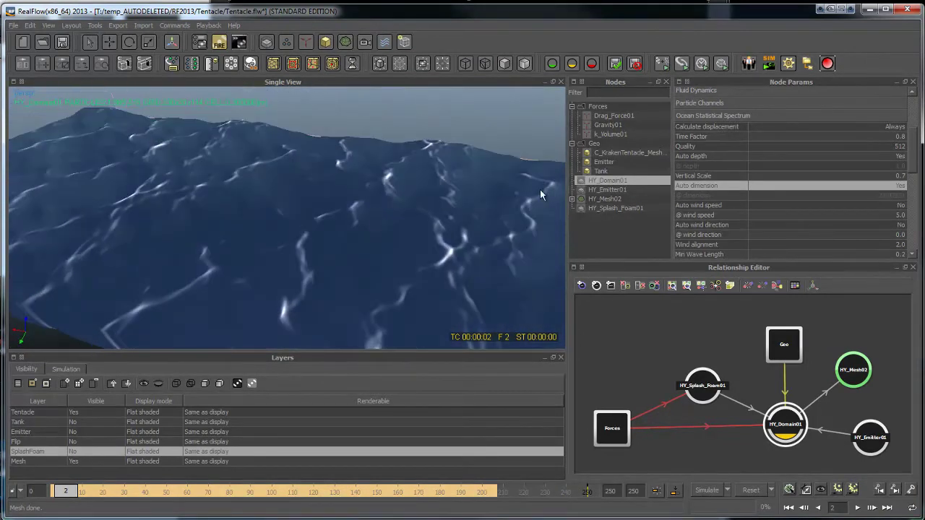
# Set Auto dimension to No, try an @ dimension of 50, and settle on 30.
pyautogui.click(856, 183)
pyautogui.click(853, 195)
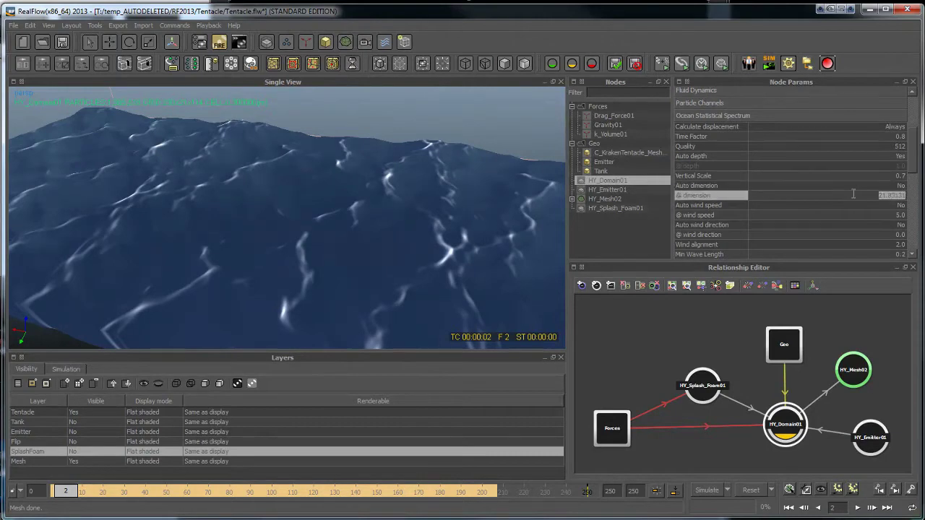
pyautogui.write('50')
pyautogui.press('Return')
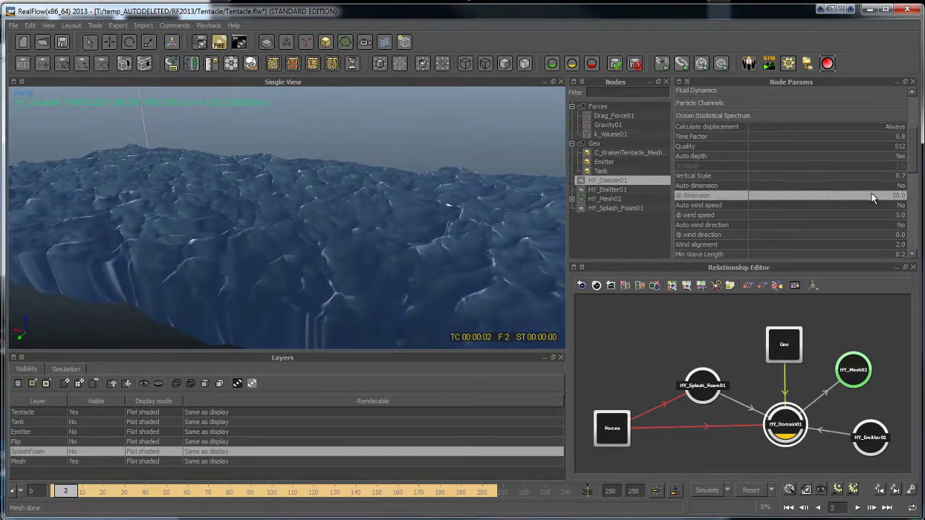
pyautogui.click(872, 194)
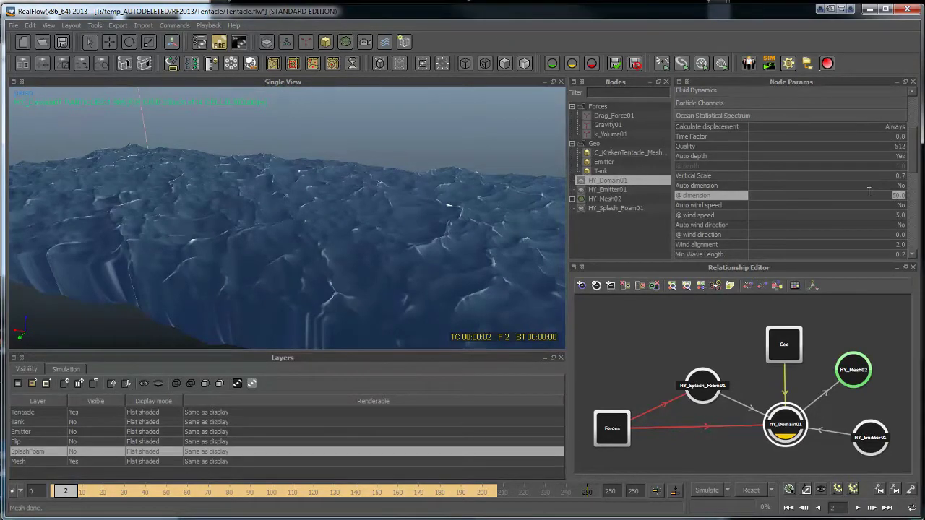
pyautogui.write('30')
pyautogui.press('Return')
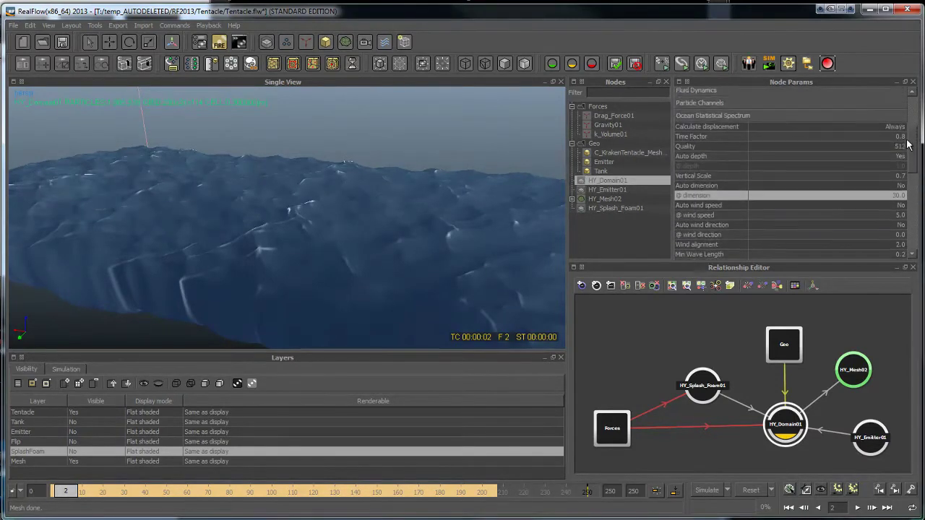
# Try an @ wind speed of 10 in the ocean spectrum and inspect the wave shapes.
pyautogui.scroll(-1, 915, 153)
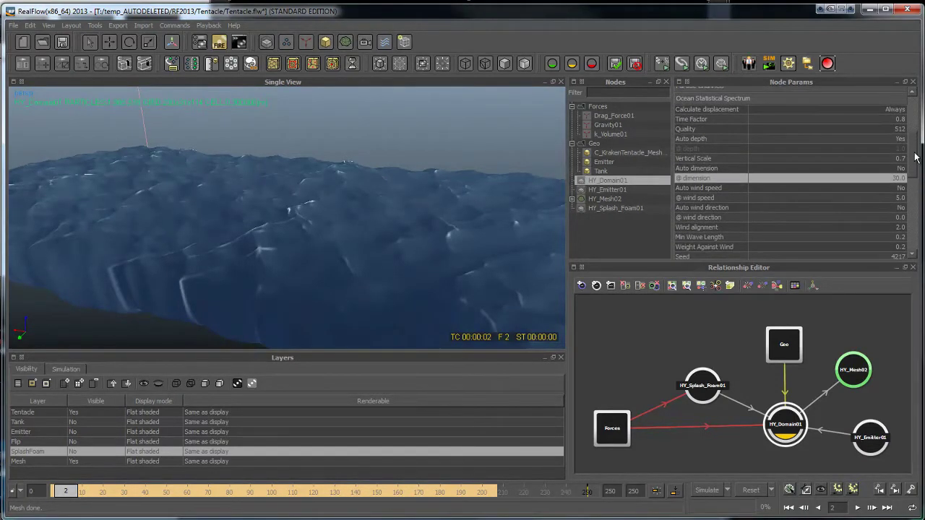
pyautogui.click(857, 198)
pyautogui.write('10')
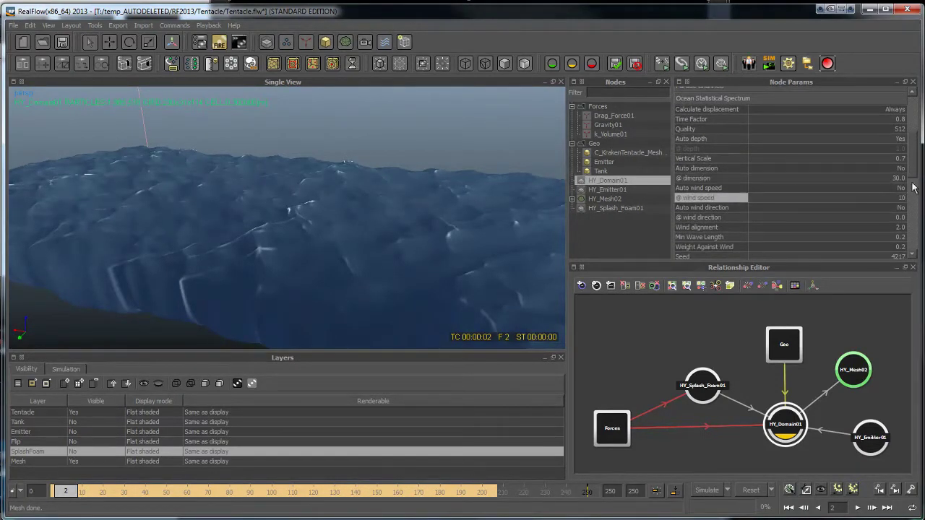
pyautogui.press('Return')
pyautogui.keyDown('alt'); pyautogui.moveTo(396, 194); pyautogui.dragTo(352, 190); pyautogui.keyUp('alt')
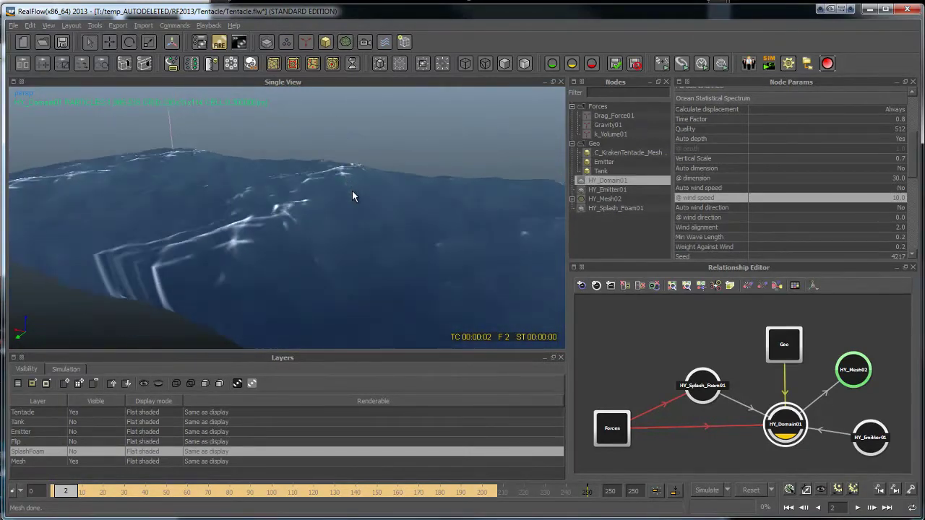
# Try @ wind speed values of 1, 2 and 5 to compare how rough the ocean surface gets.
pyautogui.click(885, 196)
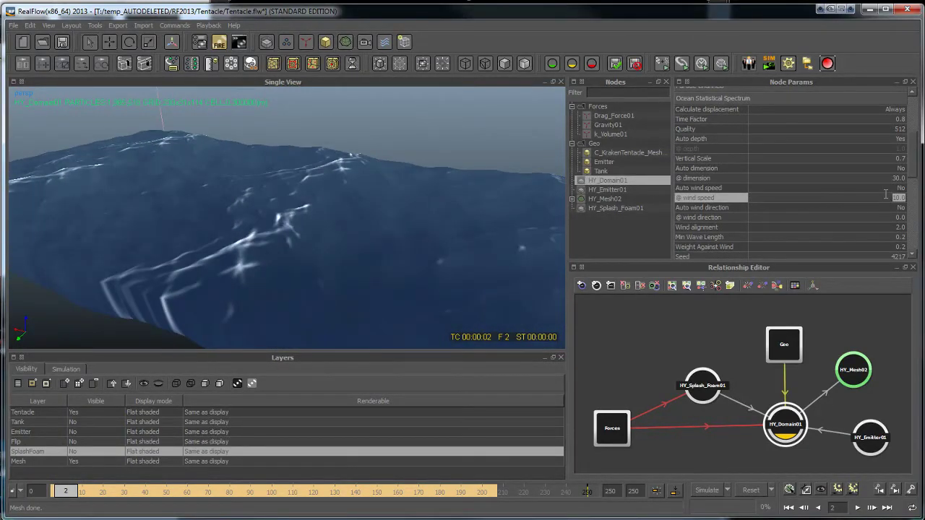
pyautogui.write('1')
pyautogui.press('Return')
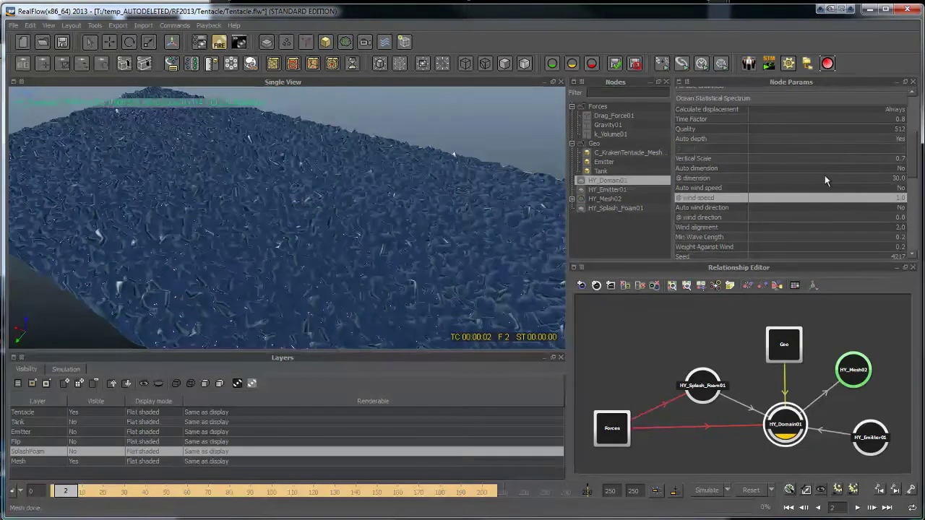
pyautogui.click(855, 198)
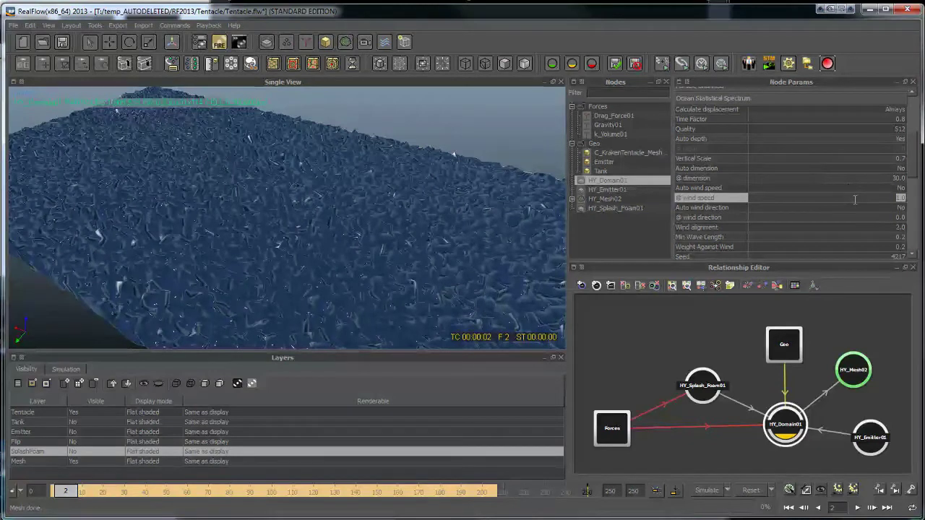
pyautogui.write('2')
pyautogui.press('Return')
pyautogui.click(882, 198)
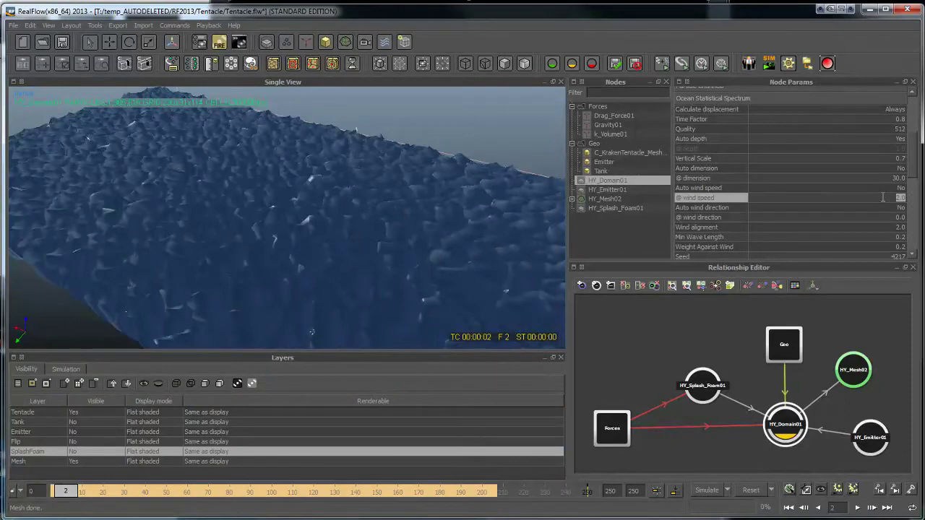
pyautogui.write('5')
pyautogui.press('Return')
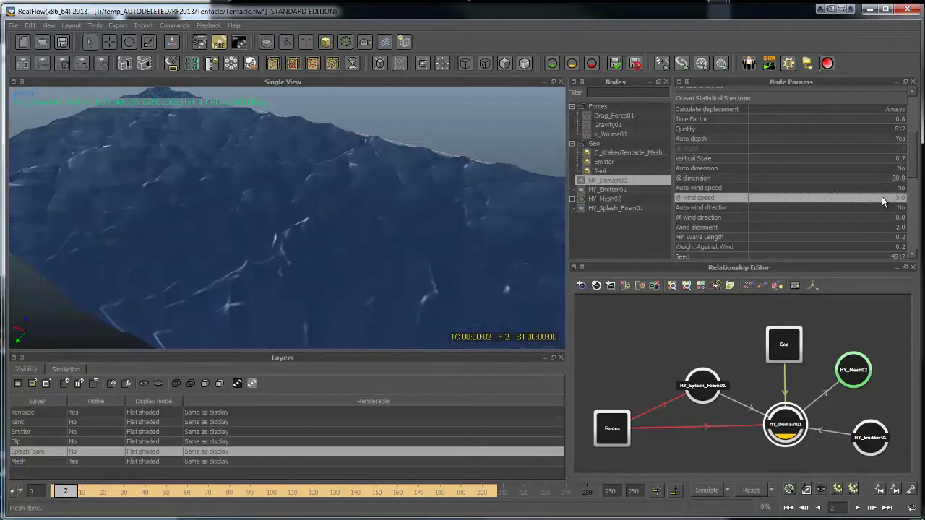
# Set the ocean spectrum's @ wind speed to 10 and reopen the value for editing.
pyautogui.click(881, 197)
pyautogui.write('10')
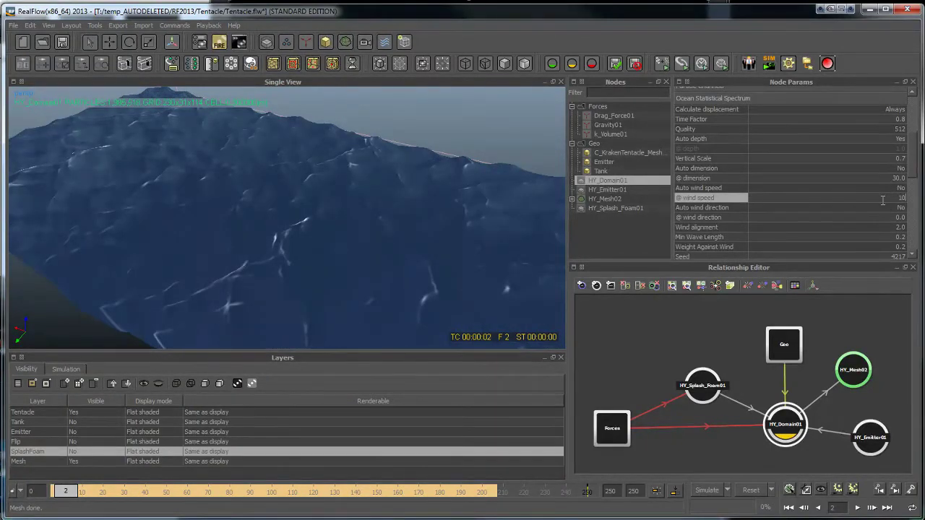
pyautogui.press('Return')
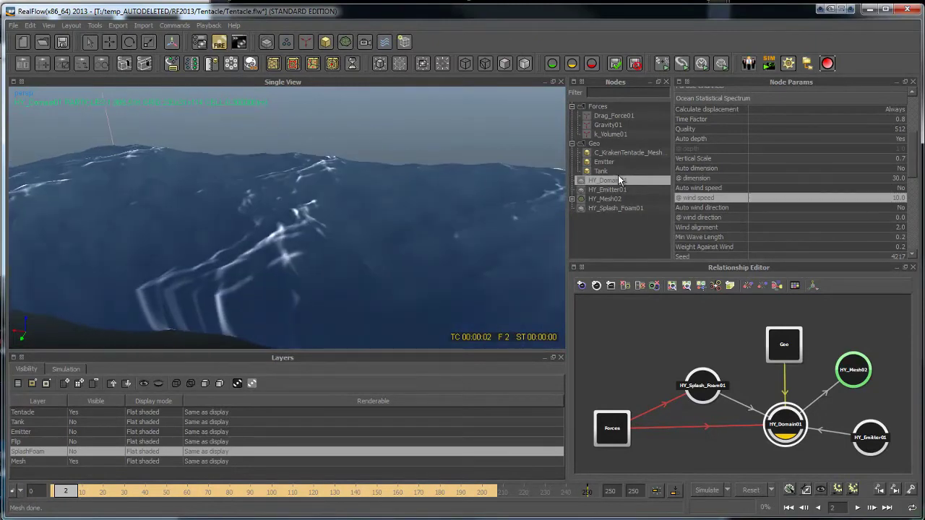
pyautogui.click(843, 198)
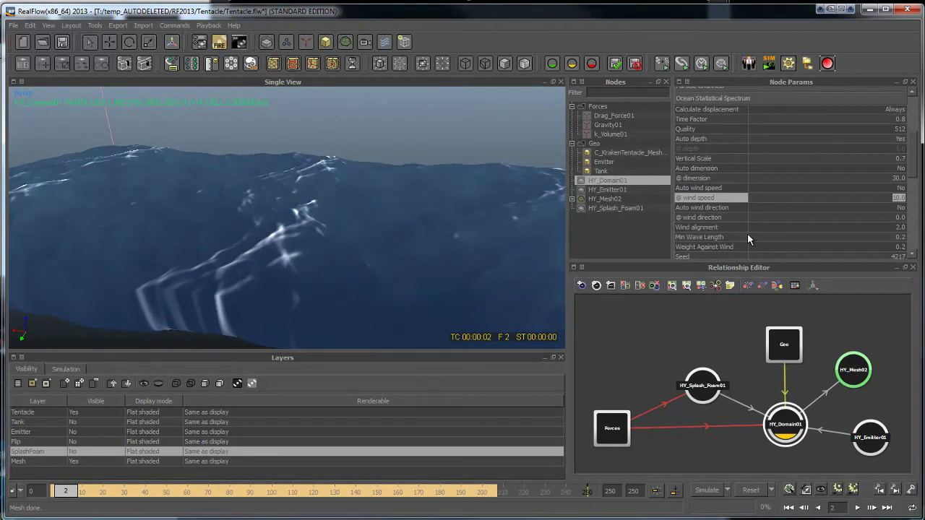
# Try @ wind speed values of 15 and 5 in HY_Domain01's ocean spectrum, and settle on 7.
pyautogui.write('15')
pyautogui.press('Return')
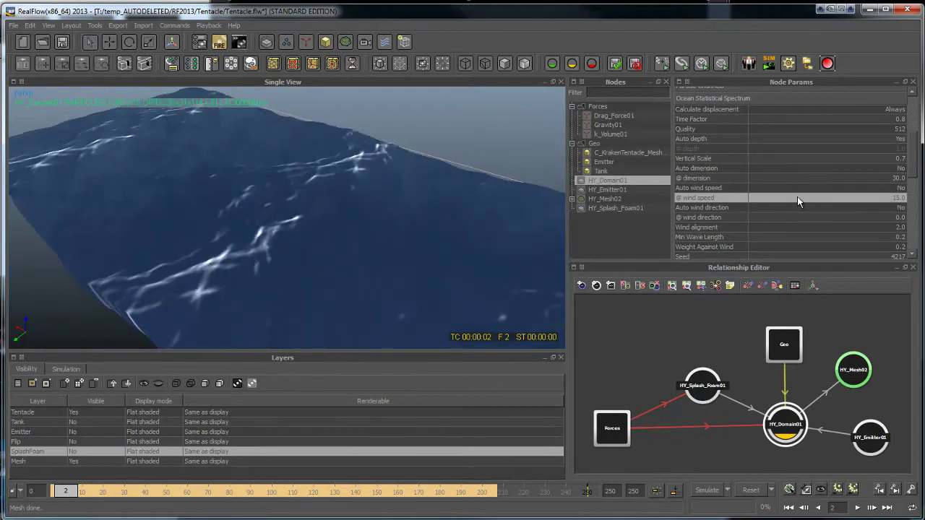
pyautogui.click(838, 198)
pyautogui.write('5')
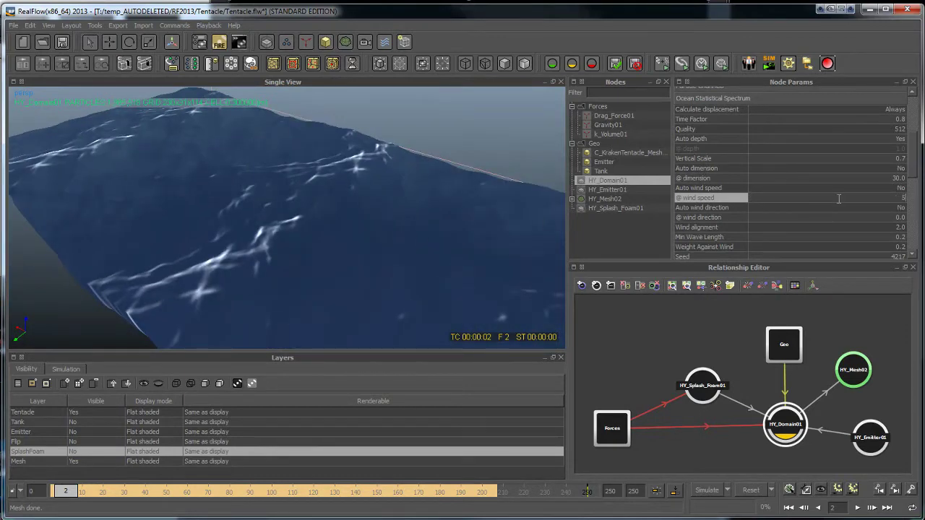
pyautogui.press('Return')
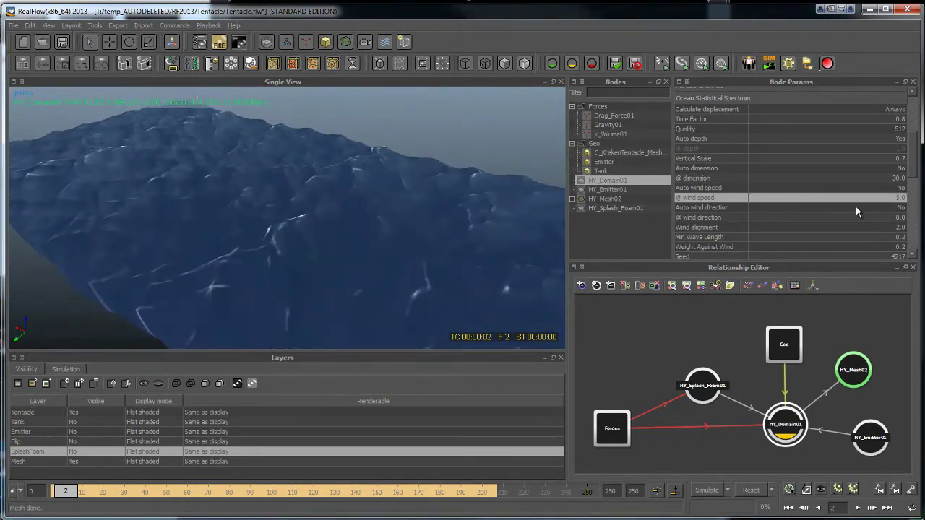
pyautogui.click(862, 196)
pyautogui.write('7')
pyautogui.press('Return')
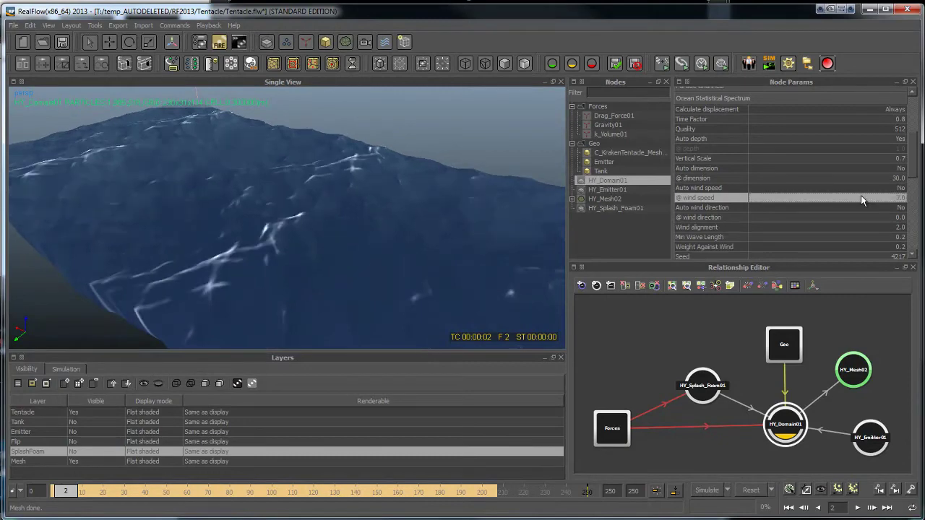
pyautogui.keyDown('alt'); pyautogui.moveTo(318, 247); pyautogui.dragTo(319, 213); pyautogui.keyUp('alt')
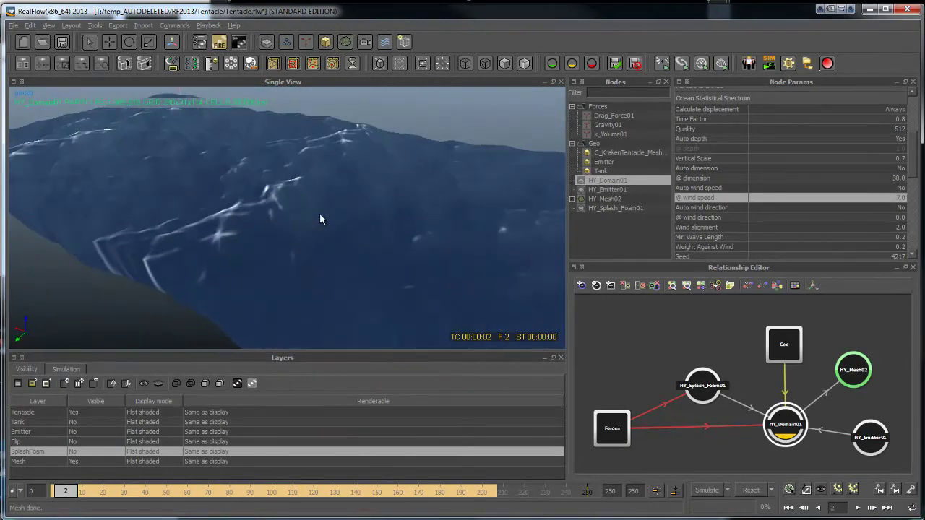
# Raise the ocean spectrum's Quality to 1024 and inspect the wave detail on the surface.
pyautogui.click(896, 129)
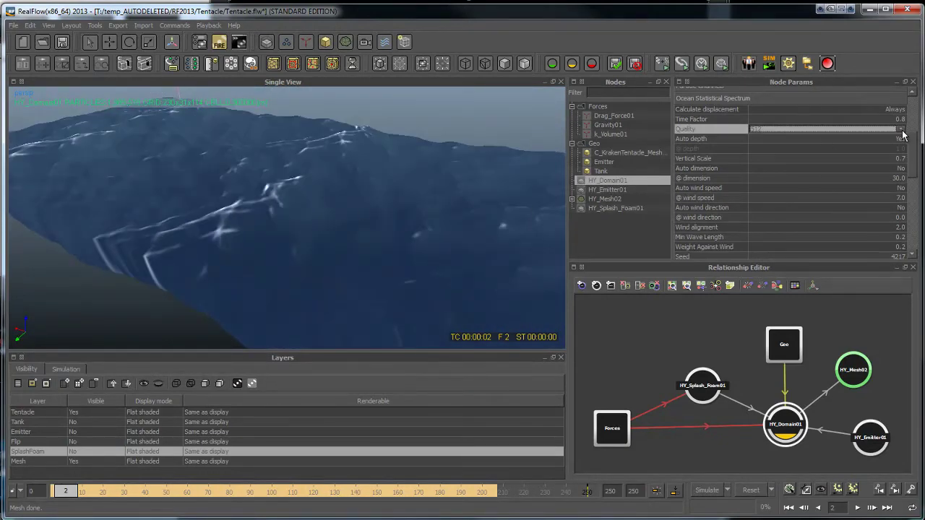
pyautogui.click(901, 128)
pyautogui.click(776, 161)
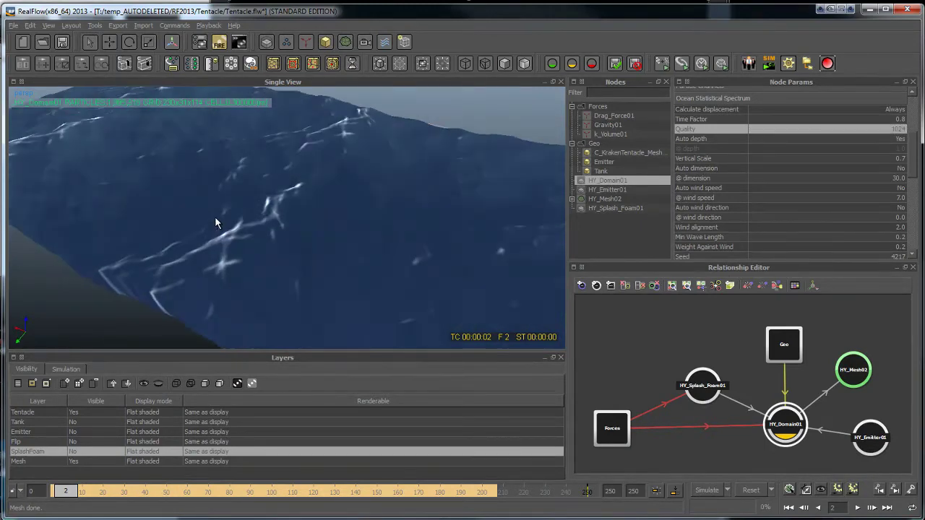
pyautogui.keyDown('alt'); pyautogui.moveTo(232, 225); pyautogui.dragTo(386, 227); pyautogui.keyUp('alt')
pyautogui.keyDown('alt'); pyautogui.moveTo(336, 212); pyautogui.dragTo(341, 236); pyautogui.keyUp('alt')
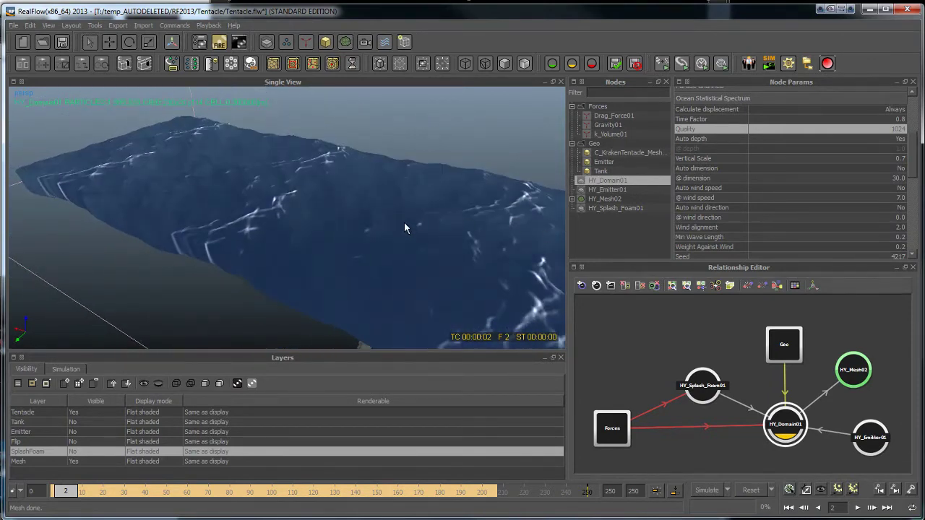
# Try Repeat U values of 5 and 2 in the ocean spectrum to compare how the wave pattern tiles.
pyautogui.moveTo(916, 166); pyautogui.dragTo(918, 199)
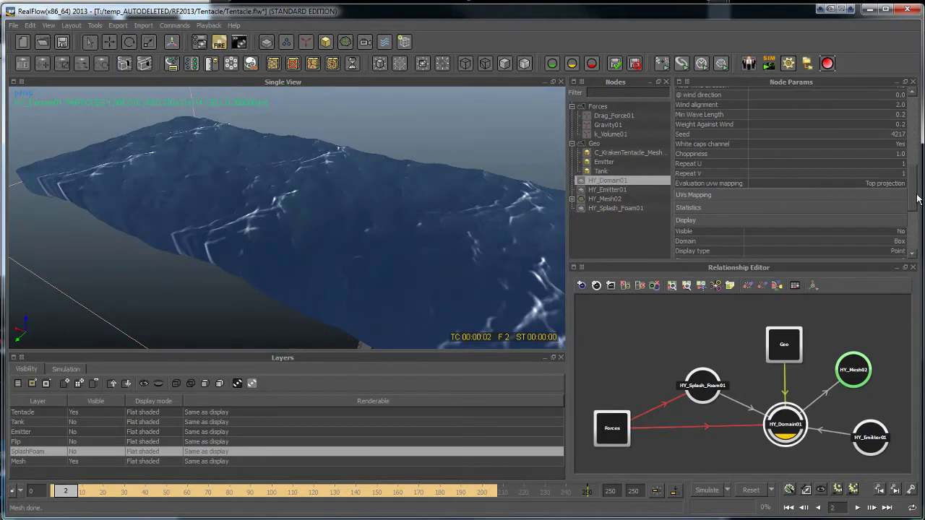
pyautogui.click(837, 164)
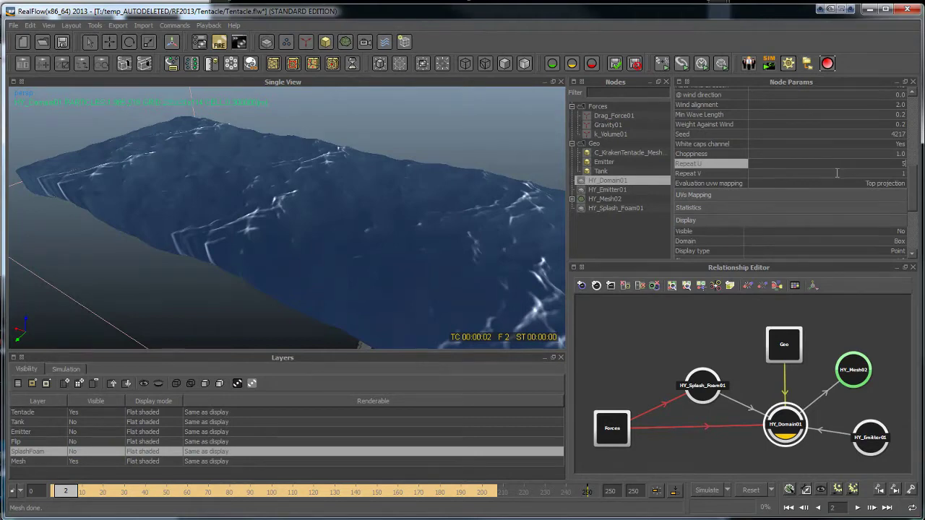
pyautogui.write('5')
pyautogui.press('Return')
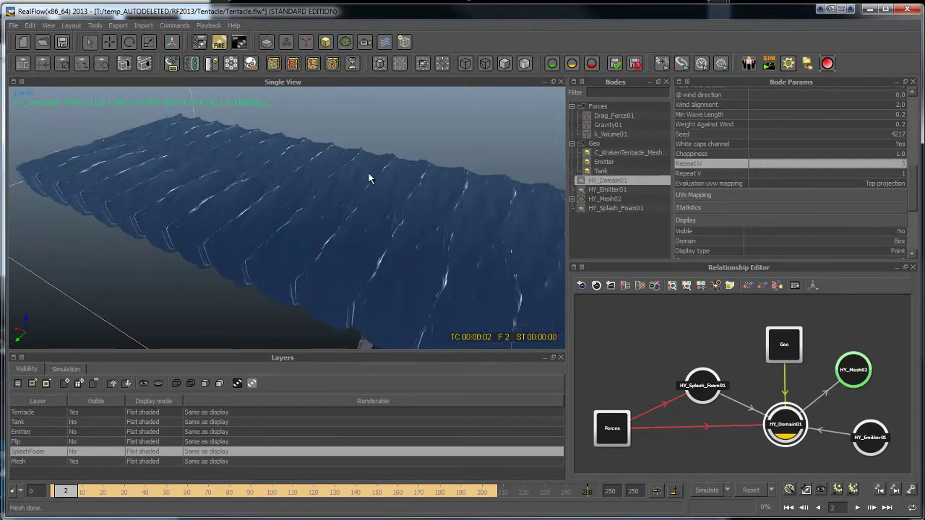
pyautogui.click(842, 167)
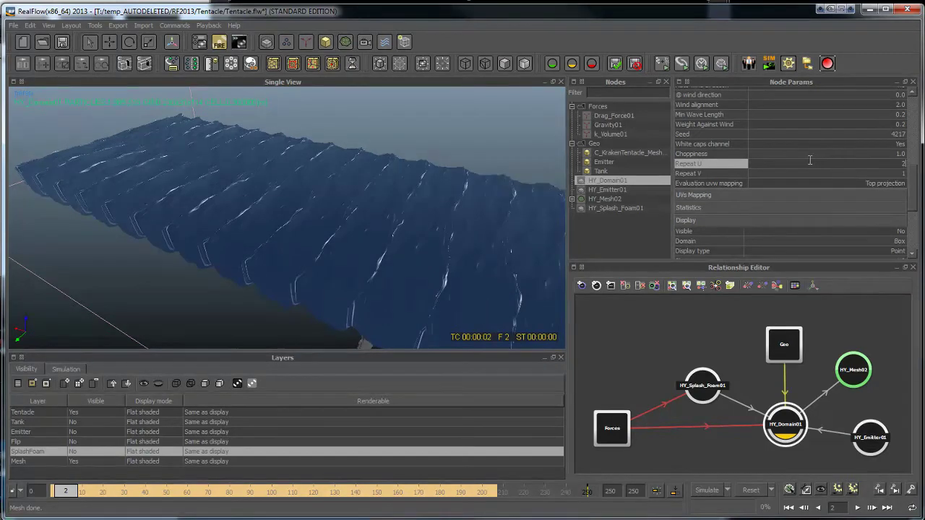
pyautogui.press('Return')
pyautogui.keyDown('alt'); pyautogui.moveTo(475, 227); pyautogui.dragTo(565, 149); pyautogui.keyUp('alt')
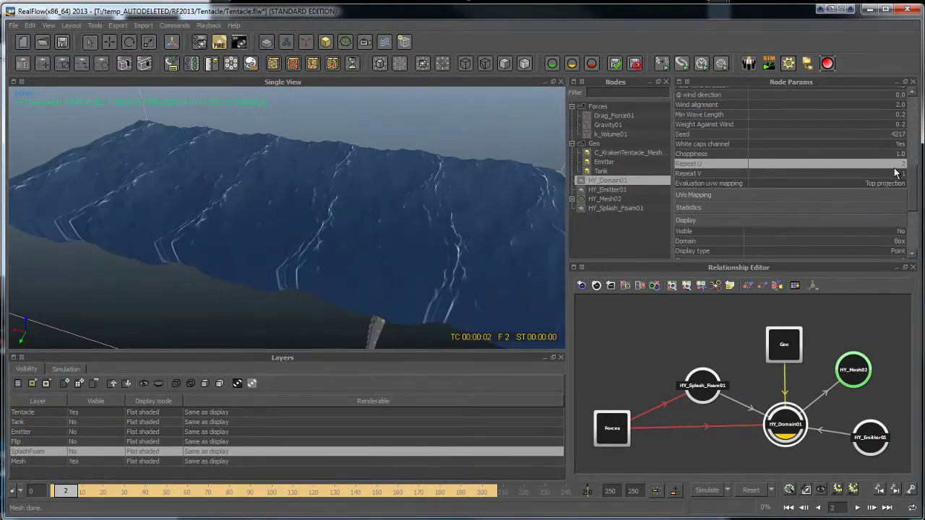
# Set the ocean spectrum's Choppiness to 0.5 and check the wave crests.
pyautogui.moveTo(912, 189)
pyautogui.mouseDown()
pyautogui.moveTo(912, 235)
pyautogui.moveTo(912, 180)
pyautogui.mouseUp()
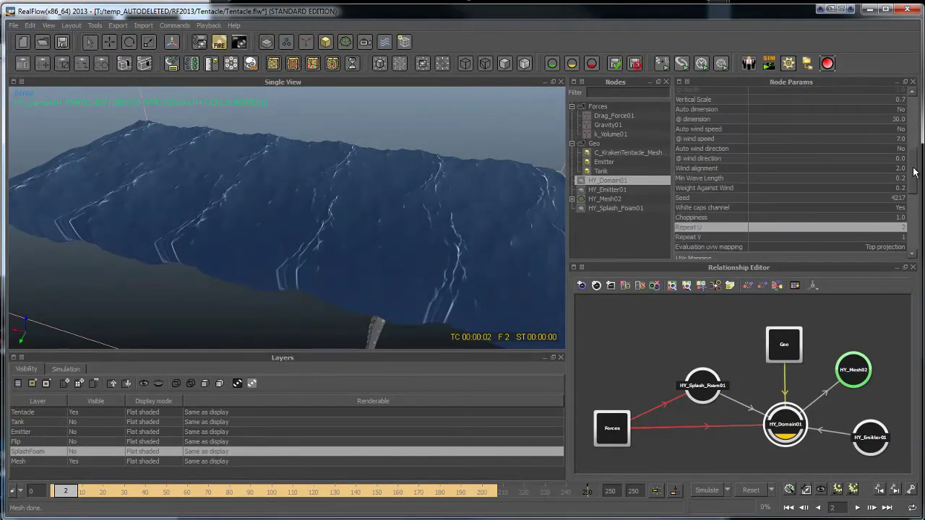
pyautogui.click(837, 215)
pyautogui.press('BackSpace')
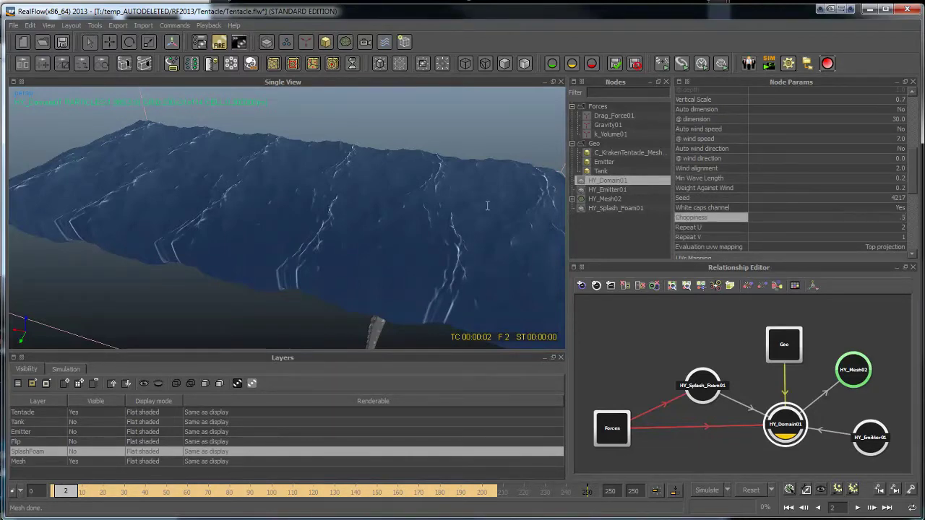
pyautogui.press('Return')
pyautogui.moveTo(450, 218)
pyautogui.keyDown('alt'); pyautogui.mouseDown()
pyautogui.moveTo(417, 224)
pyautogui.moveTo(433, 221)
pyautogui.mouseUp(); pyautogui.keyUp('alt')
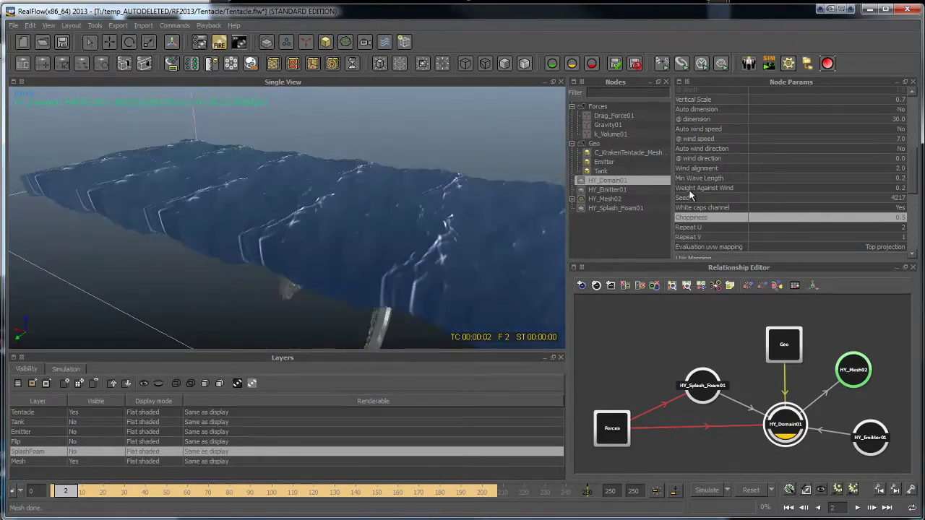
# Set Repeat U to 1 and inspect the ocean surface from several angles.
pyautogui.click(861, 227)
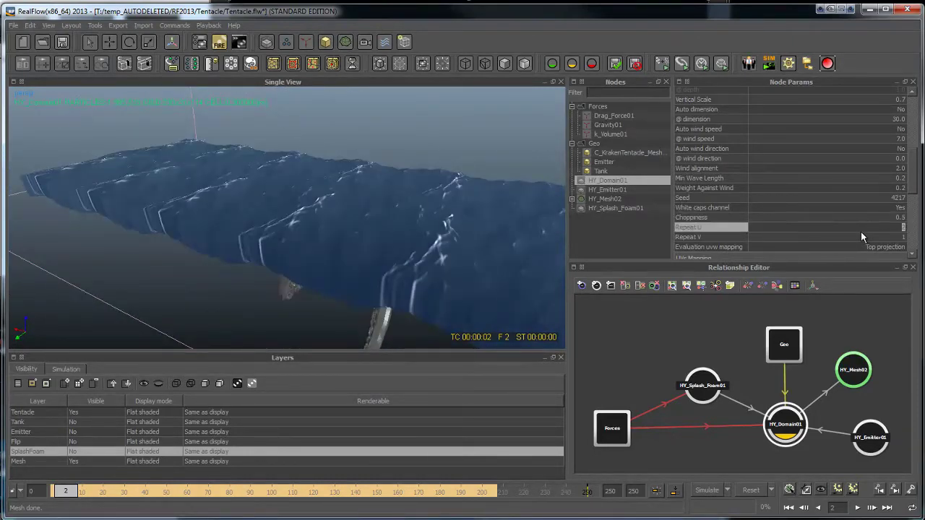
pyautogui.write('1')
pyautogui.press('Return')
pyautogui.keyDown('alt'); pyautogui.moveTo(318, 217); pyautogui.dragTo(268, 181); pyautogui.keyUp('alt')
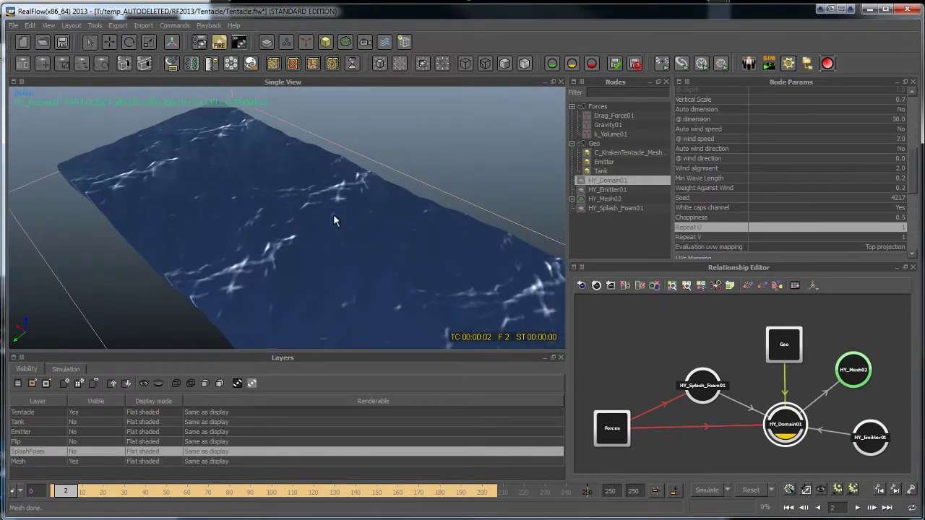
pyautogui.keyDown('alt'); pyautogui.moveTo(363, 198); pyautogui.dragTo(368, 237); pyautogui.keyUp('alt')
pyautogui.keyDown('alt'); pyautogui.moveTo(215, 186); pyautogui.dragTo(206, 327); pyautogui.keyUp('alt')
pyautogui.keyDown('alt'); pyautogui.moveTo(248, 214); pyautogui.dragTo(224, 266); pyautogui.keyUp('alt')
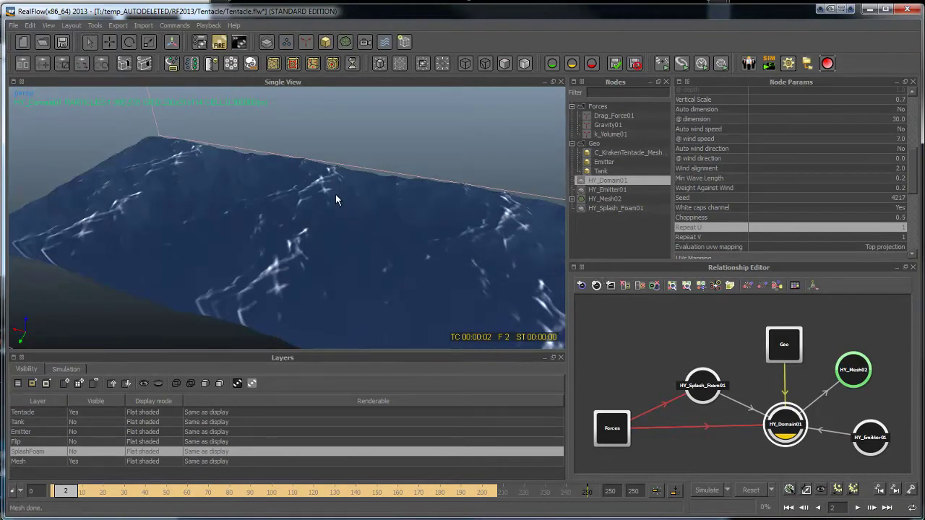
# Review the HY_Mesh02 and HY_Domain01 export options in Export Central, including the displacement texture's output folder.
pyautogui.press('F12')
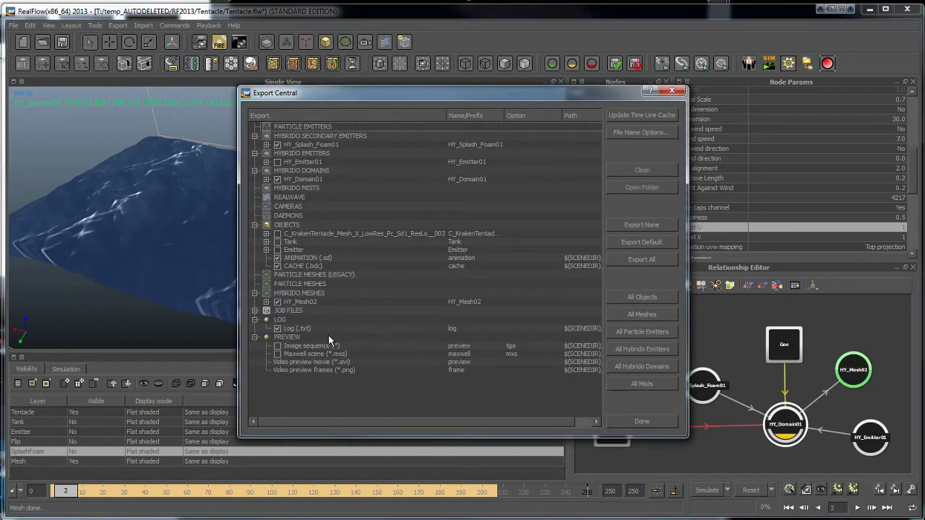
pyautogui.click(267, 302)
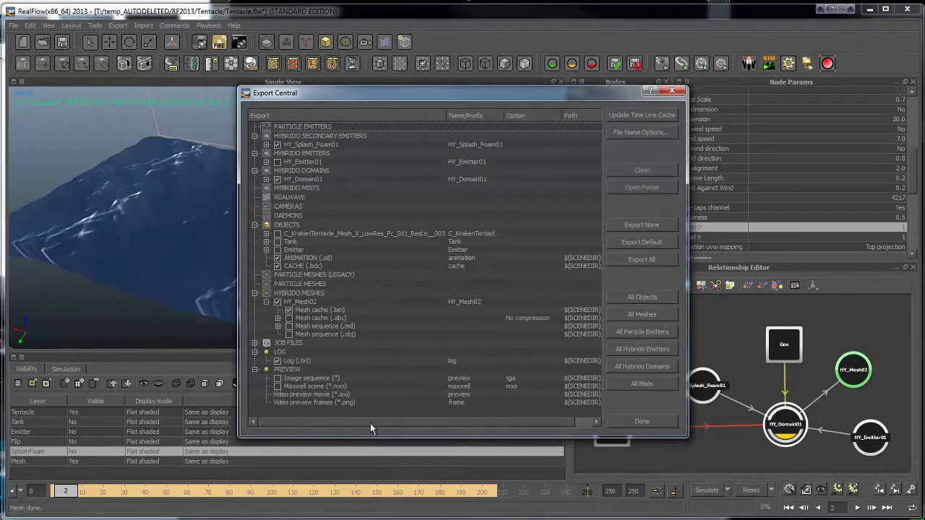
pyautogui.moveTo(370, 423); pyautogui.dragTo(452, 424)
pyautogui.click(265, 179)
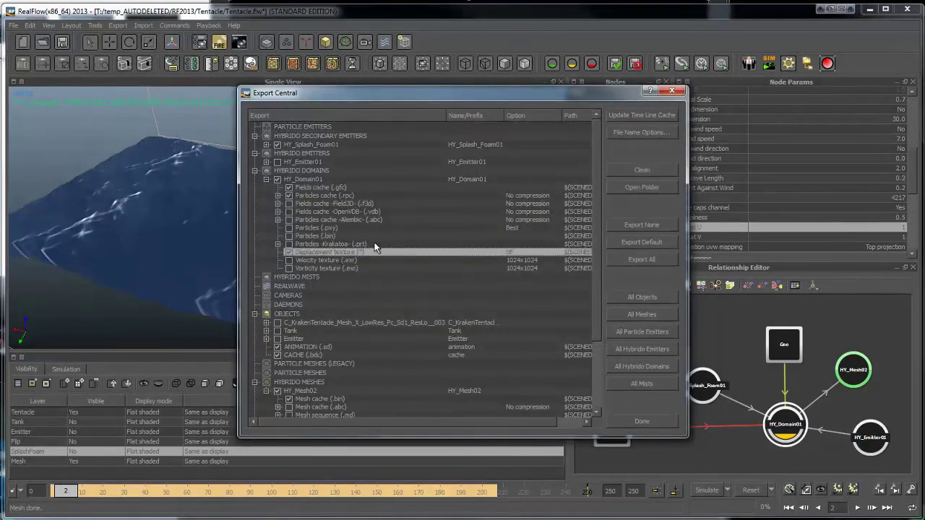
pyautogui.moveTo(330, 421); pyautogui.dragTo(467, 426)
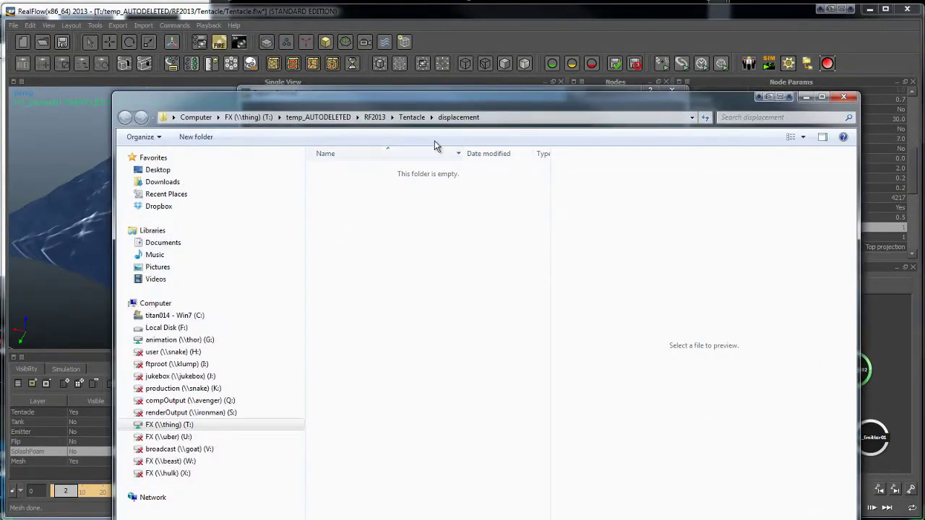
pyautogui.click(806, 98)
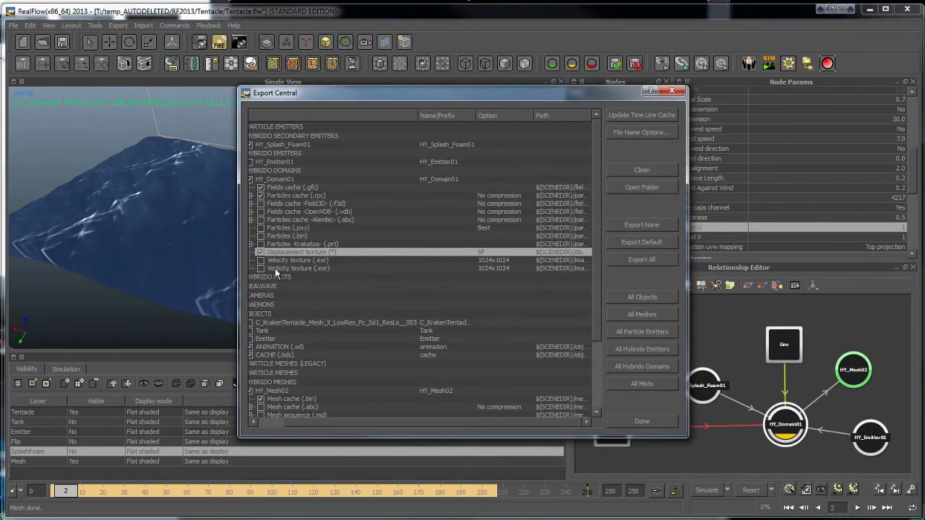
pyautogui.click(671, 91)
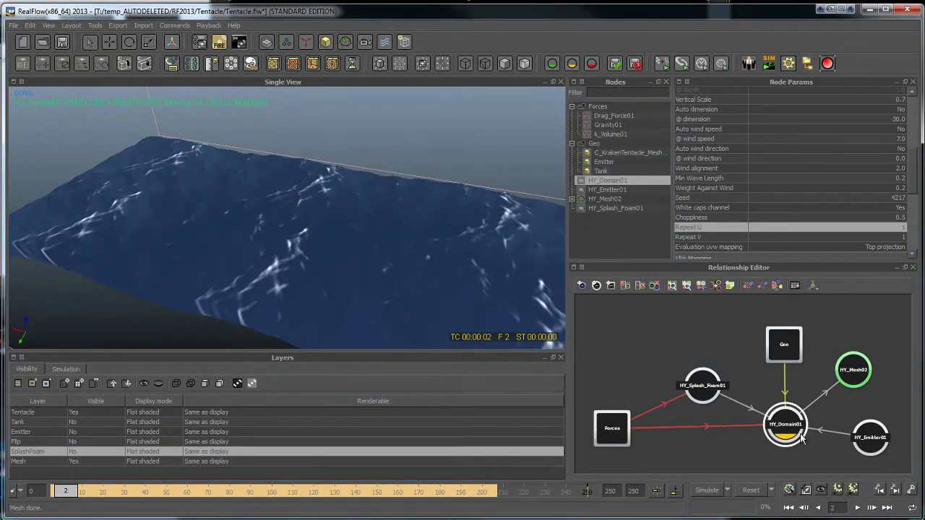
# Try Use cache for Calculate displacement in HY_Domain01's Ocean Statistical Spectrum, and return it to Always.
pyautogui.scroll(5, 763, 231)
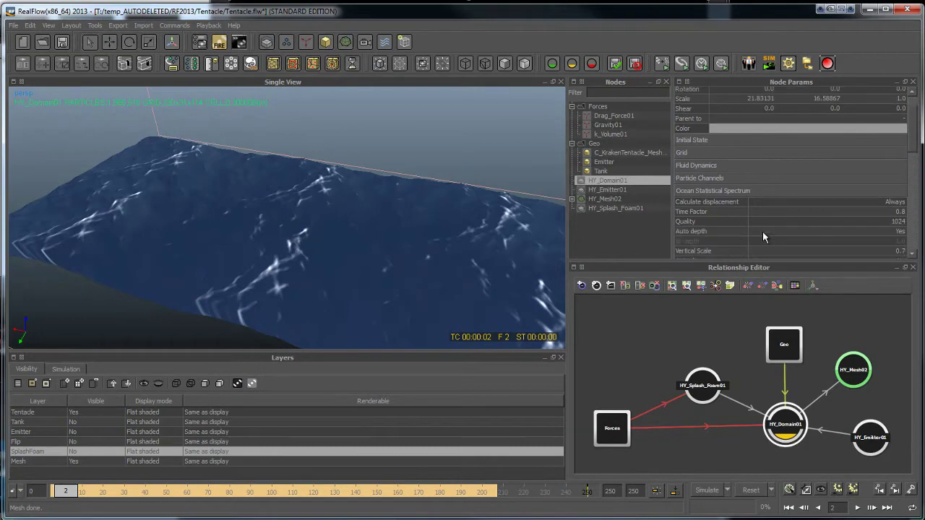
pyautogui.click(780, 190)
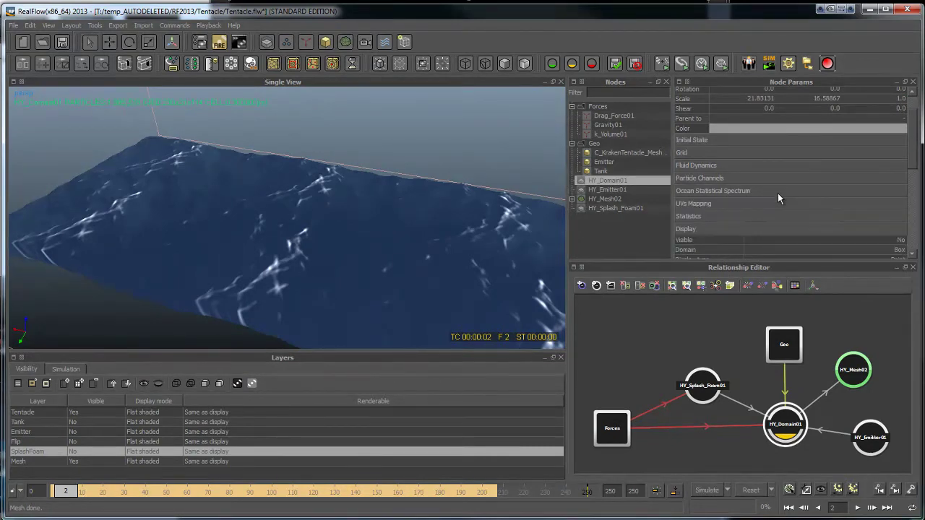
pyautogui.click(776, 178)
pyautogui.click(779, 179)
pyautogui.click(778, 190)
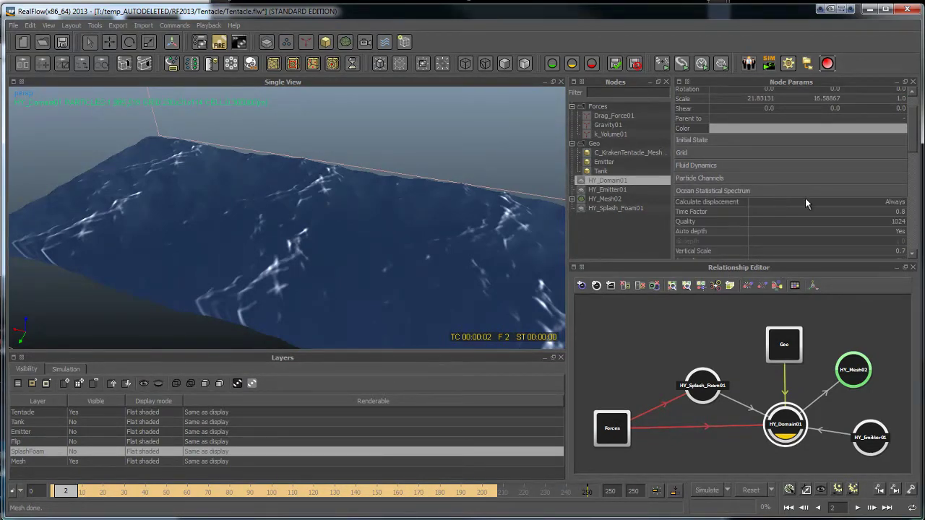
pyautogui.click(797, 205)
pyautogui.click(798, 204)
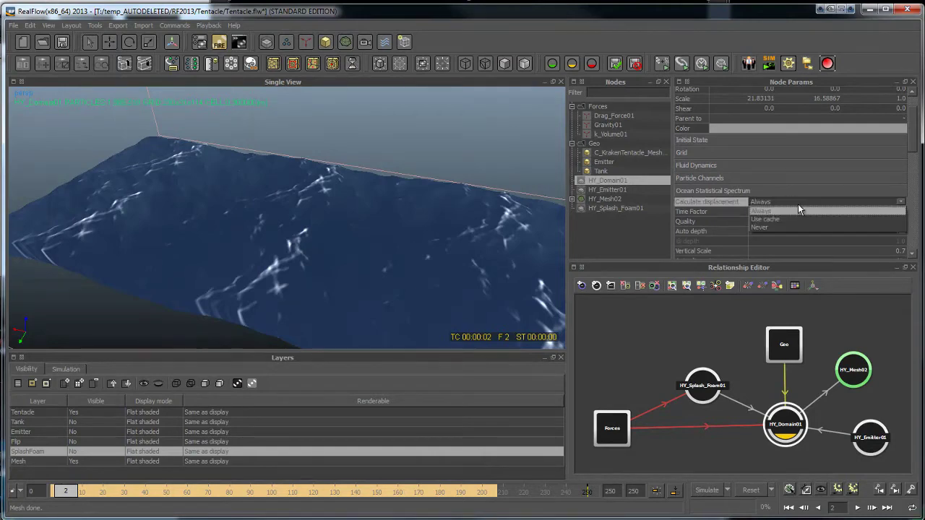
pyautogui.click(794, 219)
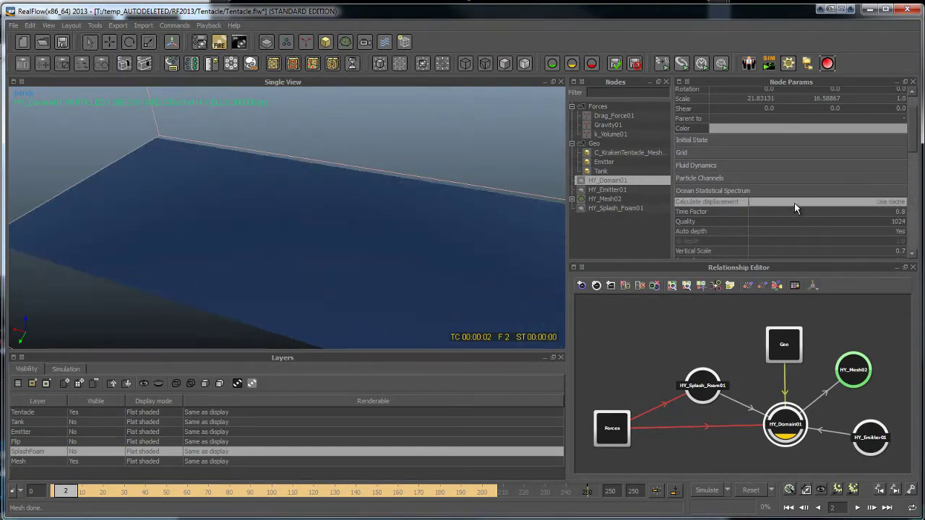
pyautogui.click(795, 204)
pyautogui.click(794, 204)
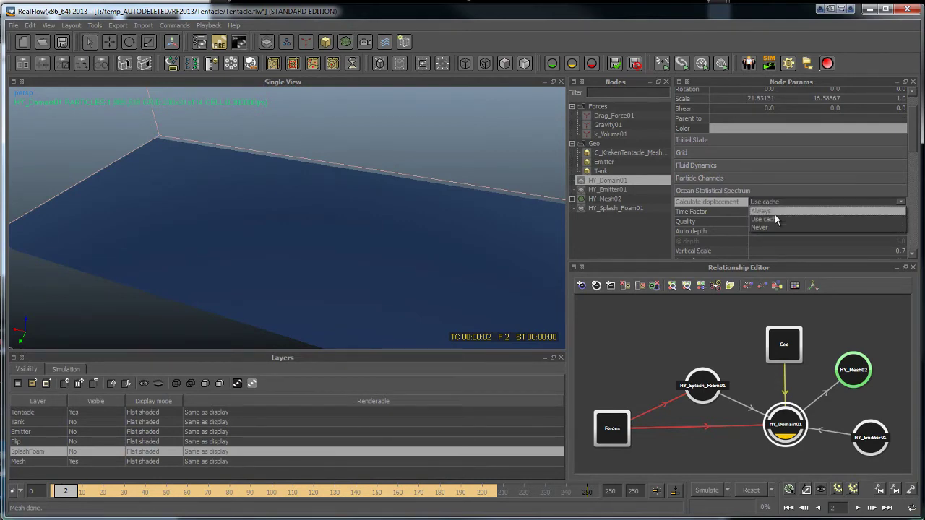
pyautogui.click(774, 217)
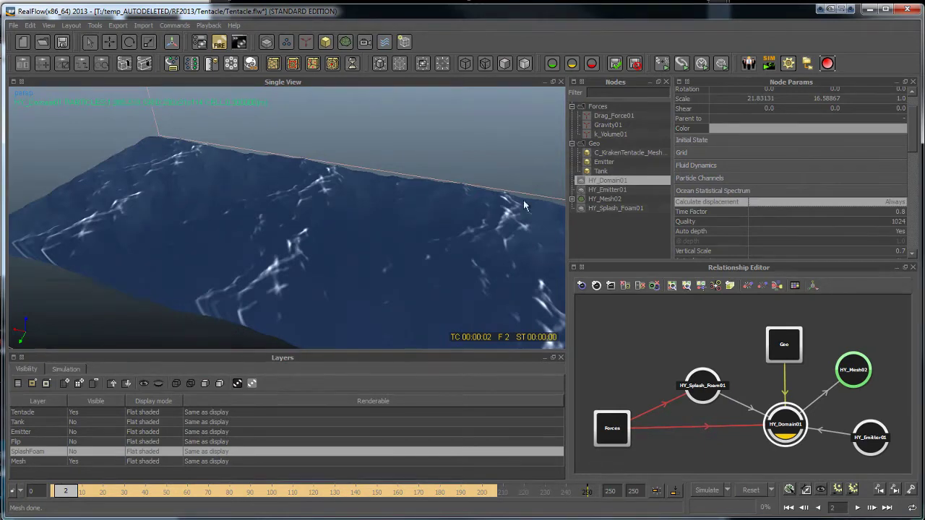
# Enable Use displacement for HY_Mesh02 and review its attenuation and shader settings.
pyautogui.click(863, 378)
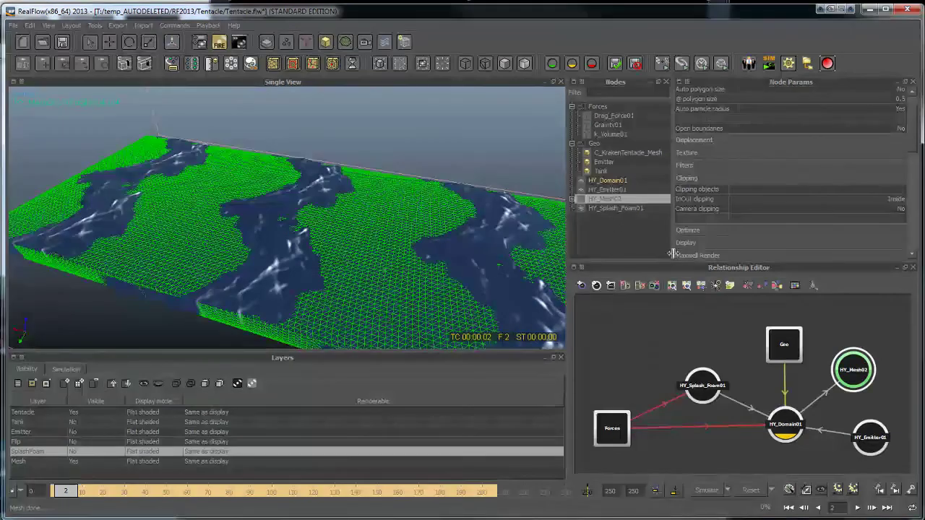
pyautogui.click(817, 180)
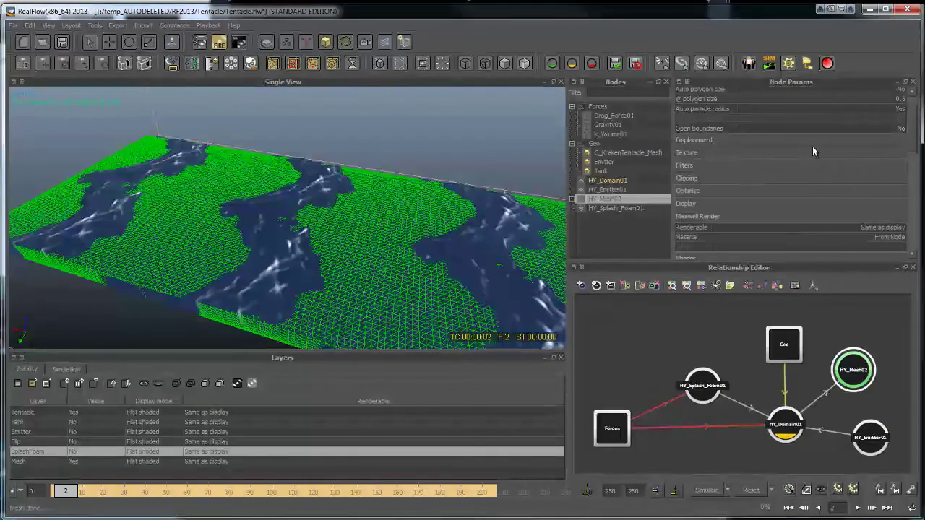
pyautogui.click(813, 149)
pyautogui.click(813, 138)
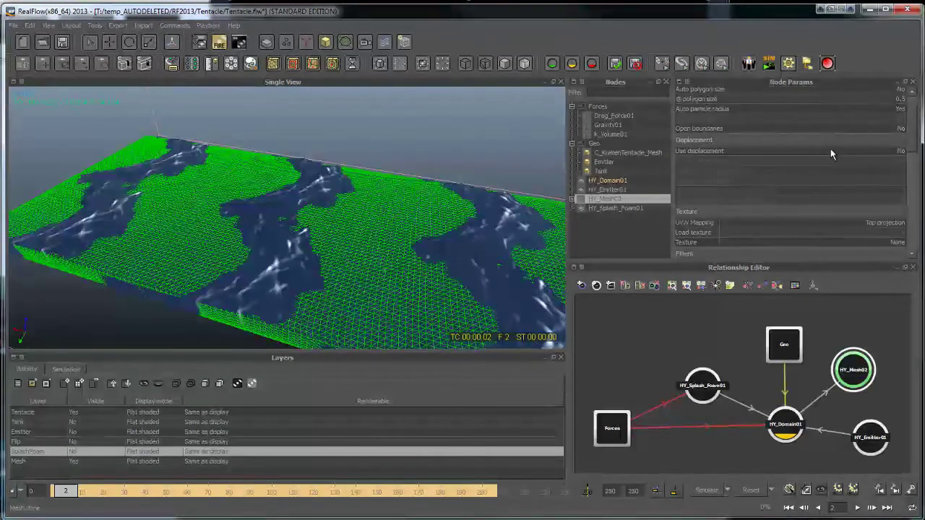
pyautogui.click(821, 153)
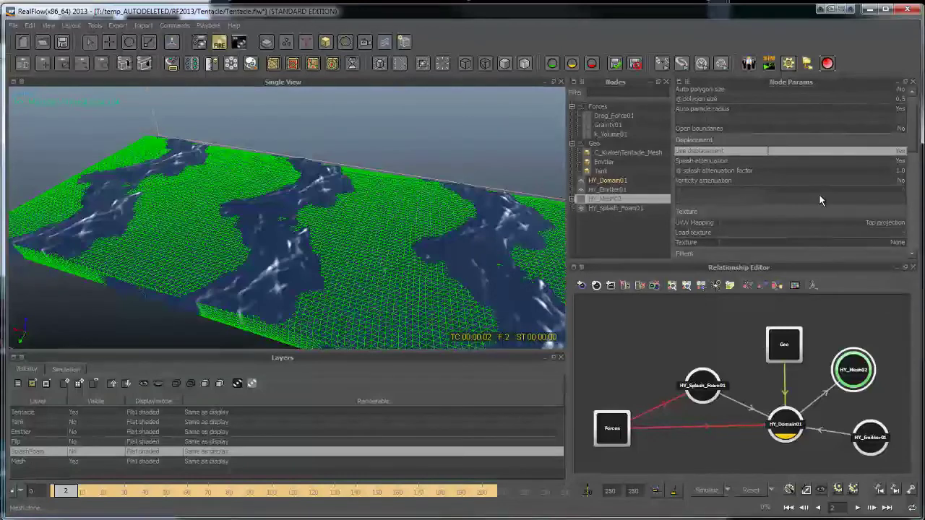
pyautogui.scroll(-8, 818, 180)
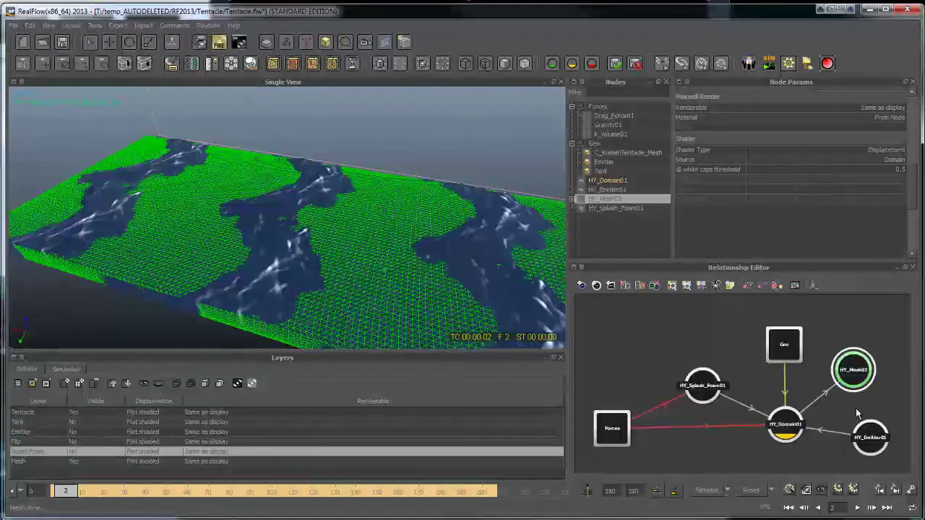
# Inspect HY_Domain01 around the tentacle from several angles and review its Calculate displacement setting in the Ocean Statistical Spectrum.
pyautogui.click(786, 430)
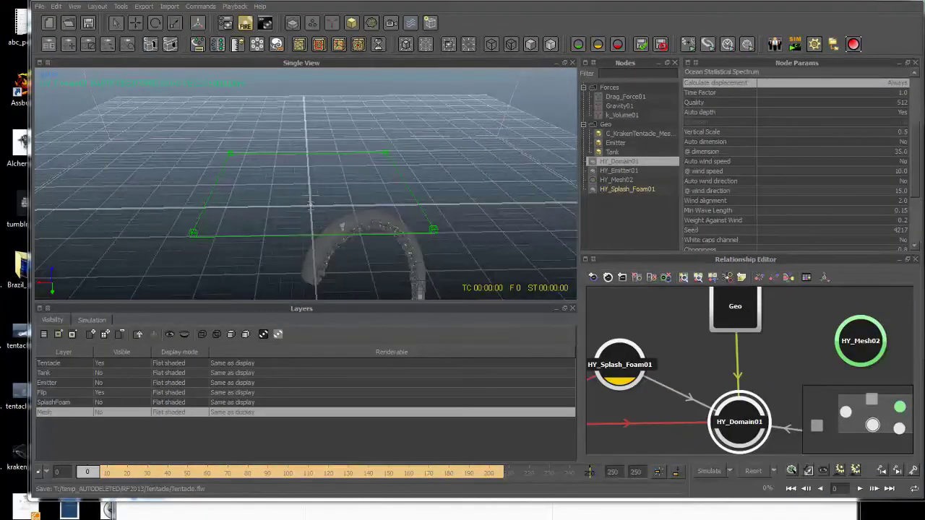
pyautogui.keyDown('alt'); pyautogui.moveTo(342, 226); pyautogui.dragTo(352, 246); pyautogui.keyUp('alt')
pyautogui.moveTo(316, 185)
pyautogui.keyDown('alt'); pyautogui.mouseDown()
pyautogui.moveTo(315, 108)
pyautogui.moveTo(321, 187)
pyautogui.mouseUp(); pyautogui.keyUp('alt')
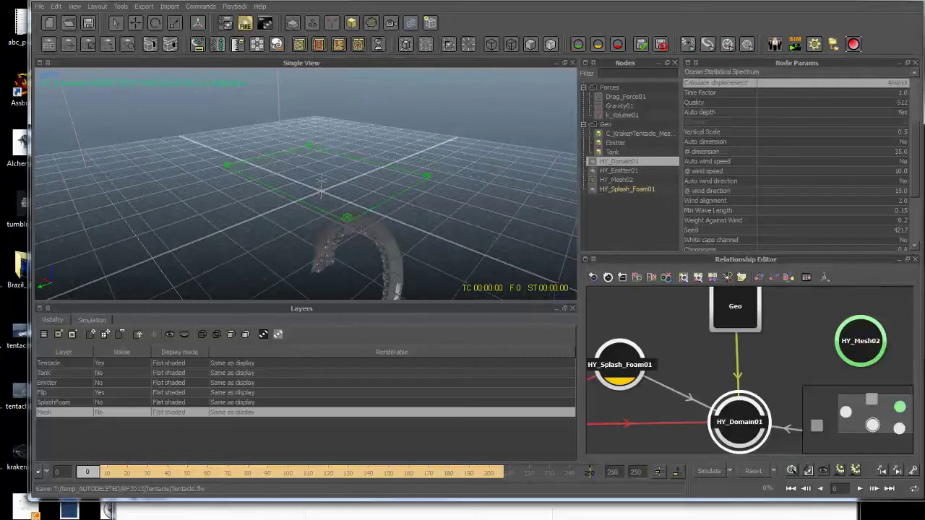
pyautogui.keyDown('alt'); pyautogui.moveTo(321, 187); pyautogui.dragTo(319, 184); pyautogui.keyUp('alt')
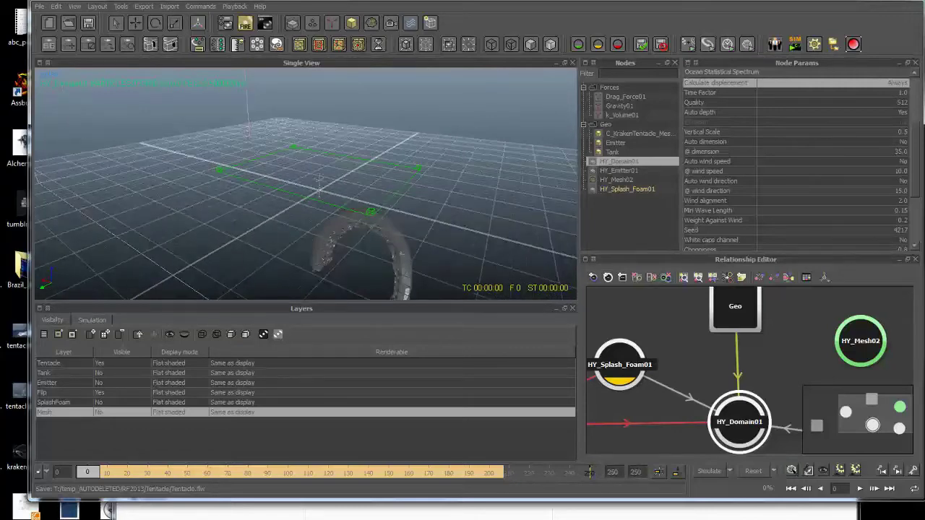
pyautogui.scroll(3, 797, 159)
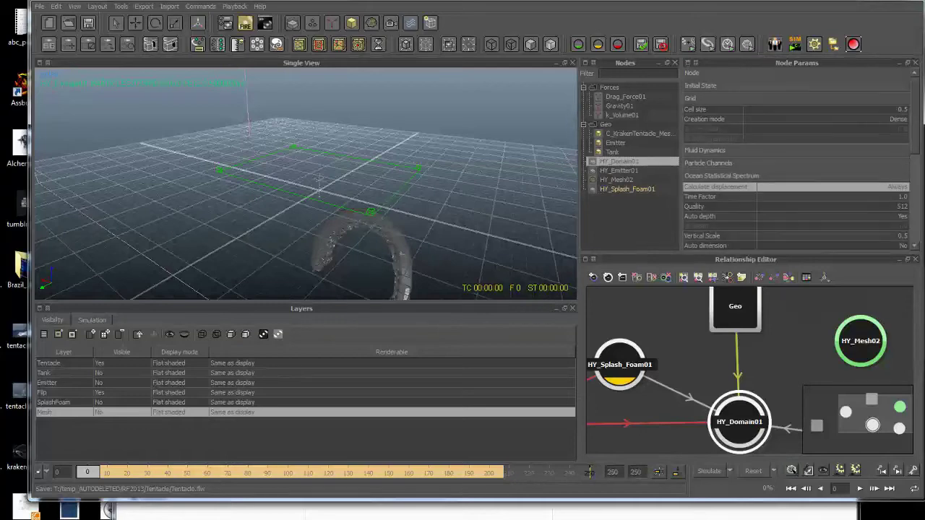
pyautogui.click(833, 186)
pyautogui.click(832, 186)
pyautogui.click(770, 196)
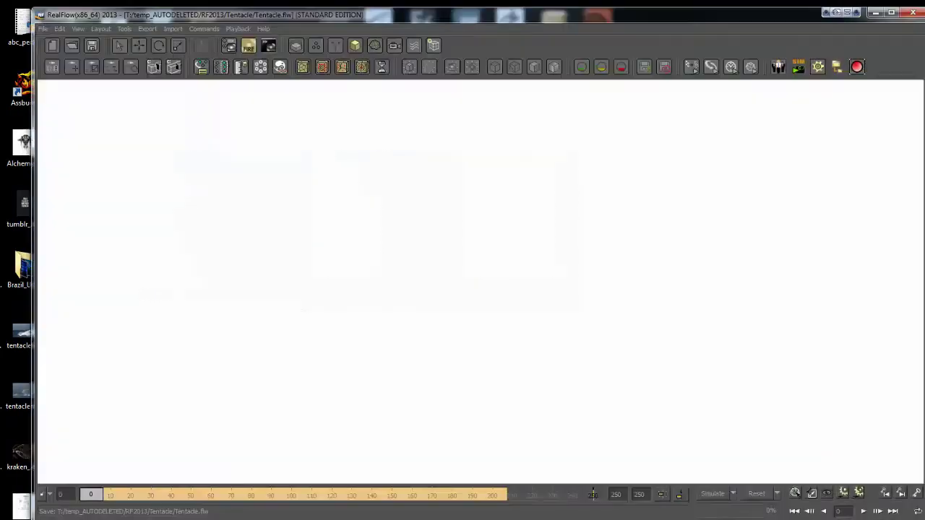
# Review the HY_Splash_Foam01 and HY_Domain01 export options in Export Central and open the displacement texture's output folder.
pyautogui.press('F12')
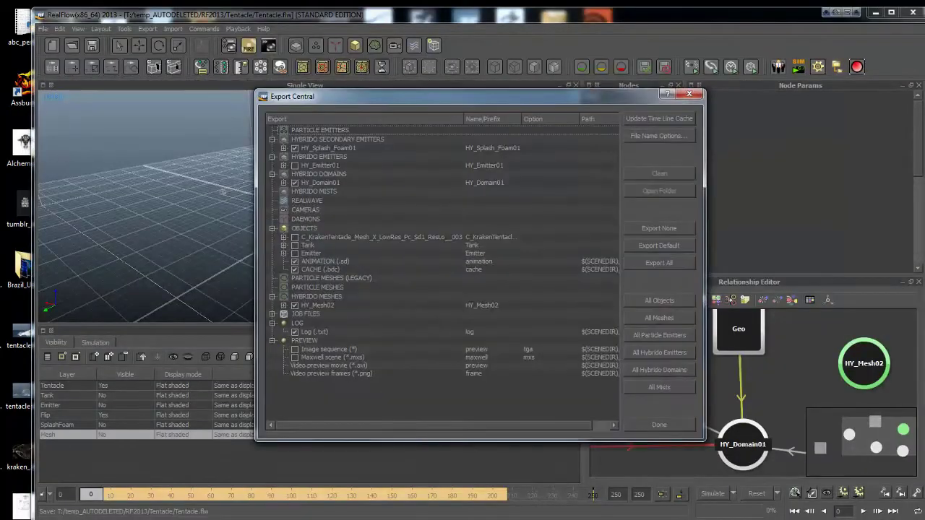
pyautogui.moveTo(477, 96); pyautogui.dragTo(504, 167)
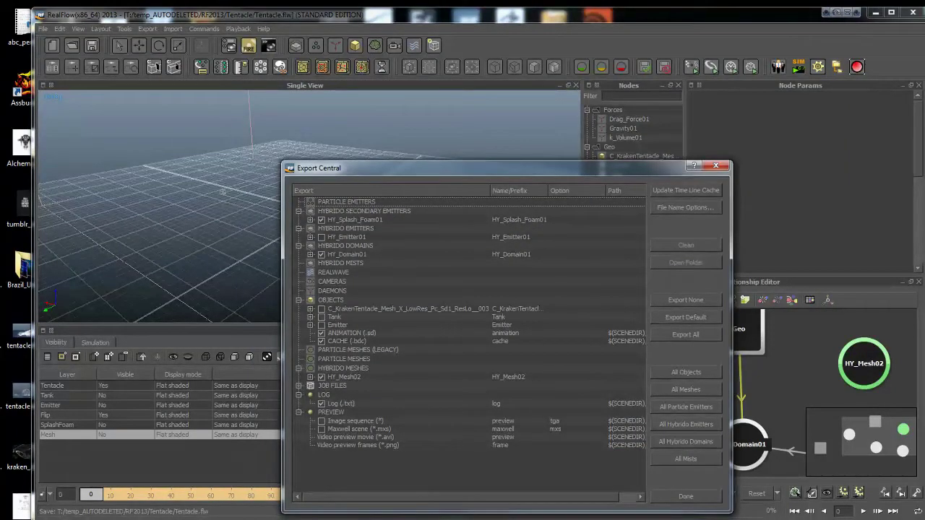
pyautogui.click(355, 219)
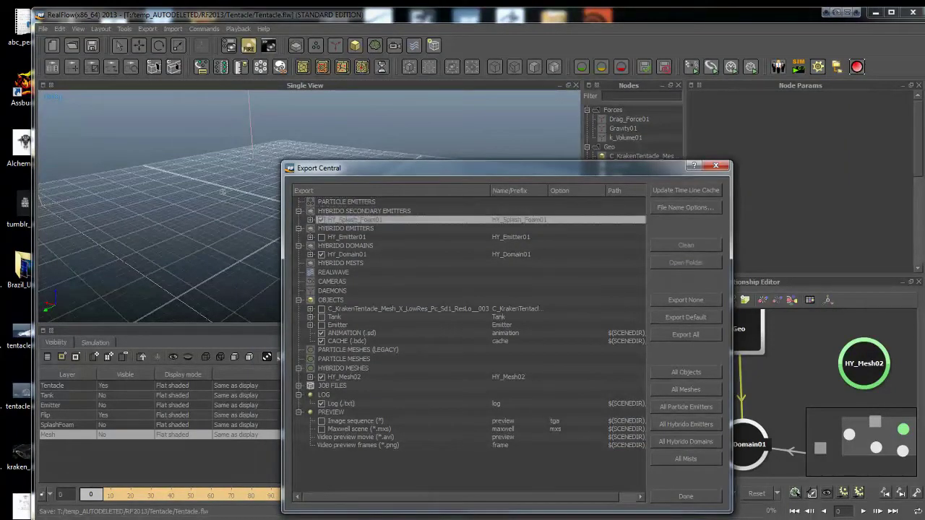
pyautogui.click(310, 220)
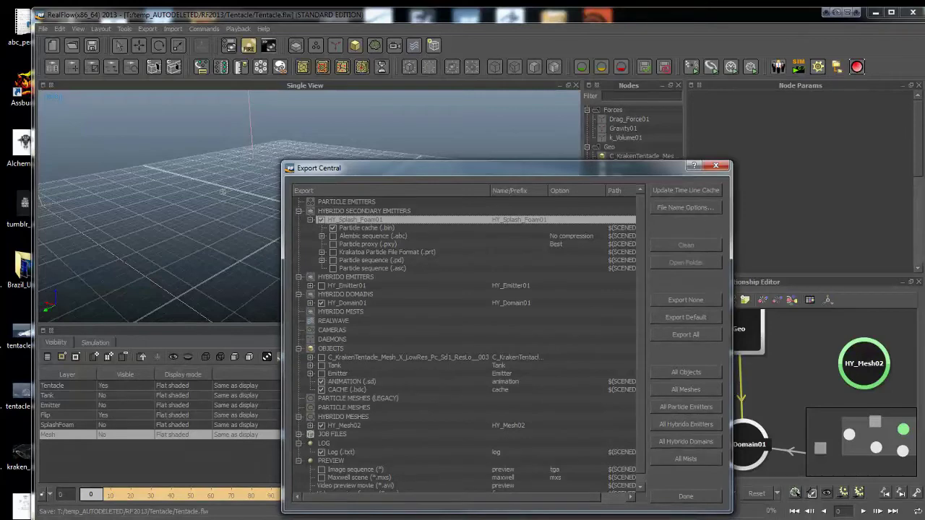
pyautogui.click(310, 303)
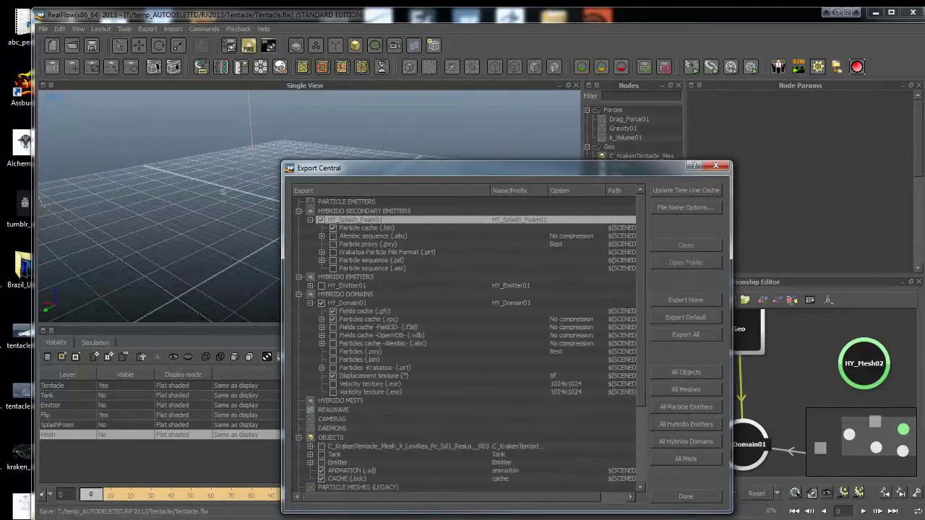
pyautogui.click(372, 375)
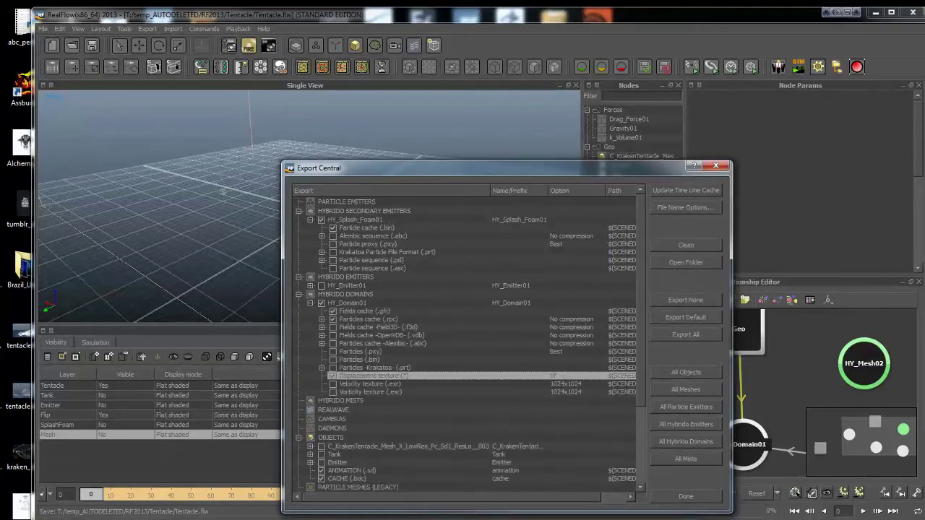
pyautogui.click(685, 262)
# Preview the HY_Domain01_displacement TIFF files from 00000 to 00003 and compare how the texture changes between frames.
pyautogui.click(509, 146)
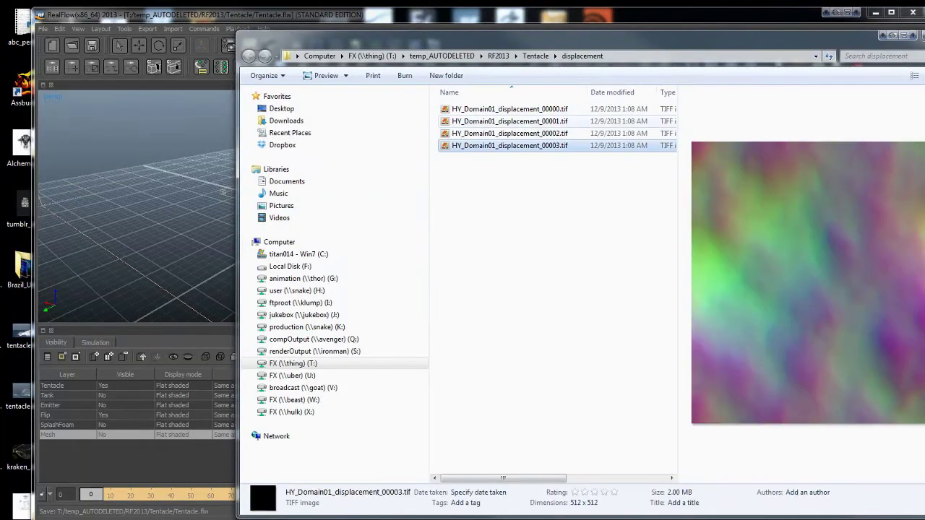
pyautogui.press('Up')
pyautogui.press('Up')
pyautogui.press('Down')
pyautogui.press('Down')
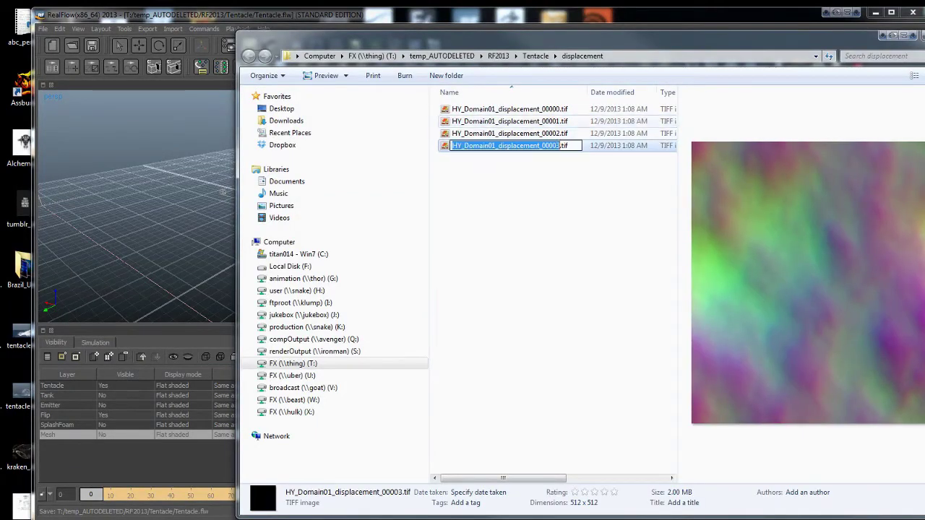
pyautogui.click(495, 120)
pyautogui.click(495, 108)
pyautogui.click(494, 121)
pyautogui.press('Down')
pyautogui.press('Down')
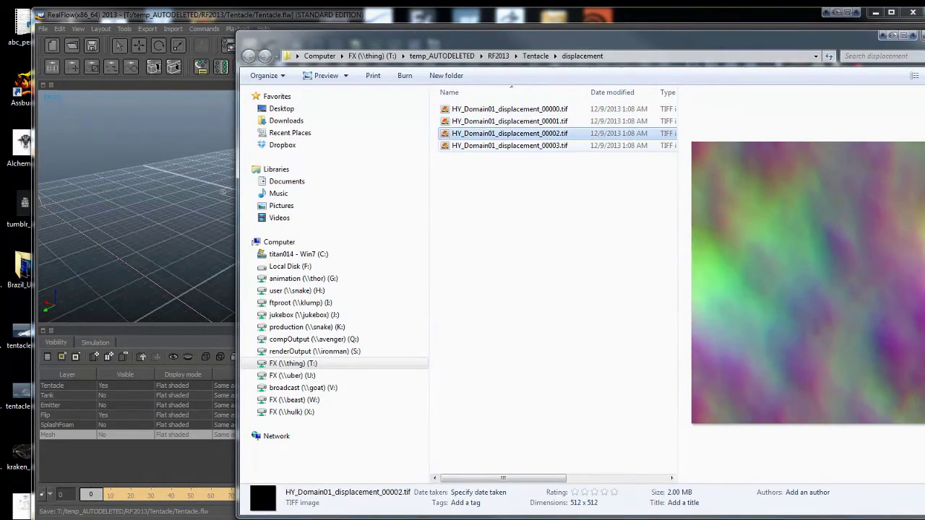
pyautogui.press('Up')
pyautogui.press('Up')
pyautogui.press('Up')
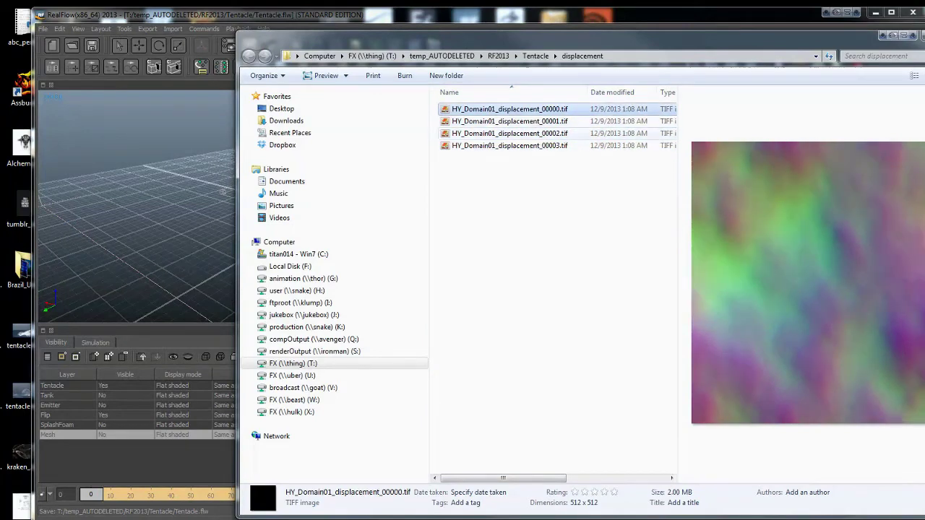
pyautogui.press('Down')
pyautogui.press('Down')
pyautogui.press('Up')
pyautogui.press('Up')
pyautogui.press('Down')
pyautogui.press('Down')
pyautogui.press('Down')
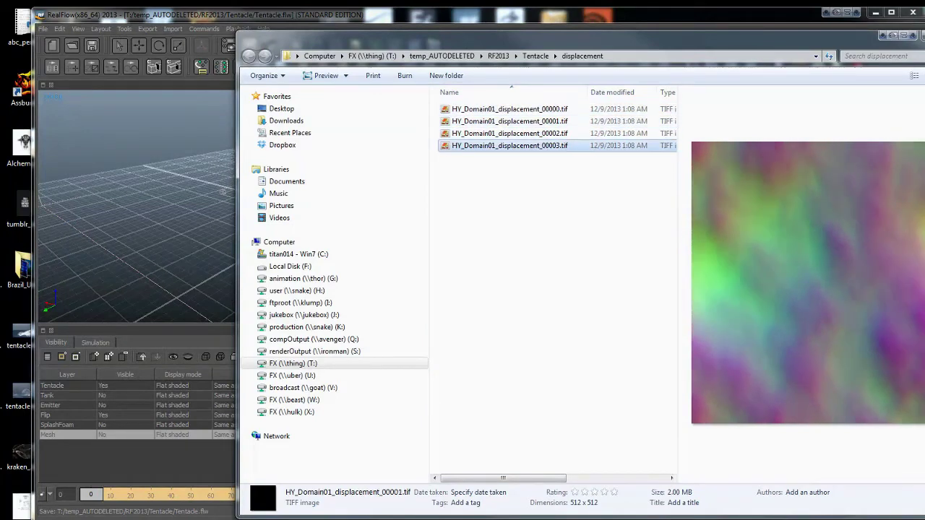
pyautogui.click(509, 146)
pyautogui.hotkey('ctrl', 'space')
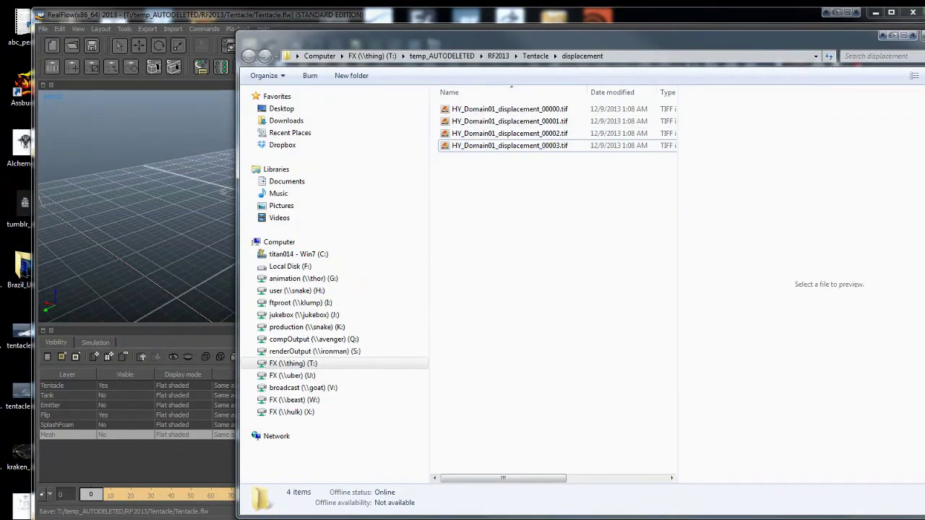
# Return to RealFlow, close Export Central, and examine HY_Splash_Foam01's splash creation parameters.
pyautogui.hotkey('alt', 'Tab')
pyautogui.moveTo(505, 167); pyautogui.dragTo(507, 134)
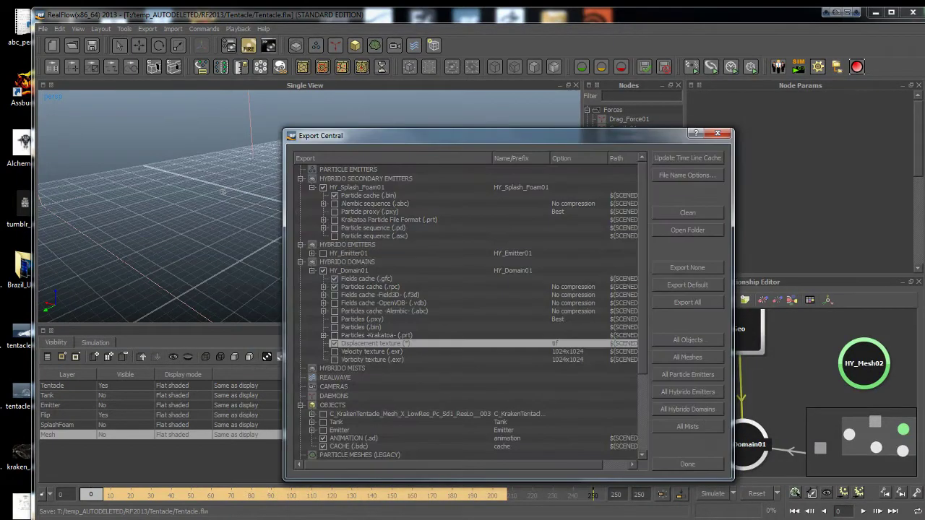
pyautogui.click(716, 132)
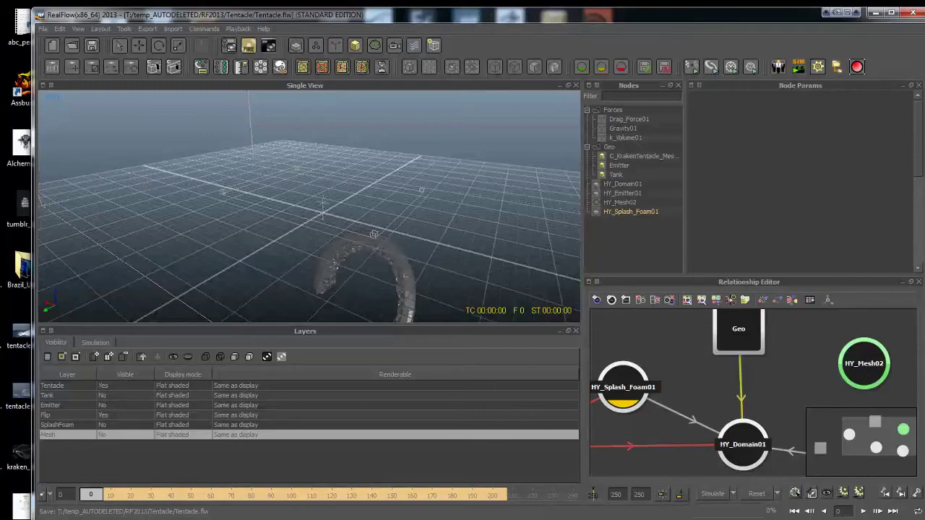
pyautogui.keyDown('alt'); pyautogui.moveTo(309, 206); pyautogui.dragTo(293, 195); pyautogui.keyUp('alt')
pyautogui.click(631, 211)
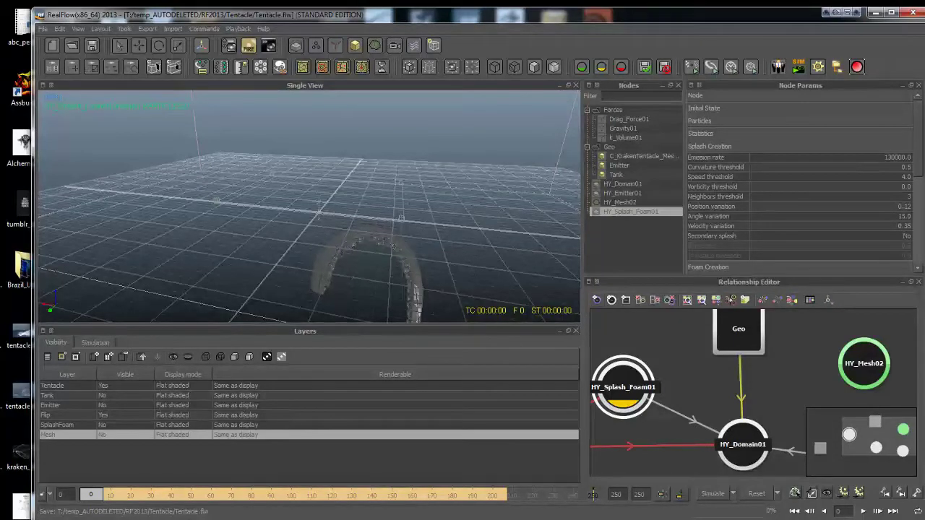
pyautogui.moveTo(309, 206)
pyautogui.keyDown('alt'); pyautogui.mouseDown()
pyautogui.moveTo(369, 242)
pyautogui.moveTo(311, 203)
pyautogui.mouseUp(); pyautogui.keyUp('alt')
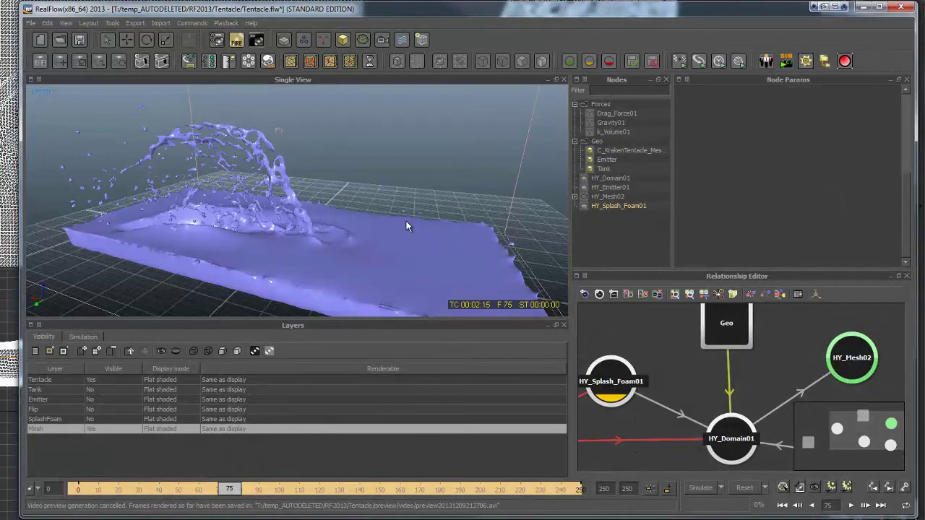
# Open the preview video in the Movie Player and set the playback's end frame to 50.
pyautogui.click(192, 23)
pyautogui.moveTo(230, 24)
pyautogui.click(260, 81)
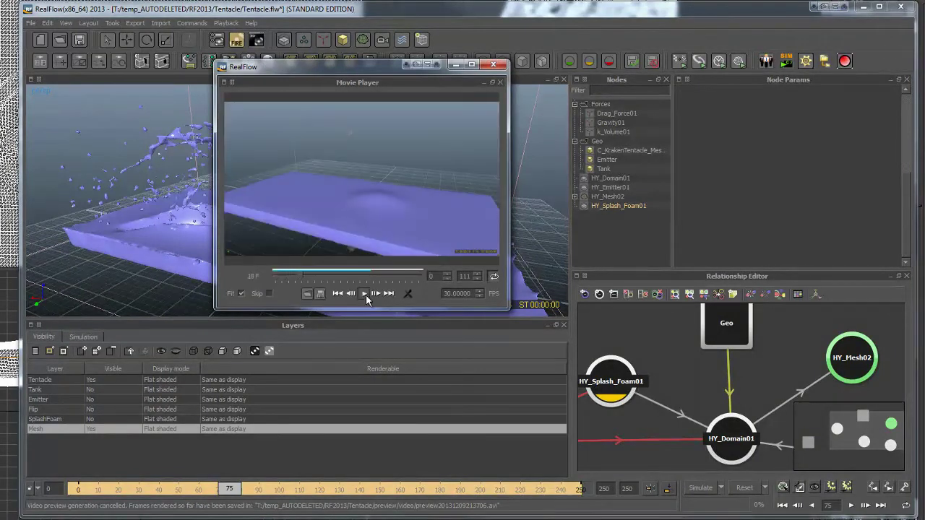
pyautogui.doubleClick(463, 276)
pyautogui.write('50')
pyautogui.press('Return')
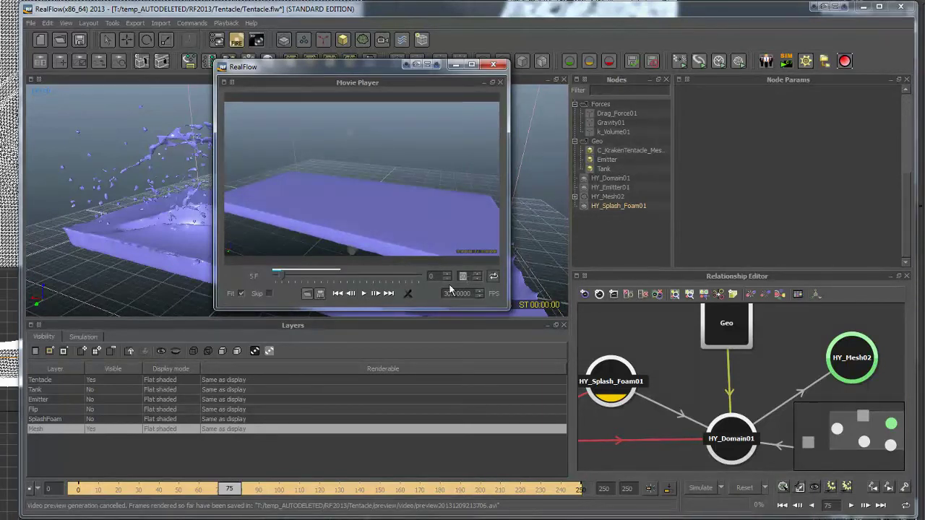
# Play and scrub the preview to examine the splash, setting the start frame to 5, and close the Movie Player.
pyautogui.moveTo(280, 274); pyautogui.dragTo(323, 281)
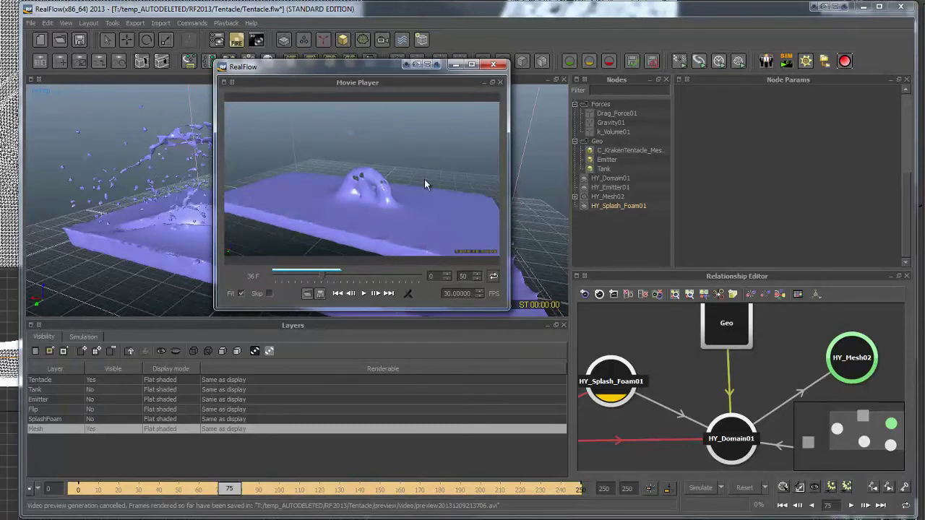
pyautogui.click(364, 294)
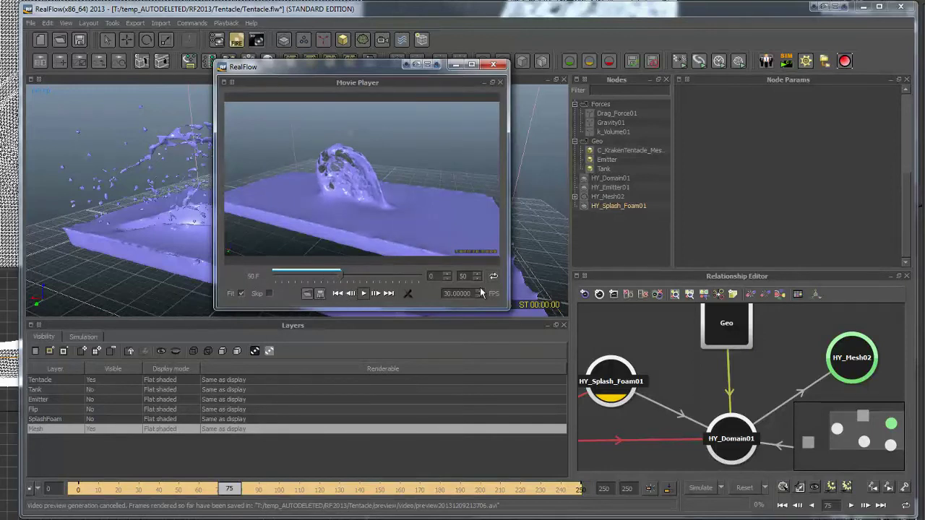
pyautogui.click(493, 276)
pyautogui.click(364, 293)
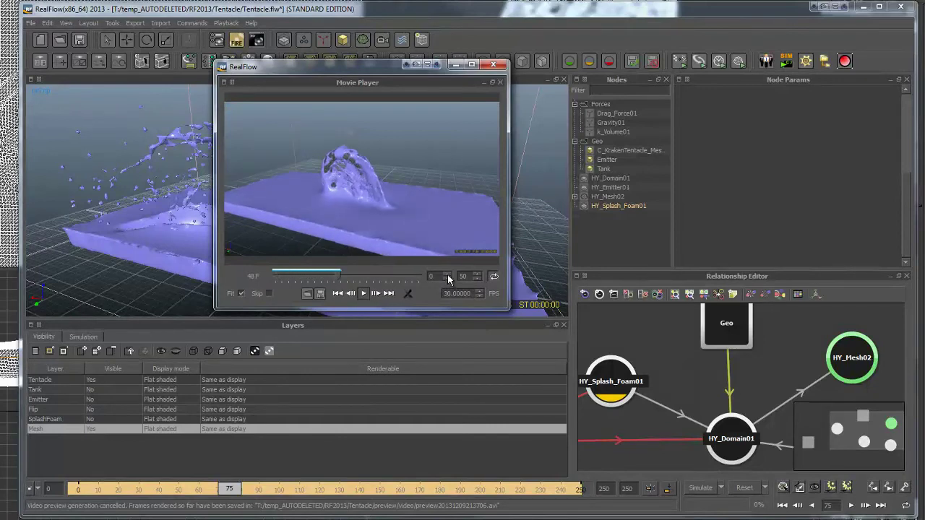
pyautogui.moveTo(338, 276)
pyautogui.mouseDown()
pyautogui.moveTo(281, 275)
pyautogui.moveTo(335, 285)
pyautogui.mouseUp()
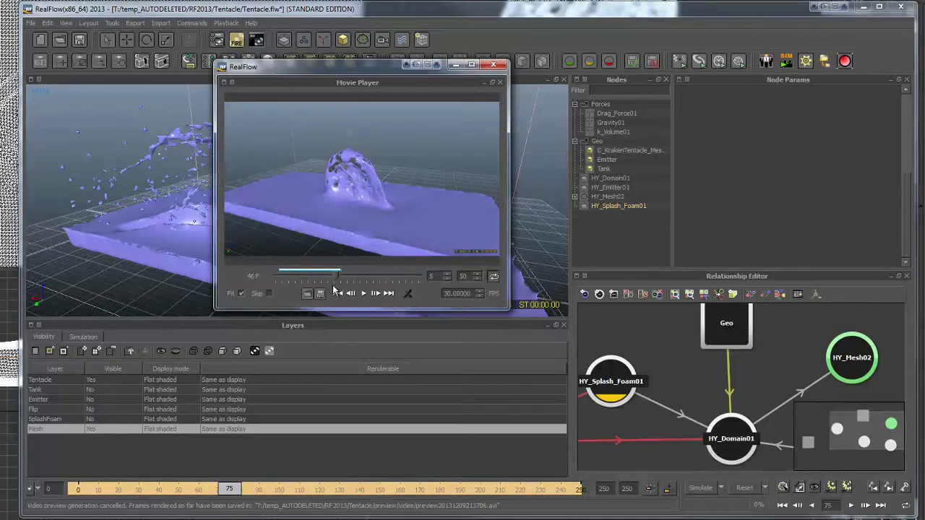
pyautogui.click(493, 65)
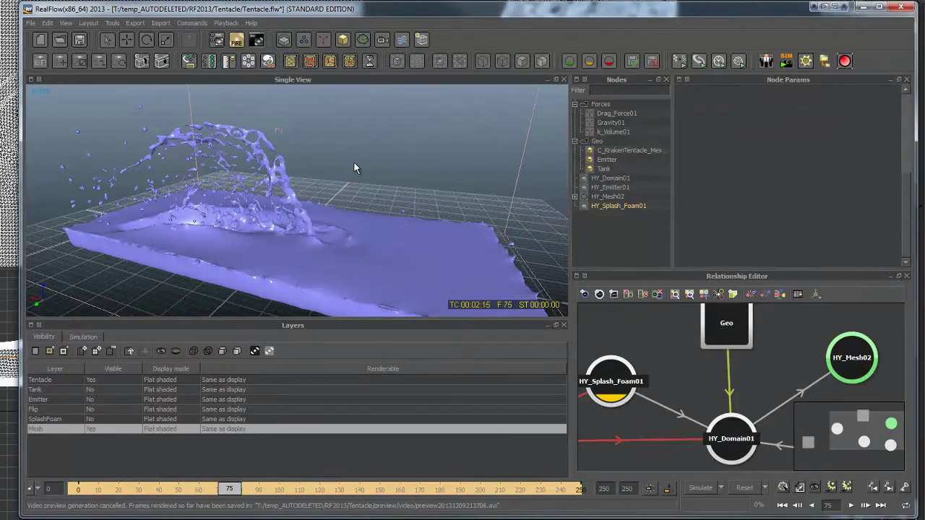
# Show HY_Domain01's export options in Export Central and open the folder holding its exported displacement textures.
pyautogui.press('F12')
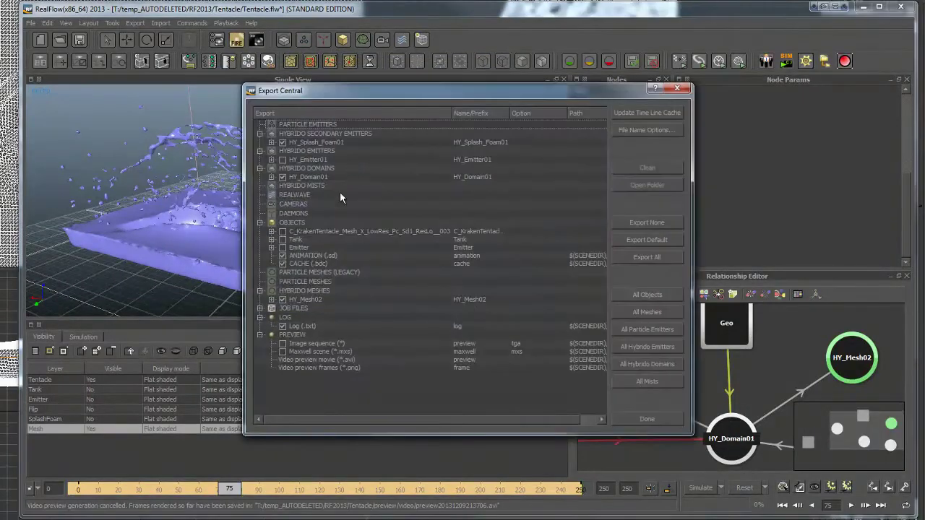
pyautogui.click(271, 176)
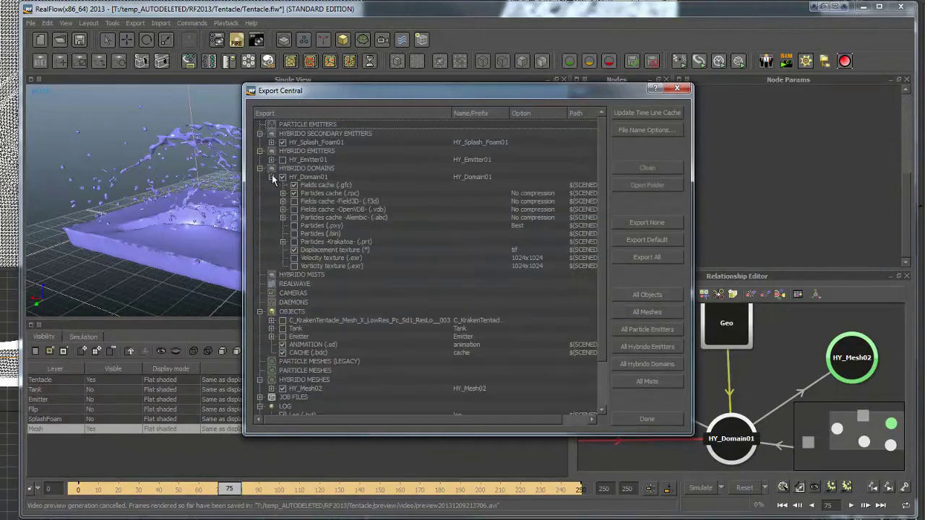
pyautogui.click(324, 251)
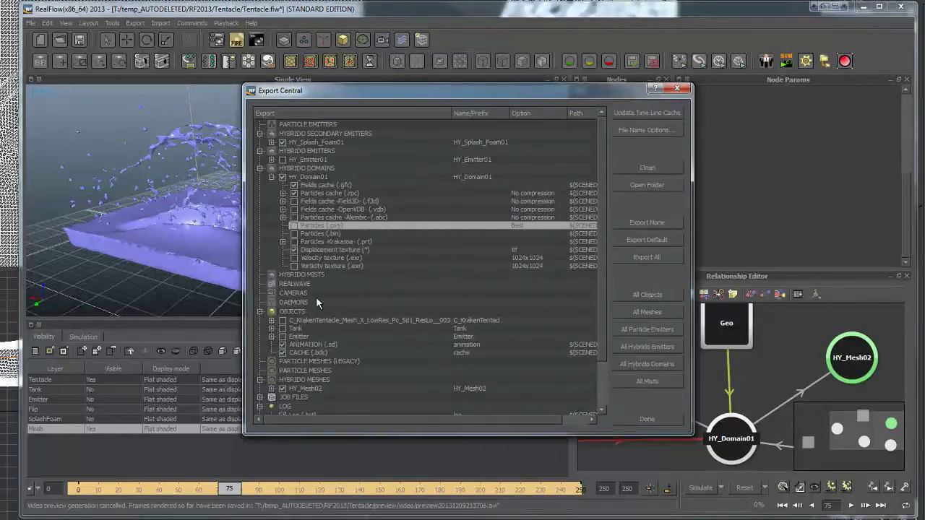
pyautogui.click(646, 184)
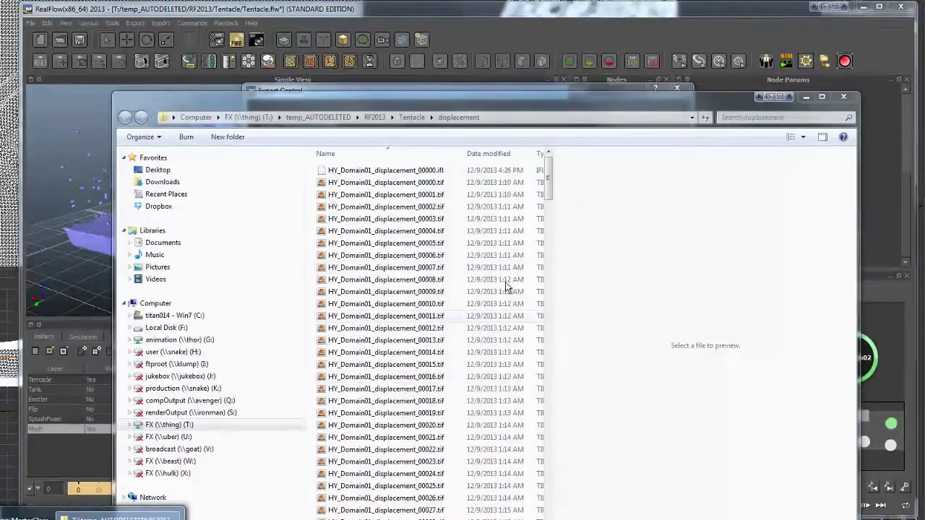
# Preview the HY_Domain01_displacement TIFF files 00011, 00017, 00025, 00034 and 00040, and close the folder and Export Central.
pyautogui.click(434, 316)
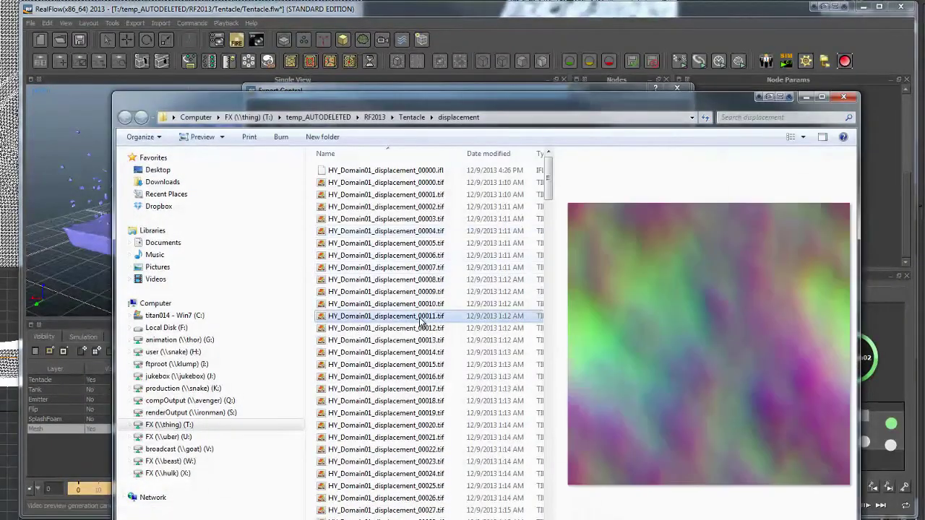
pyautogui.click(413, 388)
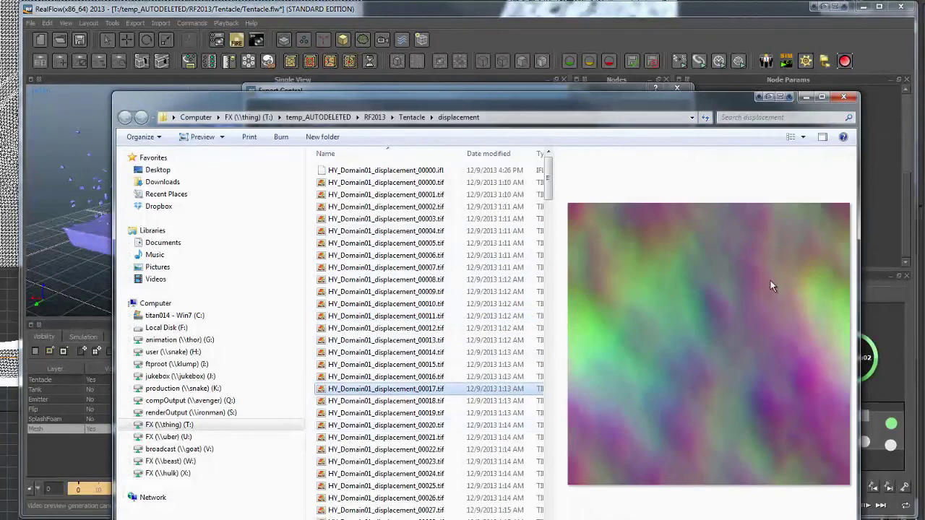
pyautogui.click(432, 485)
pyautogui.scroll(-7, 441, 383)
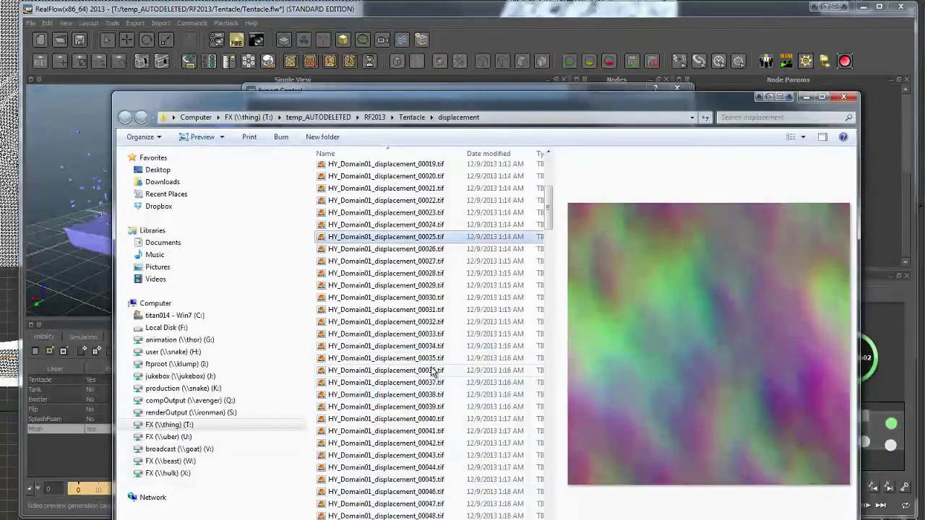
pyautogui.click(426, 346)
pyautogui.click(406, 419)
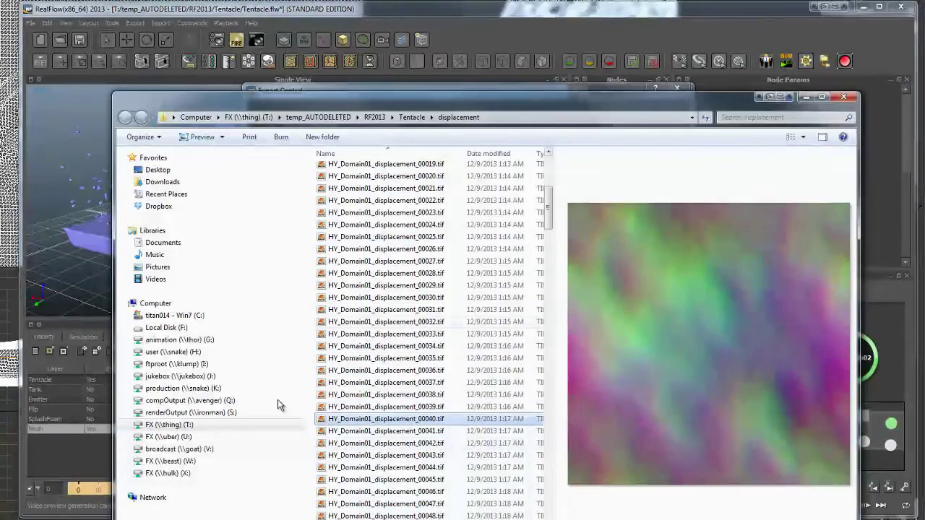
pyautogui.click(843, 98)
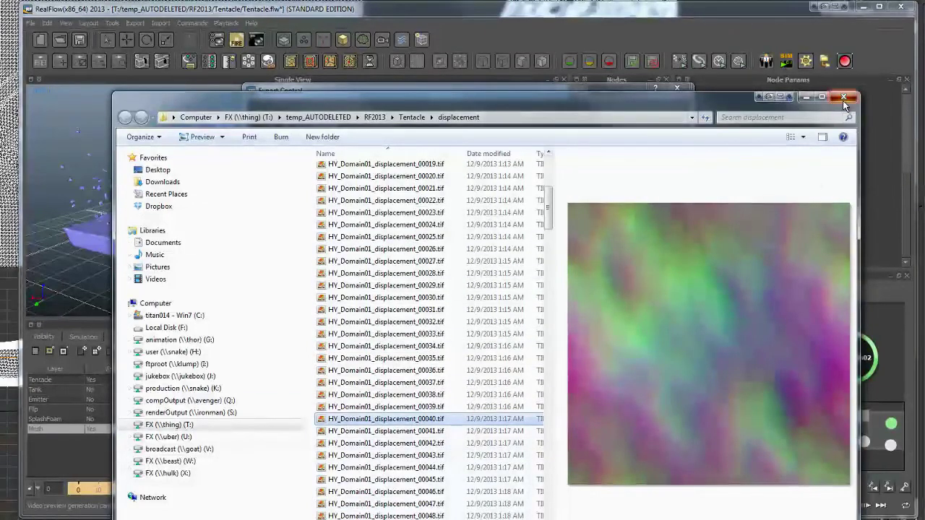
pyautogui.click(679, 89)
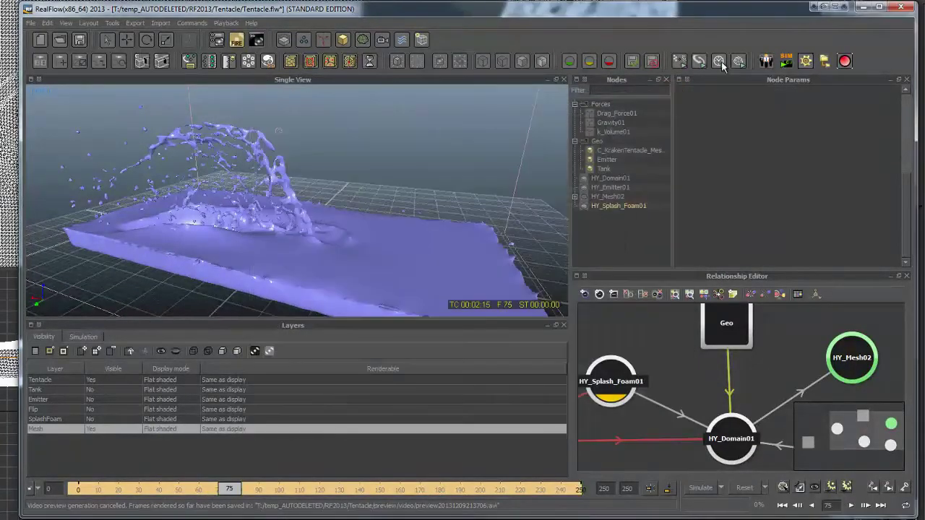
# Switch to 3ds Max and maximize the Perspective viewport on the splash mesh.
pyautogui.click(864, 8)
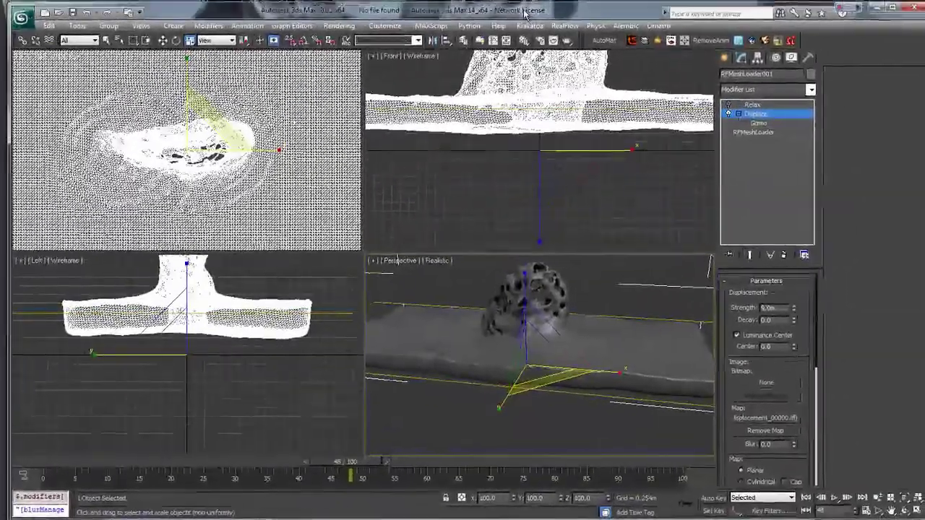
pyautogui.hotkey('alt', 'w')
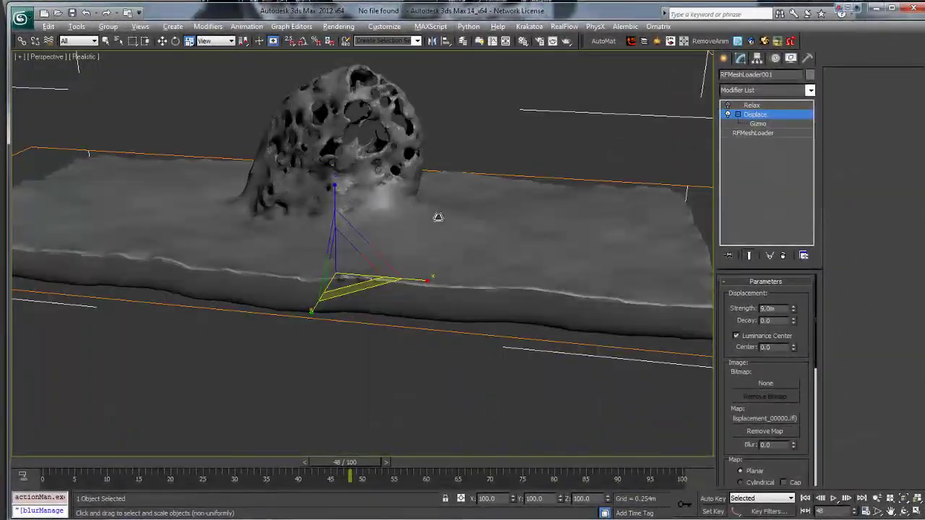
pyautogui.keyDown('alt'); pyautogui.moveTo(456, 163); pyautogui.dragTo(428, 186, button='middle'); pyautogui.keyUp('alt')
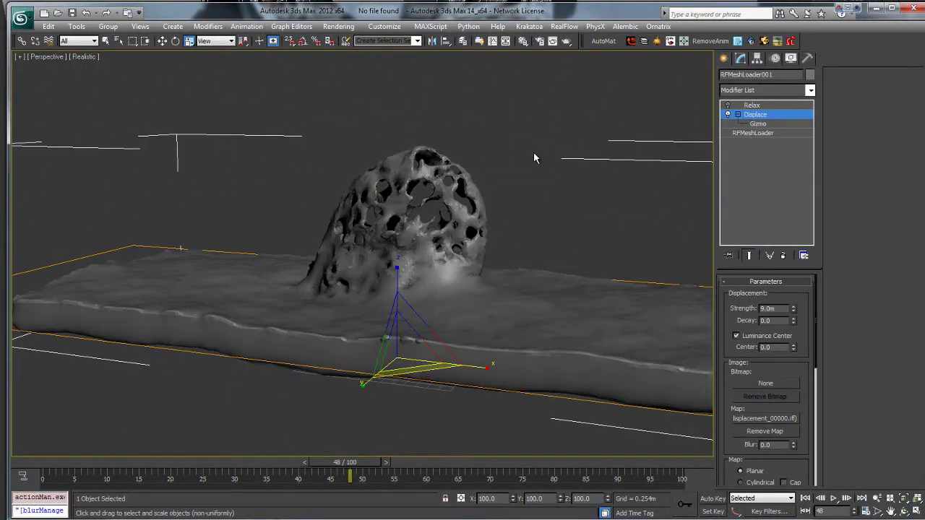
# Look over the RealFlow plug-in commands, and examine RFMeshLoader001's Displace settings and the displaced surface.
pyautogui.click(564, 26)
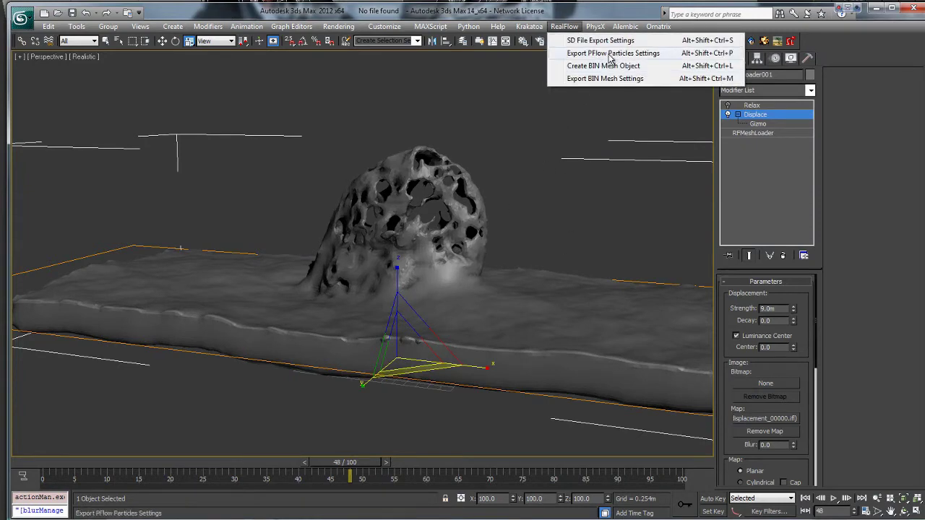
pyautogui.click(573, 196)
pyautogui.click(510, 306)
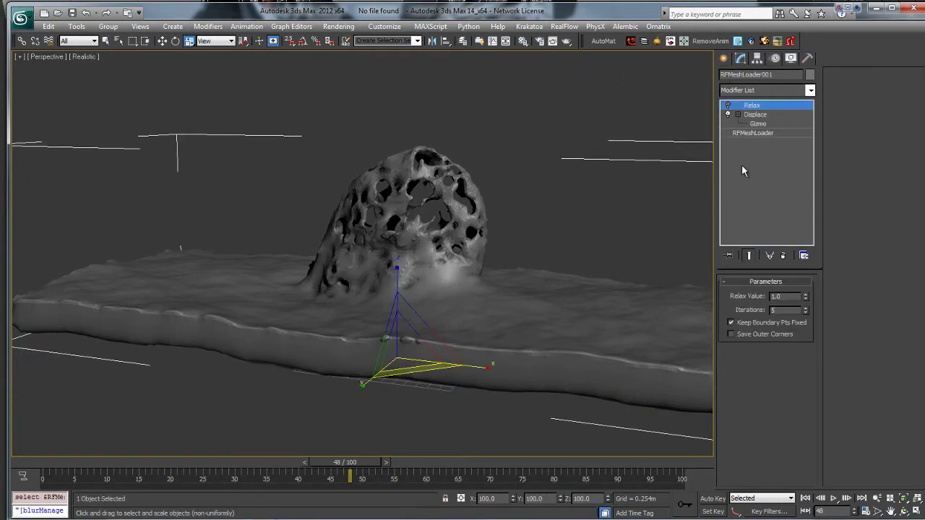
pyautogui.click(756, 114)
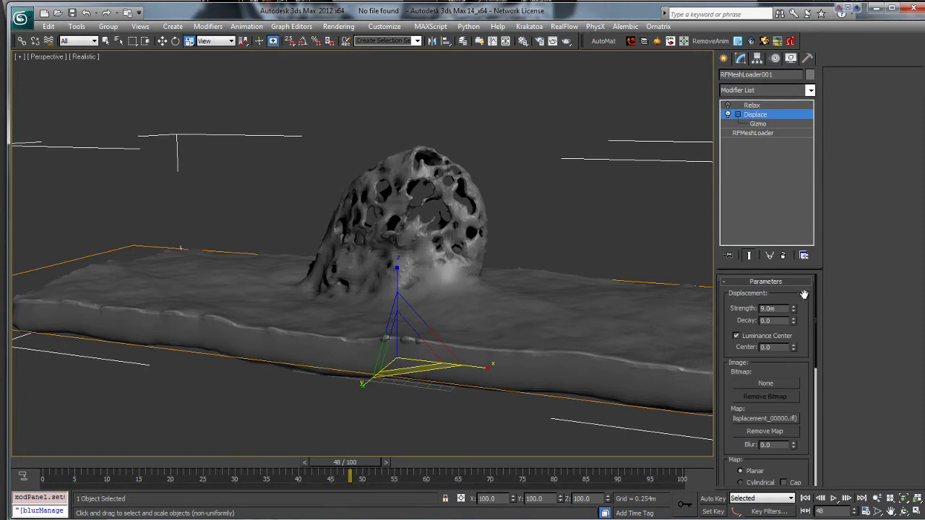
pyautogui.keyDown('alt'); pyautogui.moveTo(523, 256); pyautogui.dragTo(501, 257, button='middle'); pyautogui.keyUp('alt')
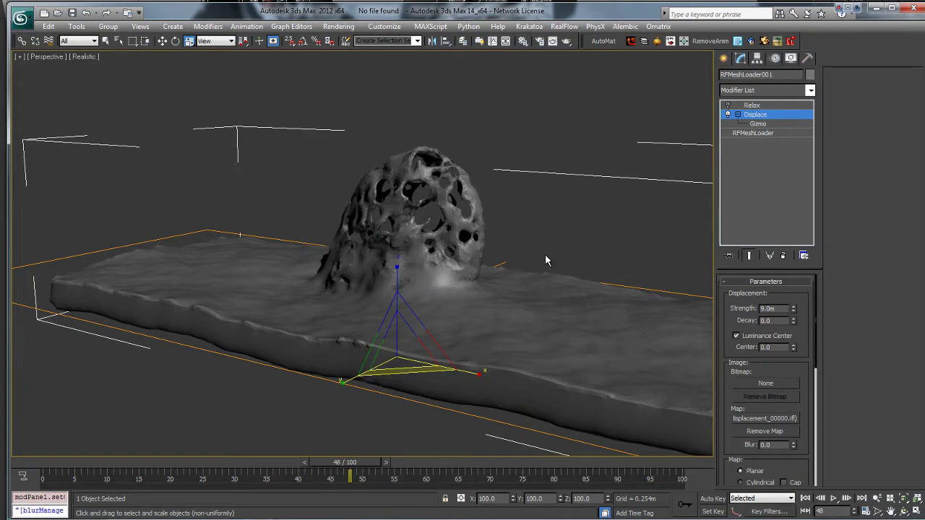
pyautogui.keyDown('alt'); pyautogui.moveTo(462, 226); pyautogui.dragTo(584, 238, button='middle'); pyautogui.keyUp('alt')
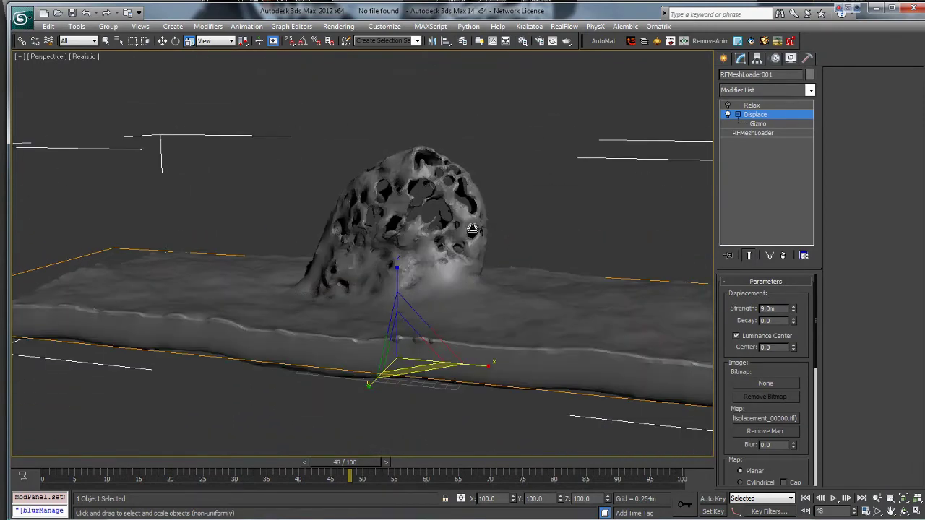
# Turn on RFMeshLoader001's Relax modifier to check the smoothing, and switch both Relax and Displace off.
pyautogui.press('r')
pyautogui.click(751, 105)
pyautogui.click(727, 104)
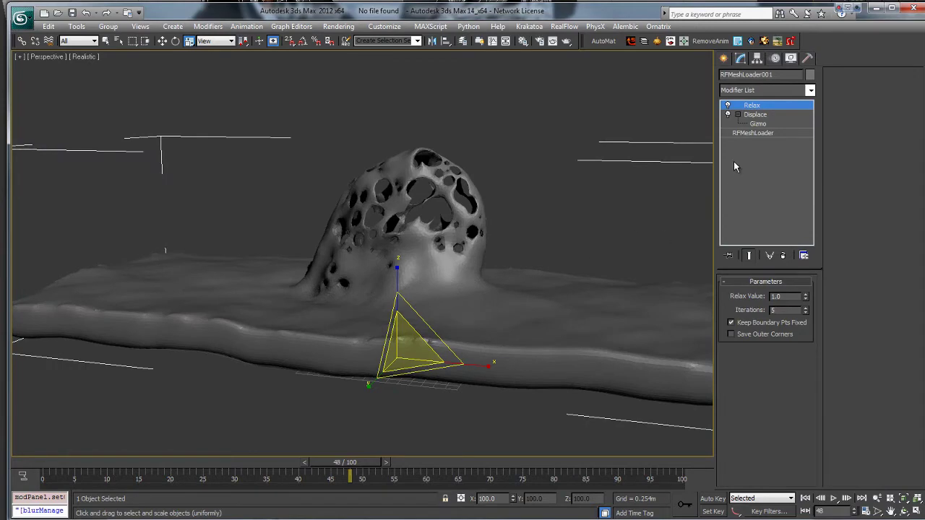
pyautogui.click(729, 114)
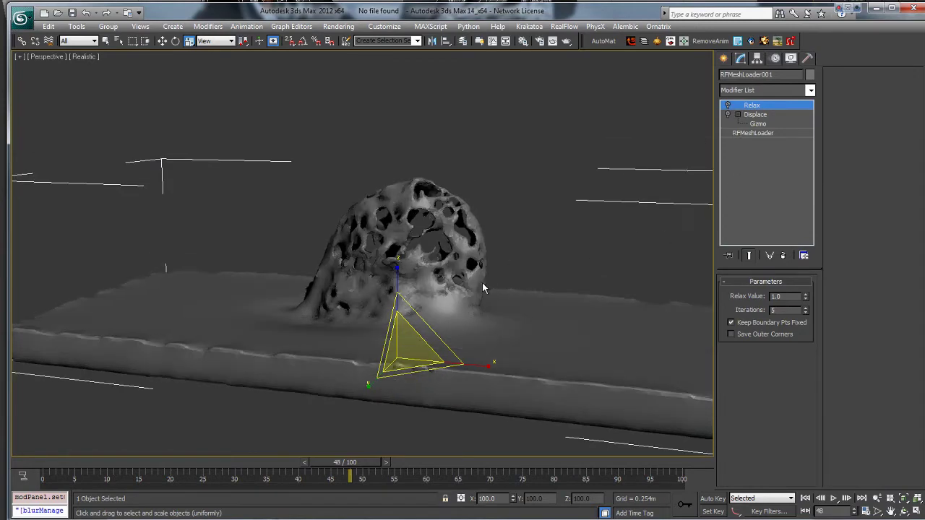
# Move the timeline to frame 78 and examine the undisplaced splash mesh.
pyautogui.keyDown('alt'); pyautogui.moveTo(474, 246); pyautogui.dragTo(440, 260, button='middle'); pyautogui.keyUp('alt')
pyautogui.moveTo(345, 462); pyautogui.dragTo(532, 482)
pyautogui.press('r')
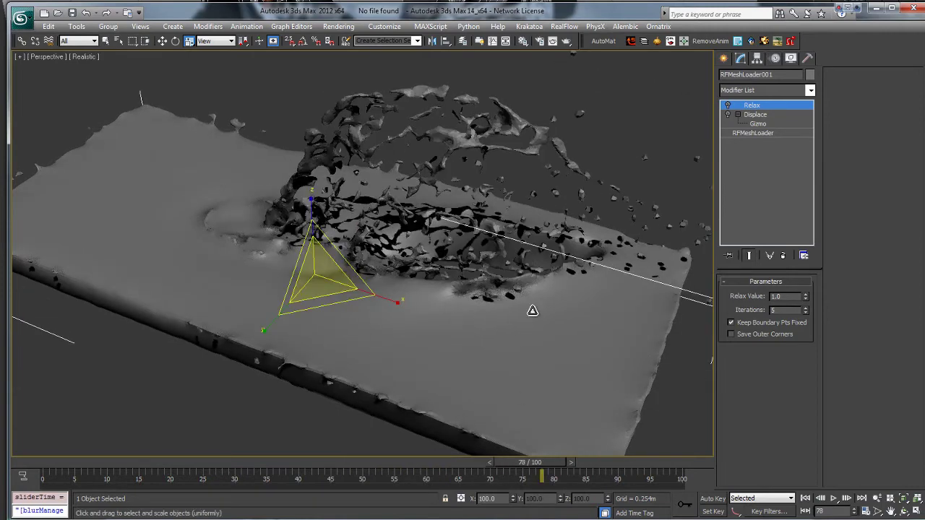
pyautogui.moveTo(532, 312)
pyautogui.keyDown('alt'); pyautogui.mouseDown(button='middle')
pyautogui.moveTo(552, 279)
pyautogui.moveTo(507, 289)
pyautogui.moveTo(505, 322)
pyautogui.moveTo(524, 309)
pyautogui.mouseUp(button='middle'); pyautogui.keyUp('alt')
# Examine the bitmap parameters of the Displace modifier's map in the Material Editor.
pyautogui.click(755, 114)
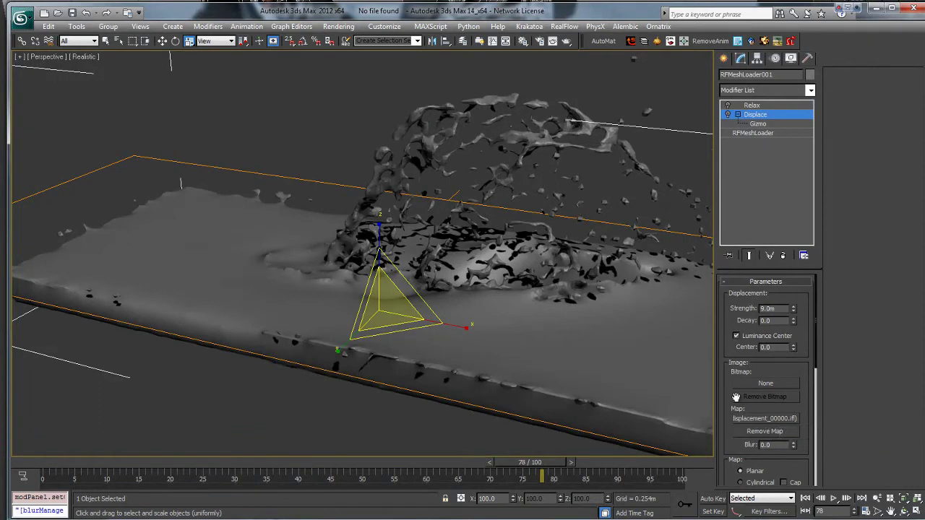
pyautogui.press('m')
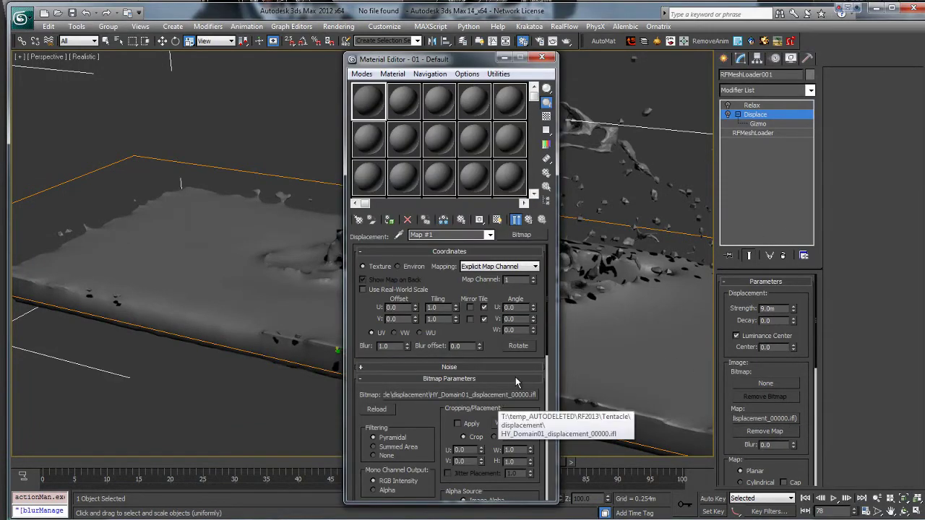
pyautogui.moveTo(496, 384); pyautogui.dragTo(492, 268)
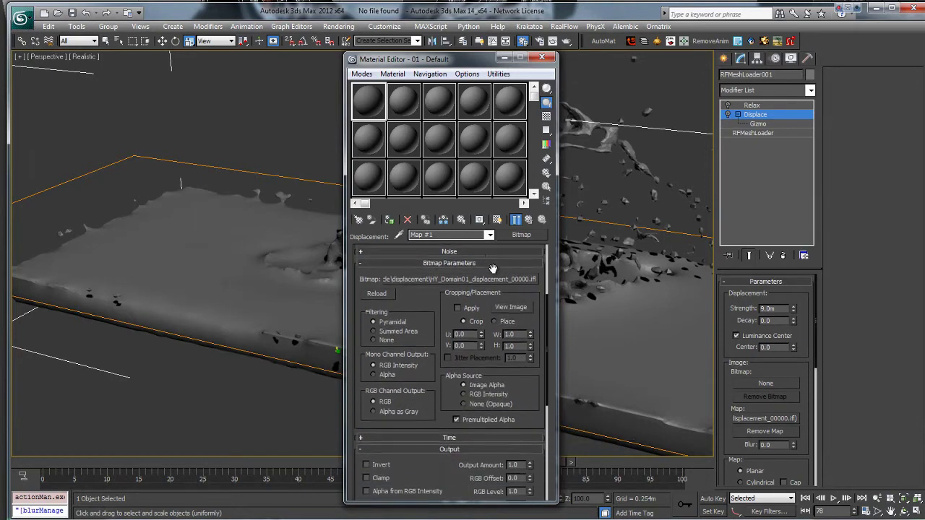
# Assign a Bitmap map to the second material's diffuse colour, loading the HY_Domain01_displacement_00000.ifl sequence.
pyautogui.click(402, 107)
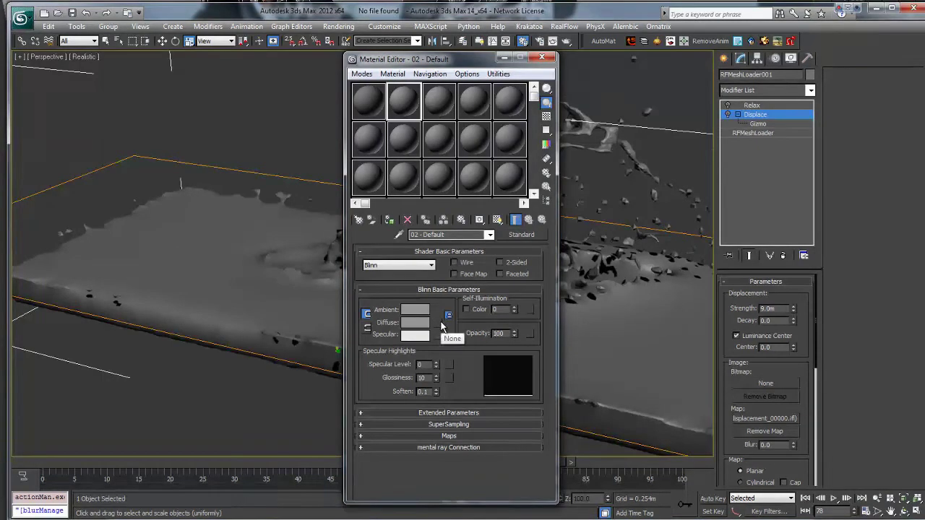
pyautogui.click(441, 322)
pyautogui.moveTo(508, 95); pyautogui.dragTo(667, 88)
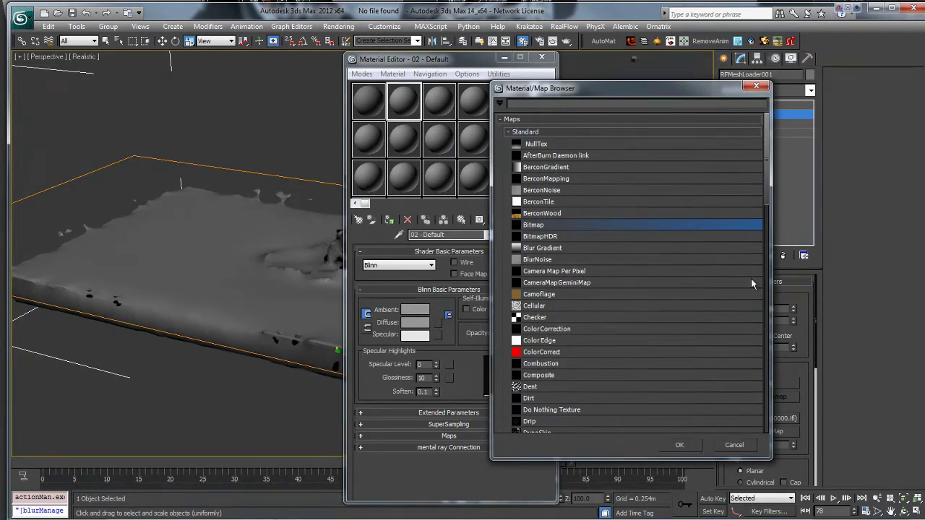
pyautogui.click(680, 445)
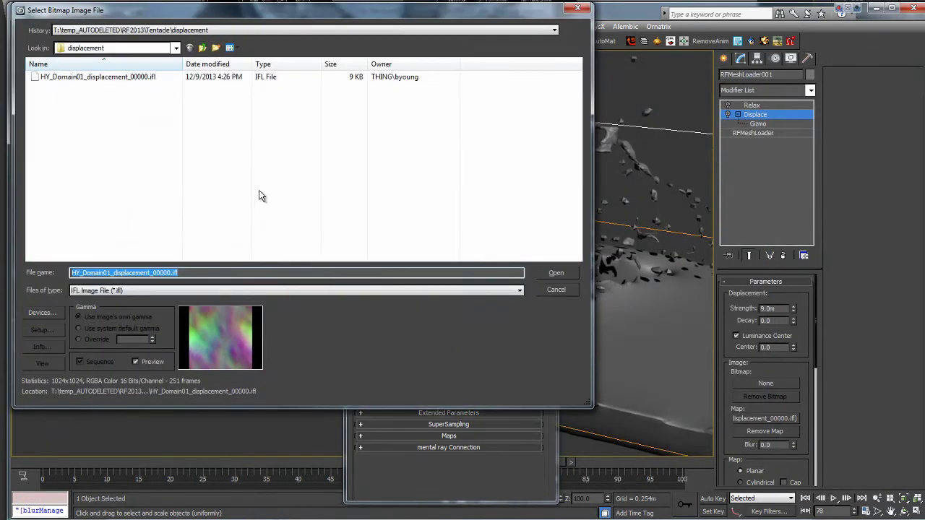
pyautogui.click(143, 76)
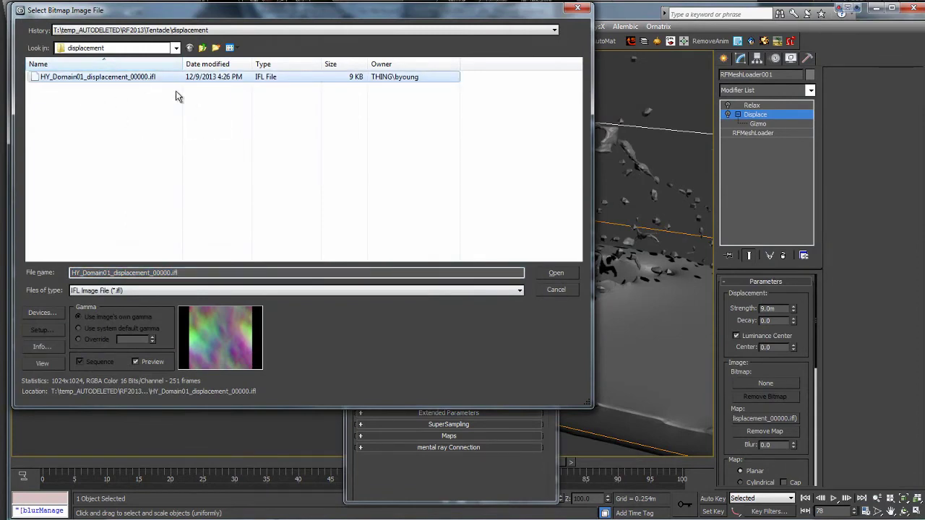
pyautogui.click(158, 143)
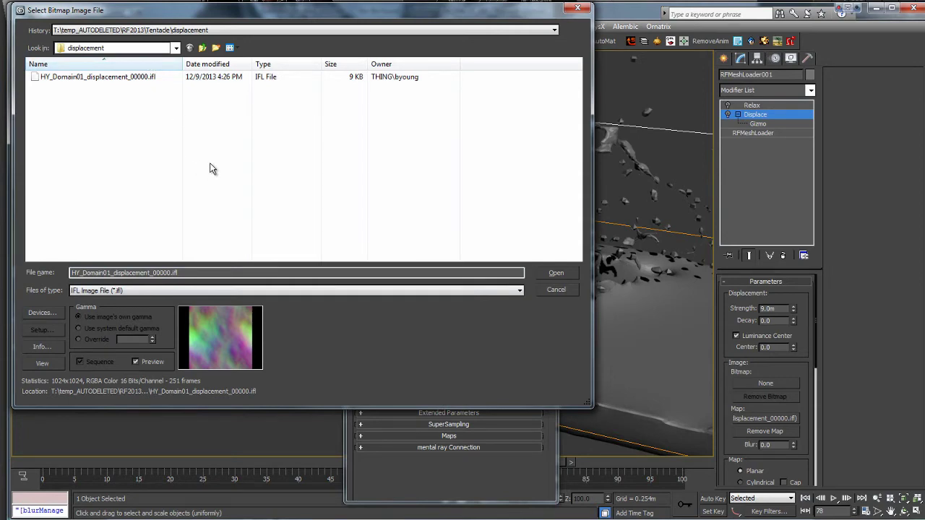
pyautogui.click(148, 77)
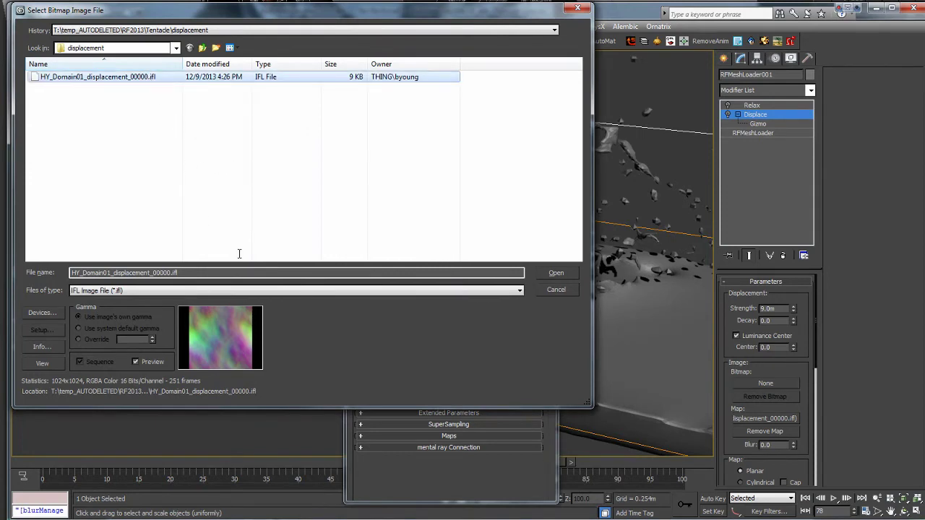
pyautogui.click(555, 274)
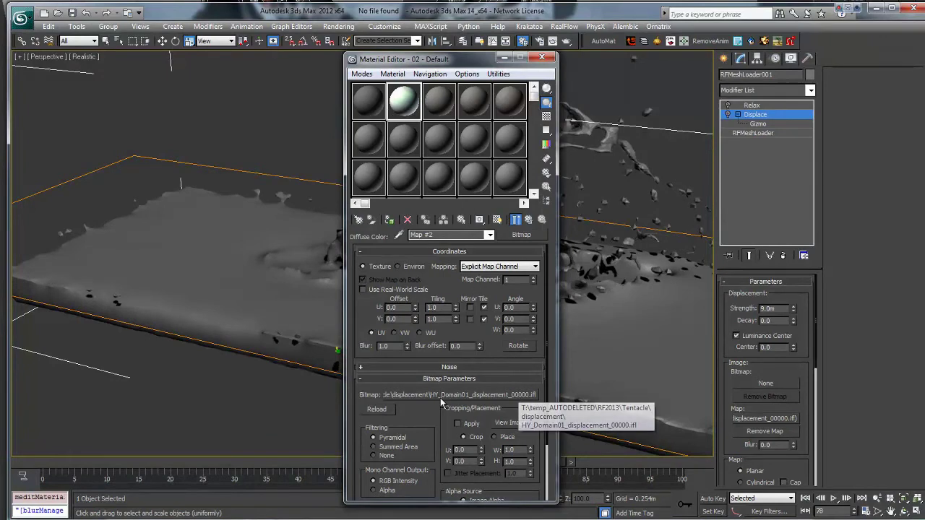
# Enable the colour map in the diffuse bitmap's output settings and return to the parent material.
pyautogui.moveTo(431, 405); pyautogui.dragTo(422, 318)
pyautogui.click(465, 496)
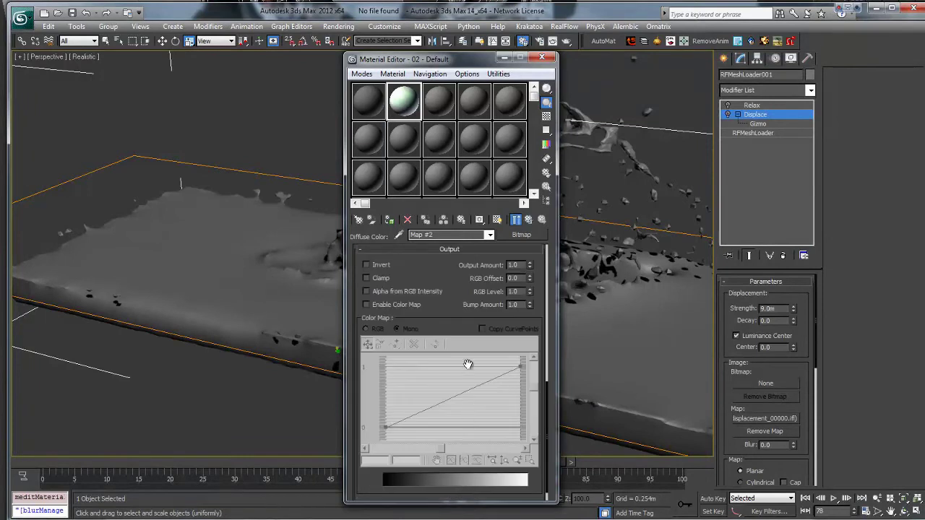
pyautogui.click(366, 304)
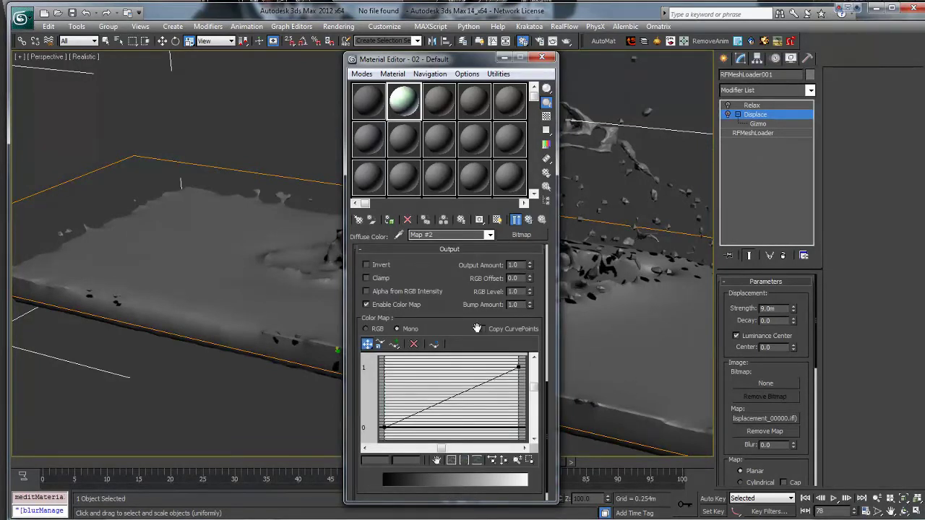
pyautogui.click(529, 219)
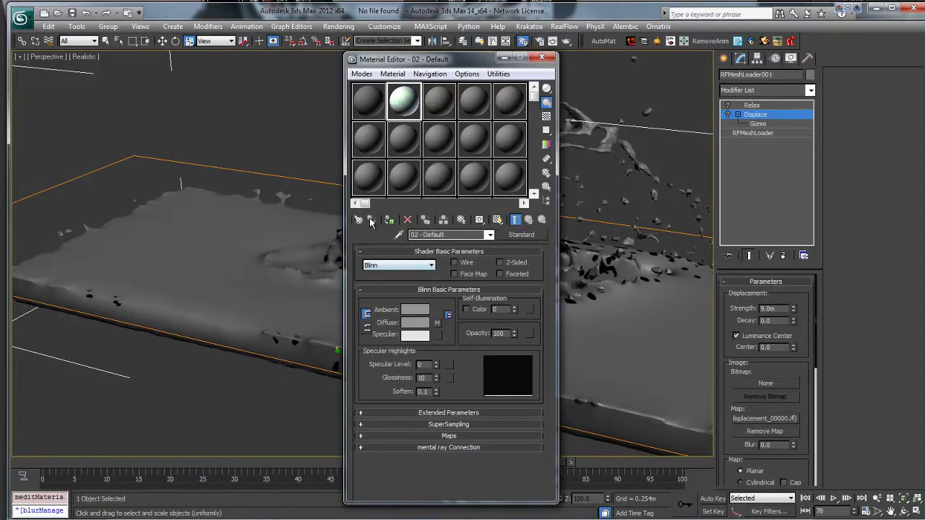
# Open the output colour map of the first material's displacement bitmap and turn on the Displace modifier.
pyautogui.click(365, 108)
pyautogui.scroll(-3, 499, 264)
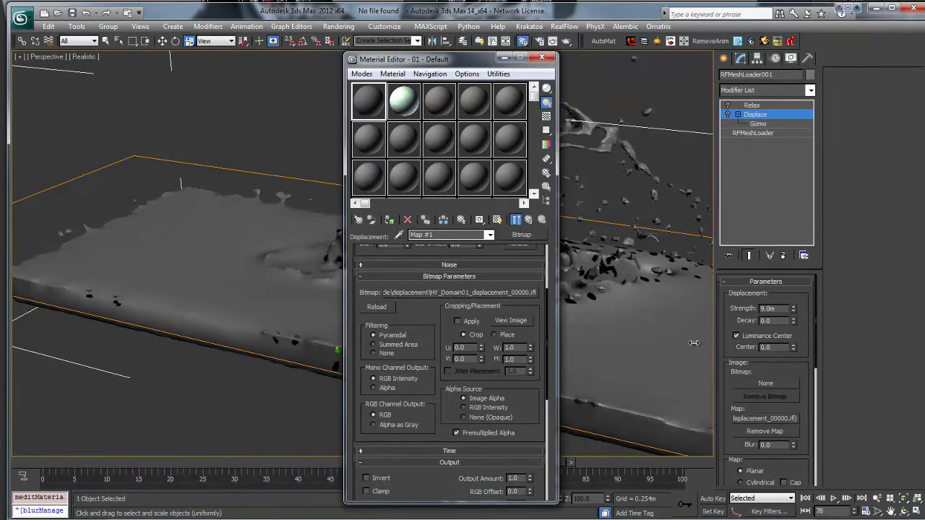
pyautogui.scroll(-5, 448, 419)
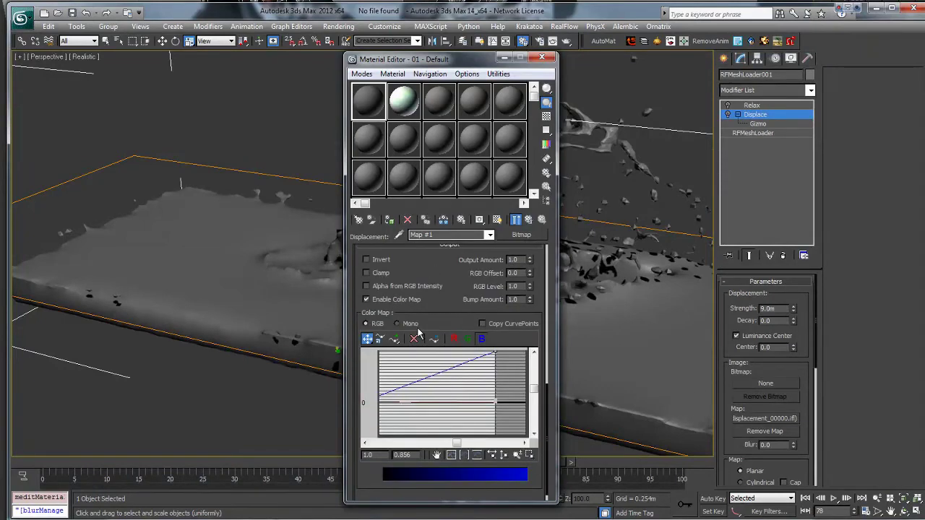
pyautogui.moveTo(423, 67); pyautogui.dragTo(217, 65)
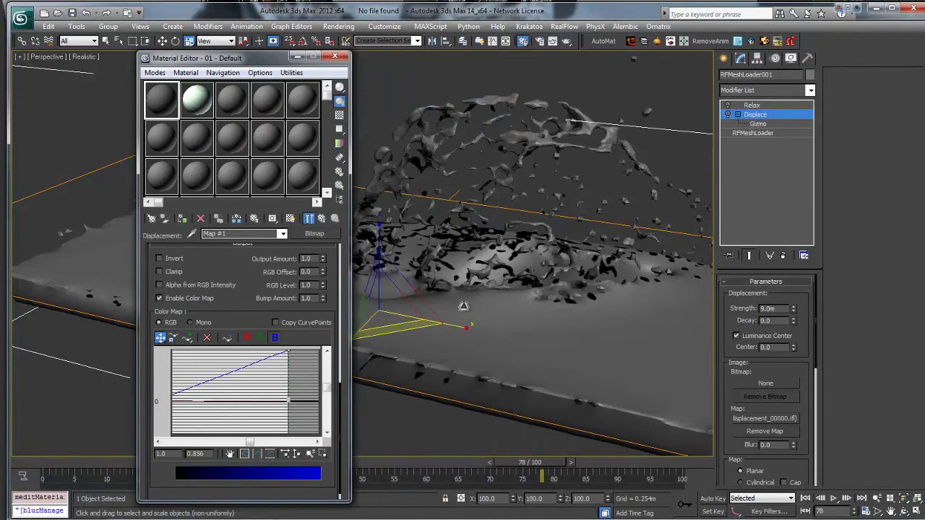
pyautogui.click(727, 115)
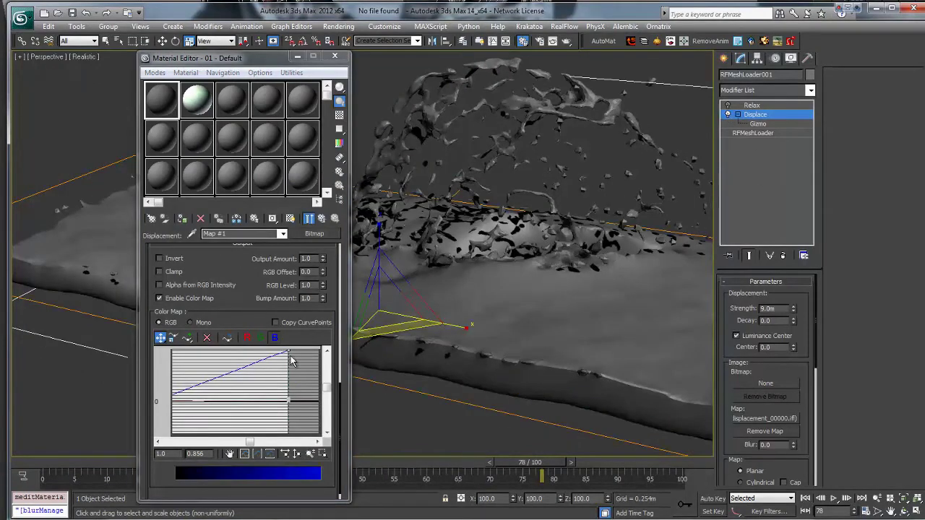
# Isolate the red channel in the colour map, raise its end point to 0.837 and bend the curve downward with its handle.
pyautogui.moveTo(288, 352)
pyautogui.mouseDown()
pyautogui.moveTo(289, 399)
pyautogui.moveTo(289, 351)
pyautogui.mouseUp()
pyautogui.click(274, 338)
pyautogui.click(247, 337)
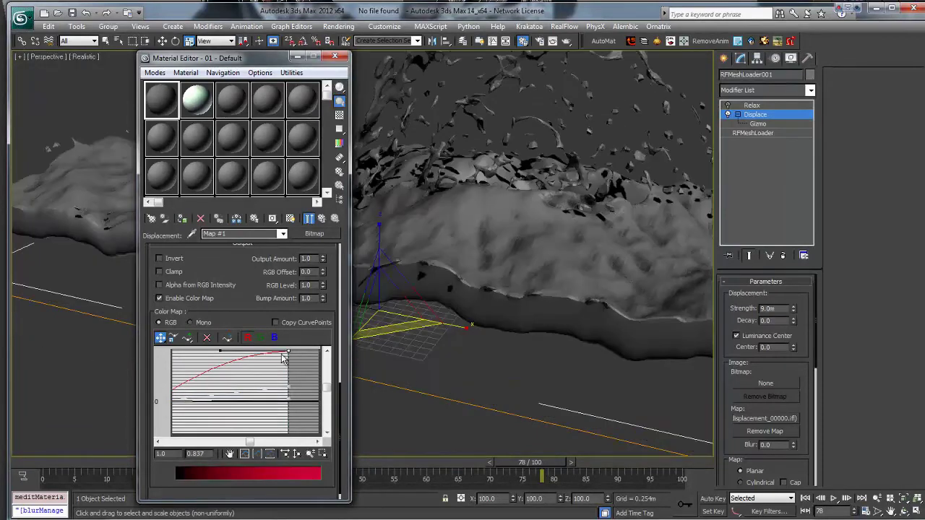
pyautogui.moveTo(222, 351); pyautogui.dragTo(252, 397)
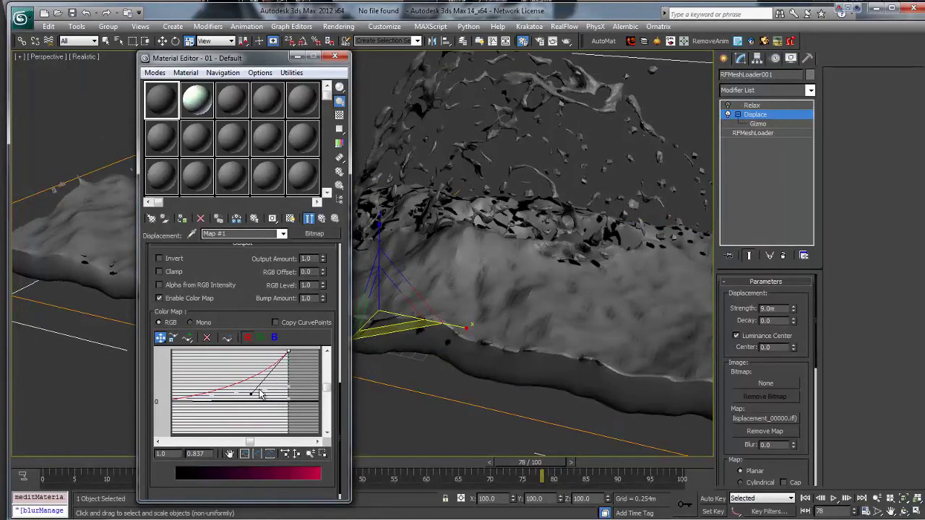
# Set the displacement strength to 5 m and straighten the red curve using its end point's handle.
pyautogui.doubleClick(781, 309)
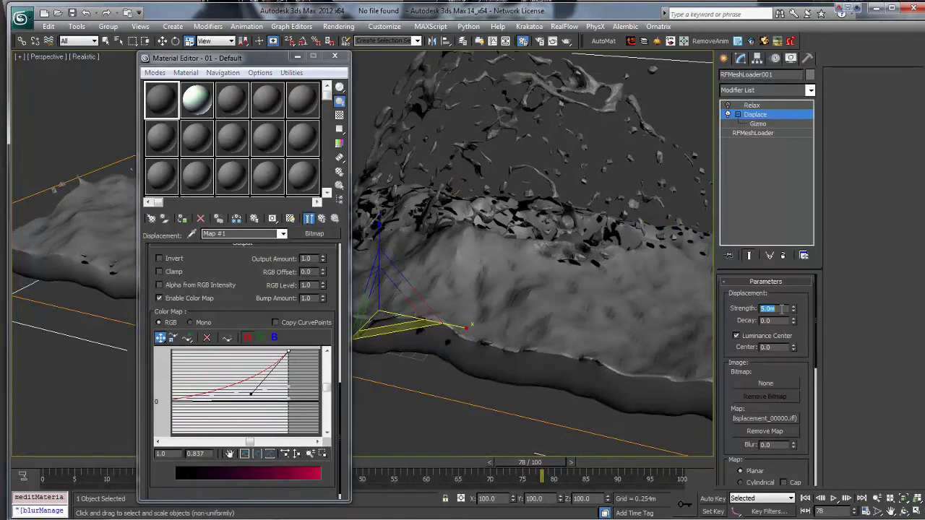
pyautogui.click(251, 398)
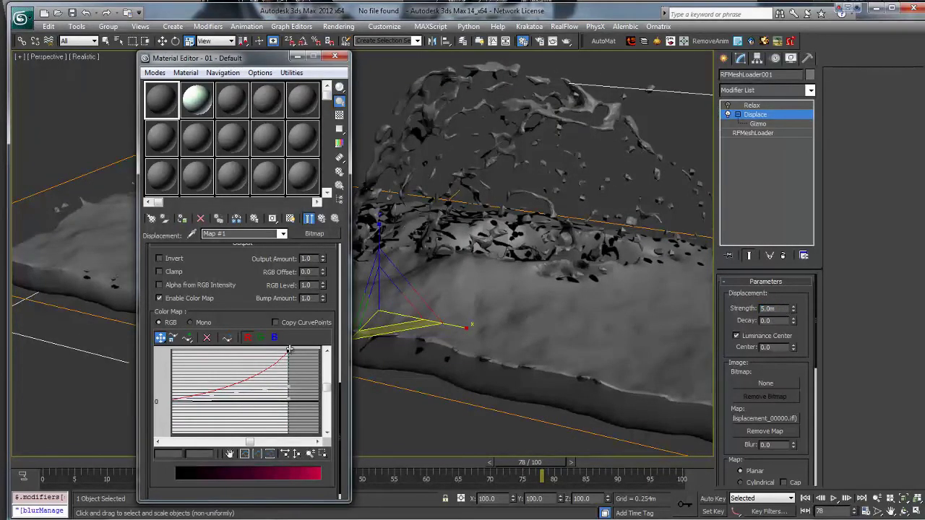
pyautogui.click(289, 351)
pyautogui.moveTo(252, 396); pyautogui.dragTo(189, 384)
# Examine the displaced splash mesh at frame 78 from several angles, with the Material Editor moved out of the way.
pyautogui.scroll(-4, 569, 329)
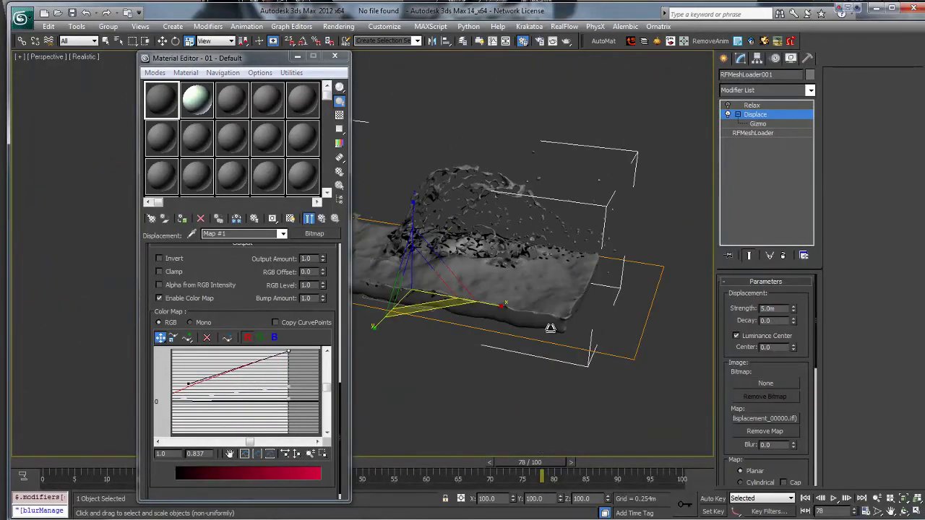
pyautogui.keyDown('alt'); pyautogui.moveTo(535, 320); pyautogui.dragTo(504, 297, button='middle'); pyautogui.keyUp('alt')
pyautogui.scroll(3, 459, 319)
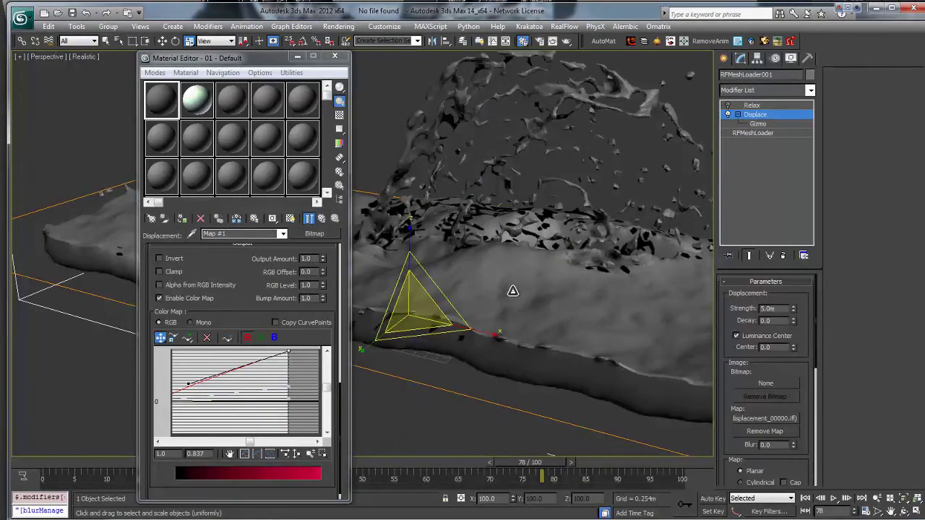
pyautogui.press('F8')
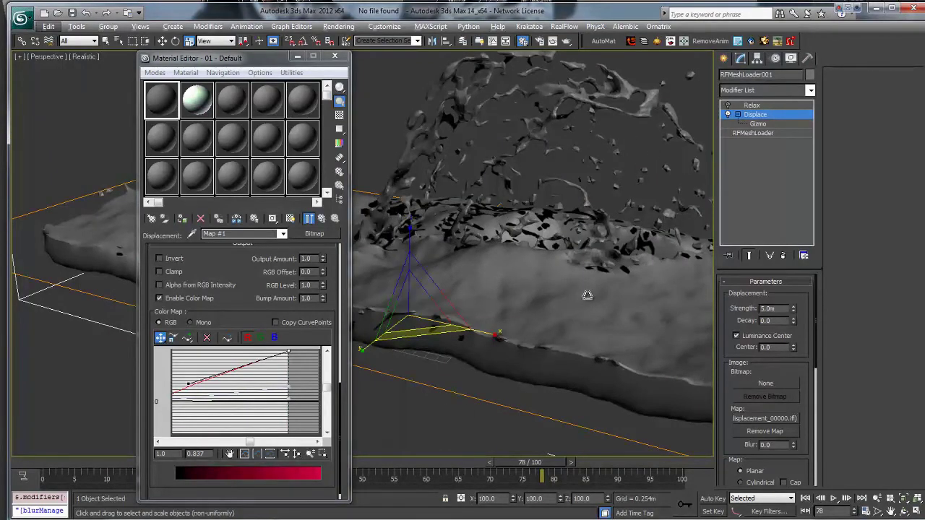
pyautogui.keyDown('alt'); pyautogui.moveTo(602, 307); pyautogui.dragTo(549, 313, button='middle'); pyautogui.keyUp('alt')
pyautogui.keyDown('alt'); pyautogui.moveTo(431, 263); pyautogui.dragTo(515, 231, button='middle'); pyautogui.keyUp('alt')
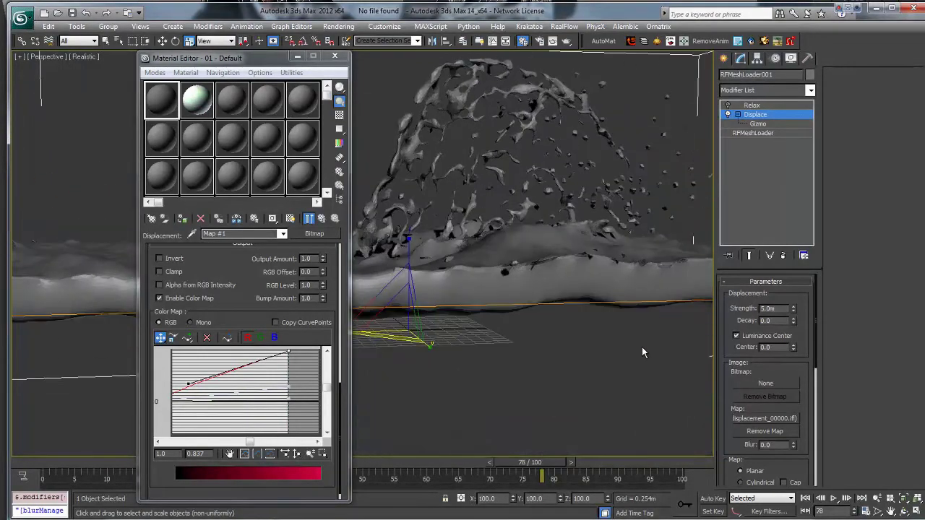
pyautogui.keyDown('alt'); pyautogui.moveTo(645, 353); pyautogui.dragTo(653, 331, button='middle'); pyautogui.keyUp('alt')
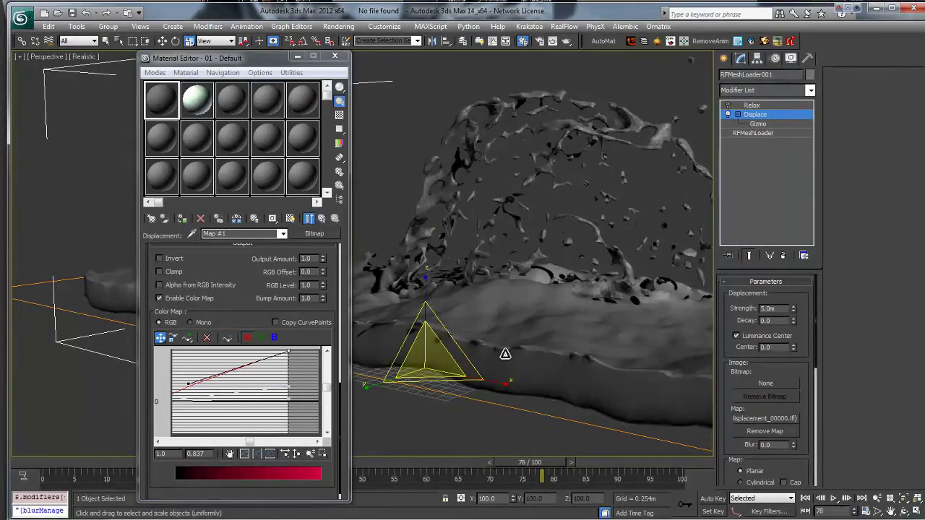
pyautogui.keyDown('alt'); pyautogui.moveTo(502, 355); pyautogui.dragTo(569, 261, button='middle'); pyautogui.keyUp('alt')
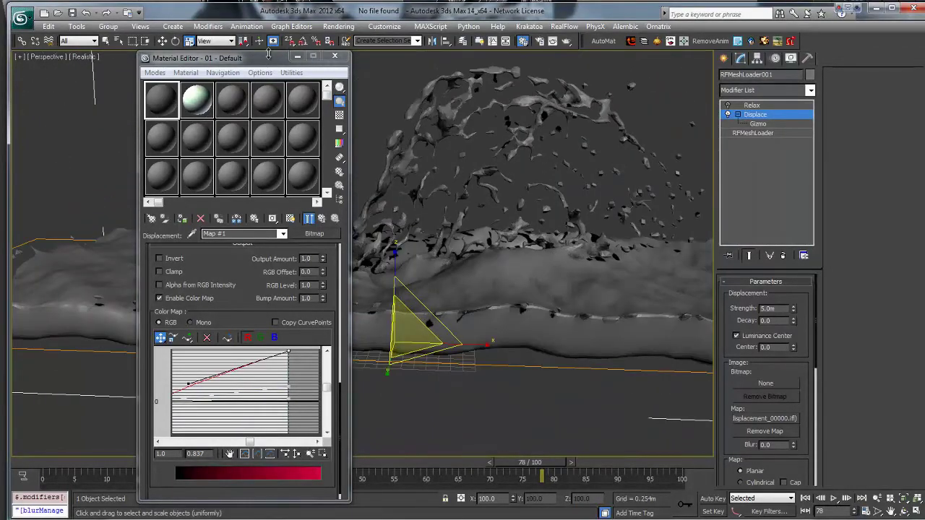
pyautogui.moveTo(268, 55); pyautogui.dragTo(102, 43)
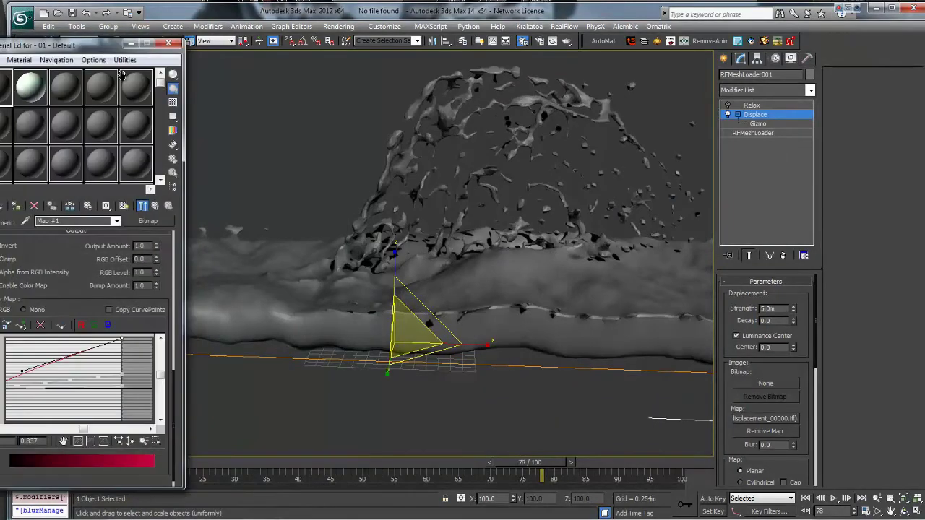
pyautogui.press('r')
pyautogui.keyDown('alt'); pyautogui.moveTo(515, 247); pyautogui.dragTo(536, 240, button='middle'); pyautogui.keyUp('alt')
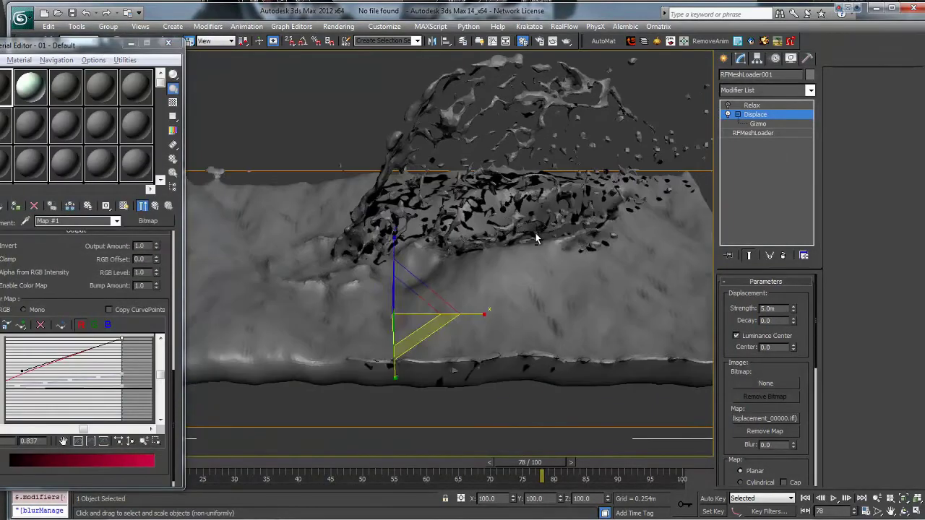
# Adjust the colour map's end points to 0.377 on the green curve and 0.374 on the red curve.
pyautogui.click(94, 324)
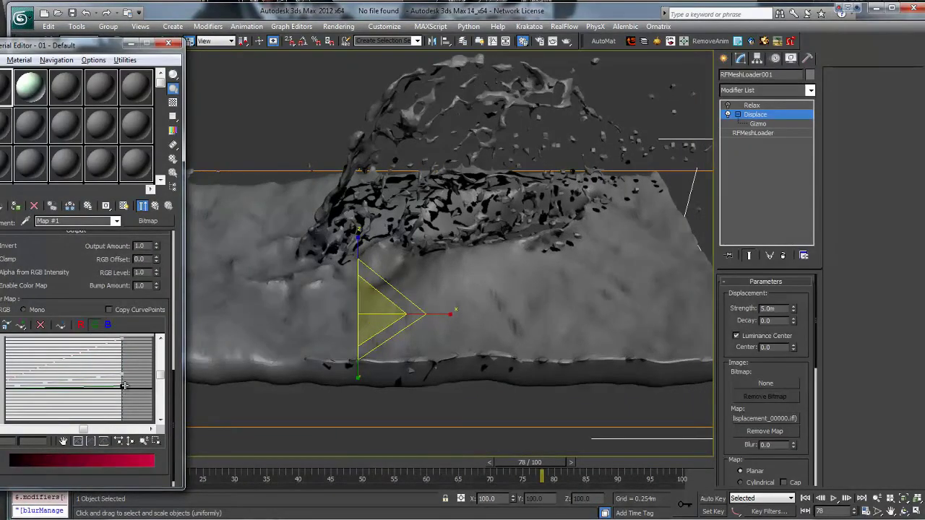
pyautogui.moveTo(121, 387); pyautogui.dragTo(119, 355)
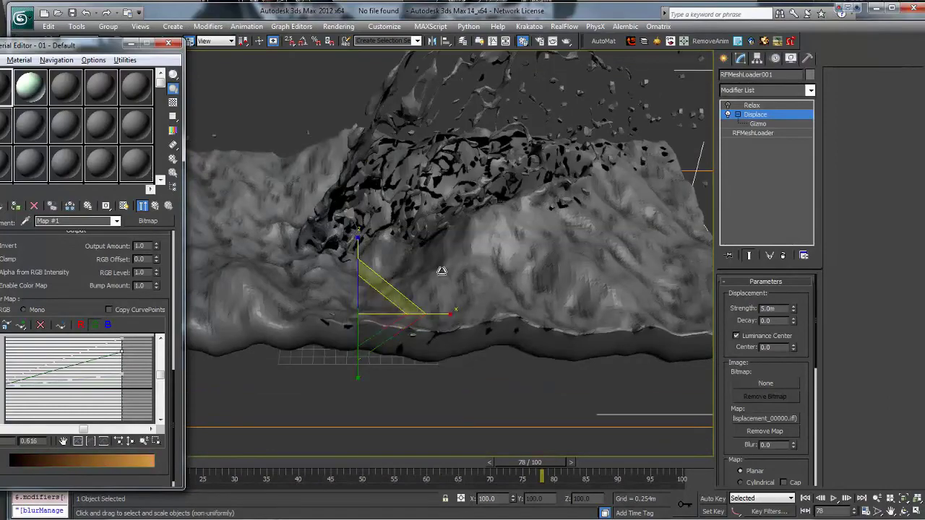
pyautogui.keyDown('alt'); pyautogui.moveTo(438, 268); pyautogui.dragTo(417, 246, button='middle'); pyautogui.keyUp('alt')
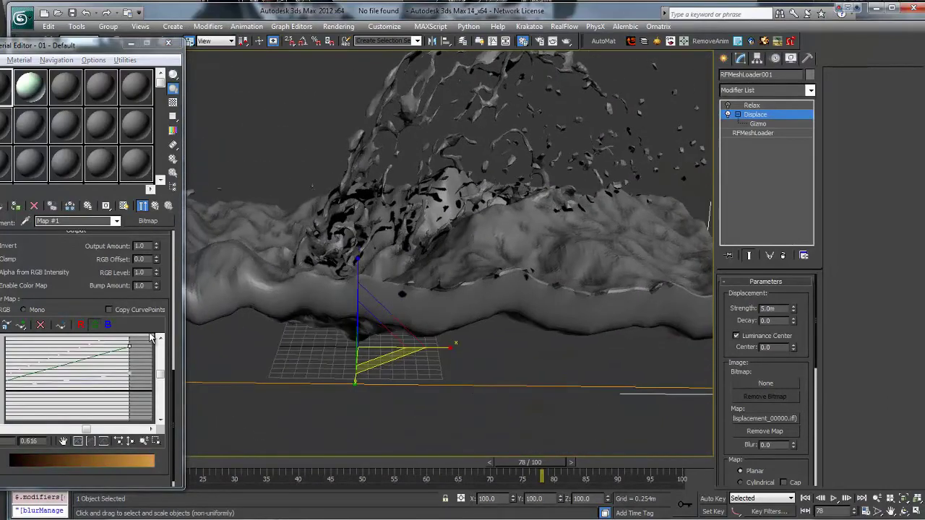
pyautogui.moveTo(129, 346); pyautogui.dragTo(161, 366)
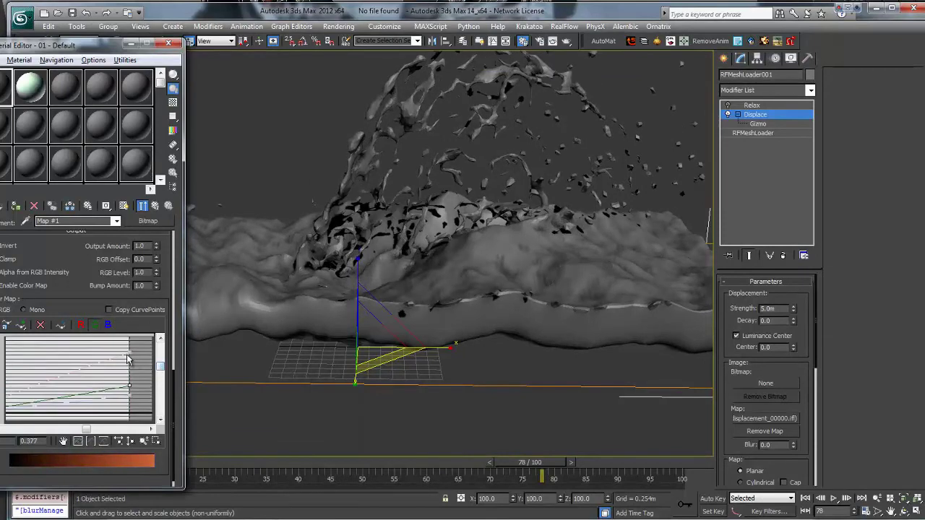
pyautogui.click(81, 325)
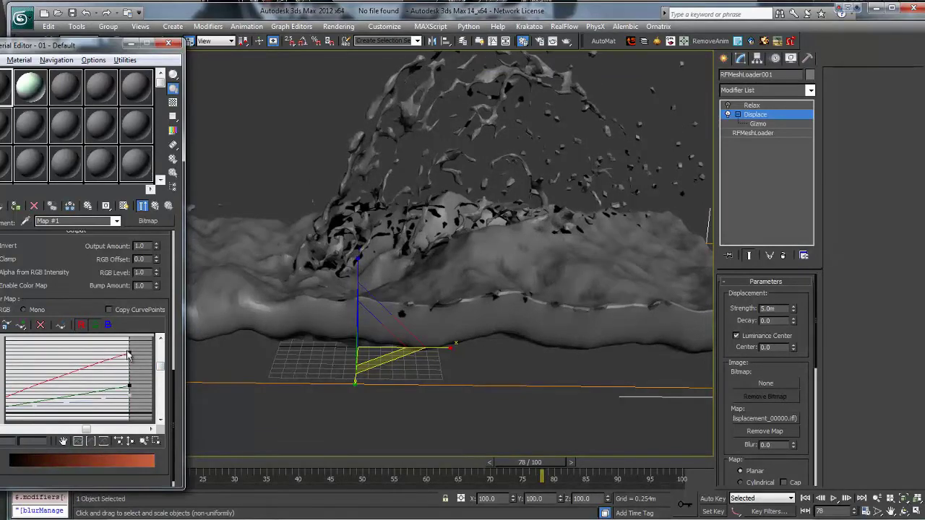
pyautogui.moveTo(130, 352); pyautogui.dragTo(130, 391)
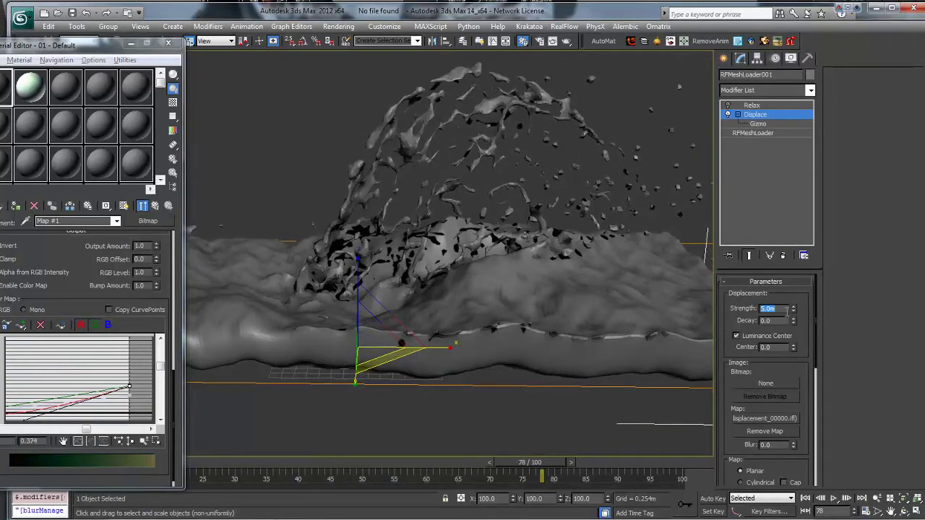
# Try a displacement strength of 1 m, and settle on 3 m.
pyautogui.write('1')
pyautogui.press('Return')
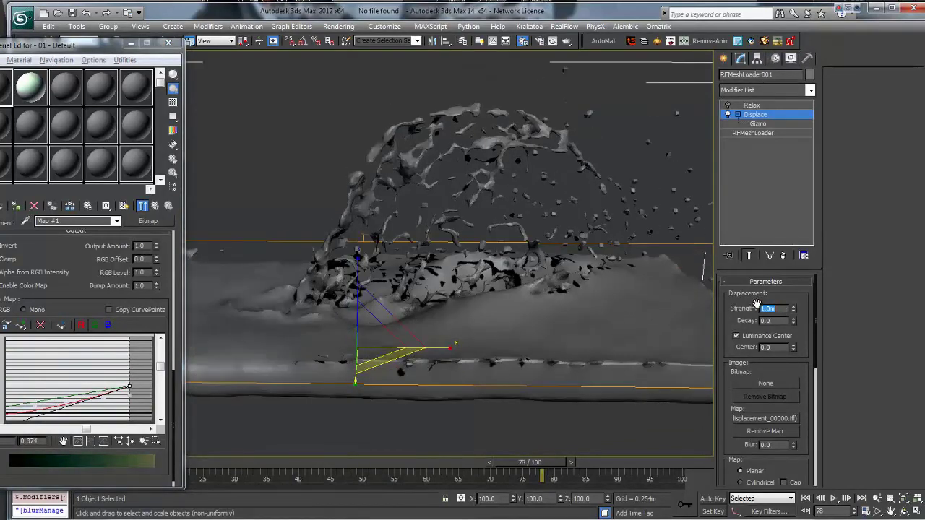
pyautogui.write('3')
pyautogui.press('Return')
pyautogui.keyDown('alt'); pyautogui.moveTo(548, 254); pyautogui.dragTo(633, 268, button='middle'); pyautogui.keyUp('alt')
# Turn on the Relax modifier, set its iterations to 1 and inspect the smoothed mesh.
pyautogui.click(752, 105)
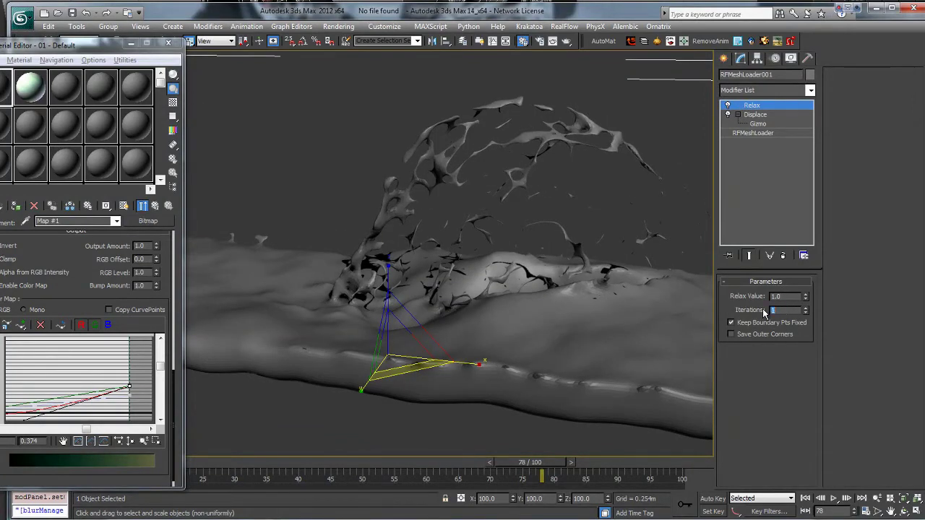
pyautogui.write('0')
pyautogui.press('Return')
pyautogui.keyDown('alt'); pyautogui.moveTo(487, 266); pyautogui.dragTo(491, 340, button='middle'); pyautogui.keyUp('alt')
pyautogui.scroll(-3, 532, 305)
pyautogui.keyDown('alt'); pyautogui.moveTo(532, 305); pyautogui.dragTo(485, 311, button='middle'); pyautogui.keyUp('alt')
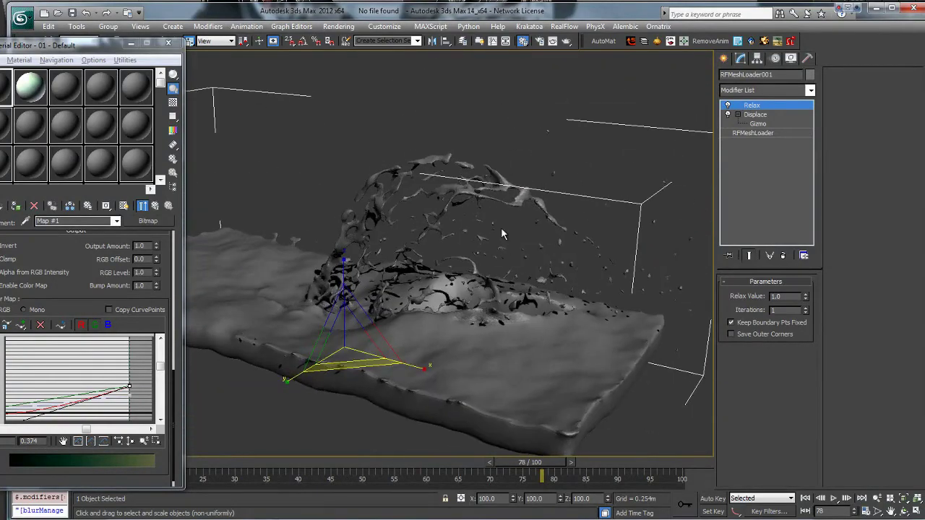
pyautogui.keyDown('alt'); pyautogui.moveTo(380, 279); pyautogui.dragTo(391, 273, button='middle'); pyautogui.keyUp('alt')
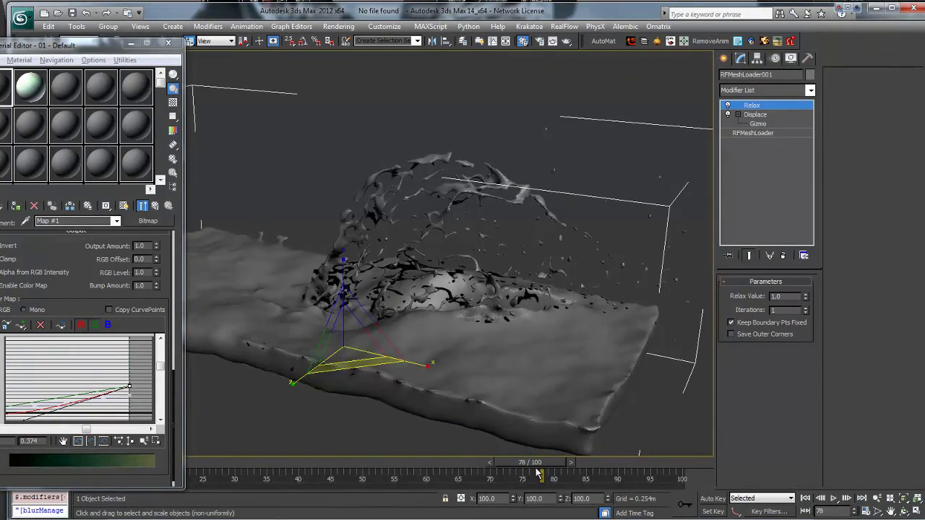
# Scrub the timeline back to about frame 34 and forward to frame 100, and examine the displaced splash from several angles.
pyautogui.moveTo(539, 469); pyautogui.dragTo(262, 475)
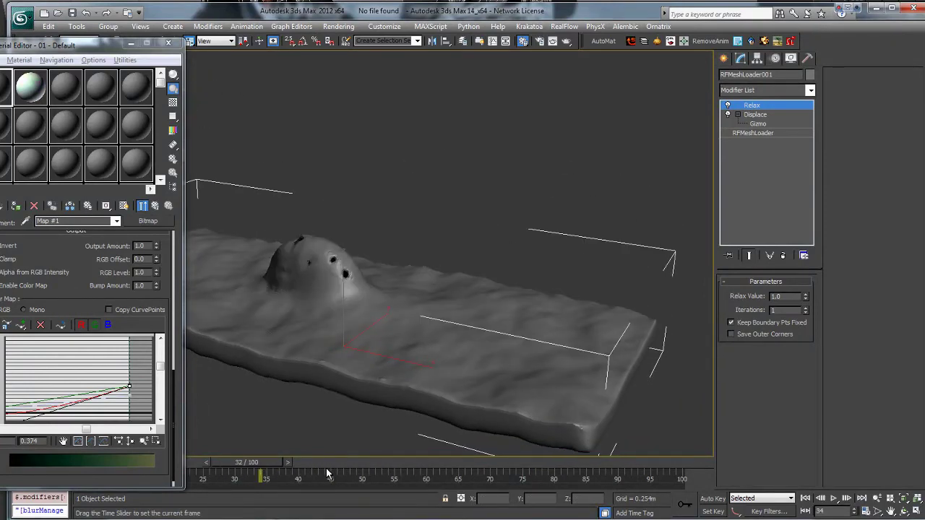
pyautogui.moveTo(326, 474); pyautogui.dragTo(505, 489)
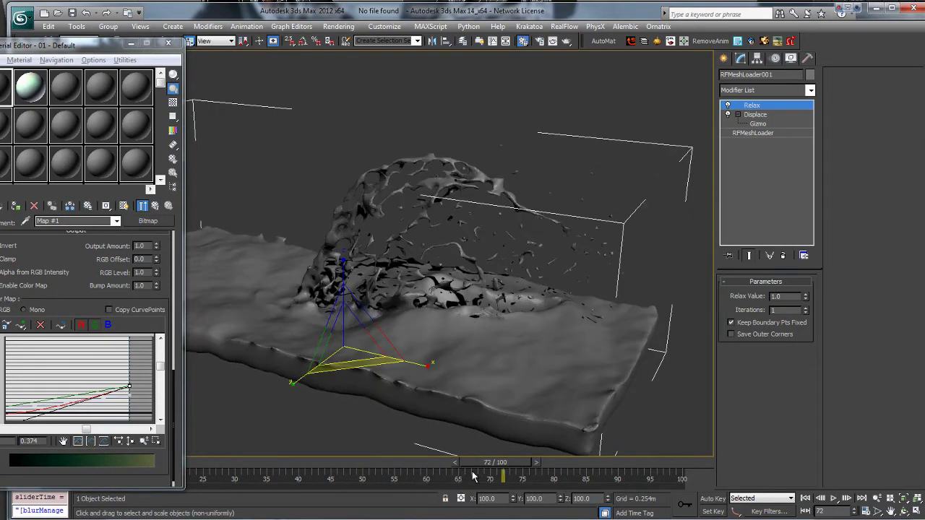
pyautogui.click(607, 466)
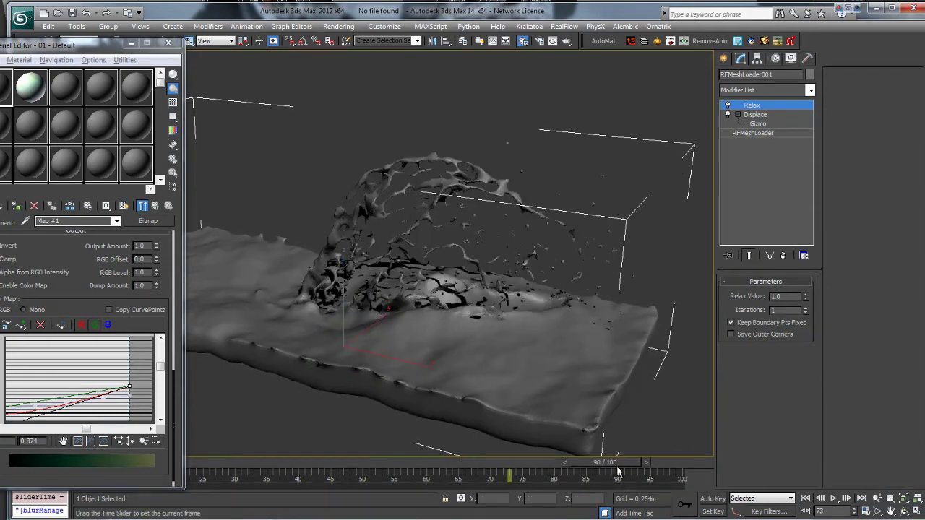
pyautogui.moveTo(672, 481); pyautogui.dragTo(683, 481)
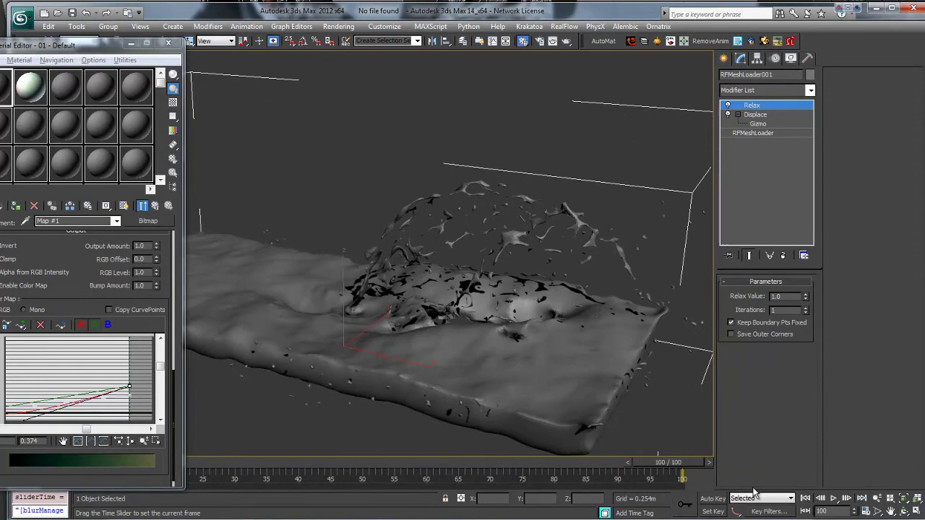
pyautogui.keyDown('alt'); pyautogui.moveTo(545, 358); pyautogui.dragTo(502, 324, button='middle'); pyautogui.keyUp('alt')
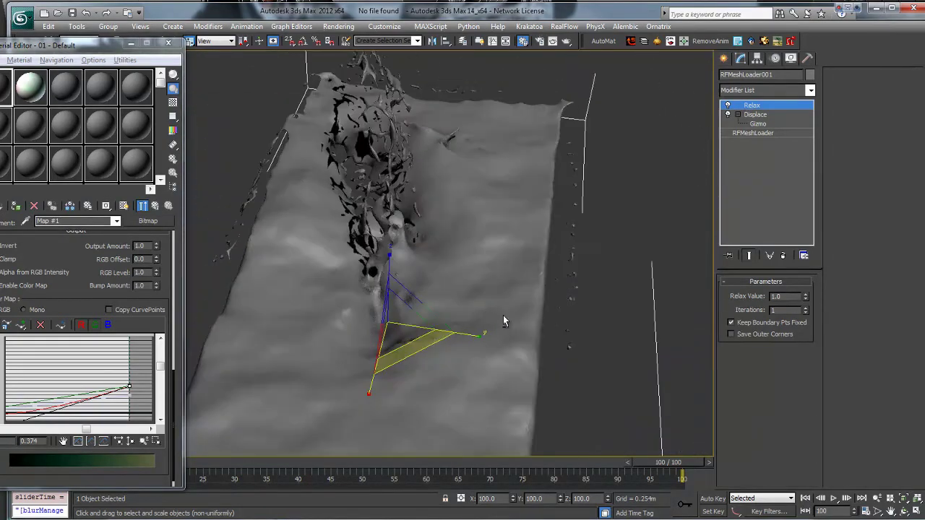
pyautogui.press('r')
pyautogui.keyDown('alt'); pyautogui.moveTo(275, 284); pyautogui.dragTo(404, 226, button='middle'); pyautogui.keyUp('alt')
pyautogui.press('r')
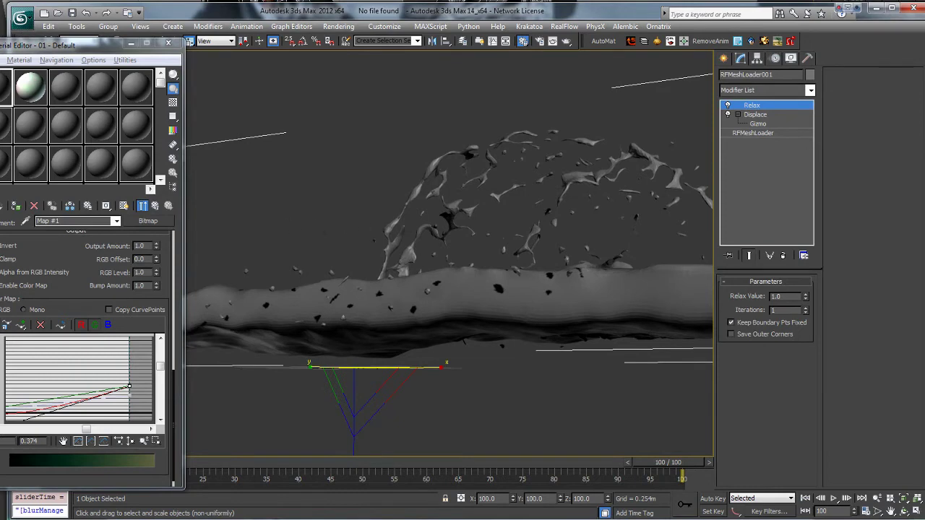
# Switch to RealFlow, look through the demo scene categories down to the hybrido scenes, and save the current Tentacle scene.
pyautogui.hotkey('alt', 'Tab')
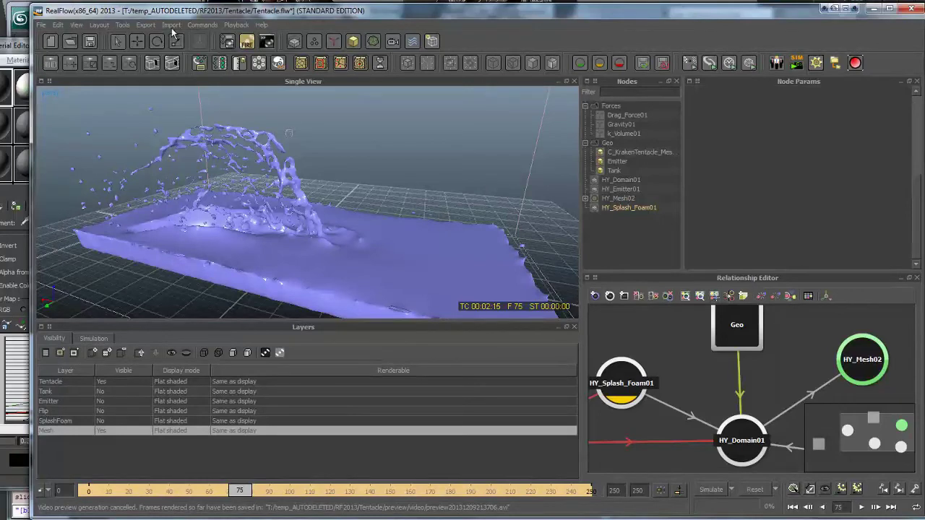
pyautogui.click(261, 26)
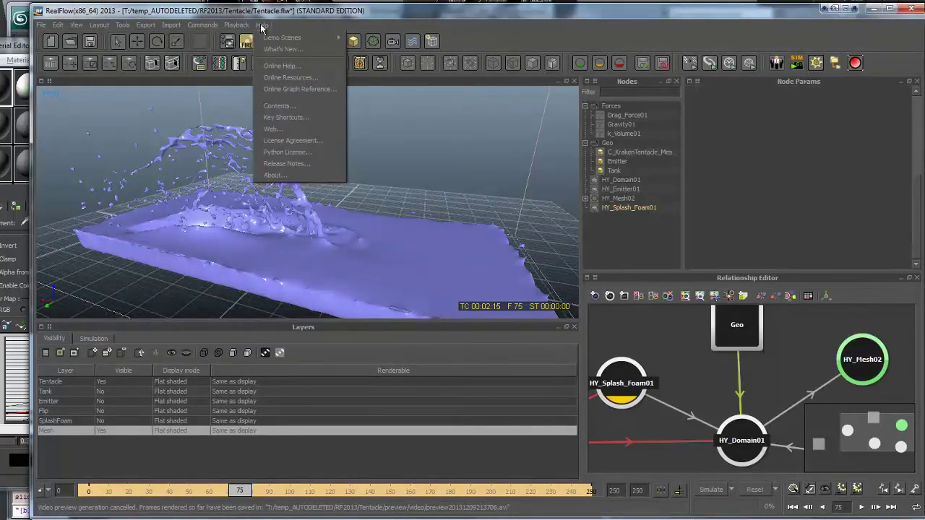
pyautogui.moveTo(277, 37)
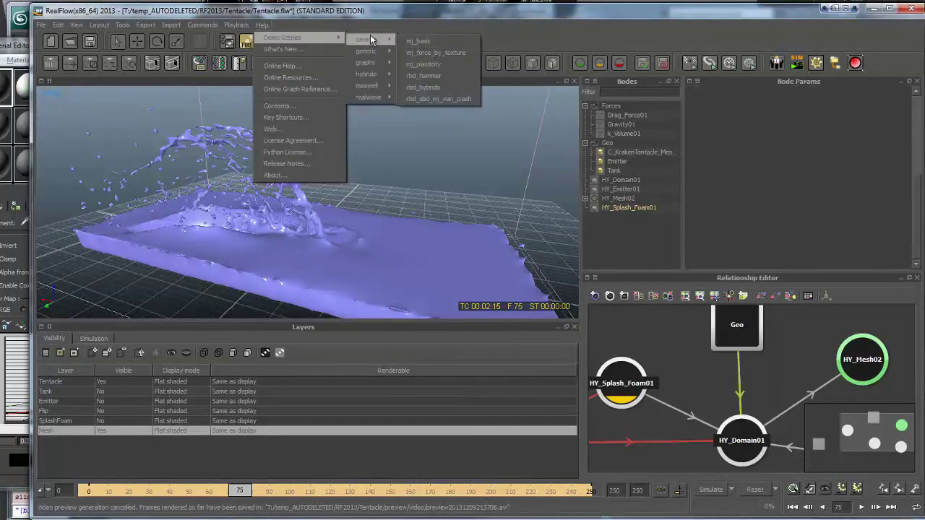
pyautogui.moveTo(372, 49)
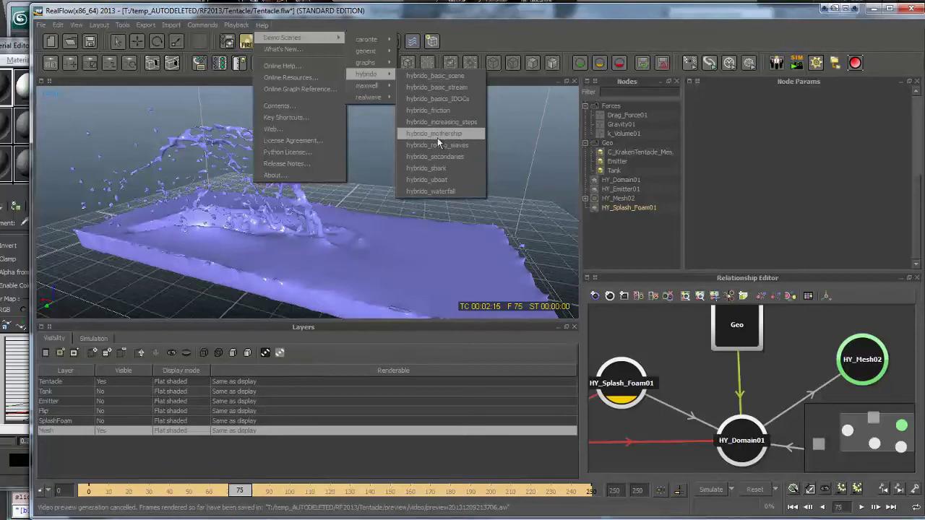
pyautogui.click(158, 122)
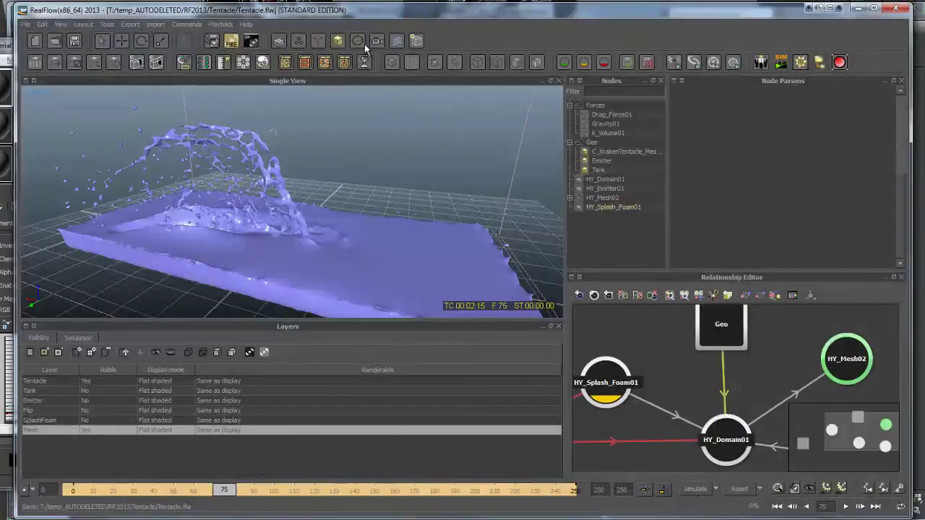
# Open the hybrido_mothership demo scene, dismiss its description and bring the spaceship into clearer view.
pyautogui.click(247, 25)
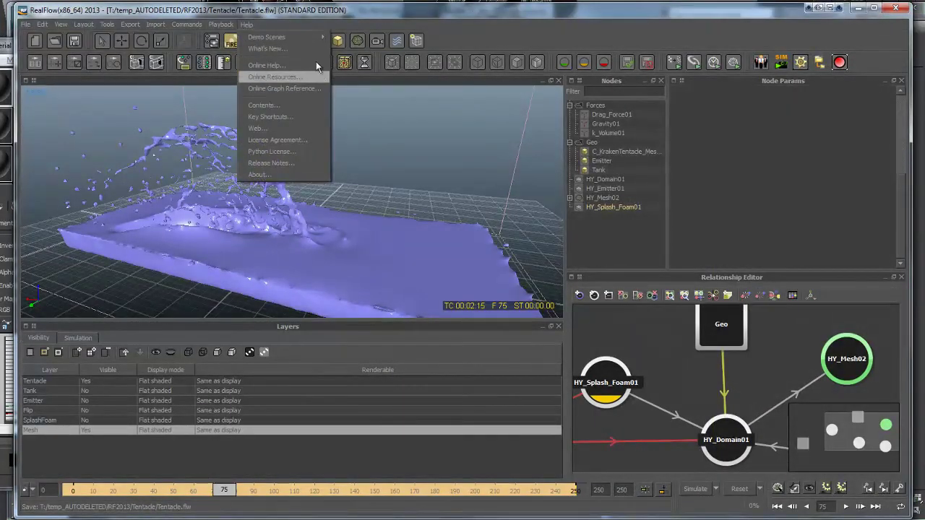
pyautogui.moveTo(302, 40)
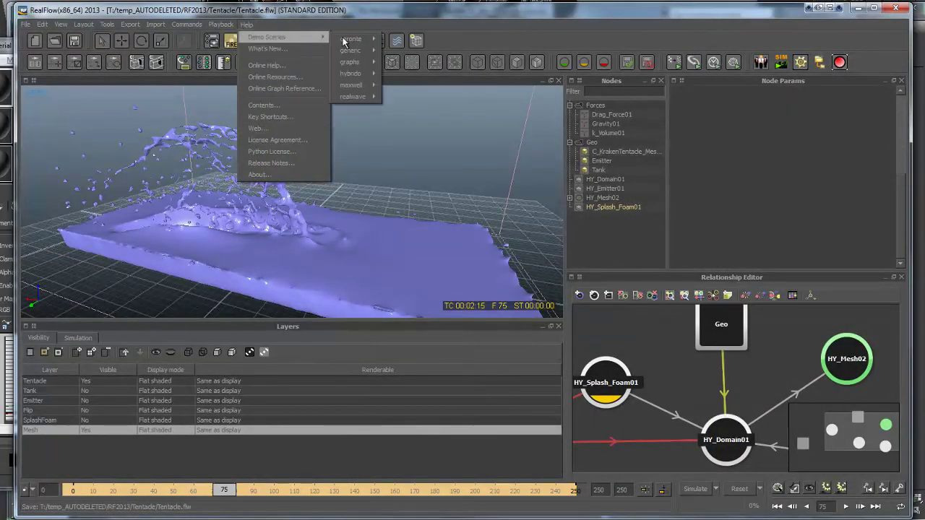
pyautogui.moveTo(368, 73)
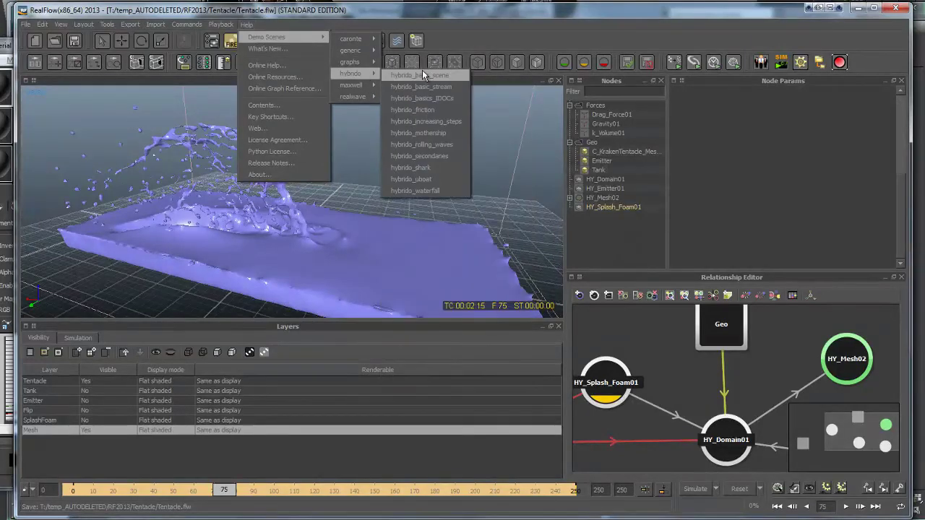
pyautogui.click(432, 132)
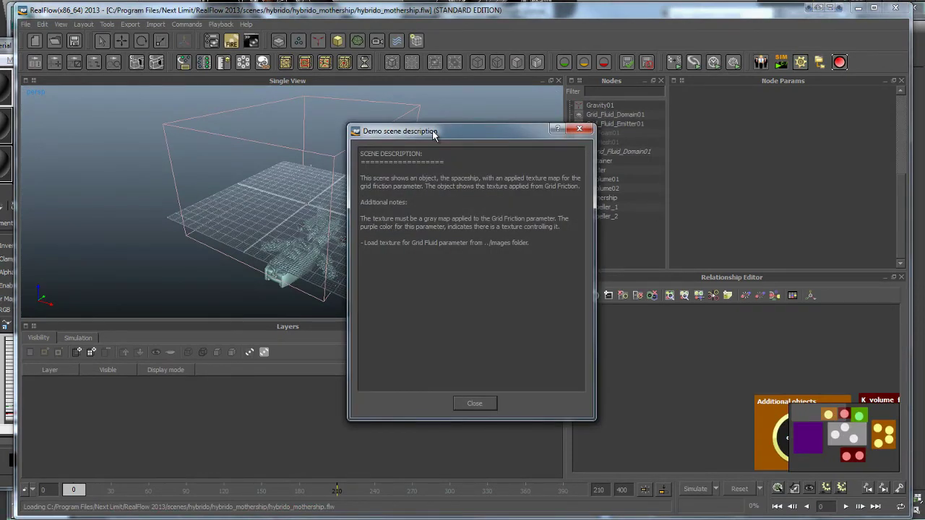
pyautogui.click(477, 403)
pyautogui.keyDown('alt'); pyautogui.moveTo(323, 233); pyautogui.dragTo(498, 222); pyautogui.keyUp('alt')
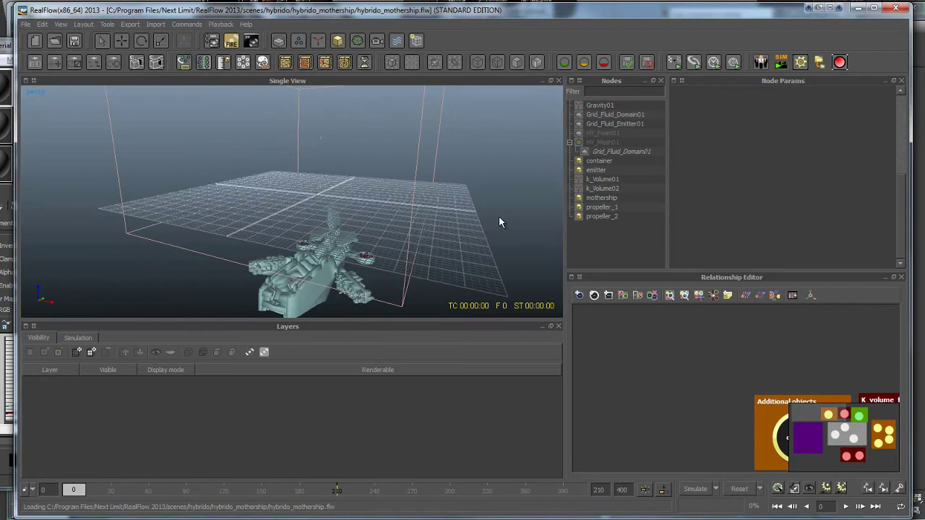
# Delete the HY_Mesh01 and HY_Foam01 nodes from the mothership scene.
pyautogui.click(613, 143)
pyautogui.press('Delete')
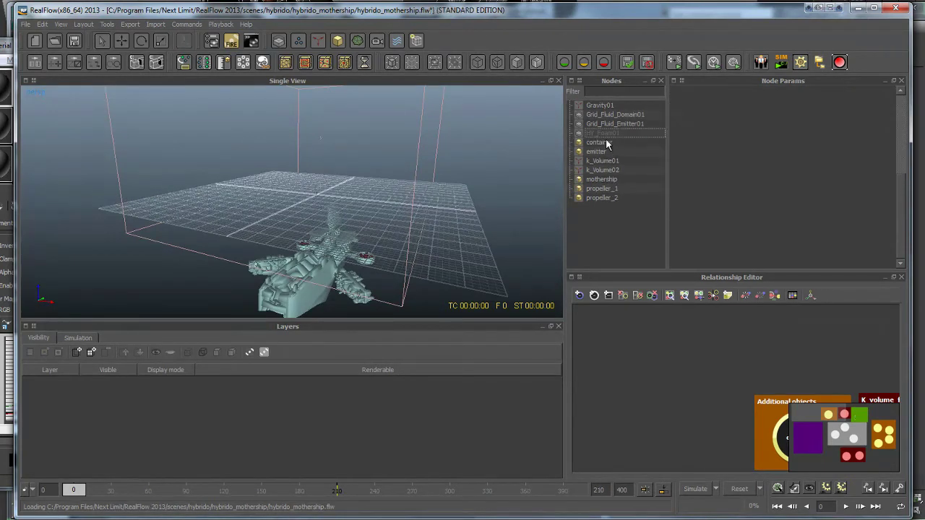
pyautogui.click(607, 133)
pyautogui.press('Delete')
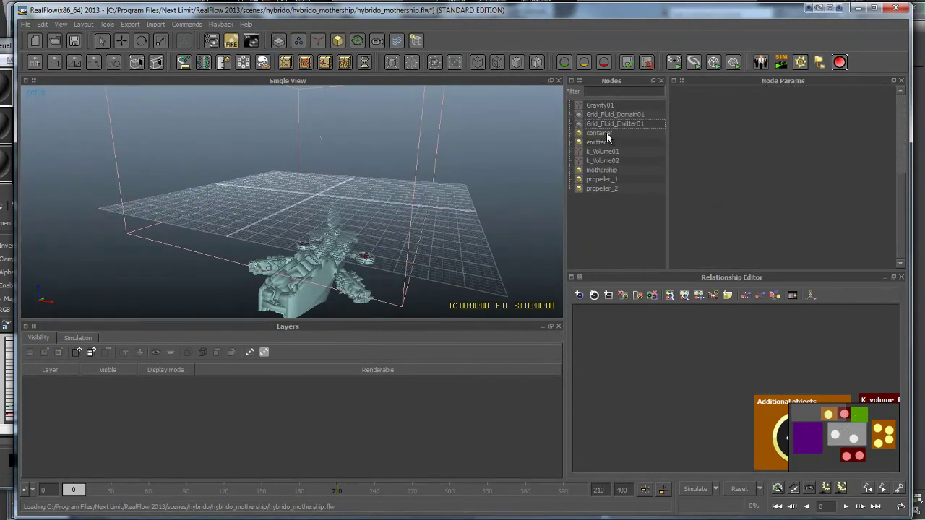
# Examine the grid fluid domain and emitter nodes, their relationship graph with the scene description note, and the domain's parameters.
pyautogui.click(611, 116)
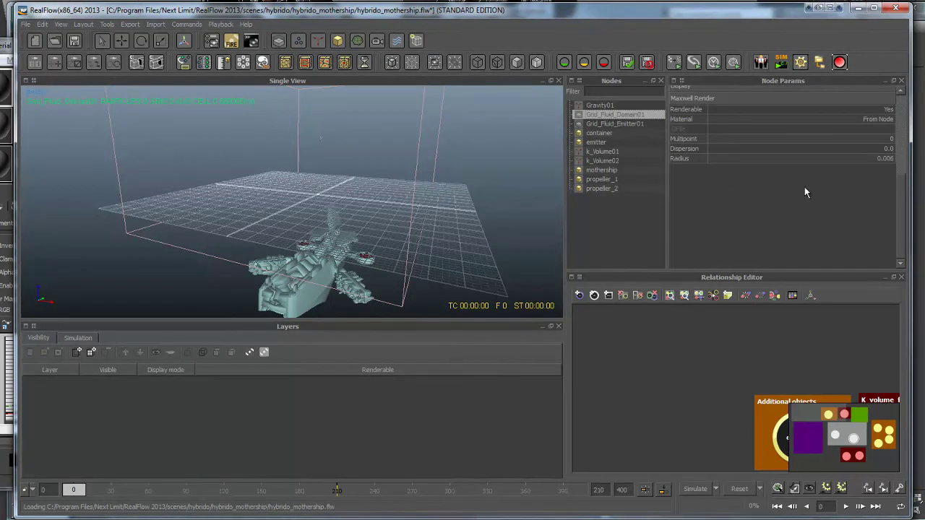
pyautogui.click(599, 125)
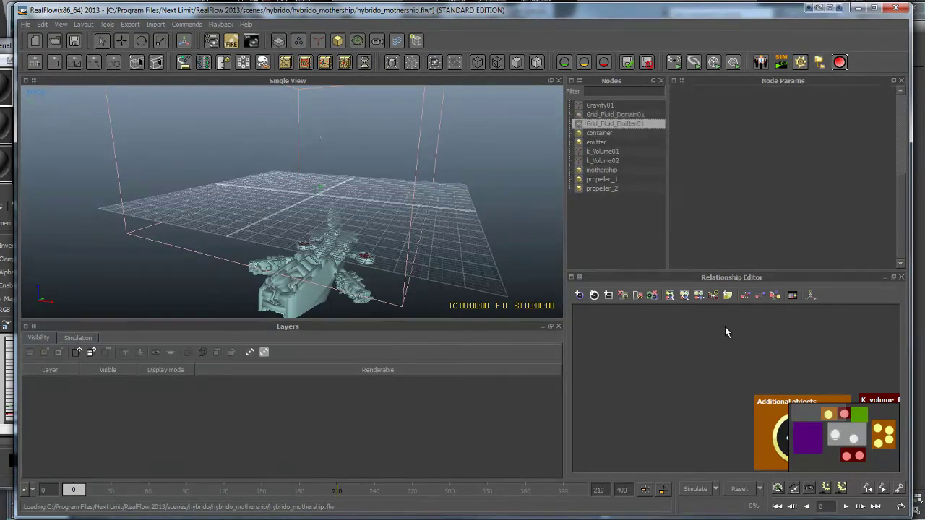
pyautogui.moveTo(725, 332); pyautogui.dragTo(658, 306, button='middle')
pyautogui.moveTo(763, 400); pyautogui.dragTo(708, 364, button='middle')
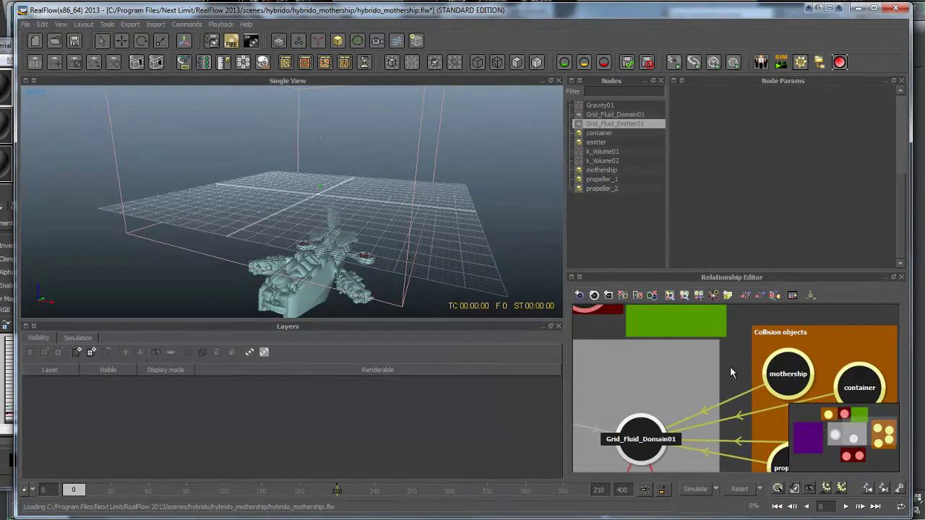
pyautogui.moveTo(862, 449); pyautogui.dragTo(814, 431)
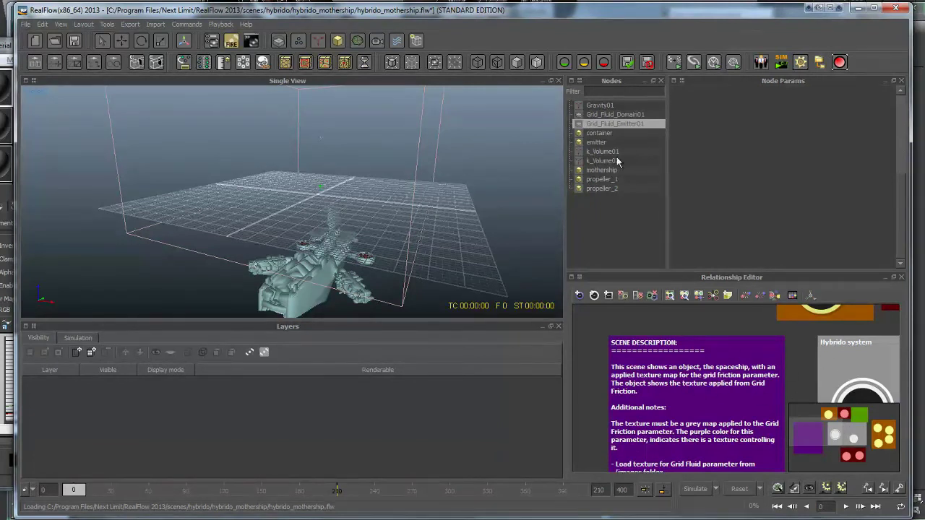
pyautogui.click(626, 115)
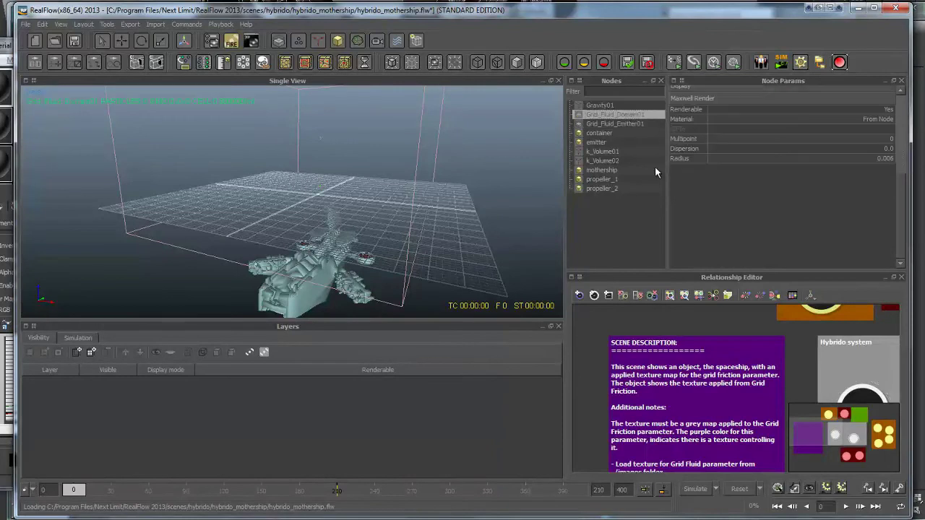
pyautogui.scroll(3, 786, 177)
pyautogui.scroll(1, 741, 182)
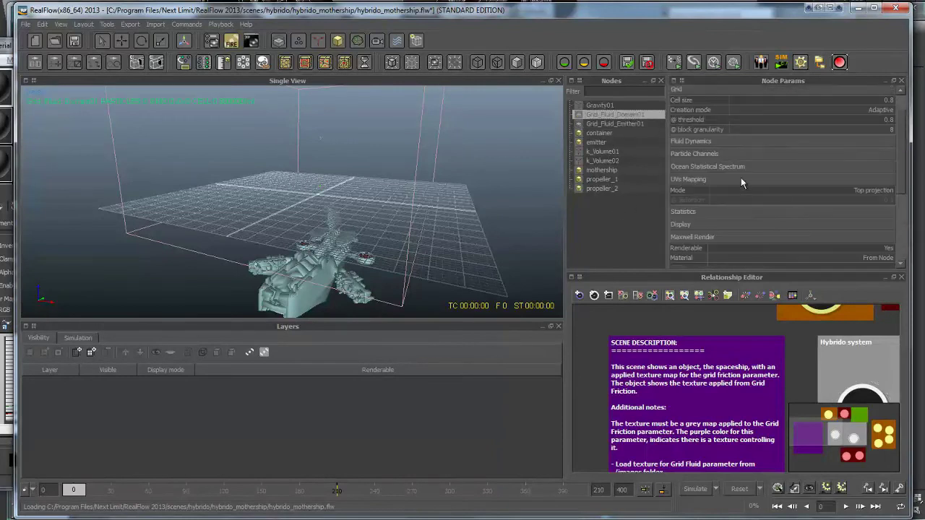
pyautogui.scroll(1, 740, 183)
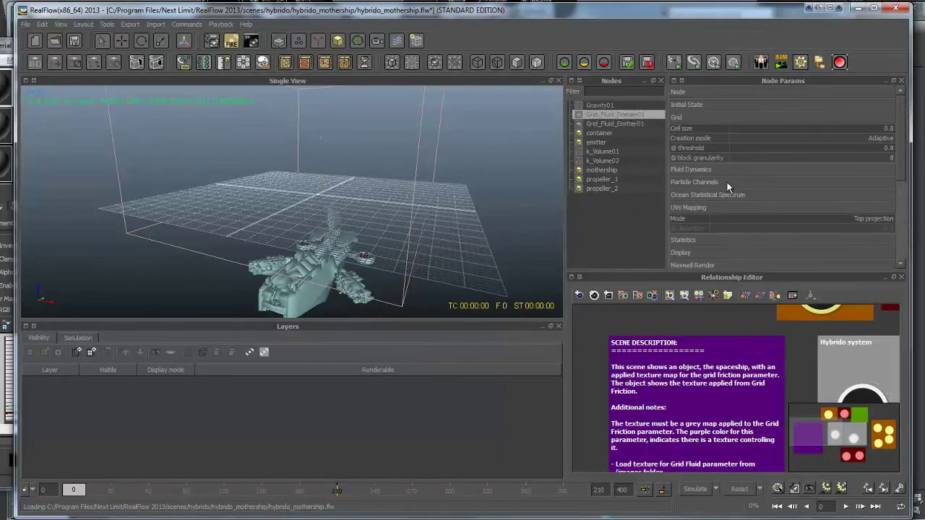
# Inspect the texture-loading settings of the mothership's Grid friction parameter, and leave them without loading a texture.
pyautogui.click(612, 170)
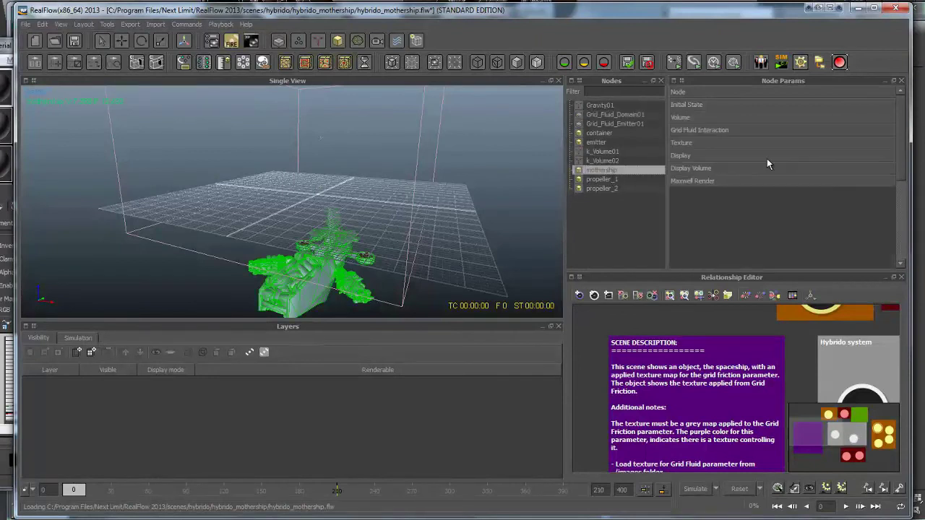
pyautogui.click(710, 131)
pyautogui.rightClick(674, 143)
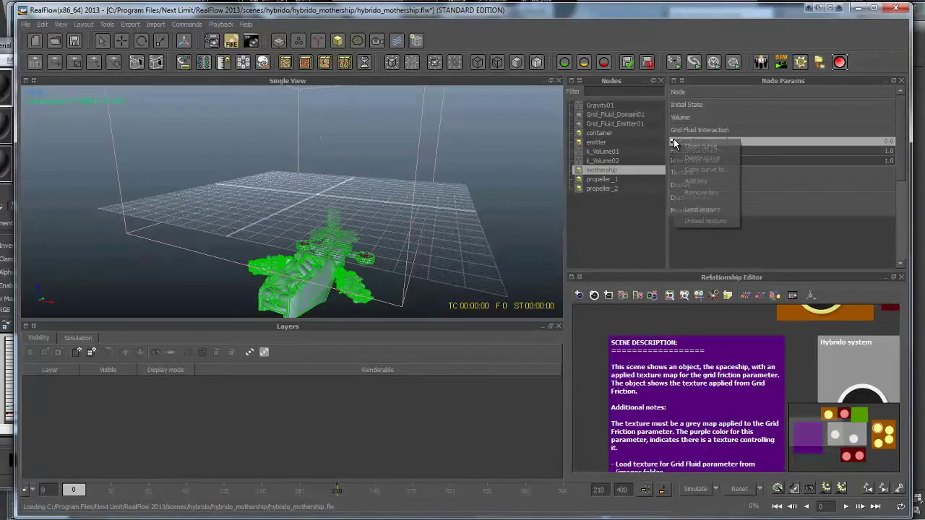
pyautogui.click(712, 213)
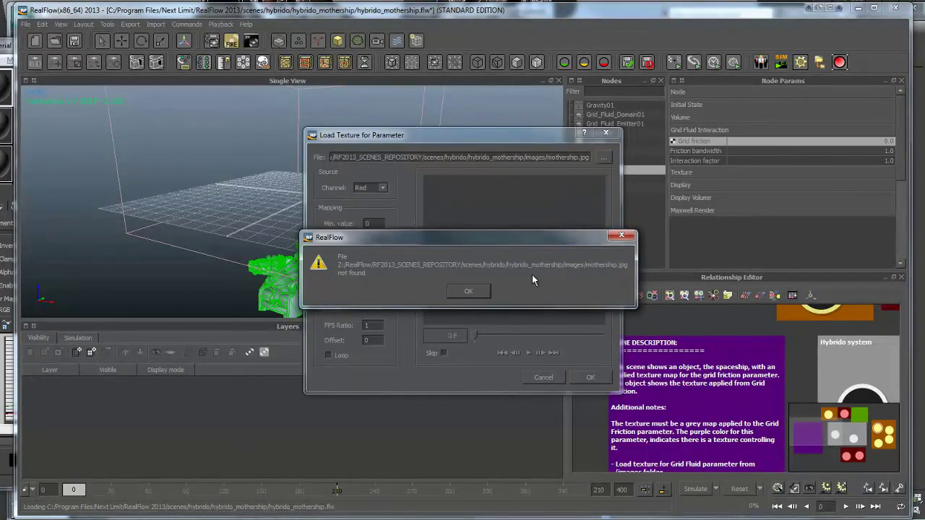
pyautogui.click(468, 291)
pyautogui.moveTo(489, 140); pyautogui.dragTo(453, 156)
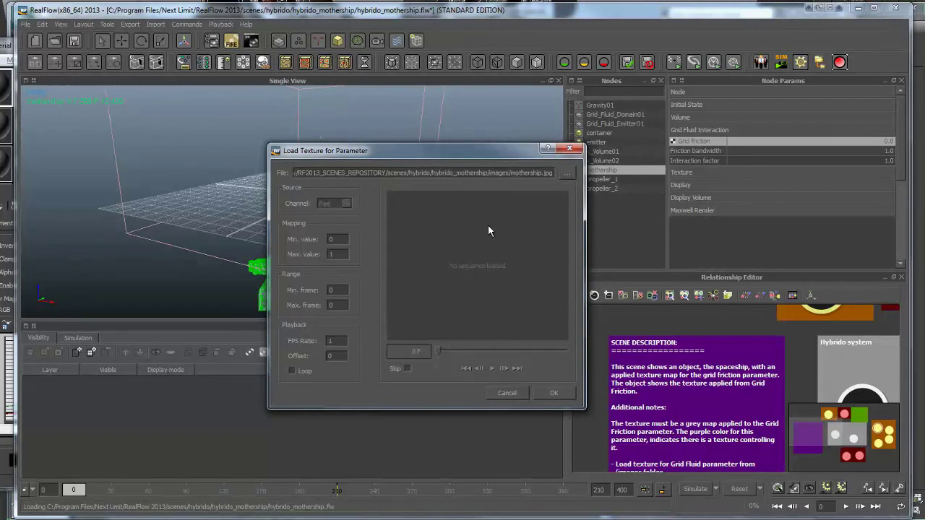
pyautogui.click(569, 149)
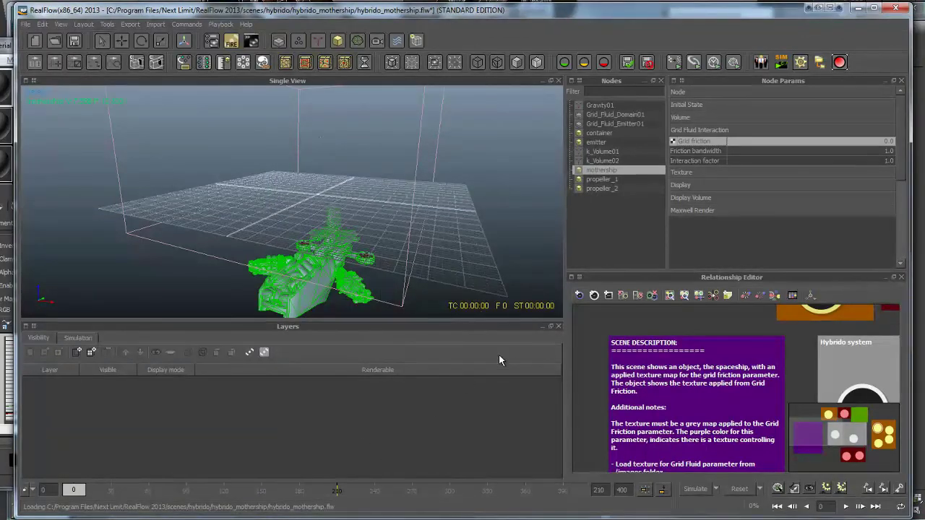
# View the mothership and its description note, and look through the maxwell, realwave and hybrido demo scene lists.
pyautogui.keyDown('alt'); pyautogui.moveTo(353, 172); pyautogui.dragTo(480, 292); pyautogui.keyUp('alt')
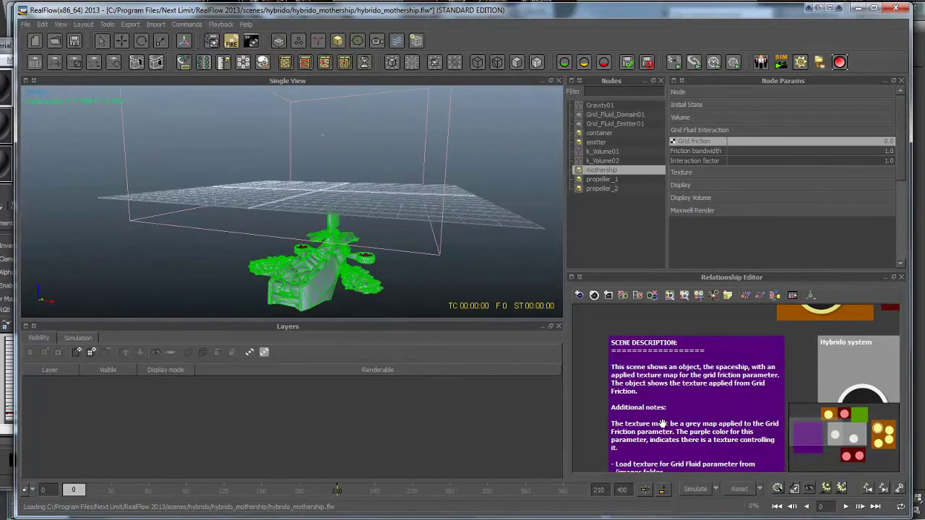
pyautogui.scroll(-1, 663, 423)
pyautogui.click(246, 24)
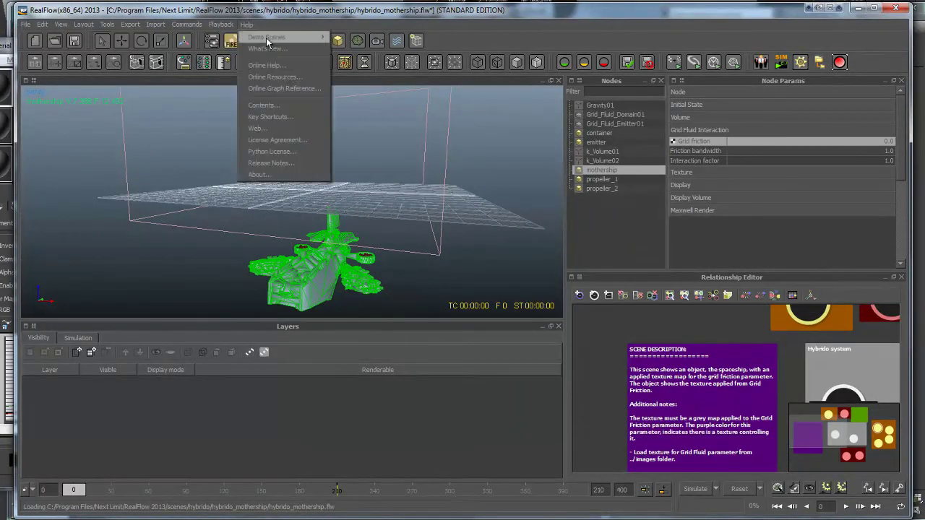
pyautogui.moveTo(295, 43)
pyautogui.moveTo(355, 86)
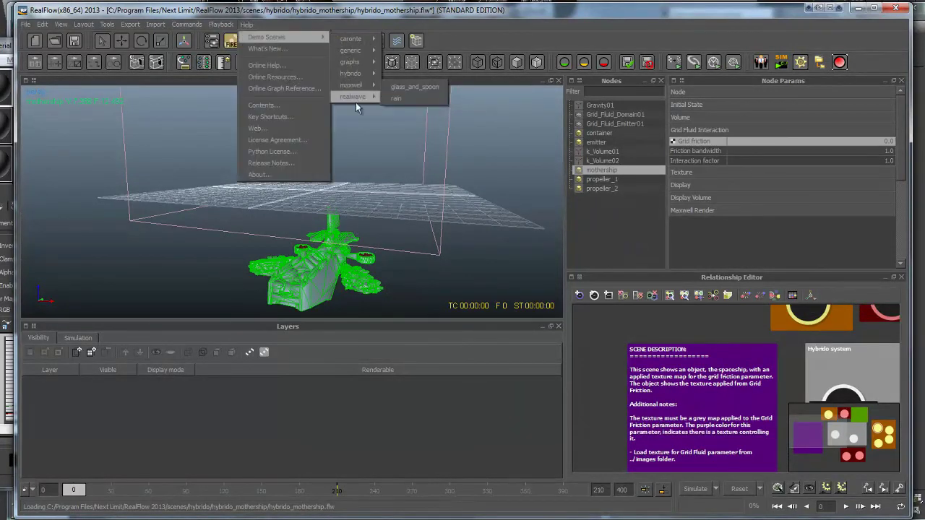
pyautogui.moveTo(355, 104)
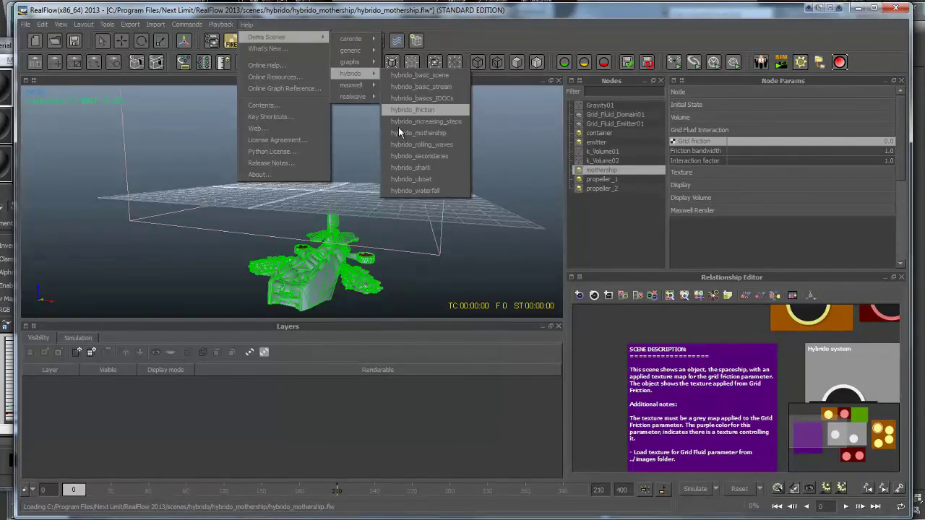
pyautogui.click(500, 21)
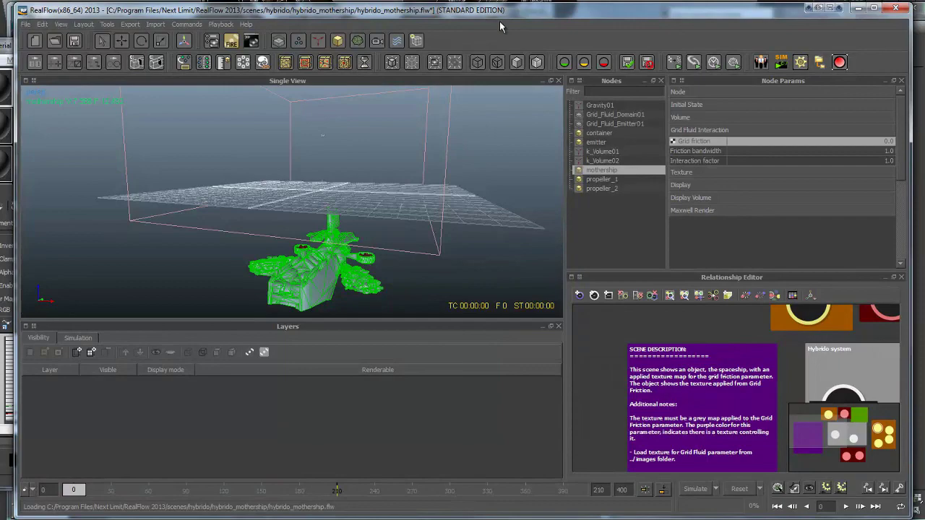
pyautogui.keyDown('alt'); pyautogui.moveTo(281, 223); pyautogui.dragTo(341, 228); pyautogui.keyUp('alt')
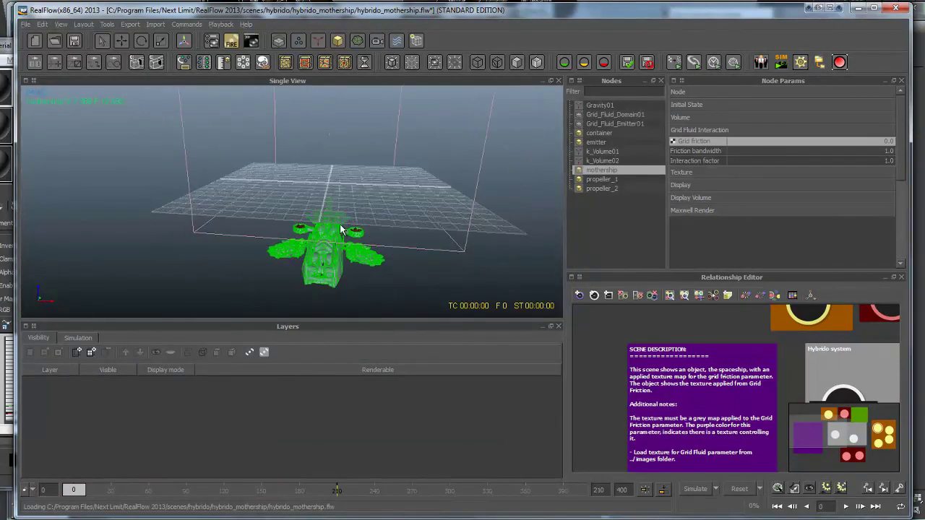